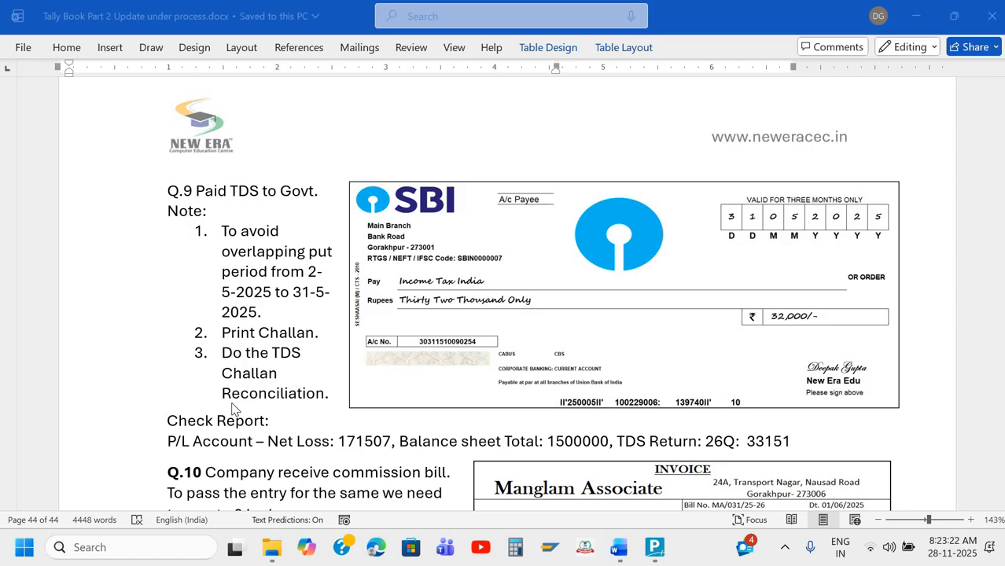
Examine the Q.10 commission bill question and the details of the Manglam Associate invoice
{"action": "scroll", "coordinate": [232, 409], "scroll_direction": "down", "scroll_amount": 5}
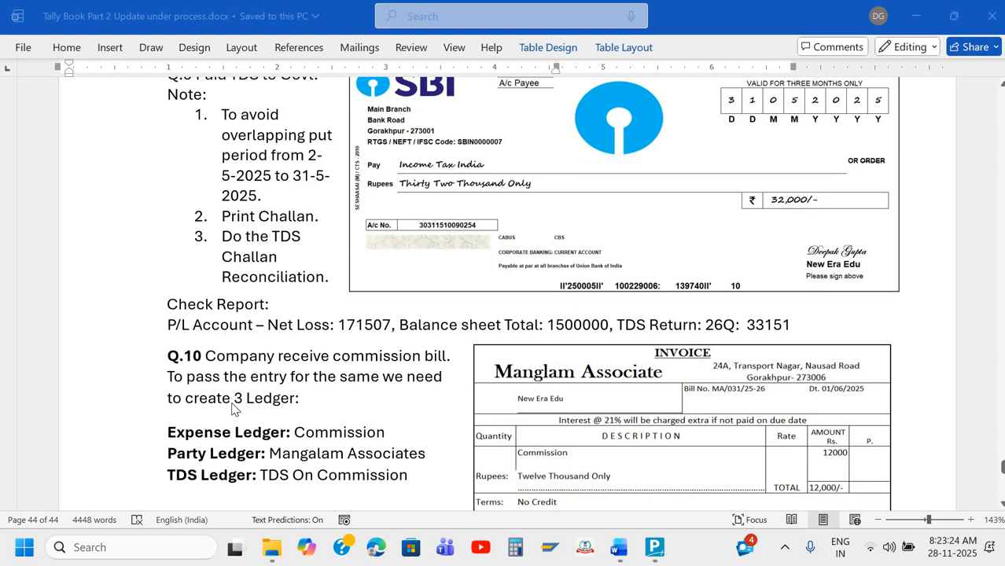
{"action": "scroll", "coordinate": [232, 409], "scroll_direction": "down", "scroll_amount": 3}
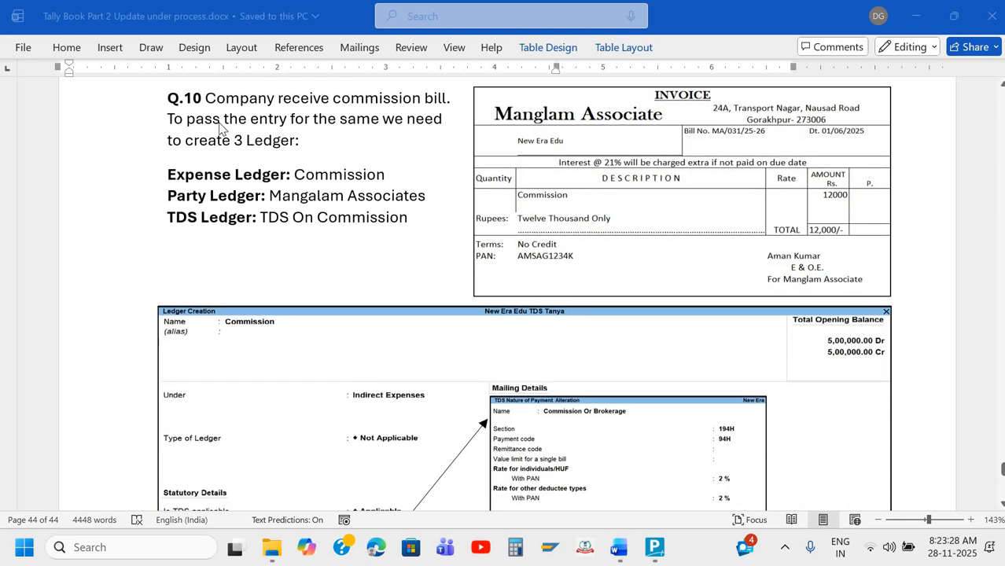
{"action": "left_click", "coordinate": [535, 176]}
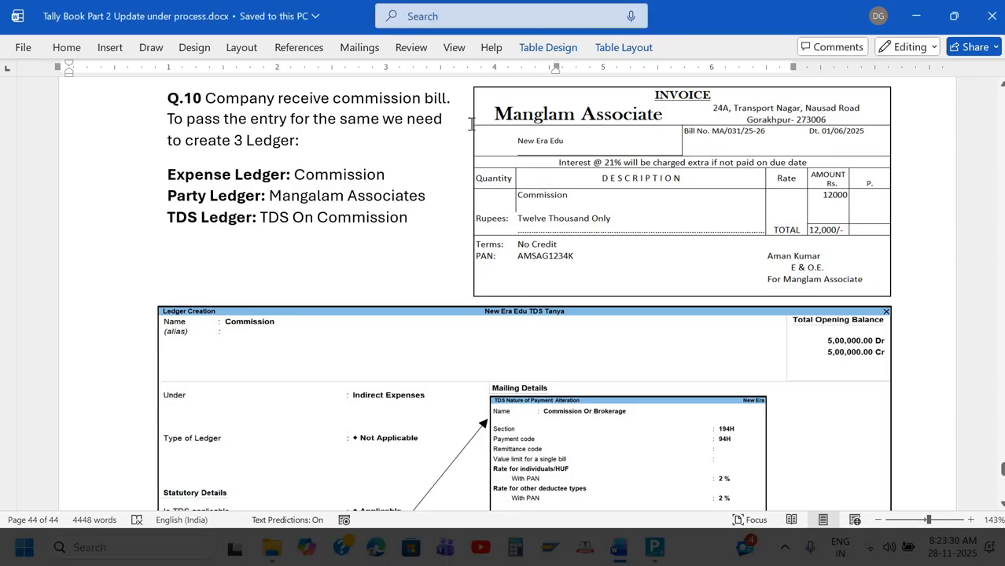
{"action": "scroll", "coordinate": [270, 116], "scroll_direction": "up", "scroll_amount": 2, "text": "ctrl"}
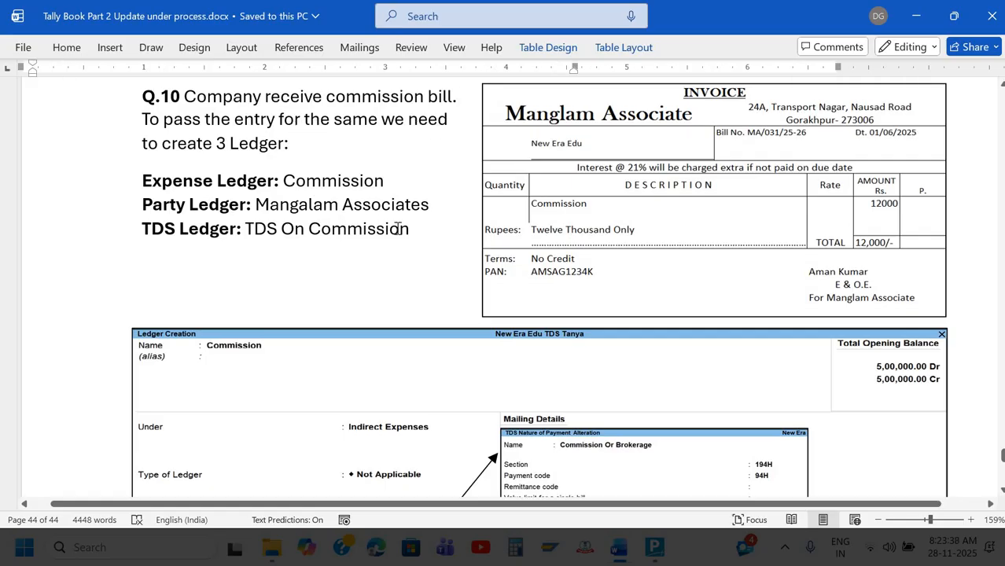
{"action": "scroll", "coordinate": [720, 228], "scroll_direction": "up", "scroll_amount": 4, "text": "ctrl"}
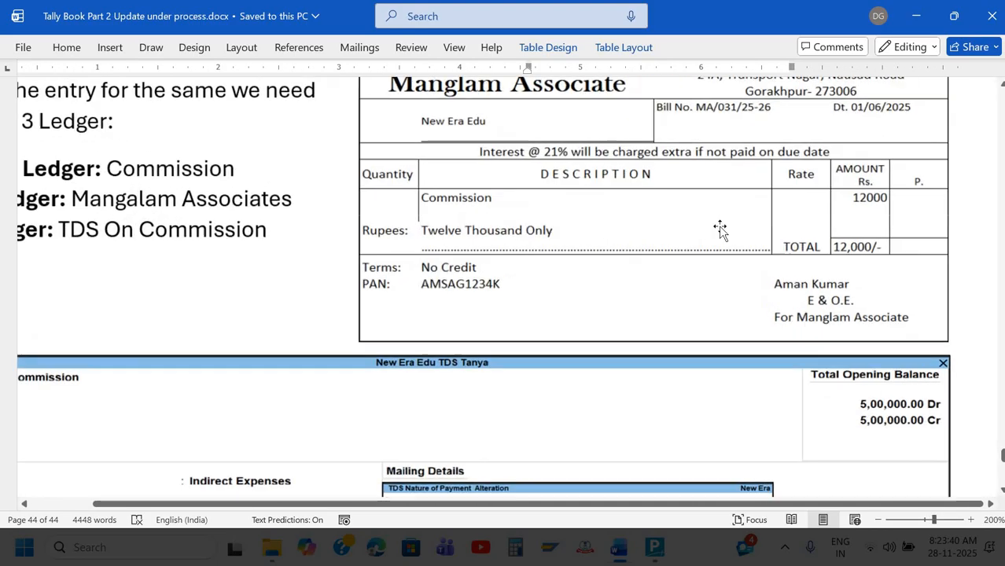
{"action": "scroll", "coordinate": [719, 228], "scroll_direction": "up", "scroll_amount": 1, "text": "ctrl"}
{"action": "scroll", "coordinate": [532, 189], "scroll_direction": "up", "scroll_amount": 2}
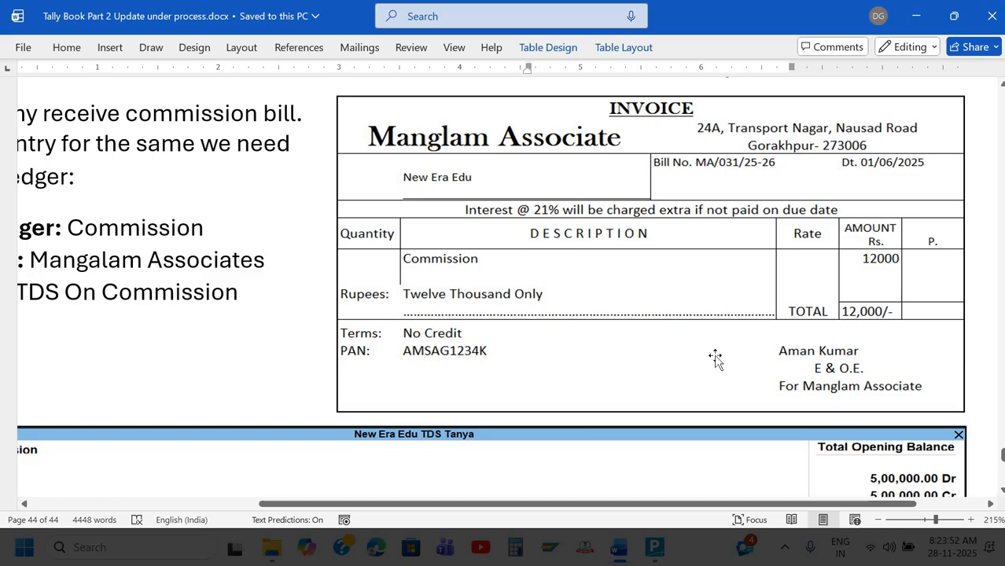
{"action": "scroll", "coordinate": [720, 358], "scroll_direction": "left", "scroll_amount": 2}
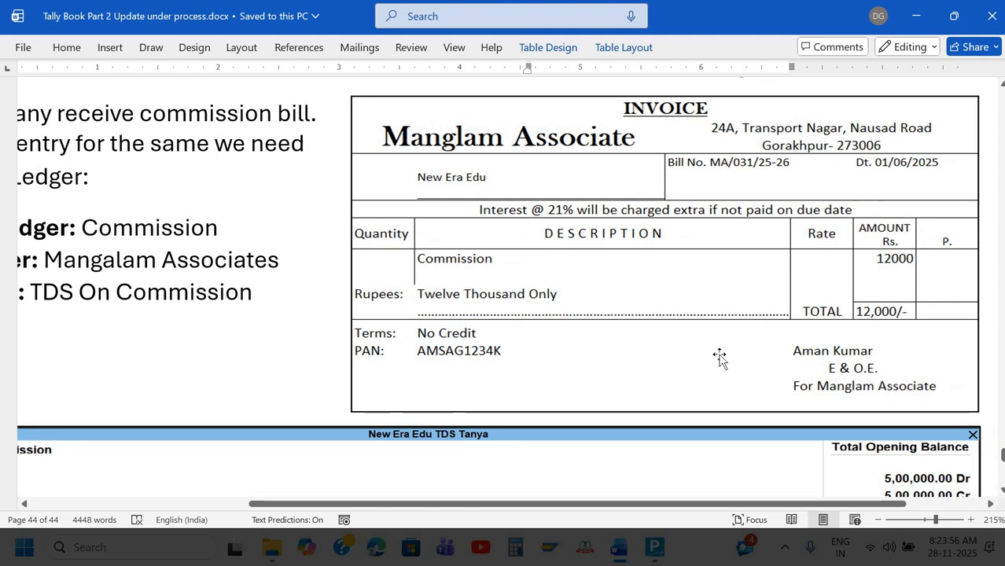
{"action": "scroll", "coordinate": [720, 358], "scroll_direction": "down", "scroll_amount": 5, "text": "ctrl"}
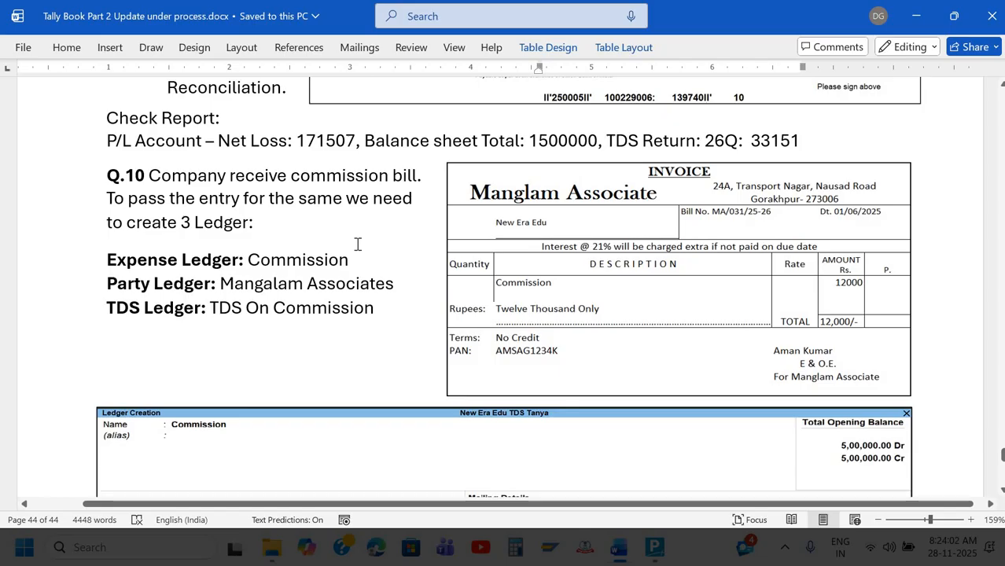
Look up the threshold limit and TDS rate for Commission/Brokerage under section 194H in the TDS Rate Chart
{"action": "scroll", "coordinate": [358, 244], "scroll_direction": "up", "scroll_amount": 15}
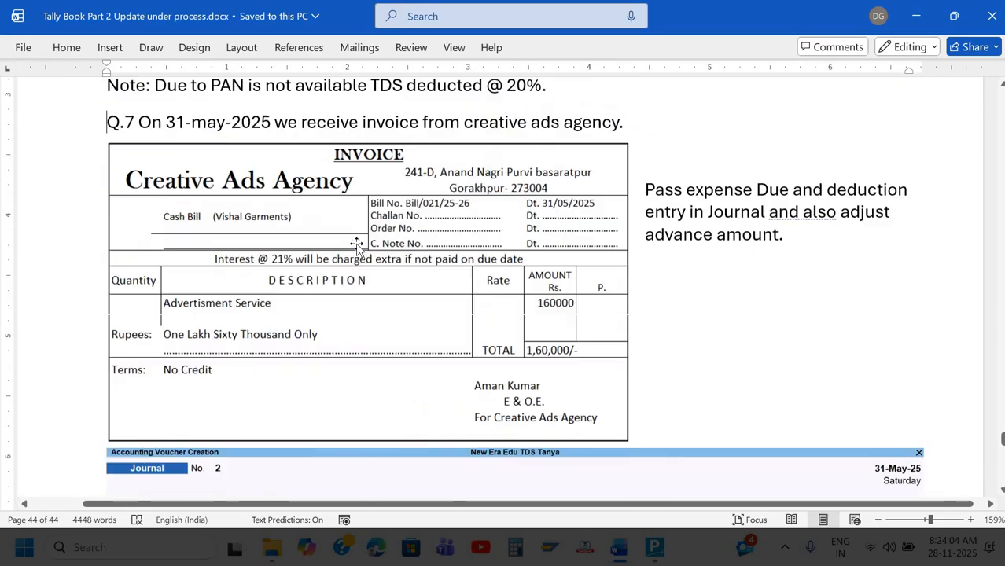
{"action": "scroll", "coordinate": [357, 245], "scroll_direction": "up", "scroll_amount": 20}
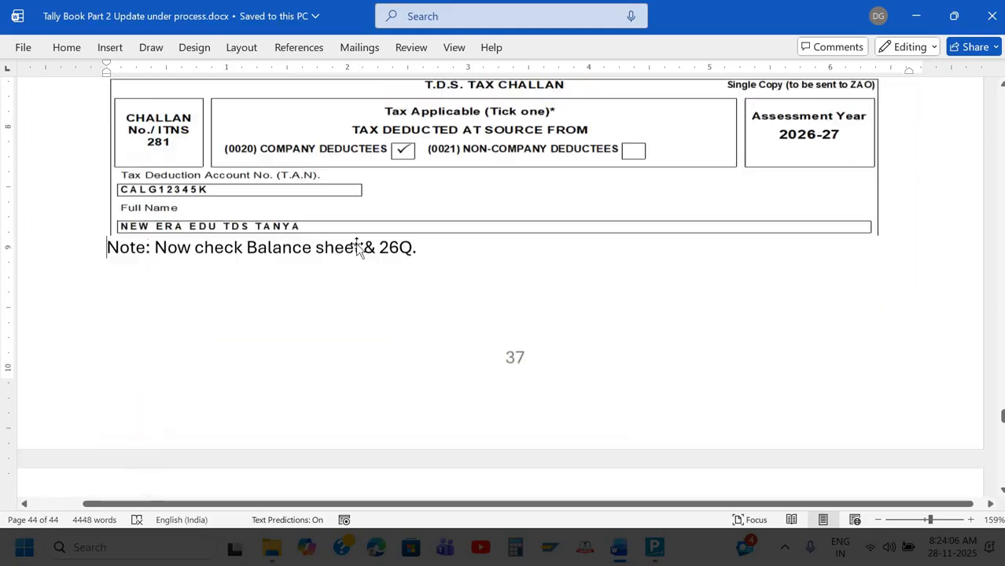
{"action": "scroll", "coordinate": [358, 245], "scroll_direction": "up", "scroll_amount": 20}
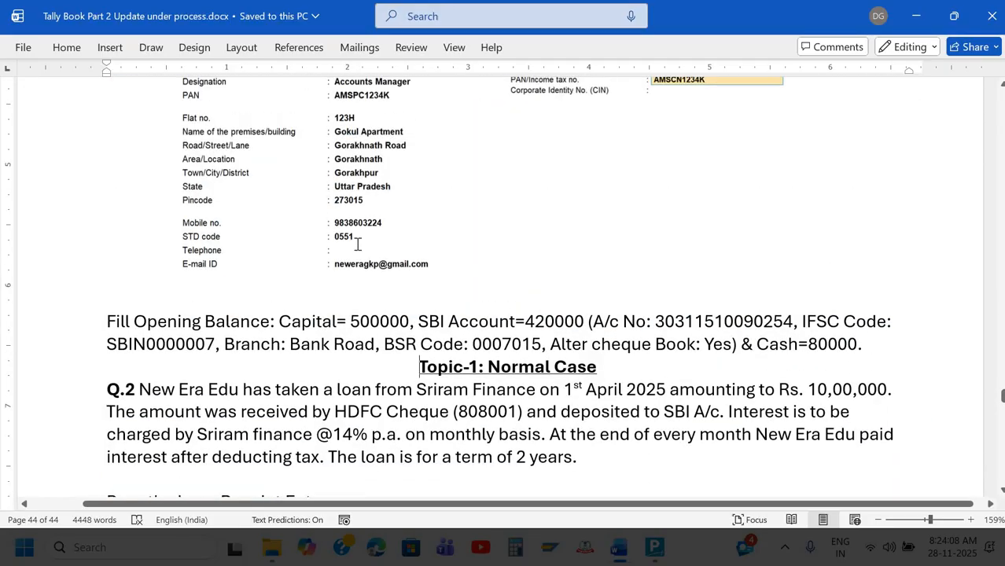
{"action": "key", "text": "Page_Up"}
{"action": "key", "text": "Page_Up"}
{"action": "key", "text": "Page_Up"}
{"action": "key", "text": "Page_Up"}
{"action": "key", "text": "Page_Up"}
{"action": "key", "text": "Page_Up"}
{"action": "key", "text": "Page_Up"}
{"action": "key", "text": "Page_Up"}
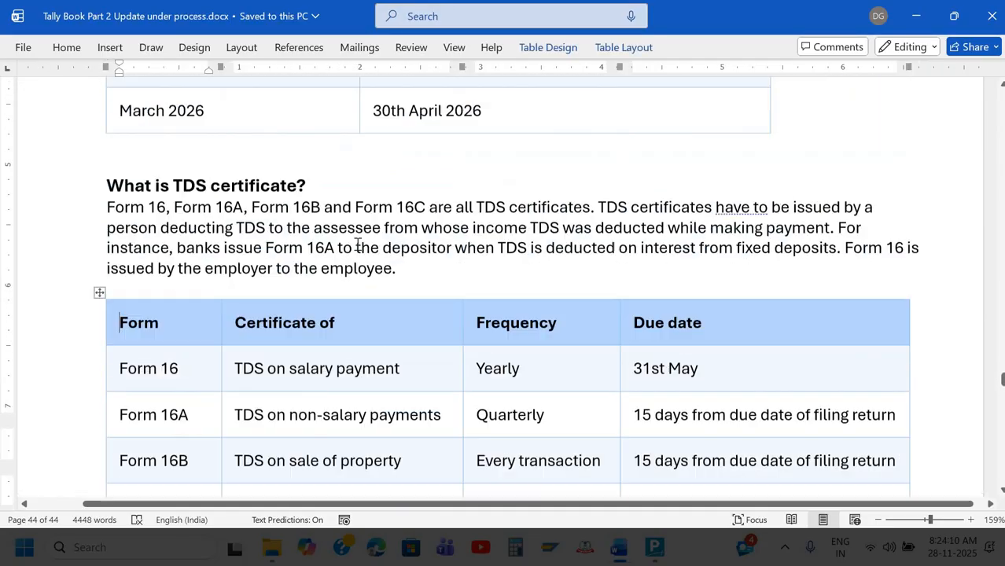
{"action": "key", "text": "Page_Up"}
{"action": "key", "text": "Page_Up"}
{"action": "key", "text": "Page_Up"}
{"action": "key", "text": "Page_Up"}
{"action": "key", "text": "Page_Up"}
{"action": "key", "text": "Page_Up"}
{"action": "key", "text": "Page_Up"}
{"action": "key", "text": "Page_Up"}
{"action": "key", "text": "Page_Up"}
{"action": "key", "text": "Page_Up"}
{"action": "key", "text": "Page_Up"}
{"action": "key", "text": "Page_Up"}
{"action": "key", "text": "Page_Up"}
{"action": "key", "text": "Page_Up"}
{"action": "key", "text": "Page_Up"}
{"action": "key", "text": "Page_Up"}
{"action": "key", "text": "Page_Up"}
{"action": "key", "text": "Page_Up"}
{"action": "key", "text": "Page_Up"}
{"action": "key", "text": "Page_Up"}
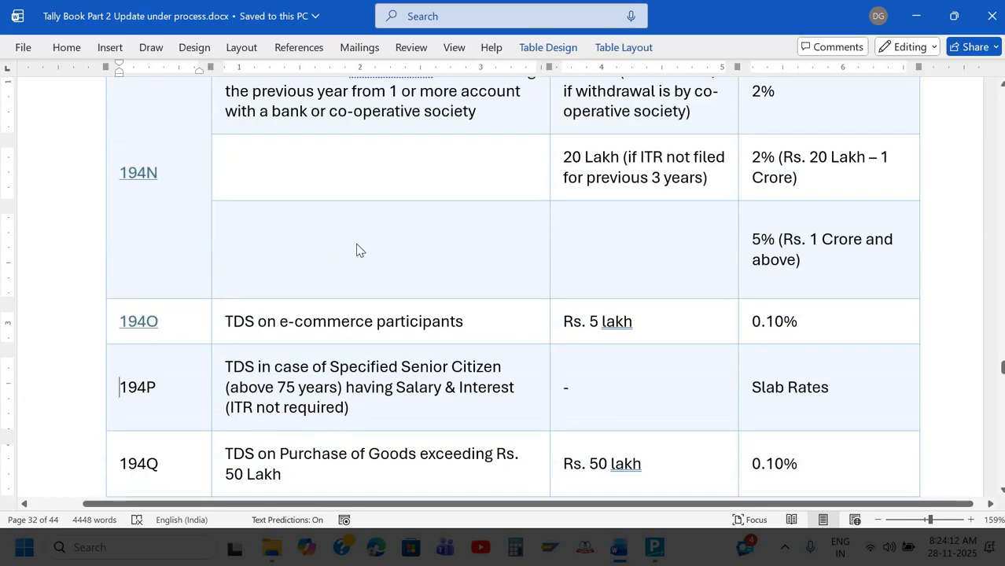
{"action": "key", "text": "Page_Up"}
{"action": "key", "text": "Page_Up"}
{"action": "key", "text": "Page_Up"}
{"action": "key", "text": "Page_Up"}
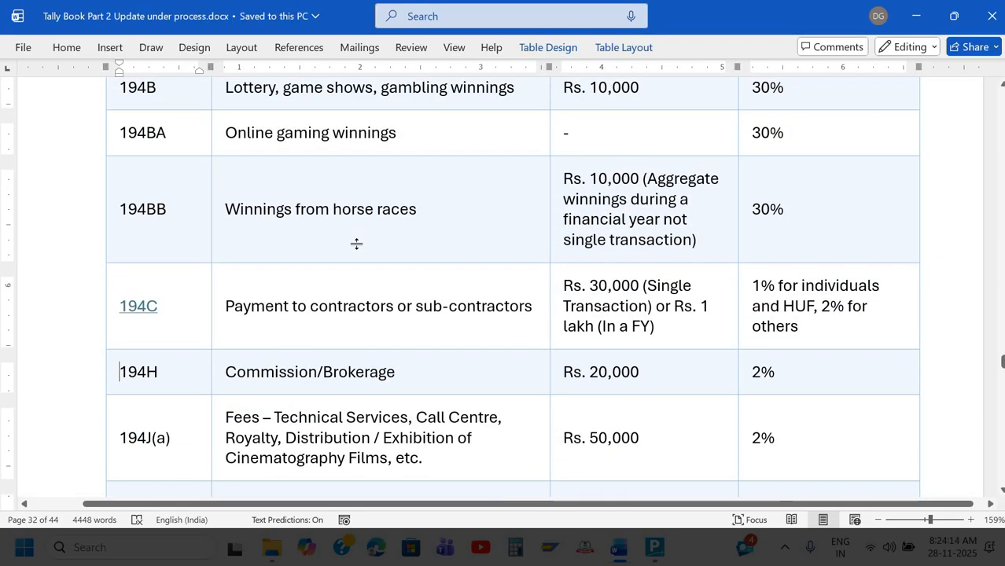
{"action": "key", "text": "Page_Up"}
{"action": "key", "text": "Page_Up"}
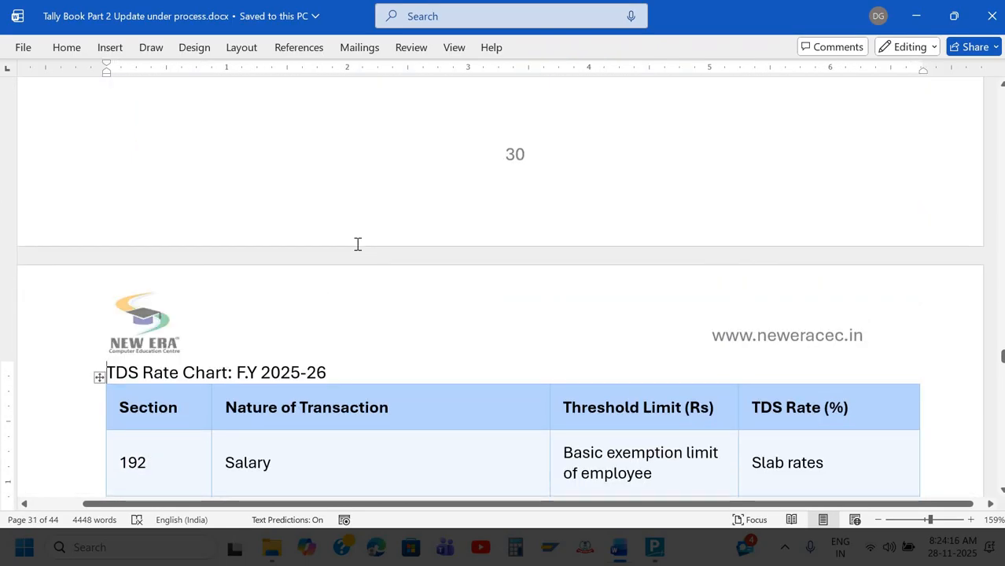
{"action": "scroll", "coordinate": [235, 359], "scroll_direction": "down", "scroll_amount": 5}
{"action": "scroll", "coordinate": [235, 360], "scroll_direction": "down", "scroll_amount": 6}
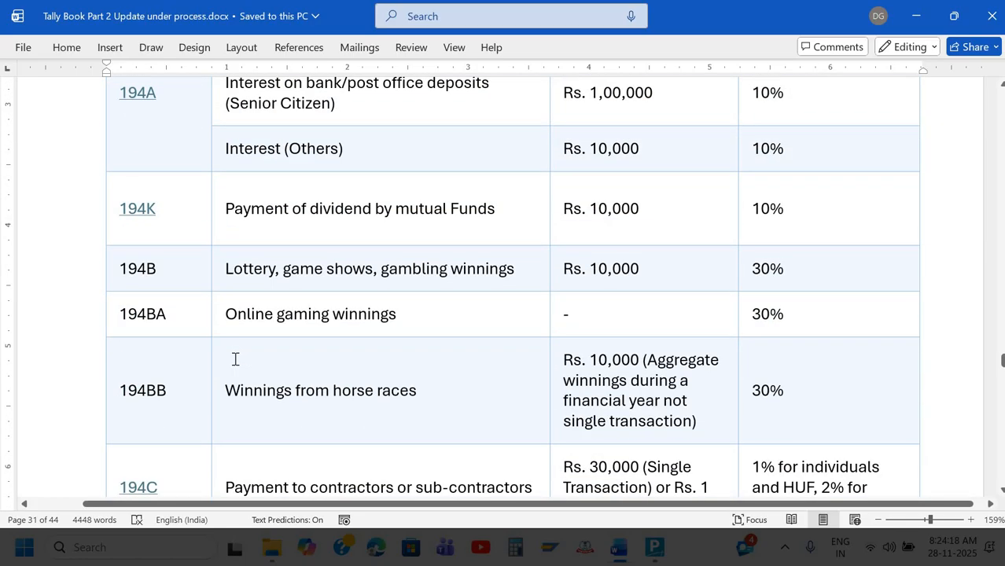
{"action": "scroll", "coordinate": [282, 242], "scroll_direction": "down", "scroll_amount": 1}
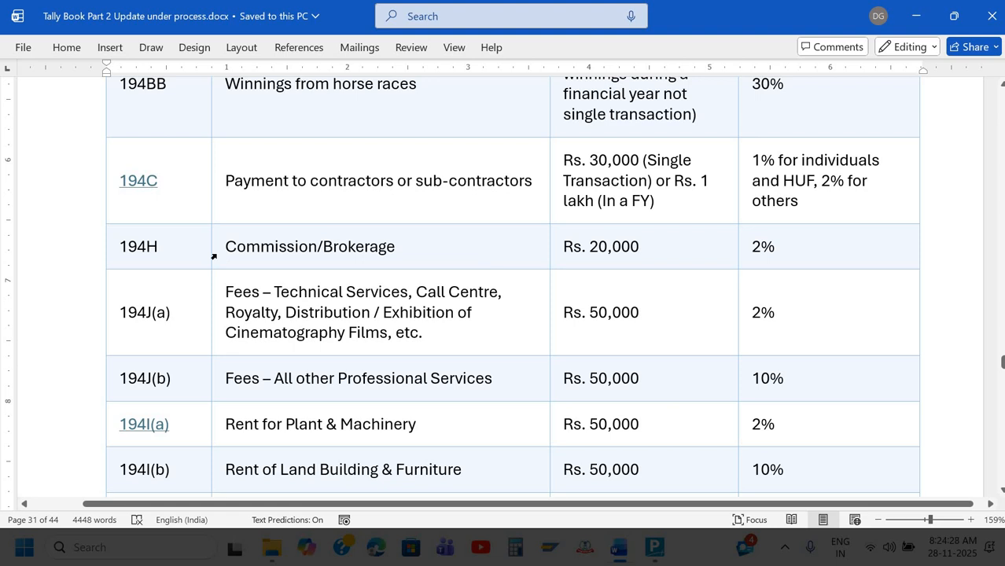
Return to Q.10 and read which expense, party and TDS ledgers the commission bill requires
{"action": "scroll", "coordinate": [216, 253], "scroll_direction": "down", "scroll_amount": 10}
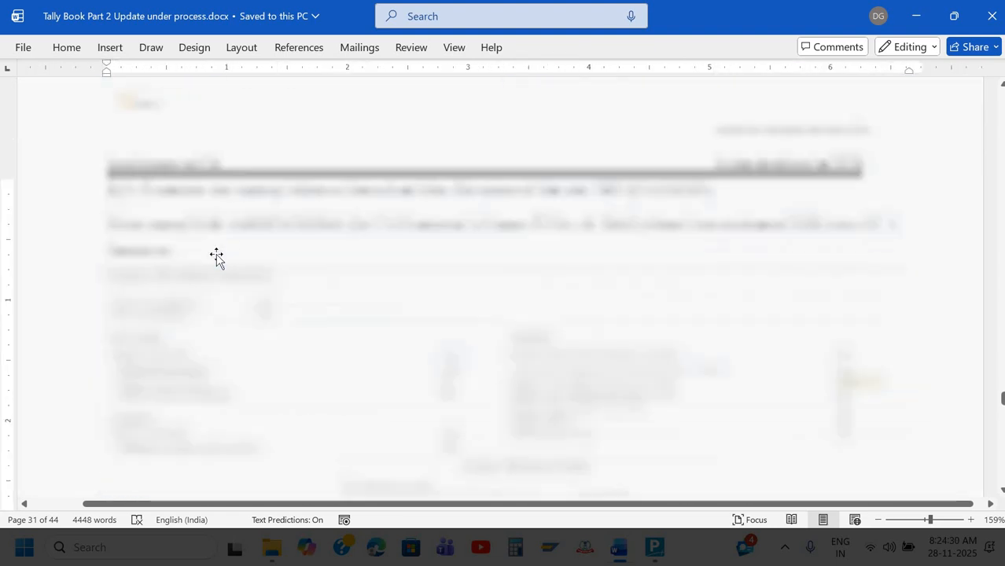
{"action": "scroll", "coordinate": [217, 254], "scroll_direction": "down", "scroll_amount": 15}
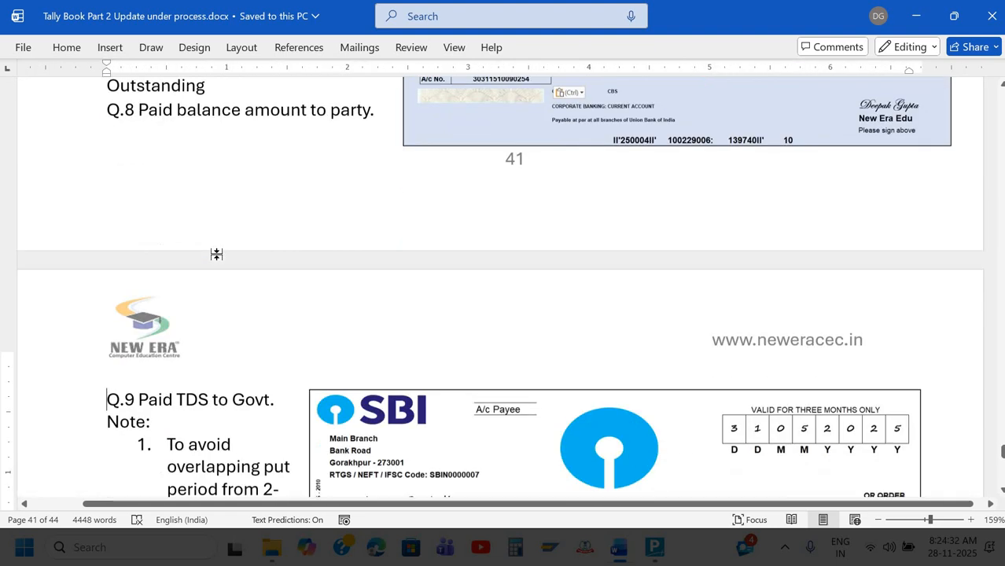
{"action": "scroll", "coordinate": [216, 253], "scroll_direction": "down", "scroll_amount": 8}
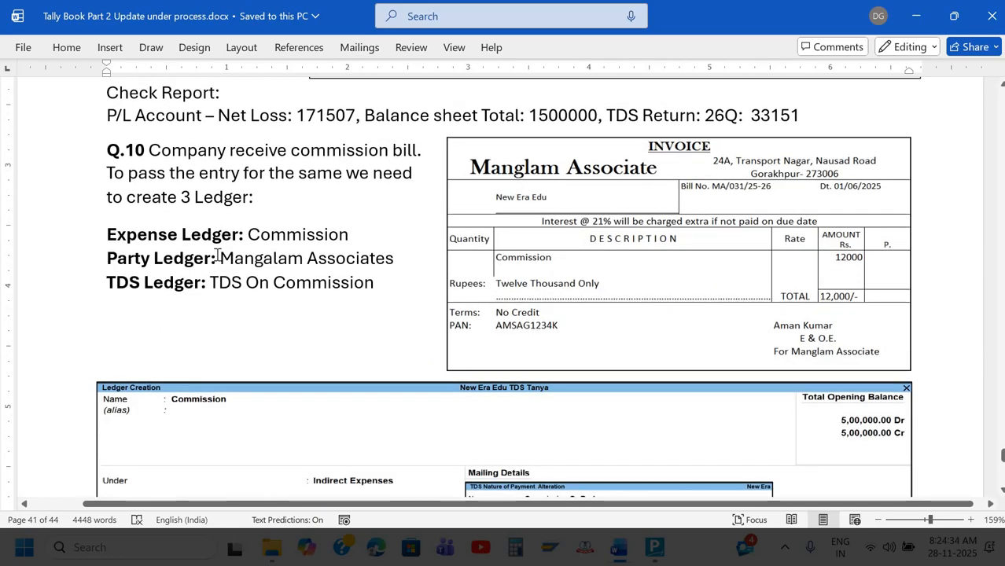
{"action": "scroll", "coordinate": [216, 253], "scroll_direction": "down", "scroll_amount": 1}
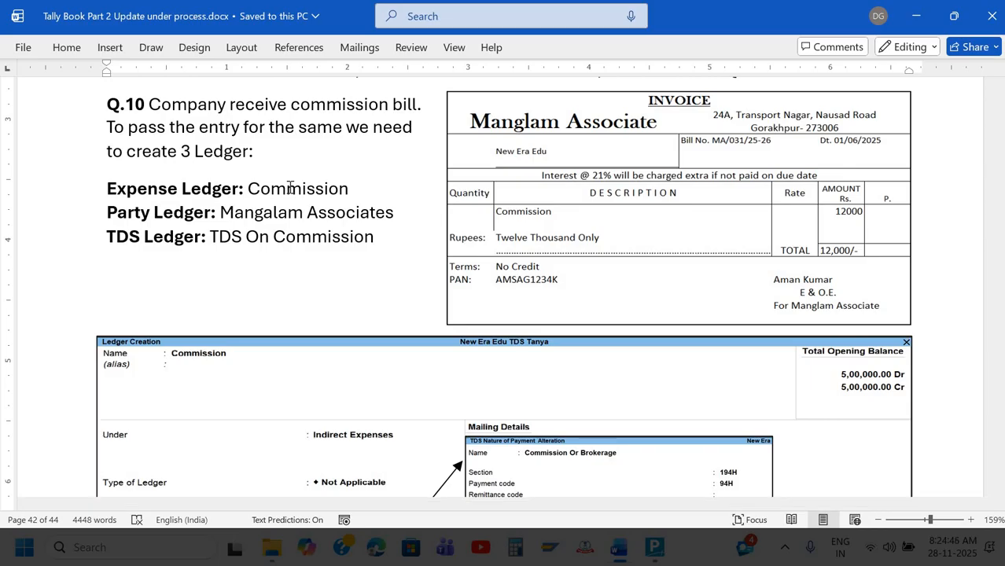
Switch to TallyPrime and open the creation form for a new ledger
{"action": "key", "text": "alt+Tab"}
{"action": "key", "text": "Down"}
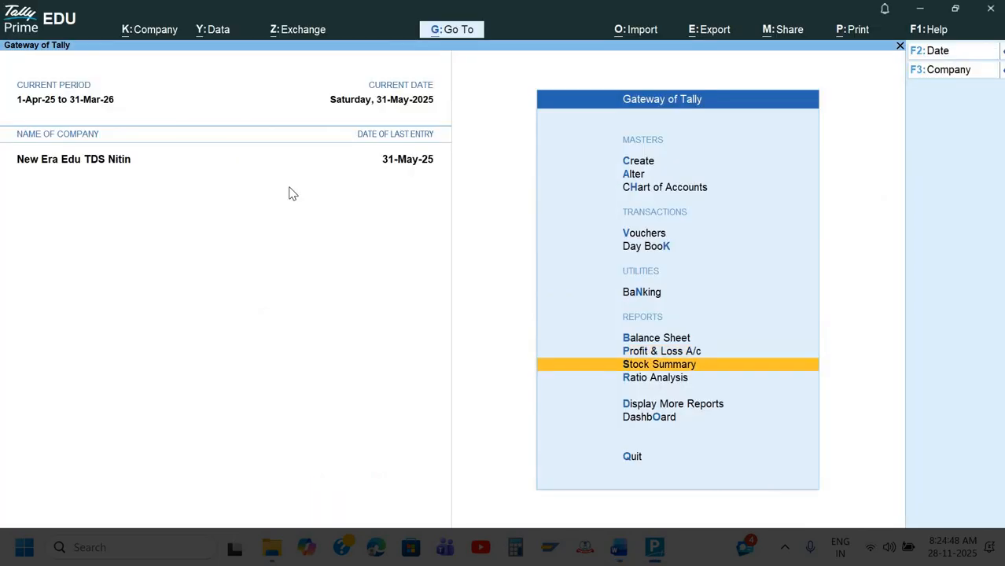
{"action": "key", "text": "Up"}
{"action": "key", "text": "Up"}
{"action": "key", "text": "Up"}
{"action": "key", "text": "Up"}
{"action": "key", "text": "Up"}
{"action": "key", "text": "Up"}
{"action": "key", "text": "Up"}
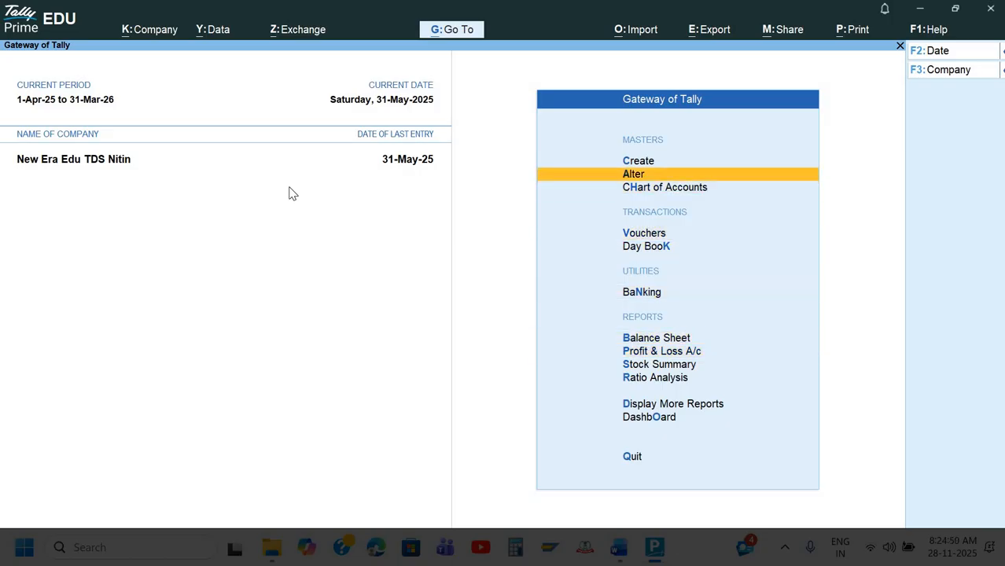
{"action": "key", "text": "c"}
{"action": "key", "text": "Down"}
{"action": "key", "text": "Return"}
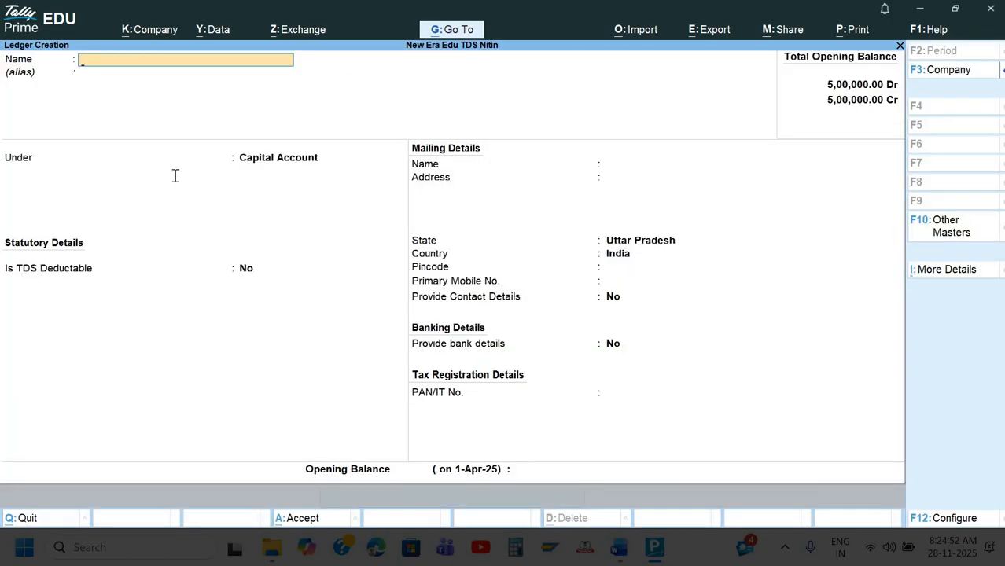
Name the new ledger Commission and place it under the Indirect Expenses group
{"action": "key", "text": "alt+Tab"}
{"action": "key", "text": "alt+Tab"}
{"action": "type", "text": "Commission"}
{"action": "key", "text": "Return"}
{"action": "type", "text": "In"}
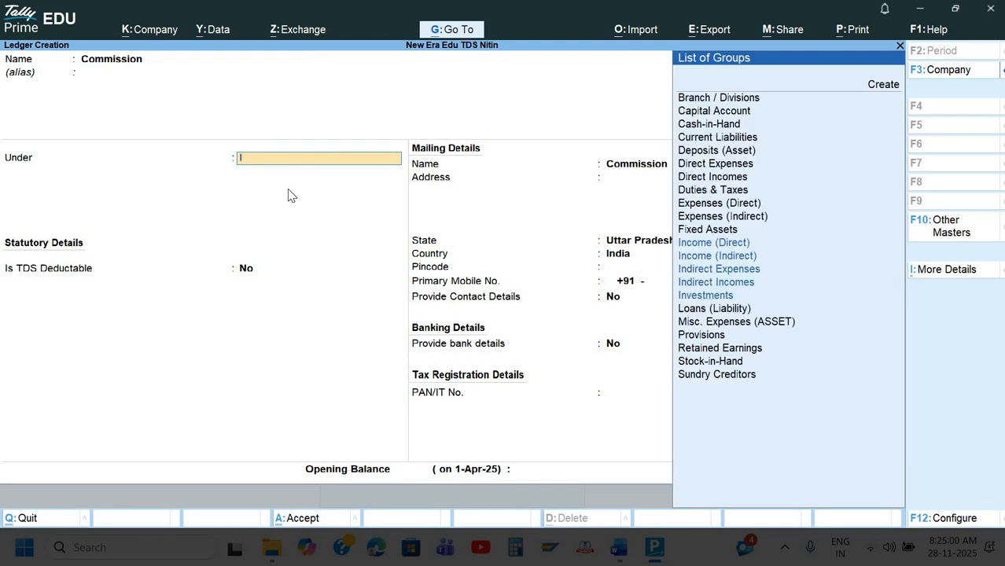
{"action": "key", "text": "Down"}
{"action": "key", "text": "Down"}
{"action": "key", "text": "Down"}
{"action": "key", "text": "Return"}
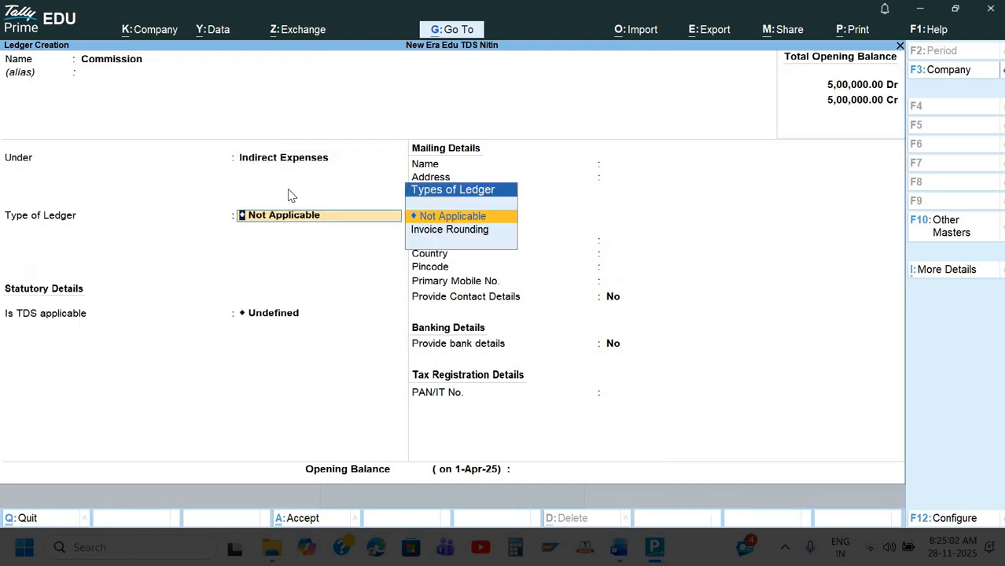
Keep the ledger type as Not Applicable and set TDS to Applicable for the Commission ledger
{"action": "key", "text": "Return"}
{"action": "key", "text": "Up"}
{"action": "key", "text": "Up"}
{"action": "key", "text": "Return"}
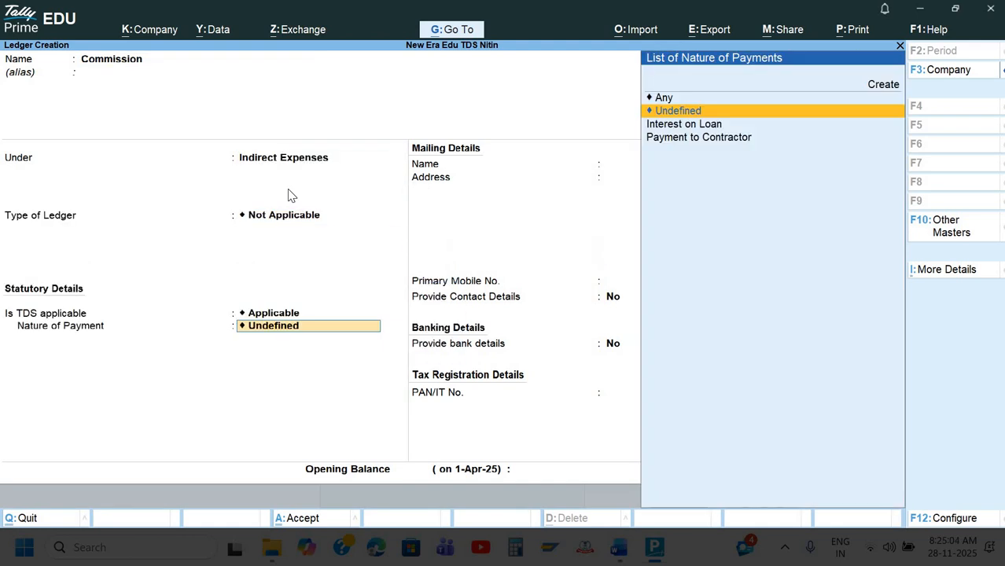
Create a new nature of payment named Commission Or Brokerage with section 194H and payment code 94H, leaving the remittance code empty
{"action": "key", "text": "Up"}
{"action": "key", "text": "Up"}
{"action": "key", "text": "Return"}
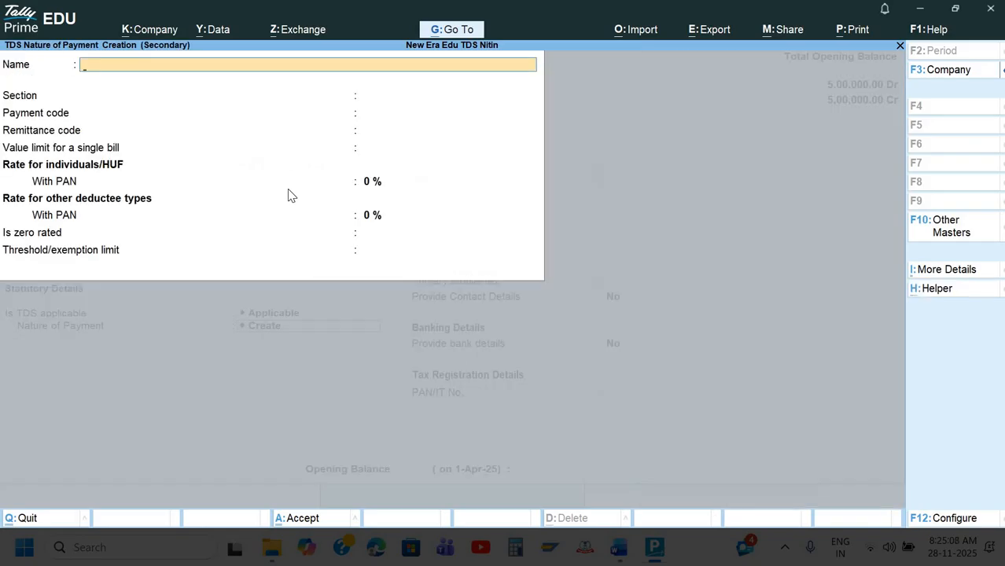
{"action": "type", "text": "Commissi"}
{"action": "type", "text": "on or Br"}
{"action": "type", "text": "okerage"}
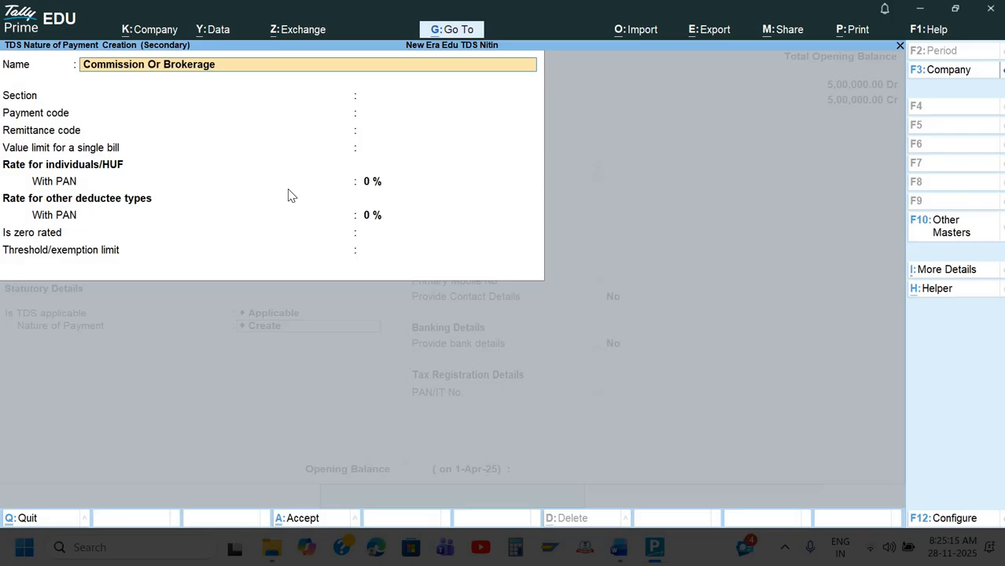
{"action": "key", "text": "Return"}
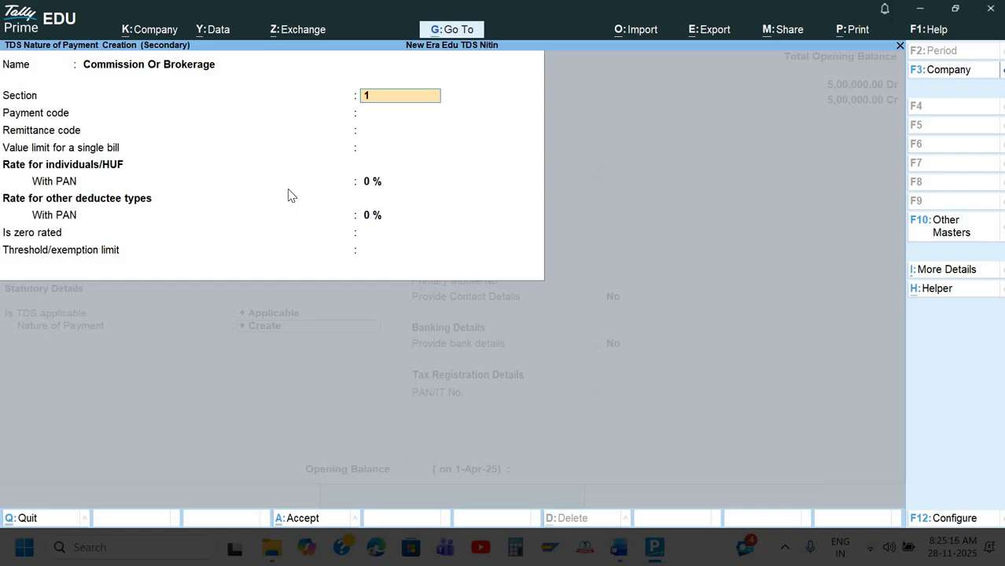
{"action": "type", "text": "194H"}
{"action": "key", "text": "Return"}
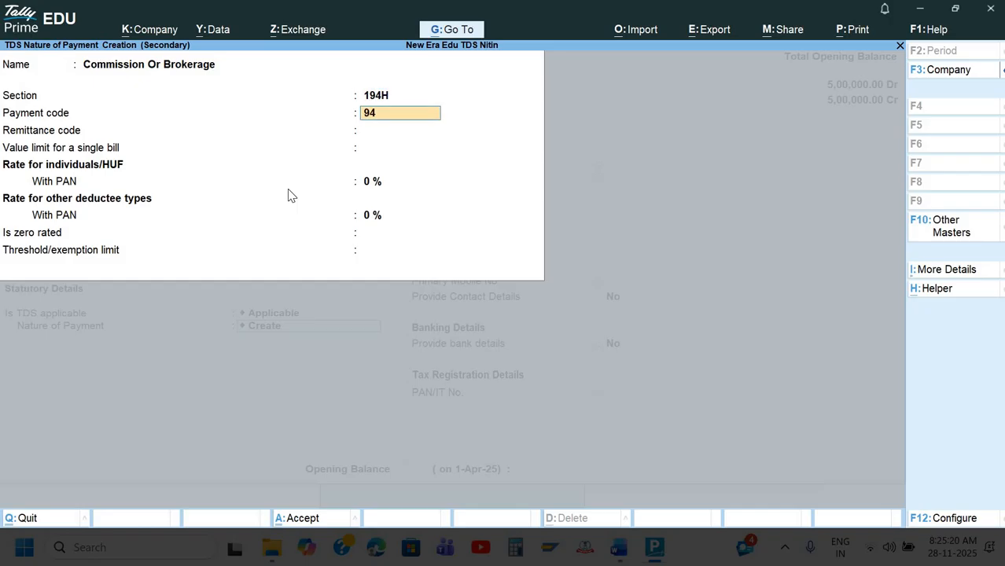
{"action": "type", "text": "94H"}
{"action": "key", "text": "Return"}
{"action": "key", "text": "Return"}
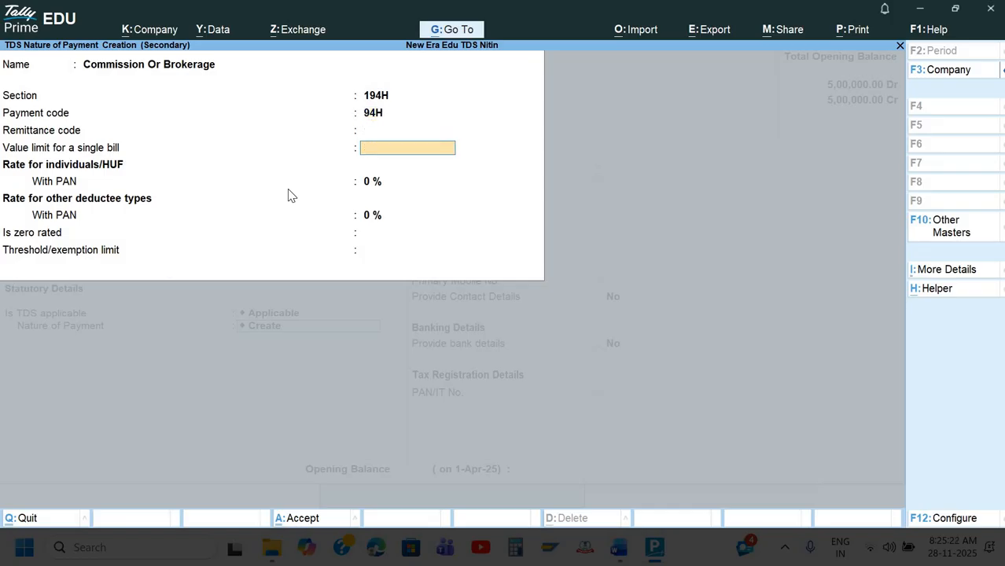
Set both With PAN rates to 2% and the threshold limit to 20,000, leaving the single-bill limit empty, and save the nature of payment
{"action": "key", "text": "Return"}
{"action": "type", "text": "2"}
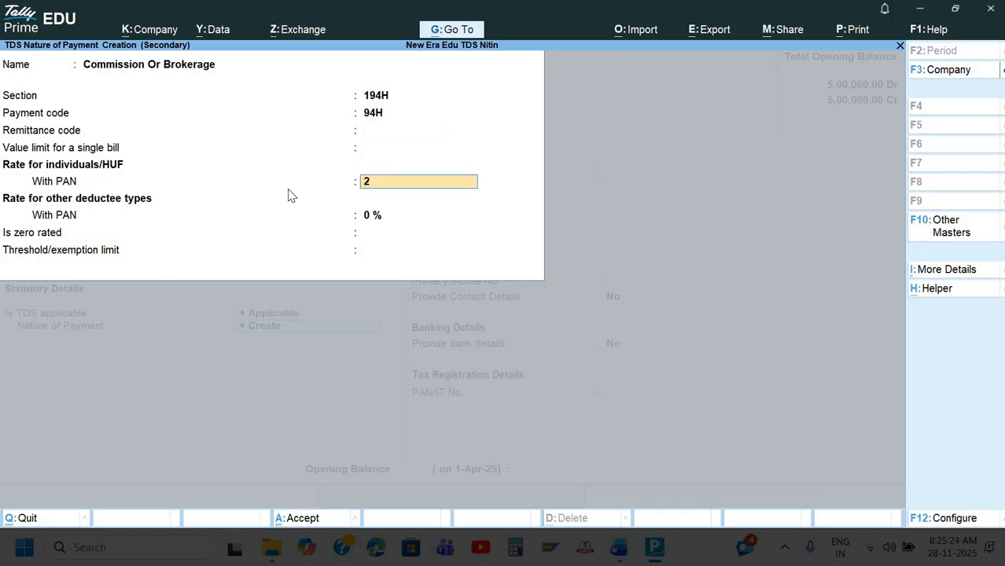
{"action": "key", "text": "Return"}
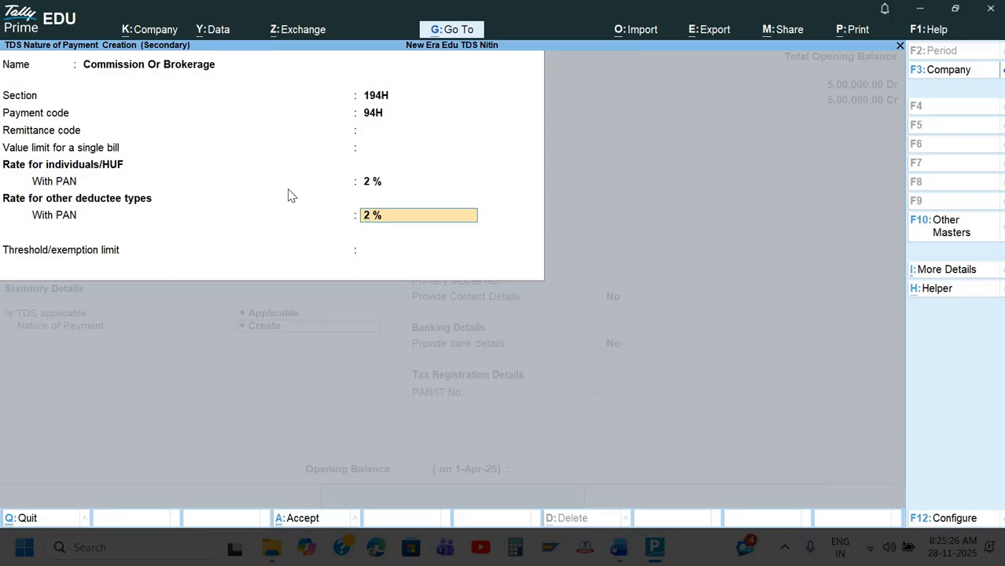
{"action": "key", "text": "Return"}
{"action": "type", "text": "20"}
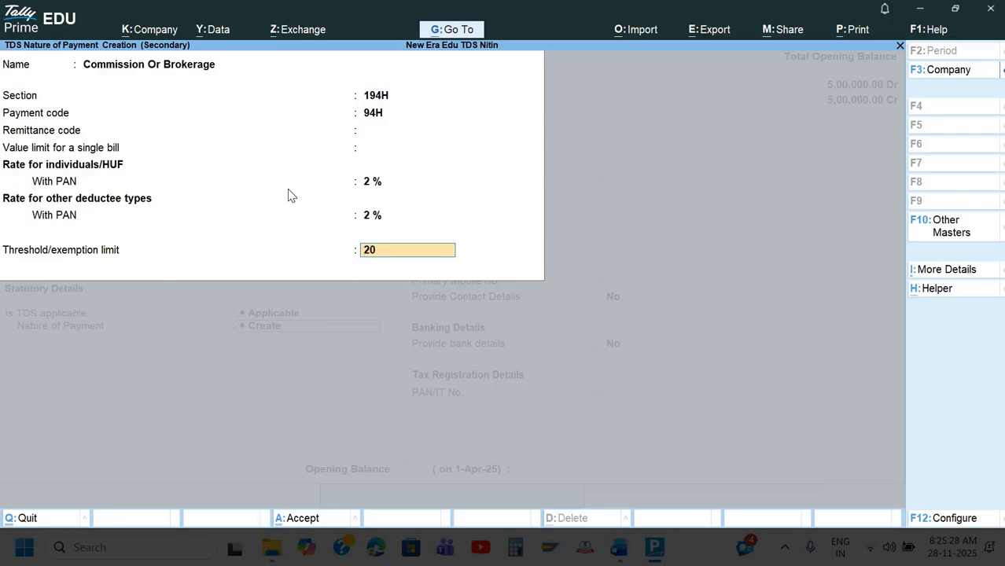
{"action": "type", "text": "000"}
{"action": "key", "text": "Return"}
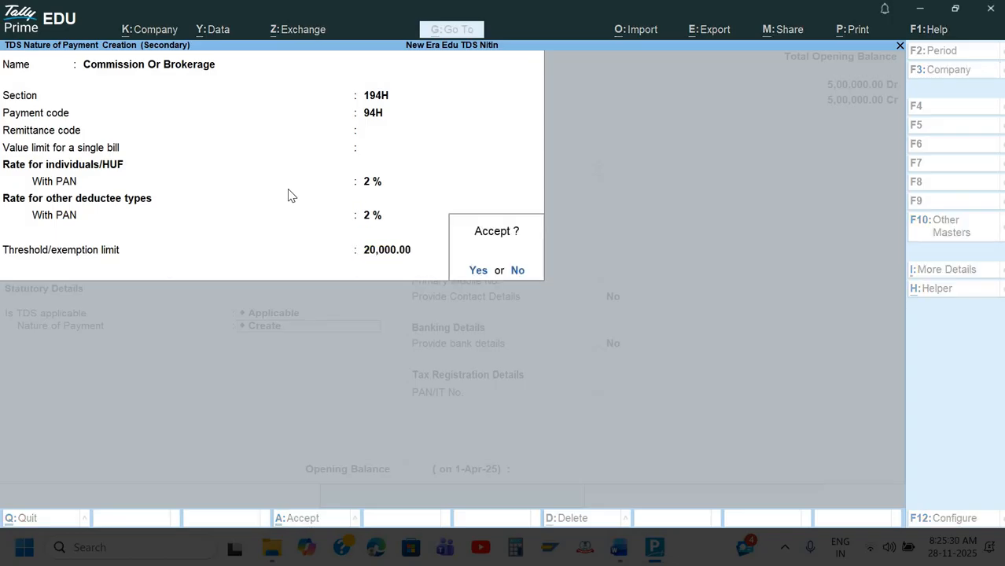
{"action": "key", "text": "Return"}
Save the Commission ledger with Commission Or Brokerage as its nature of payment and no opening balance
{"action": "key", "text": "Return"}
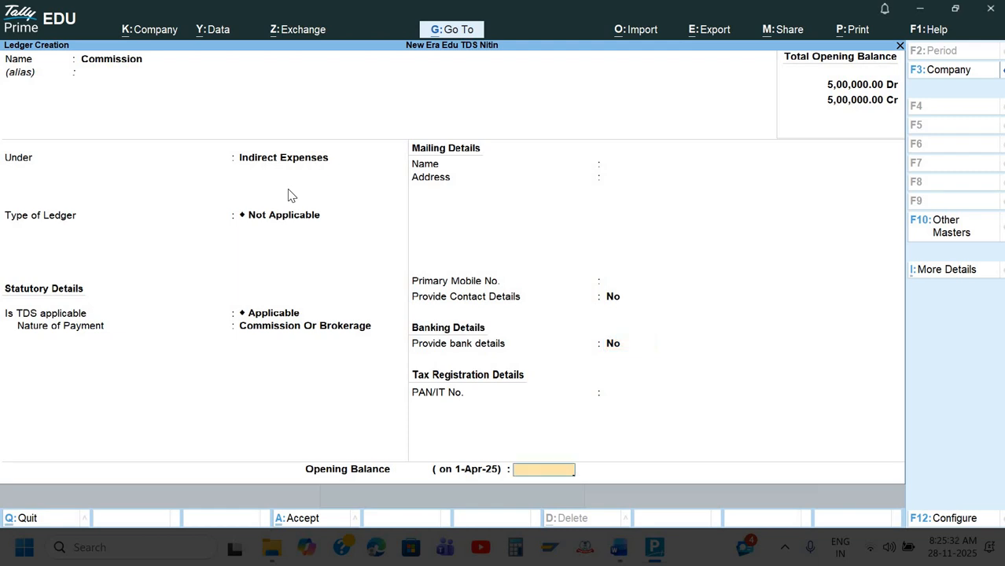
{"action": "key", "text": "Return"}
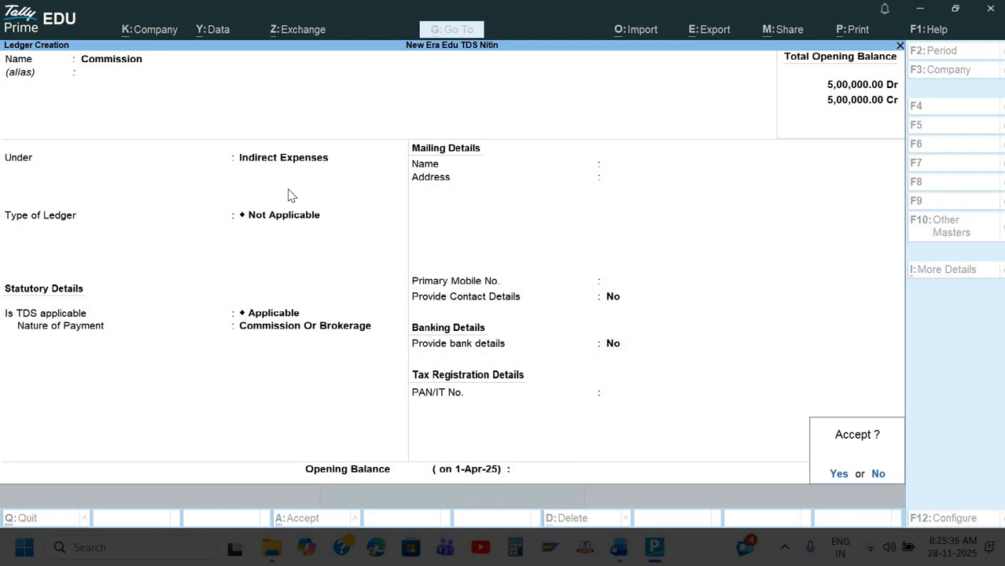
{"action": "key", "text": "Return"}
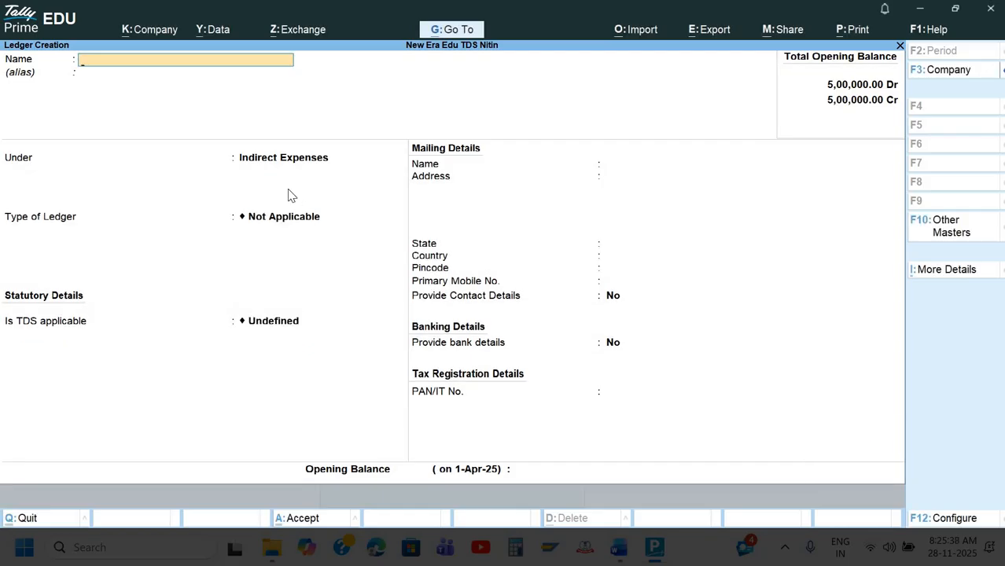
Copy the party name Mangalam Associates from the Word document and use it as the new ledger's name in TallyPrime
{"action": "key", "text": "alt+Tab"}
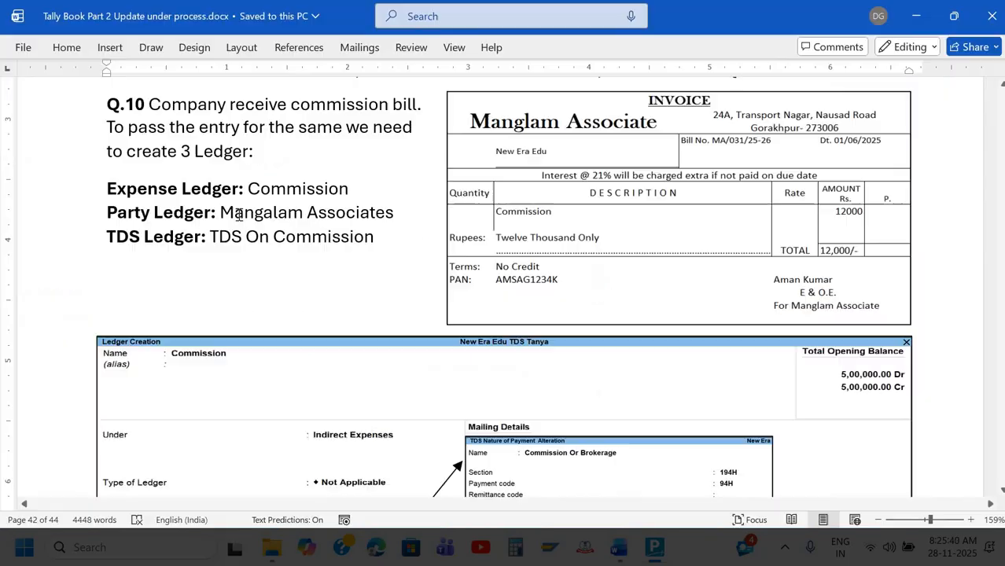
{"action": "left_click_drag", "start_coordinate": [220, 213], "coordinate": [386, 218]}
{"action": "key", "text": "ctrl+c"}
{"action": "key", "text": "alt+Tab"}
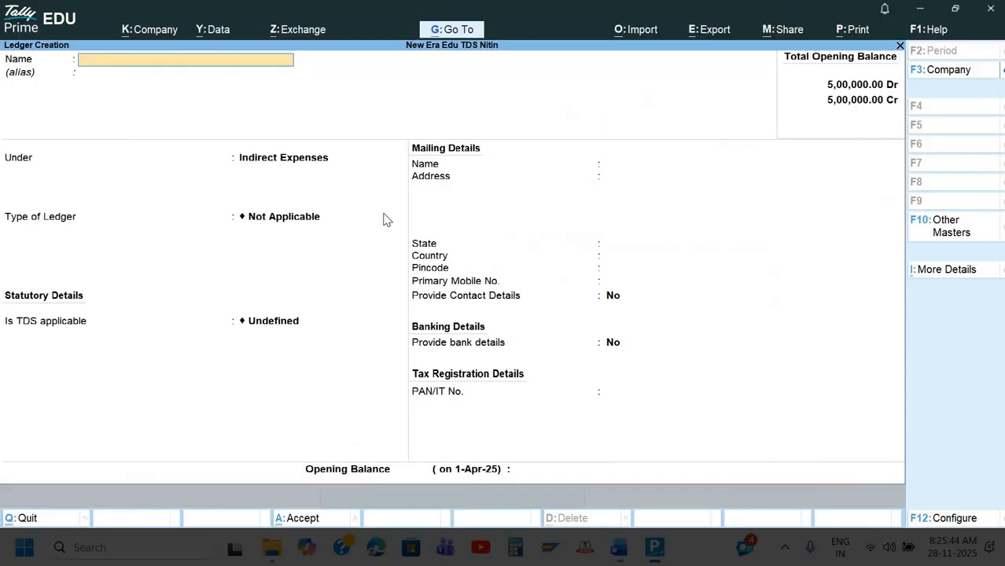
{"action": "key", "text": "ctrl+alt+v"}
{"action": "key", "text": "Return"}
{"action": "key", "text": "Return"}
Place the party ledger under Sundry Creditors, keeping bill-by-bill balances at Yes and the credit-days check at No
{"action": "type", "text": "S"}
{"action": "key", "text": "Down"}
{"action": "key", "text": "Down"}
{"action": "key", "text": "Down"}
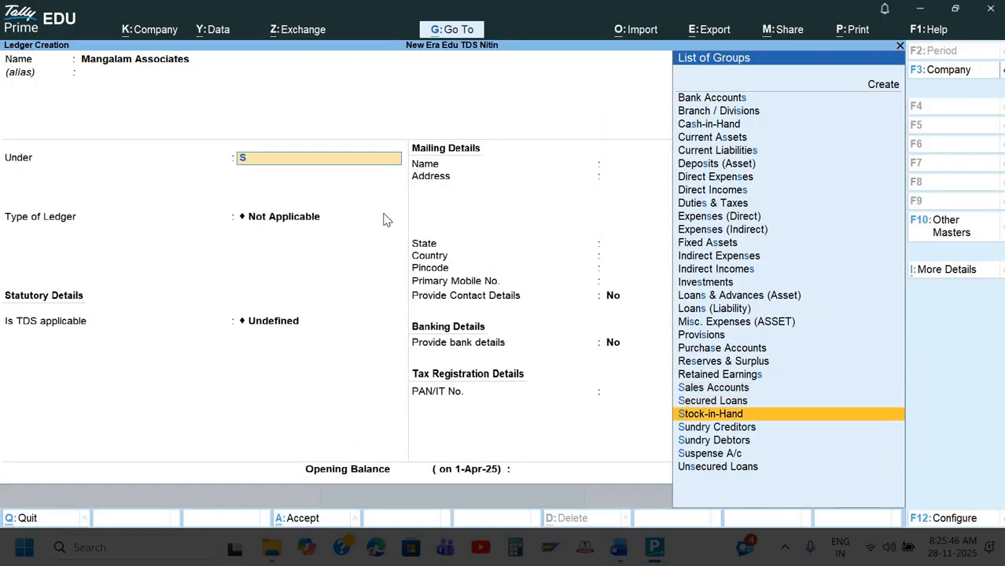
{"action": "key", "text": "Return"}
{"action": "key", "text": "Return"}
{"action": "key", "text": "Return"}
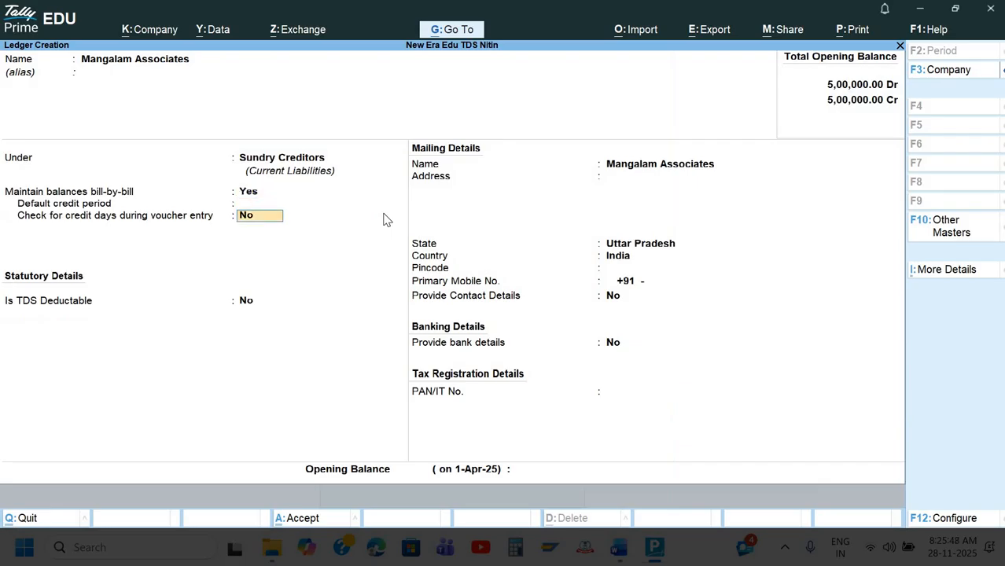
{"action": "key", "text": "Return"}
Make TDS deductable for the party, consult the invoice in Word, and set the deductee type to Individual/HUF - Resident in TallyPrime
{"action": "key", "text": "y"}
{"action": "key", "text": "Return"}
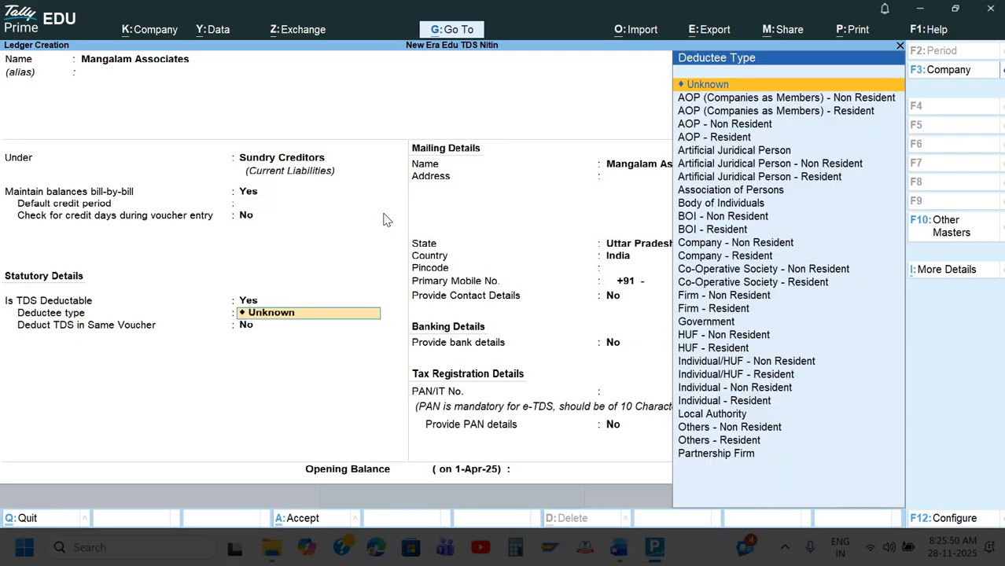
{"action": "key", "text": "alt+Tab"}
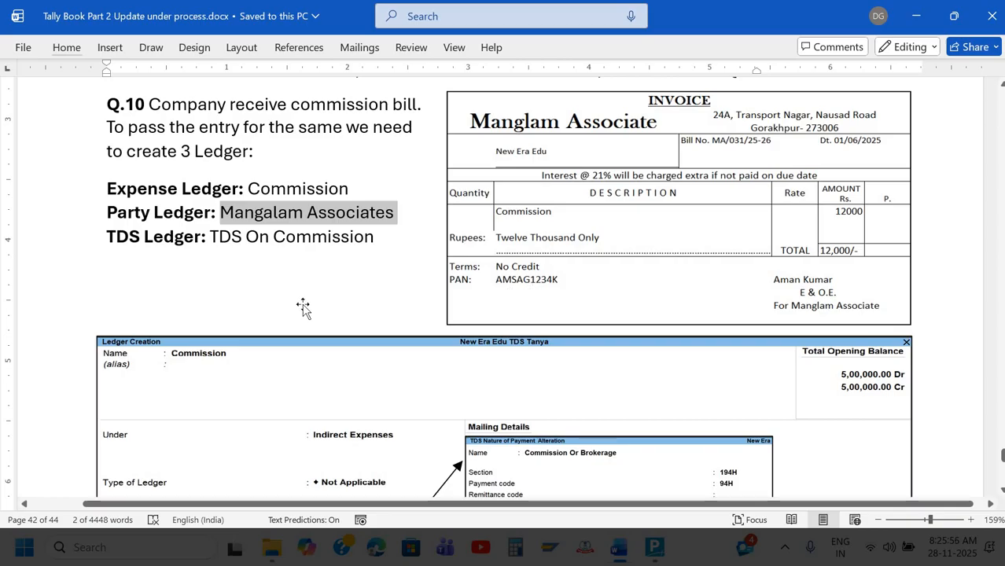
{"action": "scroll", "coordinate": [303, 305], "scroll_direction": "down", "scroll_amount": 10}
{"action": "scroll", "coordinate": [304, 305], "scroll_direction": "up", "scroll_amount": 10}
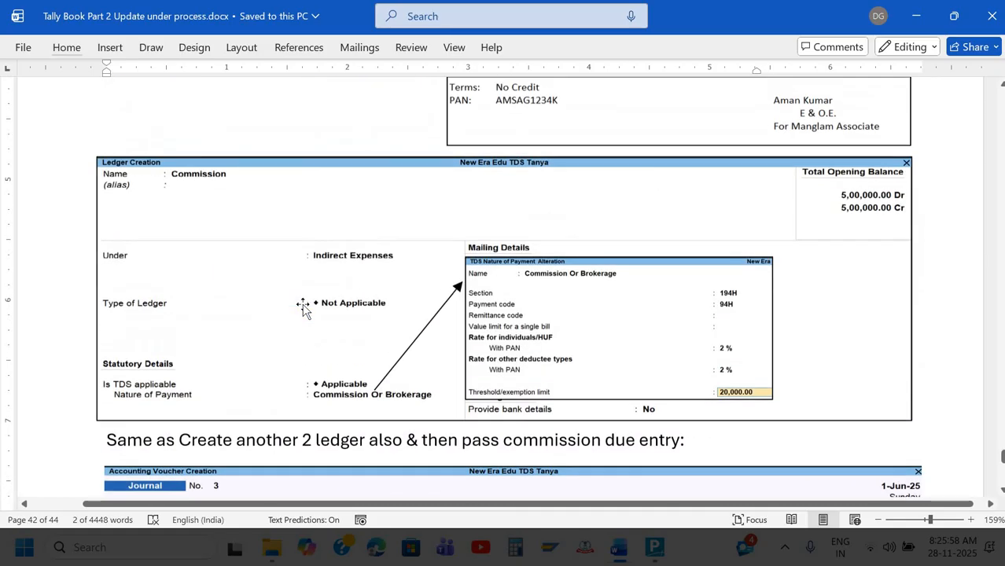
{"action": "scroll", "coordinate": [304, 305], "scroll_direction": "down", "scroll_amount": 2}
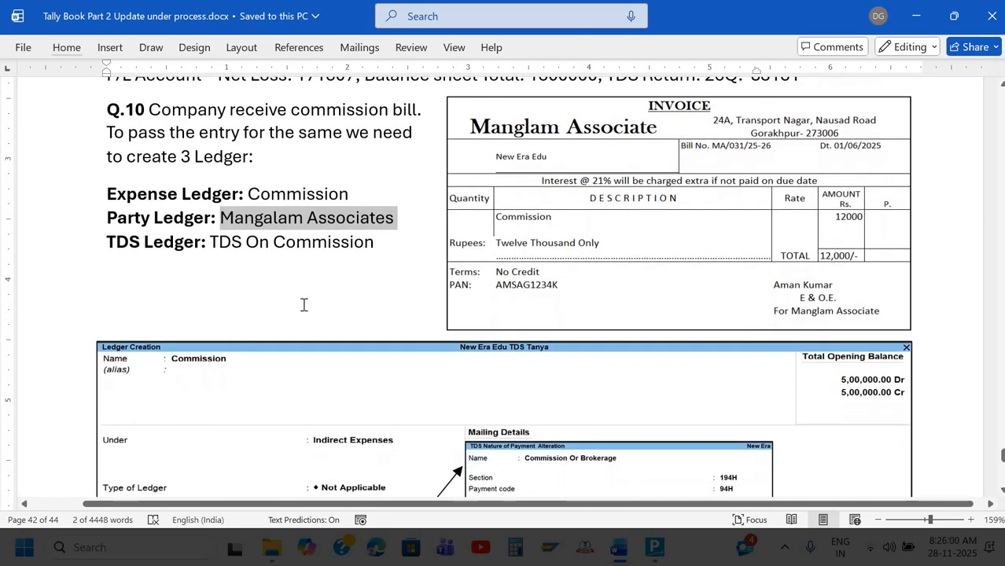
{"action": "key", "text": "alt+Tab"}
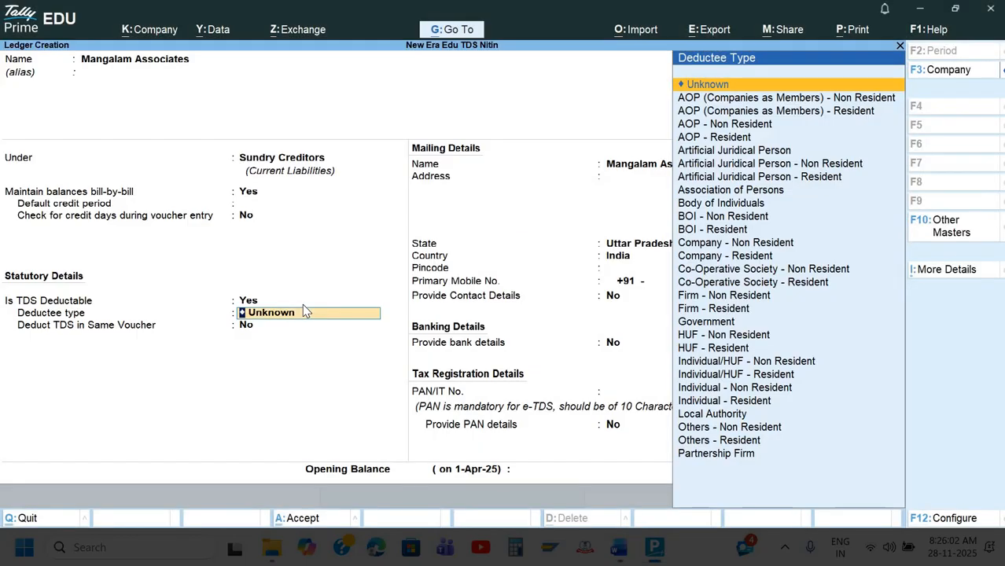
{"action": "type", "text": "In"}
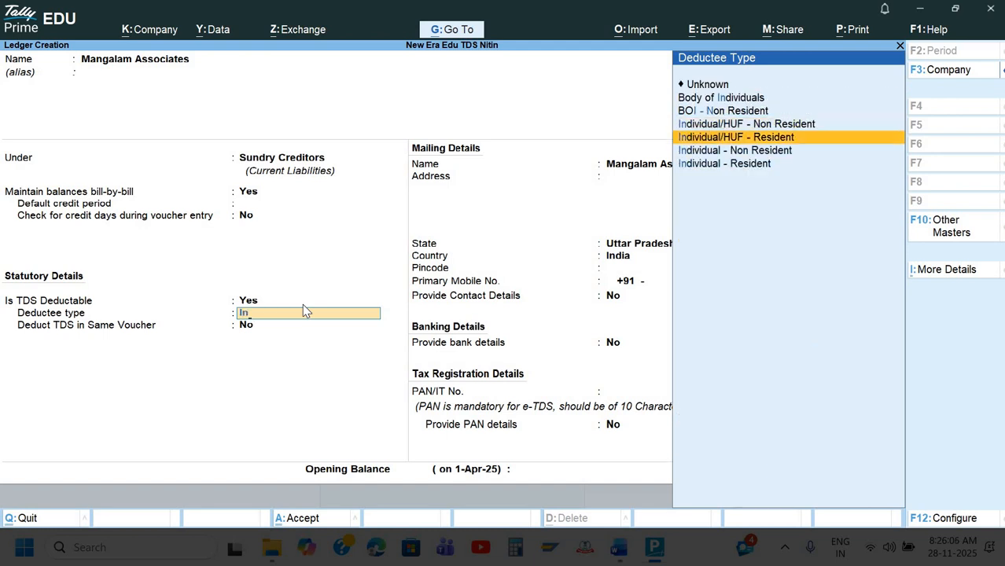
{"action": "key", "text": "Return"}
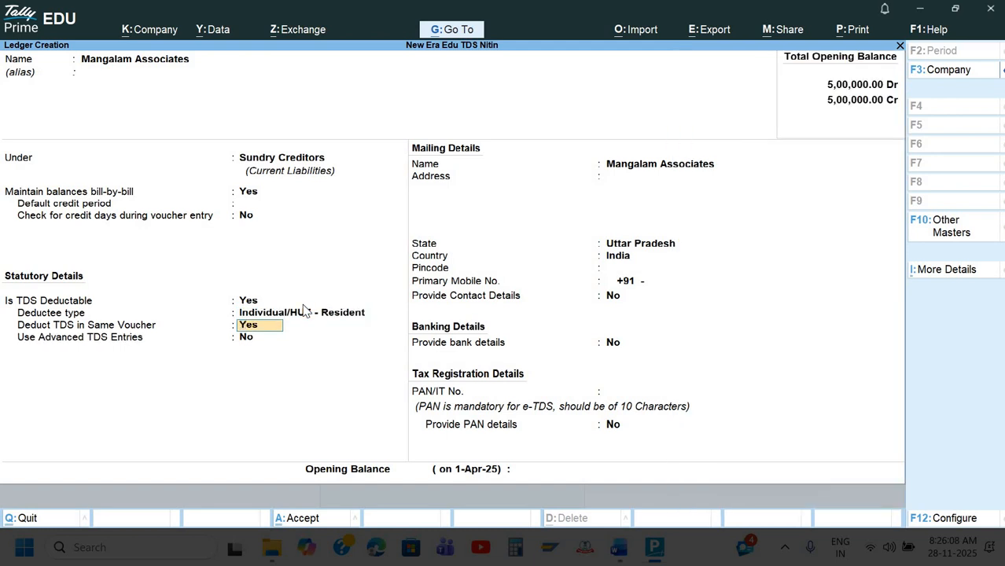
Deduct TDS in the same voucher for the Commission Or Brokerage nature of payment, keeping advanced TDS entries at No
{"action": "key", "text": "Return"}
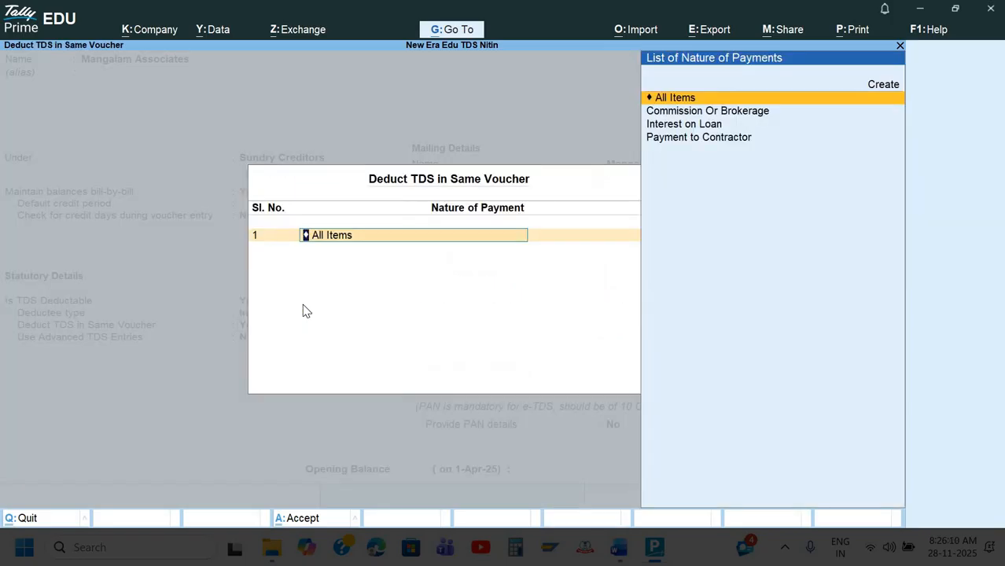
{"action": "key", "text": "Down"}
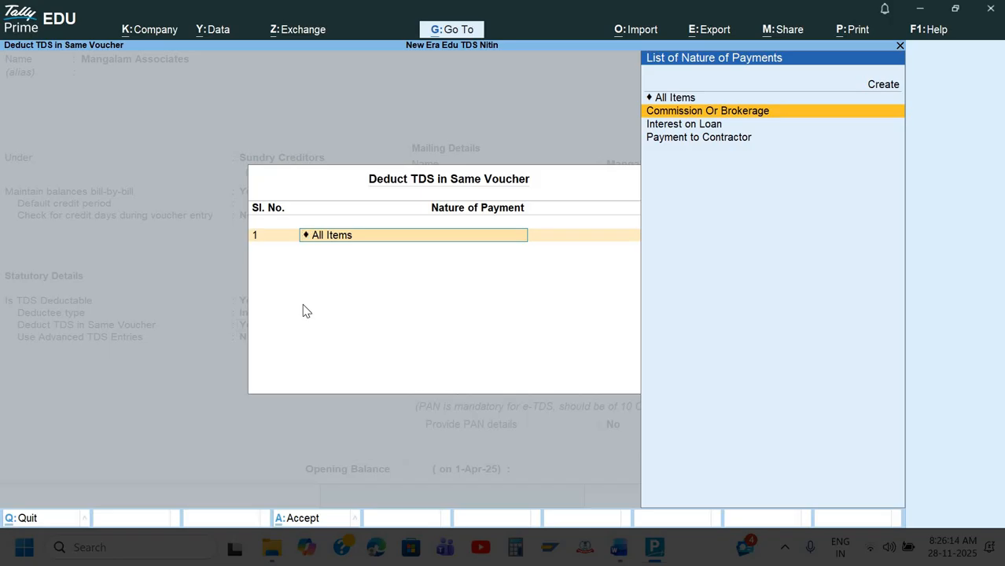
{"action": "key", "text": "Down"}
{"action": "key", "text": "Down"}
{"action": "key", "text": "Up"}
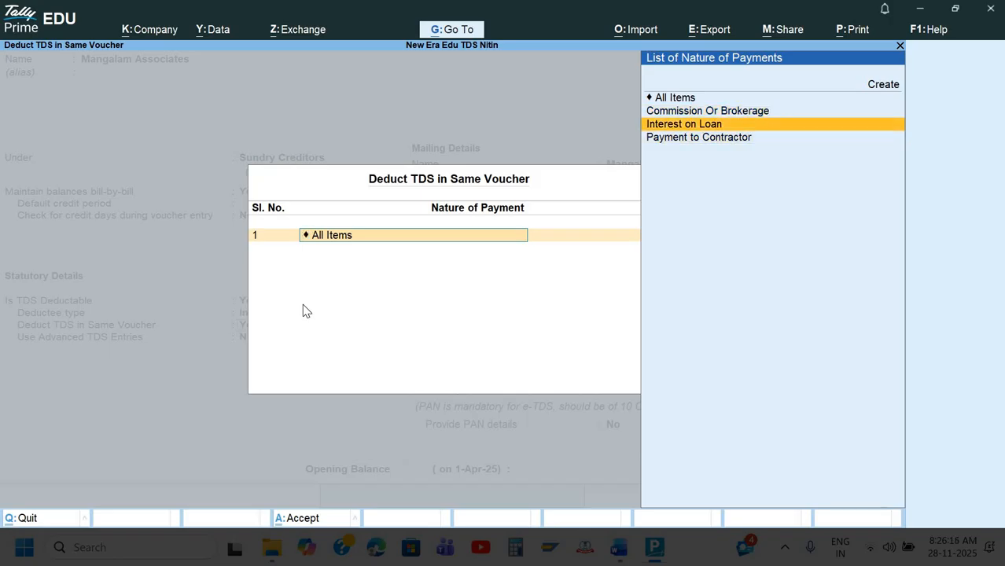
{"action": "key", "text": "Up"}
{"action": "key", "text": "Return"}
{"action": "key", "text": "Return"}
{"action": "key", "text": "Return"}
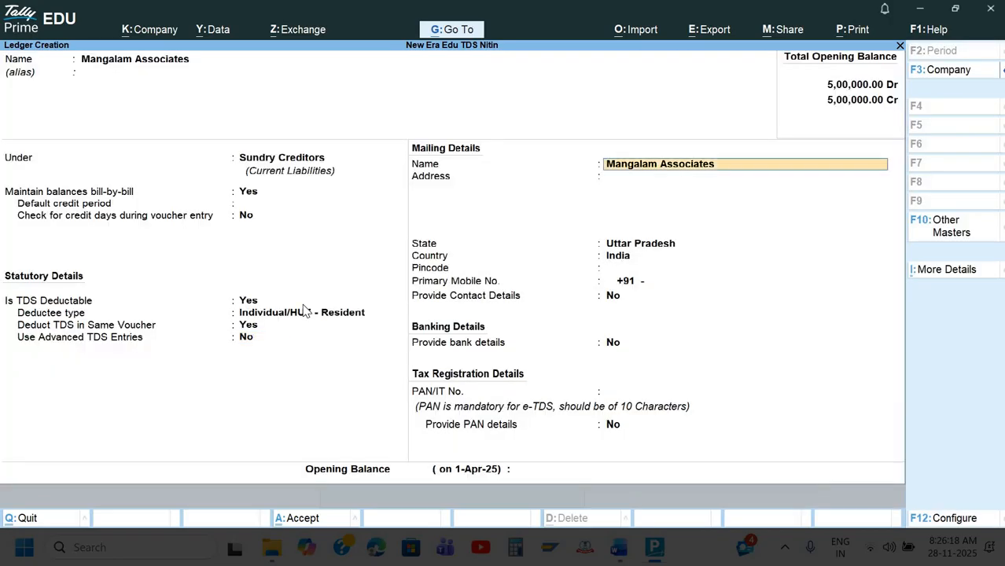
Enter the street line of the party's mailing address in TallyPrime, reading it from the invoice in the Word document
{"action": "key", "text": "alt+Tab"}
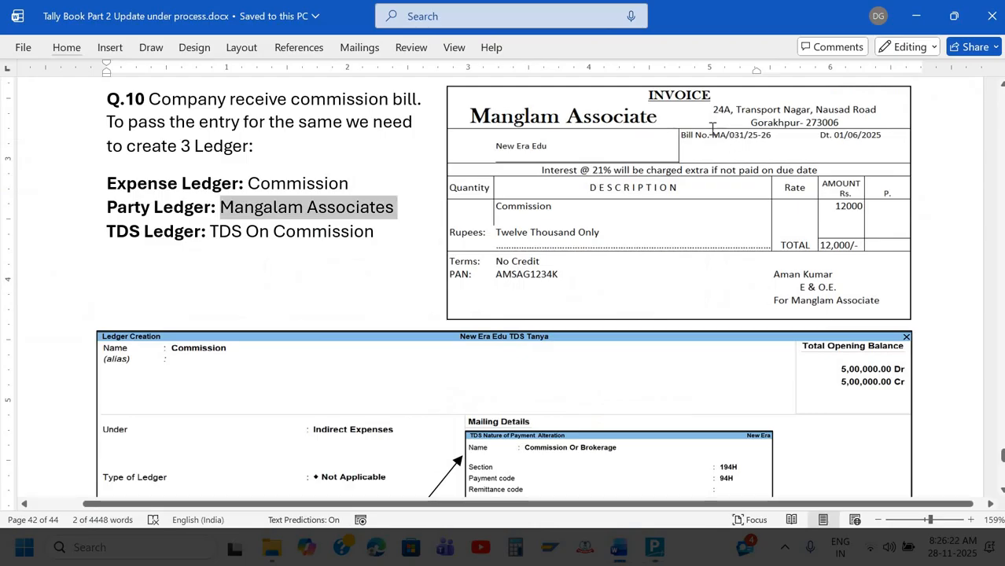
{"action": "scroll", "coordinate": [712, 128], "scroll_direction": "up", "scroll_amount": 1, "text": "ctrl"}
{"action": "key", "text": "alt+Tab"}
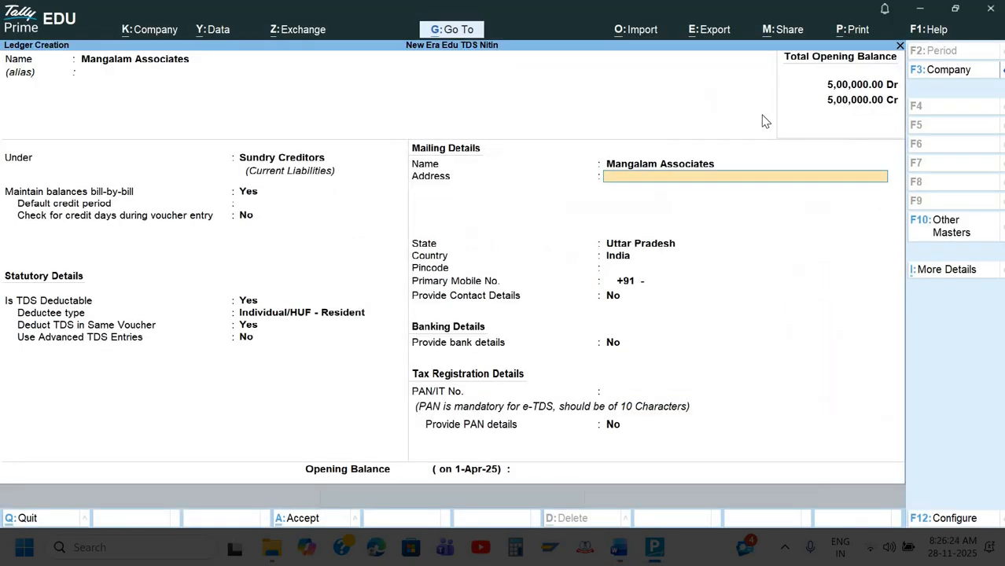
{"action": "type", "text": "24A,"}
{"action": "key", "text": "alt+Tab"}
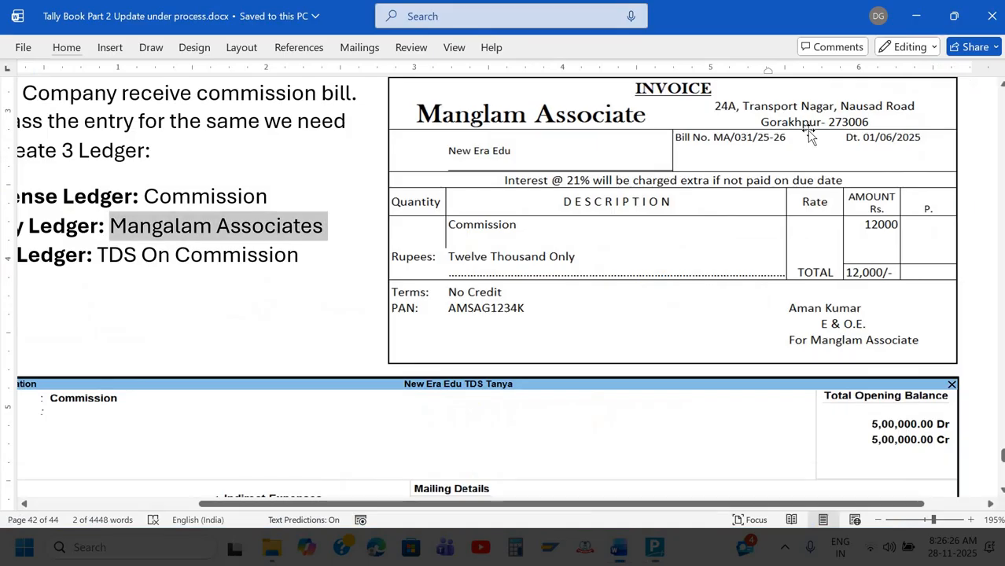
{"action": "key", "text": "alt+Tab"}
{"action": "type", "text": ", Tran"}
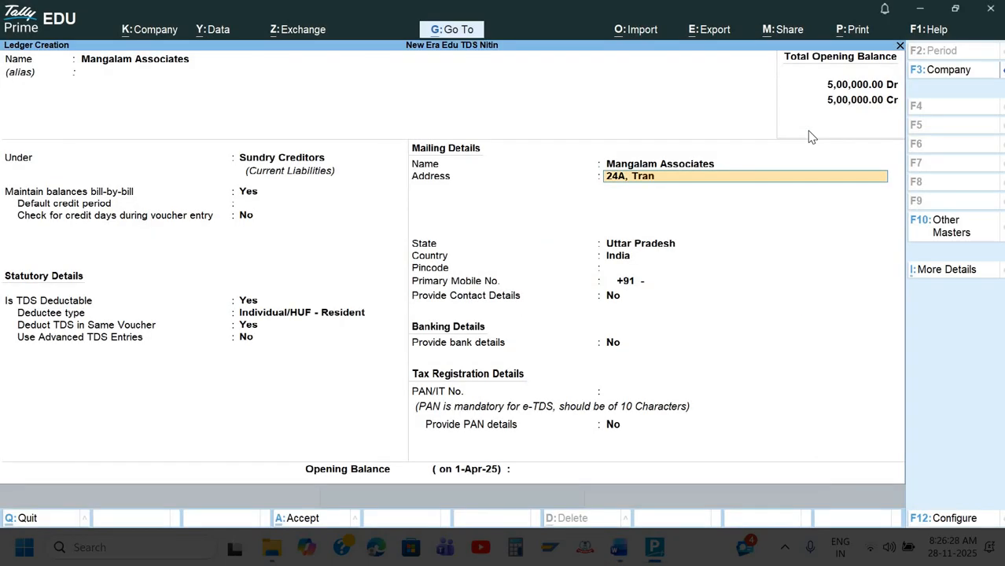
{"action": "type", "text": "sport Nagar"}
{"action": "key", "text": "alt+Tab"}
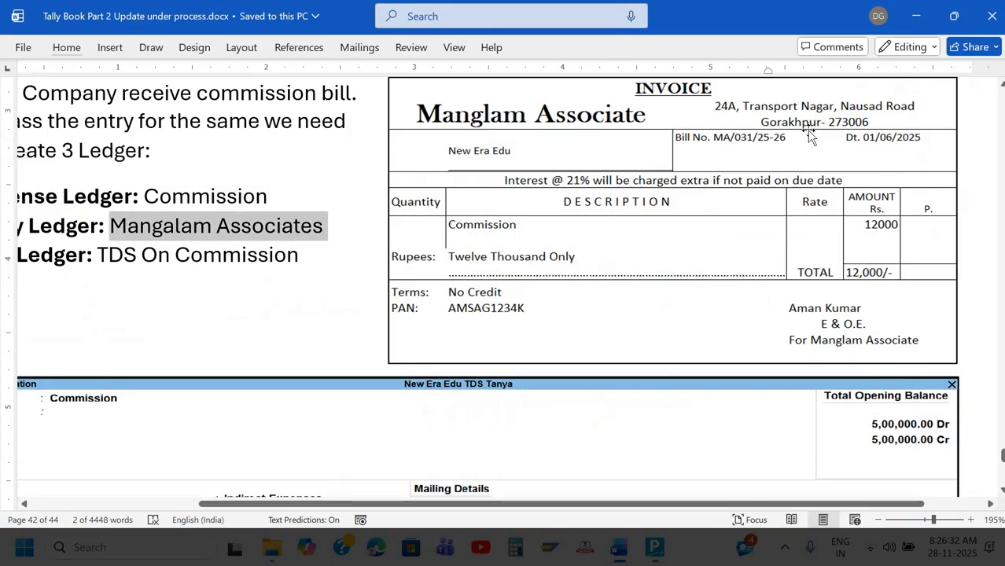
{"action": "key", "text": "alt+Tab"}
{"action": "type", "text": ","}
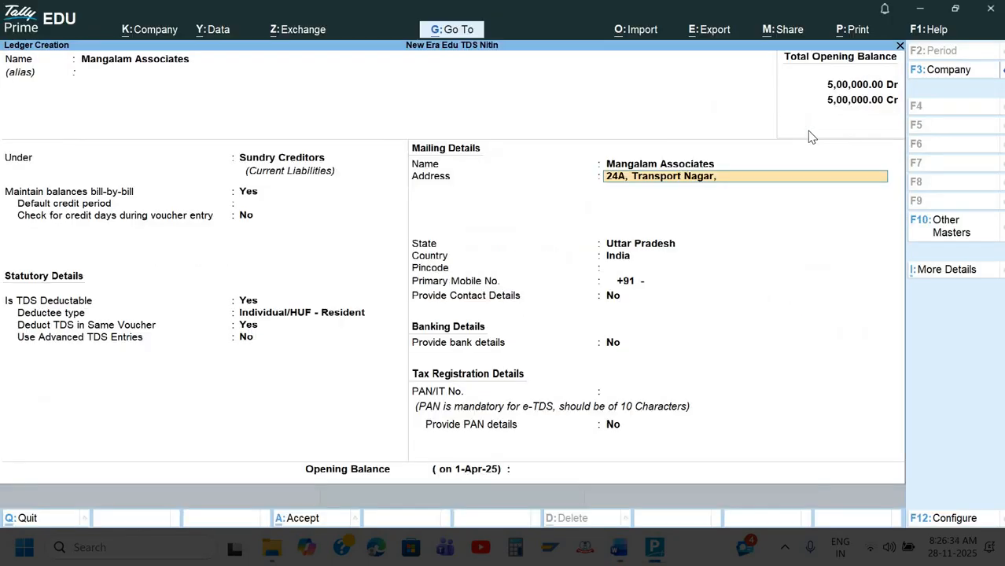
{"action": "type", "text": " Nausad Road,"}
{"action": "key", "text": "alt+Tab"}
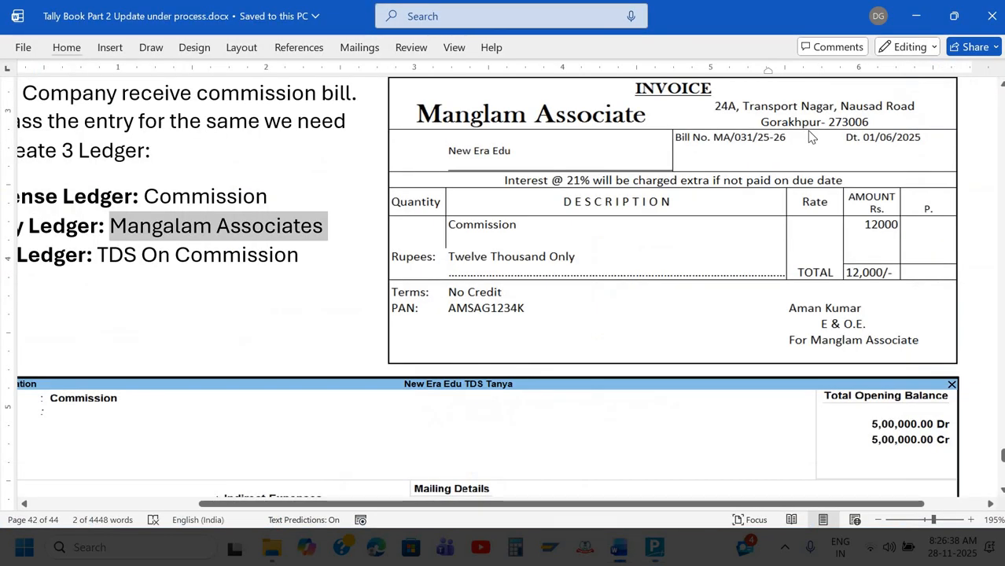
Complete the party's mailing address with the city line and the pincode from the invoice, keeping the preset state and country
{"action": "key", "text": "alt+Tab"}
{"action": "key", "text": "Return"}
{"action": "type", "text": "Gorakhpur2"}
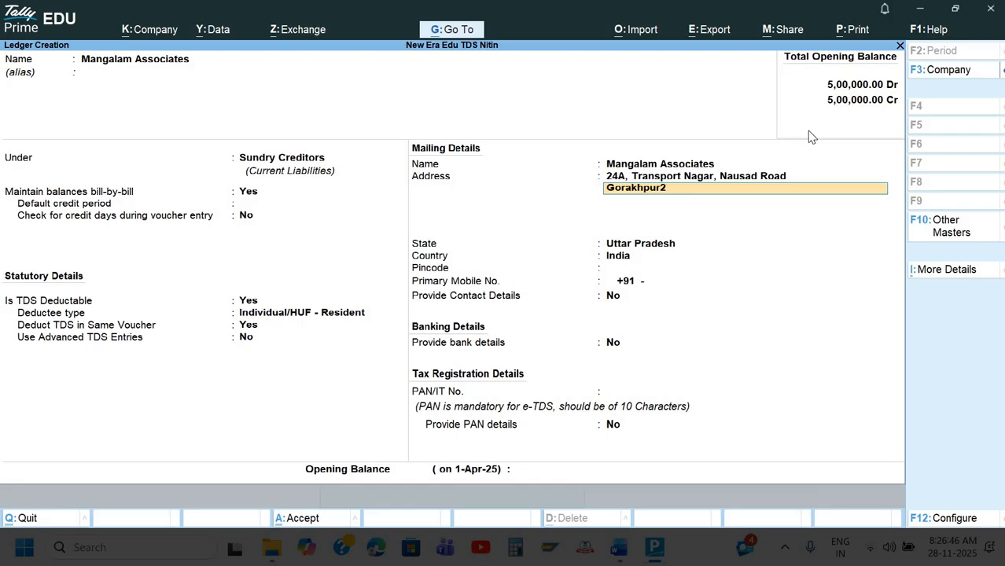
{"action": "key", "text": "Return"}
{"action": "key", "text": "Return"}
{"action": "key", "text": "Return"}
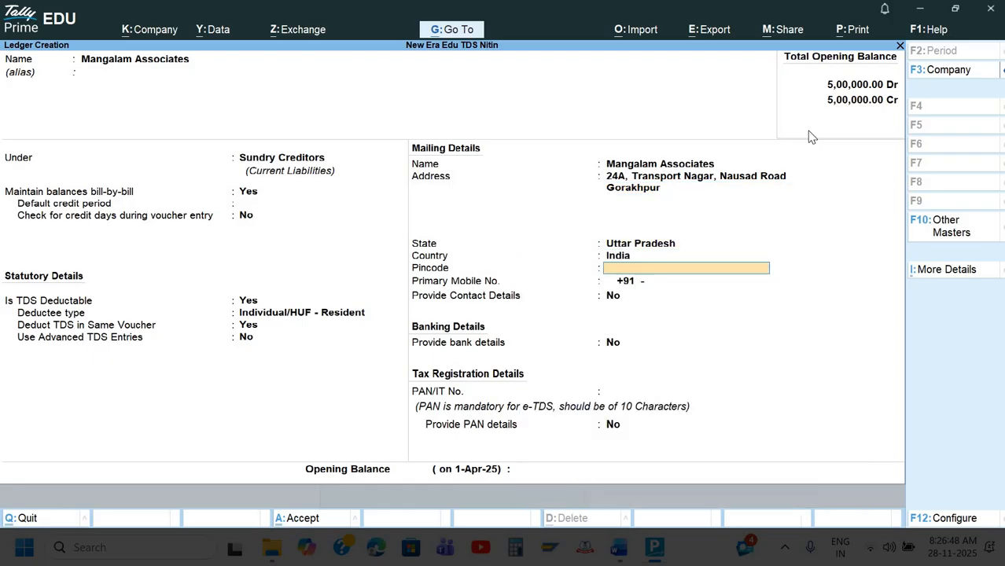
{"action": "type", "text": "273"}
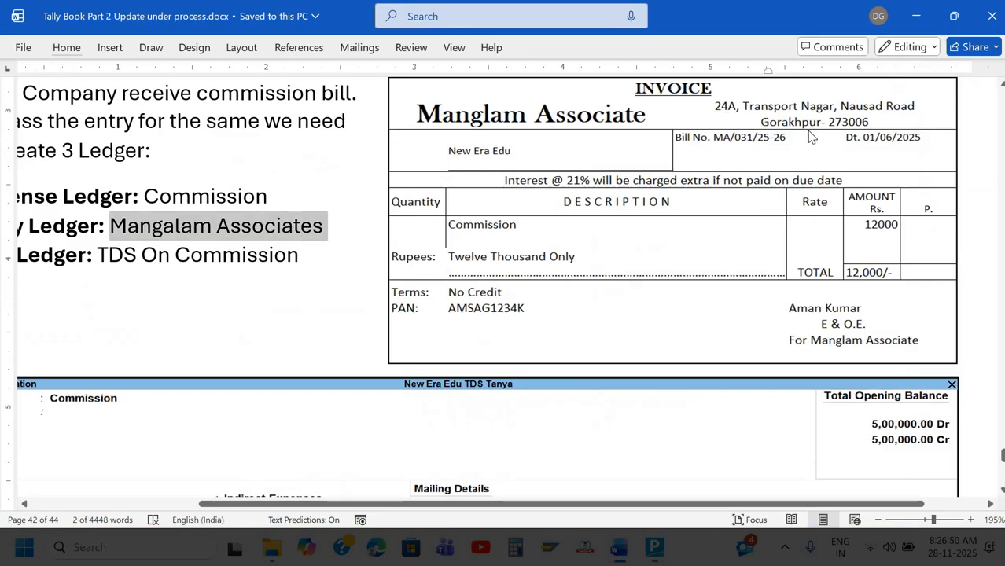
{"action": "type", "text": "0"}
{"action": "type", "text": "06"}
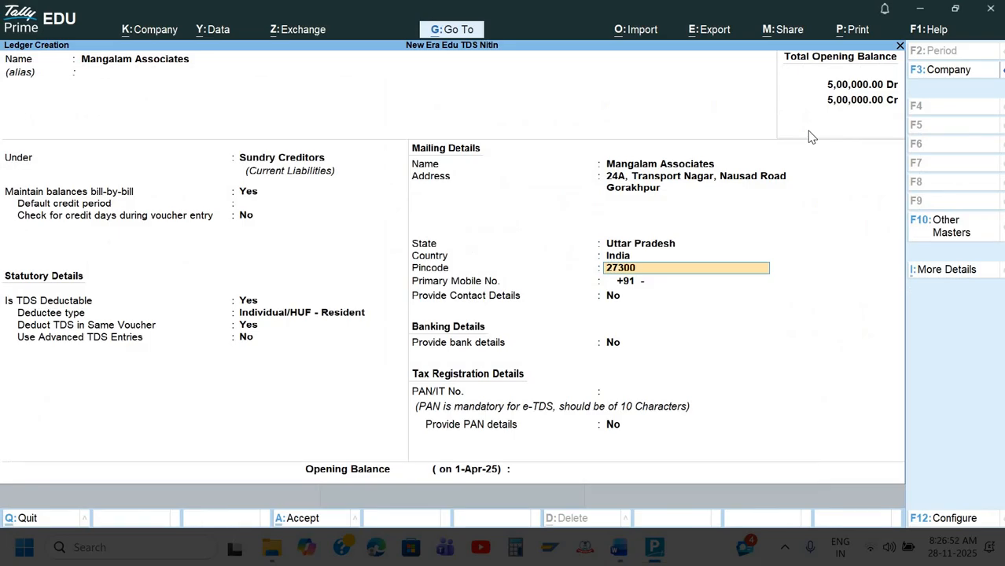
{"action": "key", "text": "Return"}
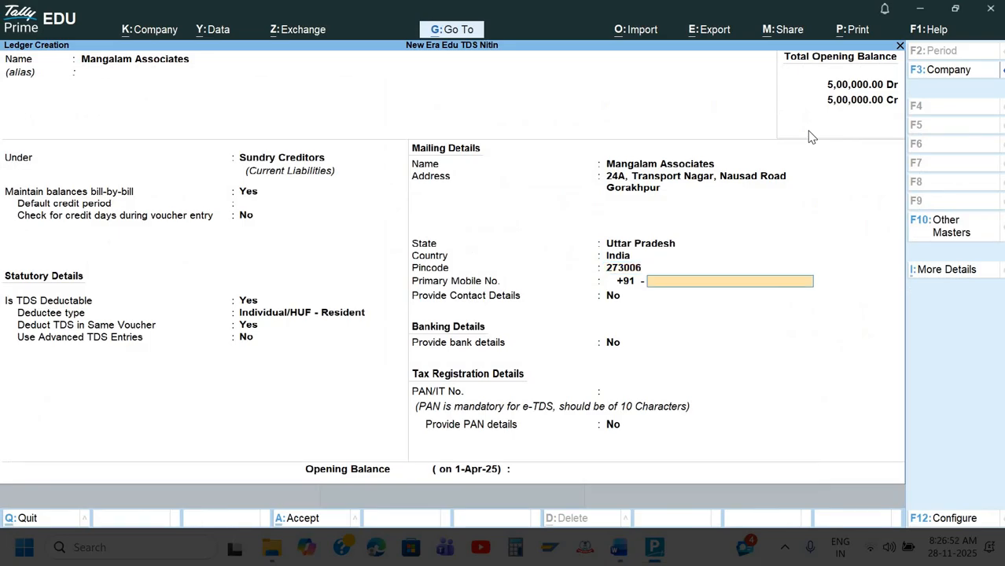
Leave the party's mobile number empty and keep contact details and bank details at No
{"action": "key", "text": "Return"}
{"action": "key", "text": "Return"}
{"action": "key", "text": "Return"}
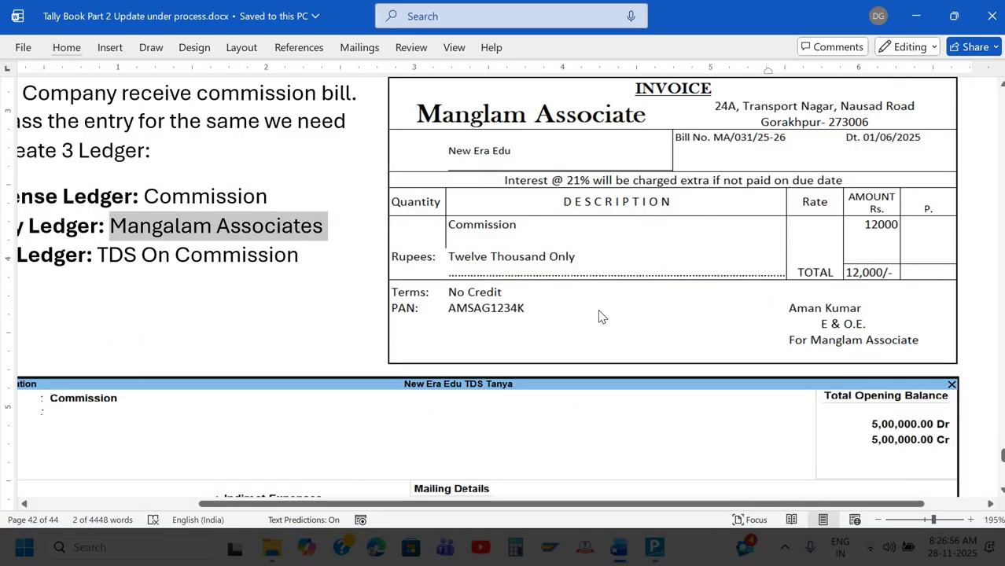
Enter the party's PAN in the tax registration details in TallyPrime, reading it from the invoice in the Word document
{"action": "key", "text": "alt+Tab"}
{"action": "type", "text": "AMSAG"}
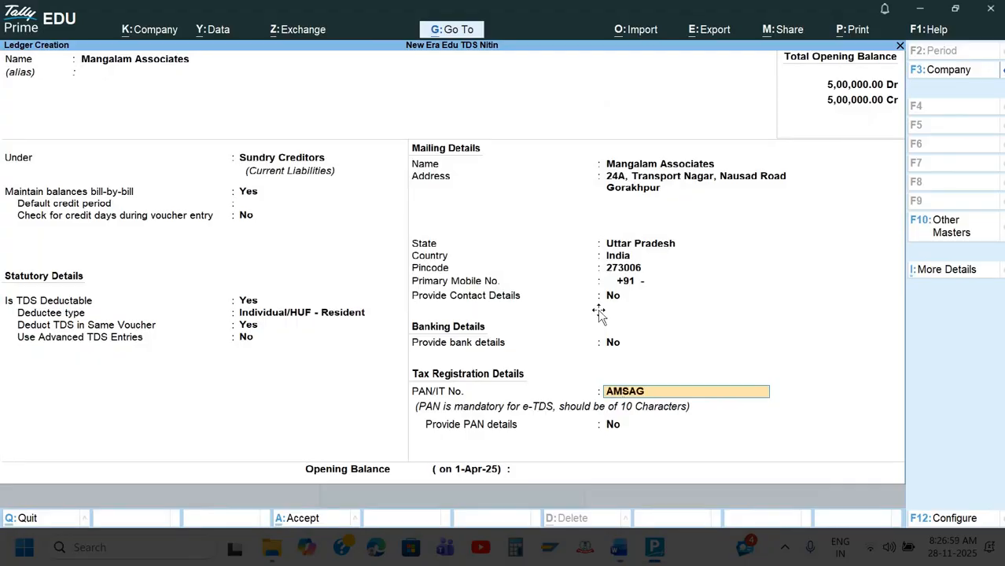
{"action": "key", "text": "alt+Tab"}
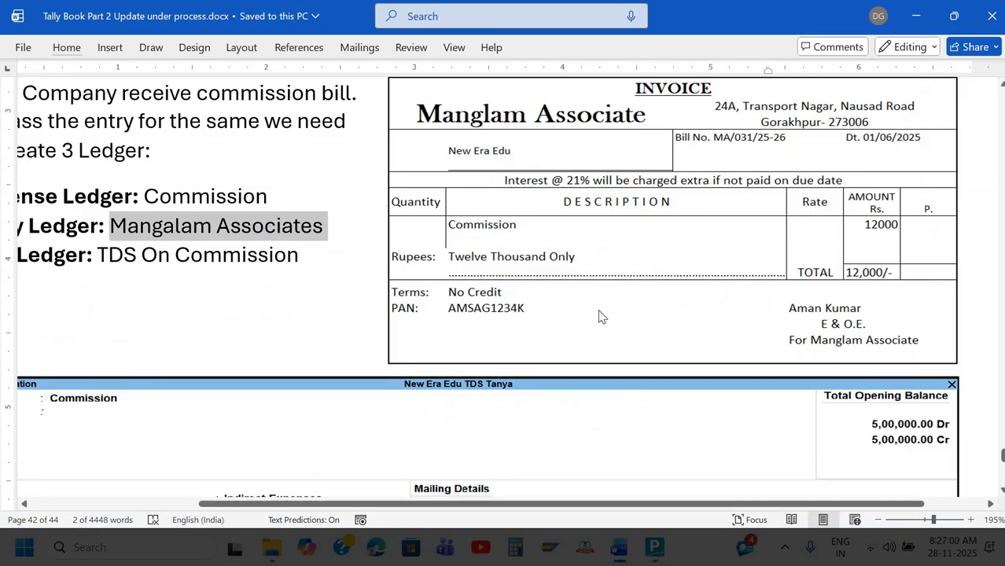
{"action": "key", "text": "alt+Tab"}
{"action": "type", "text": "1234K"}
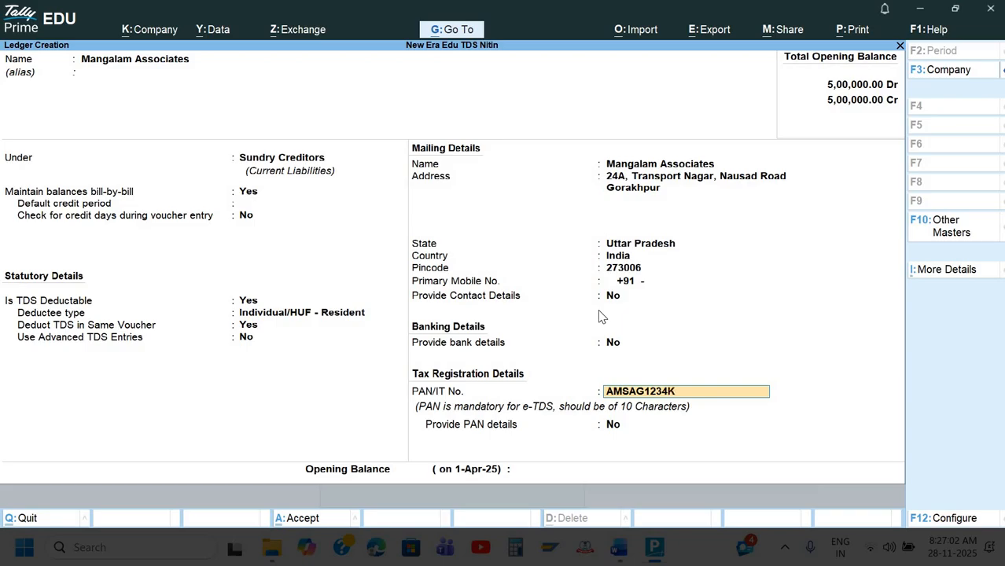
{"action": "key", "text": "Return"}
Keep the PAN details option at No, leave the opening balance empty and save the Mangalam Associates ledger
{"action": "key", "text": "ctrl"}
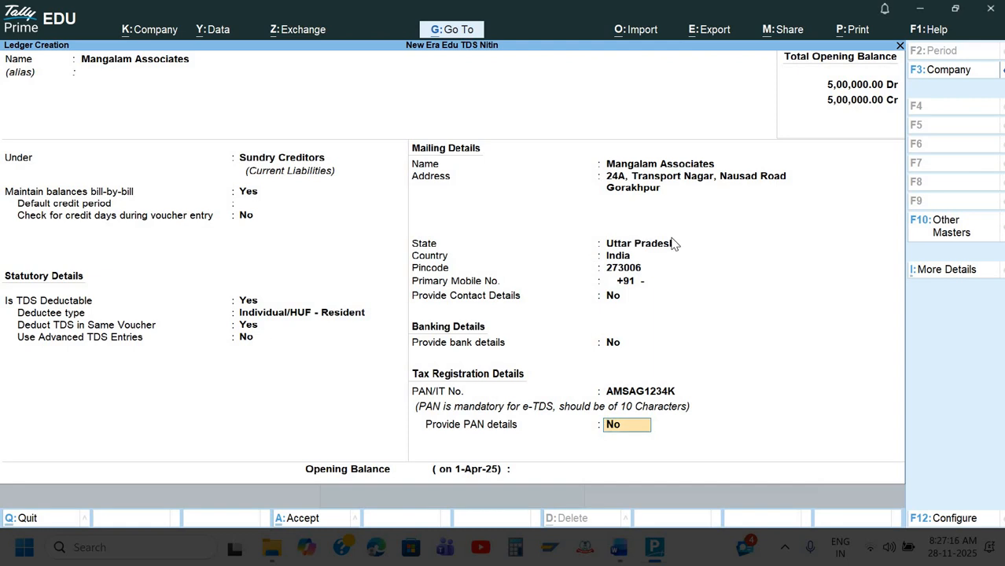
{"action": "key", "text": "Return"}
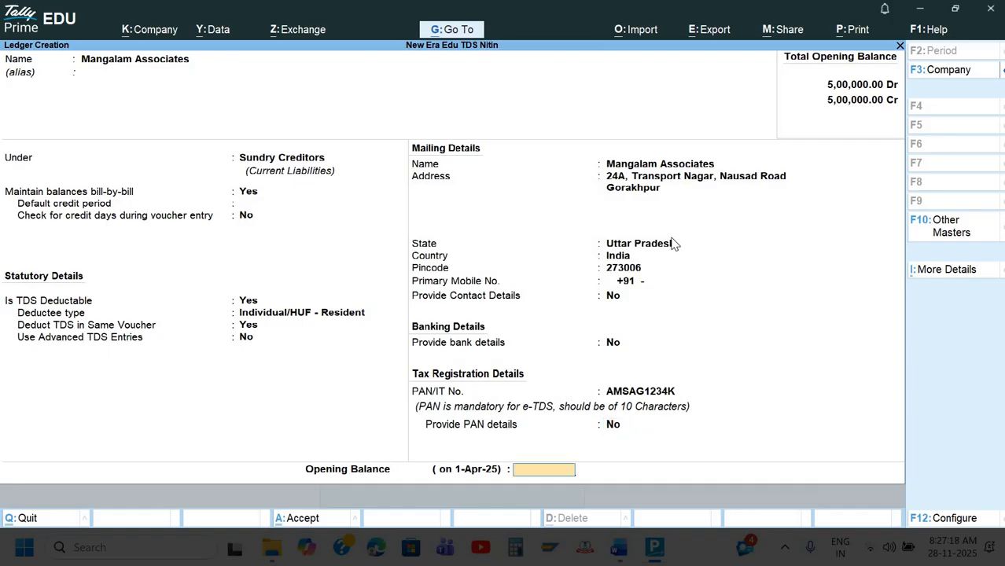
{"action": "key", "text": "Return"}
{"action": "key", "text": "Return"}
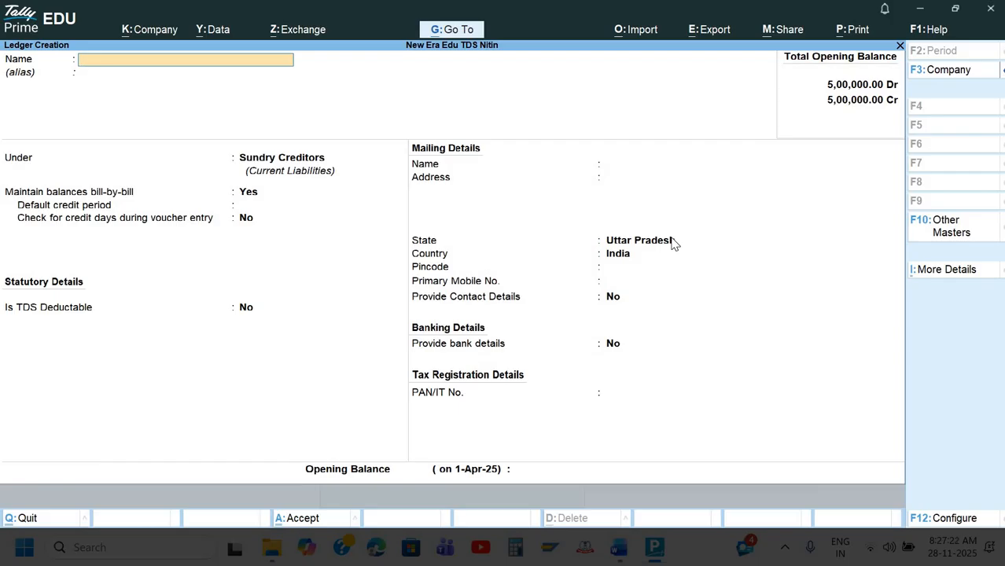
{"action": "key", "text": "super+d"}
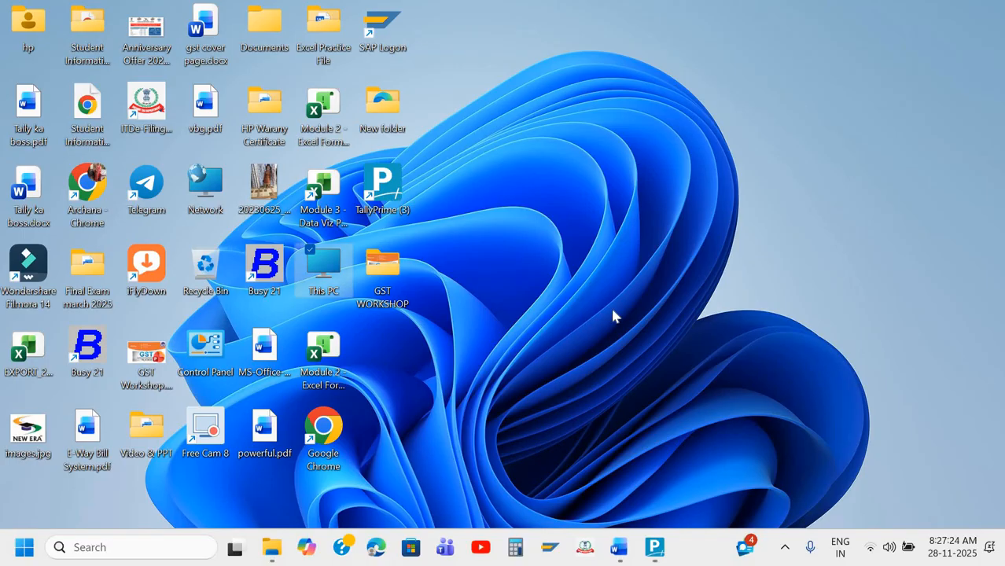
{"action": "key", "text": "super+d"}
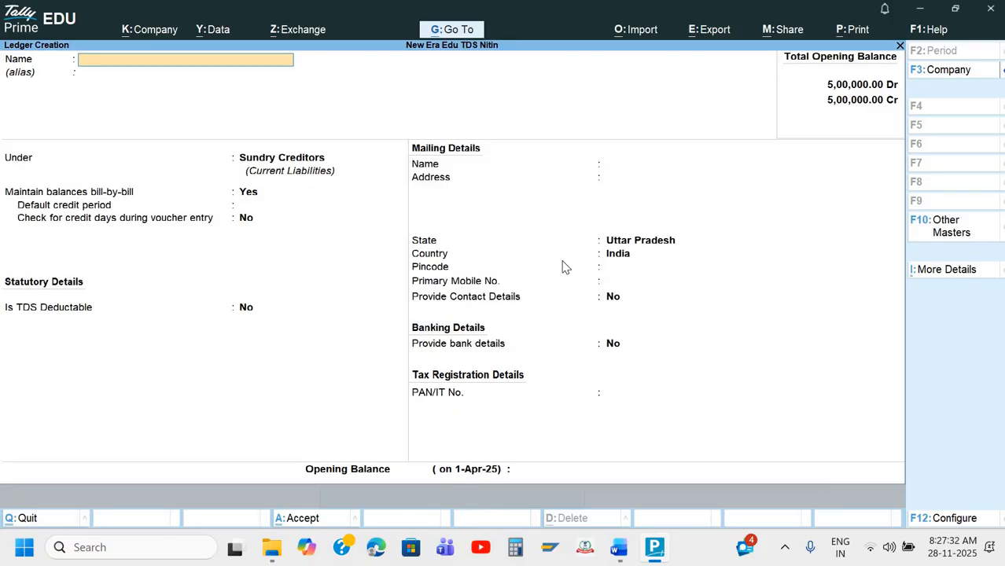
Copy the TDS ledger name "TDS On Commission" from the Word document and enter it as the new ledger's name in TallyPrime
{"action": "key", "text": "alt+Tab"}
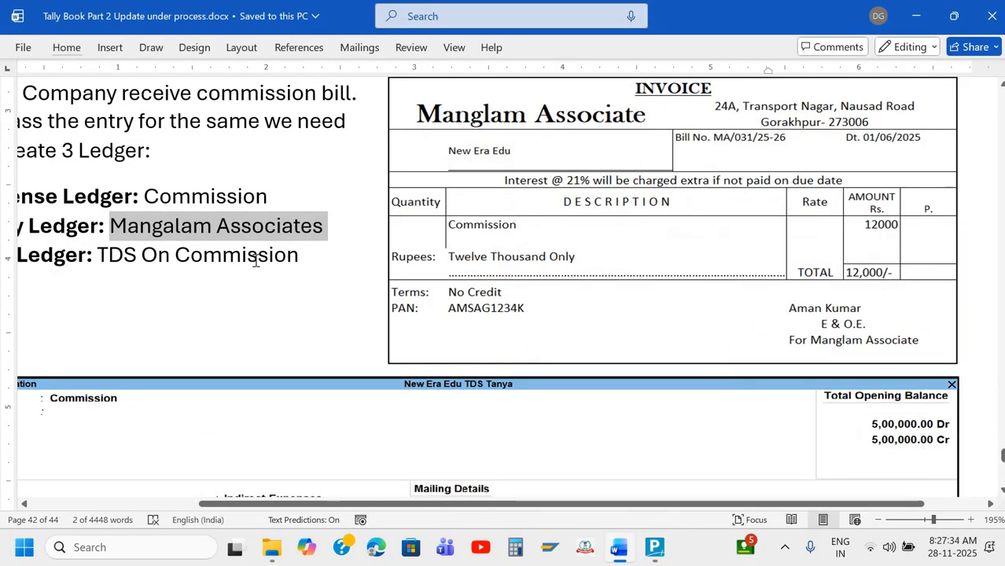
{"action": "scroll", "coordinate": [256, 261], "scroll_direction": "down", "scroll_amount": 7, "text": "ctrl"}
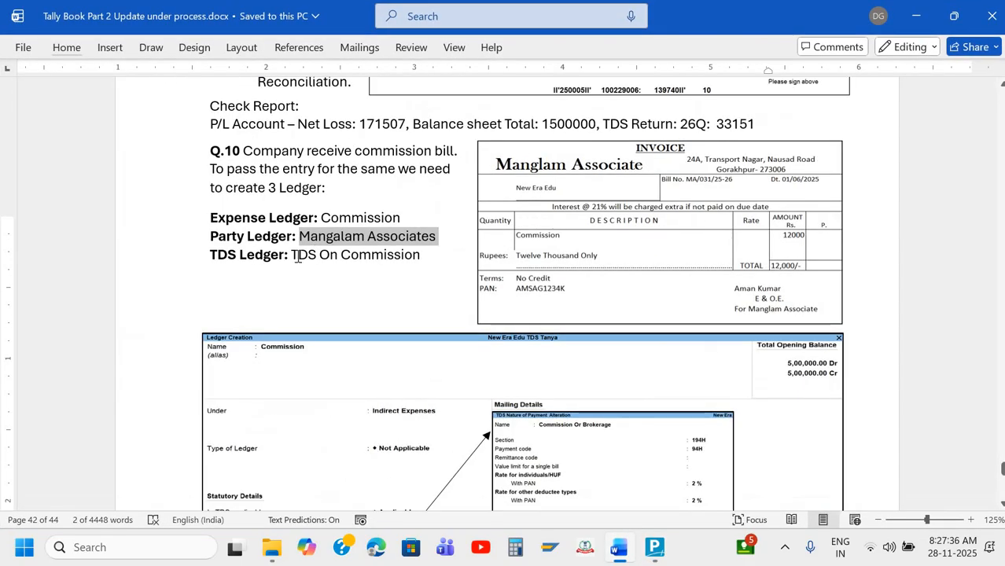
{"action": "left_click_drag", "start_coordinate": [292, 255], "coordinate": [418, 261]}
{"action": "key", "text": "ctrl+c"}
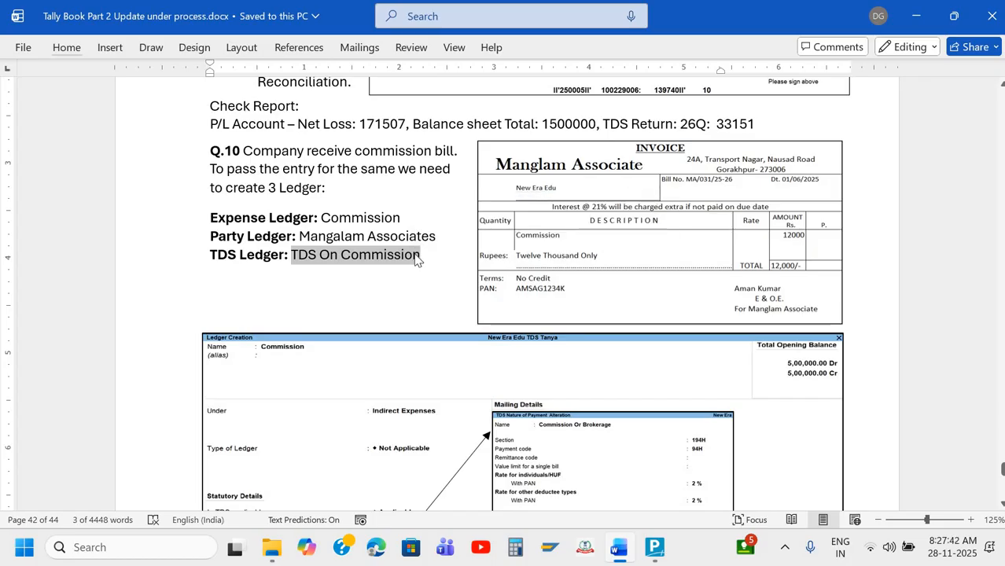
{"action": "key", "text": "alt+Tab"}
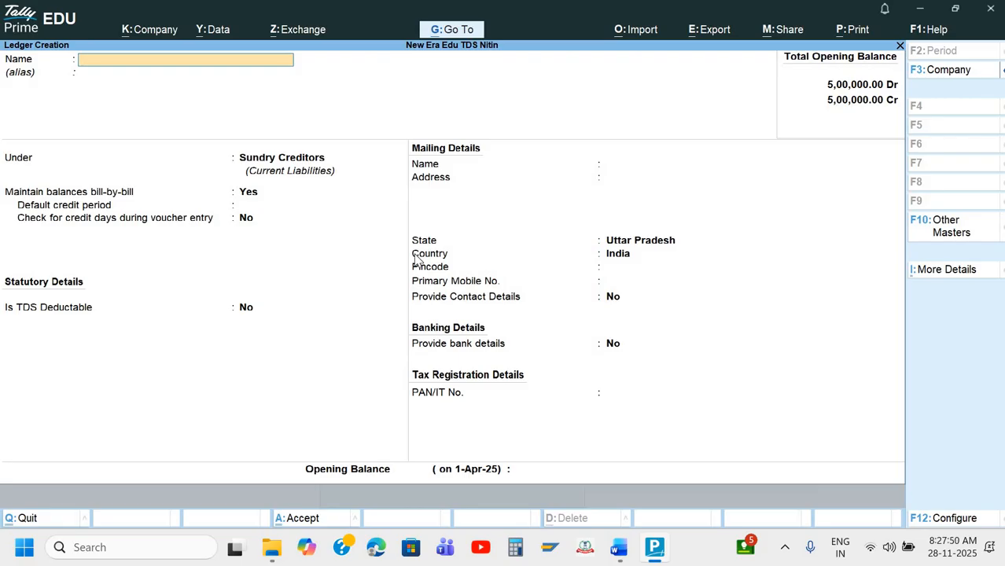
{"action": "key", "text": "ctrl"}
{"action": "key", "text": "ctrl+v"}
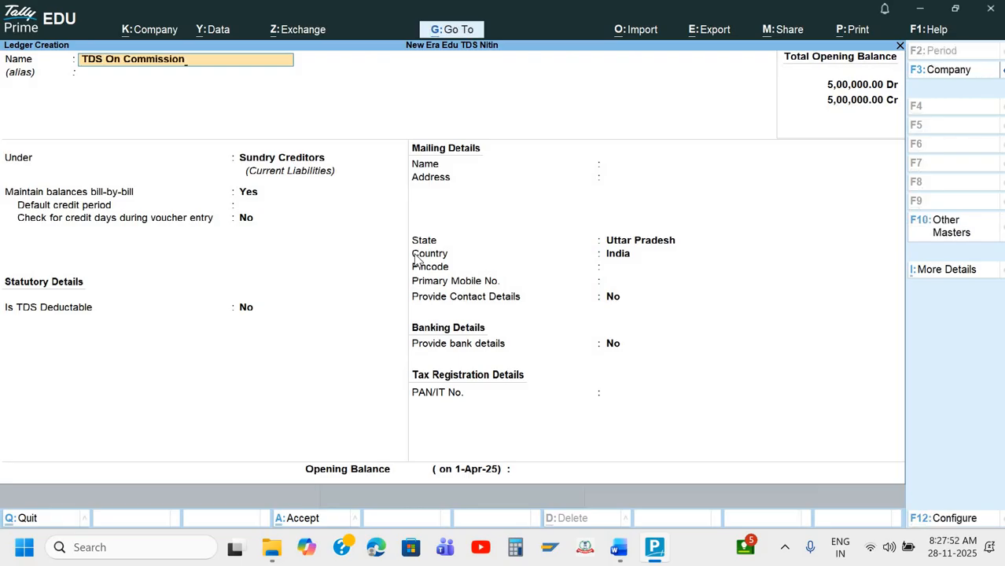
Place the TDS On Commission ledger under Duties & Taxes and set its type of duty/tax to TDS
{"action": "key", "text": "Return"}
{"action": "type", "text": "Du"}
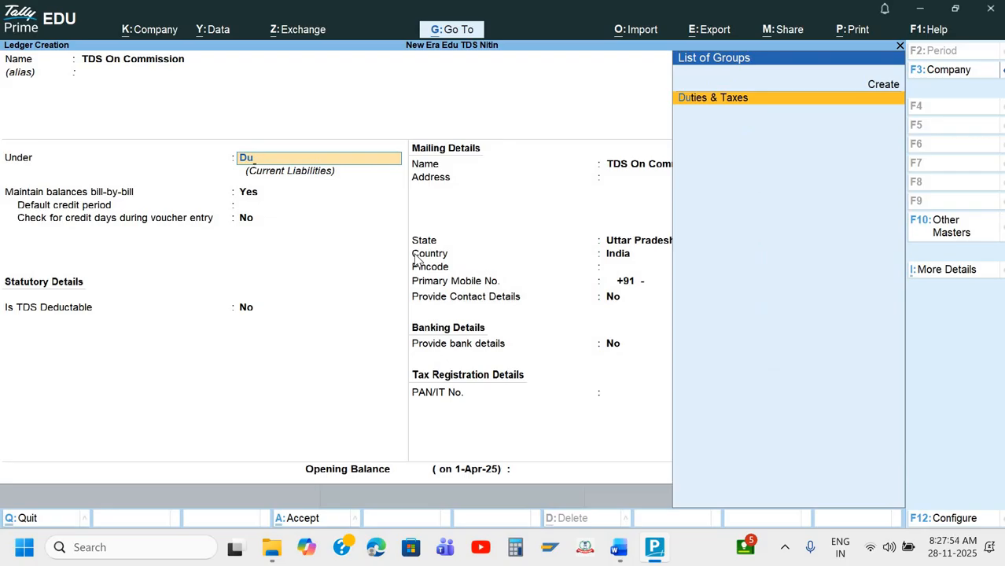
{"action": "key", "text": "Return"}
{"action": "key", "text": "Down"}
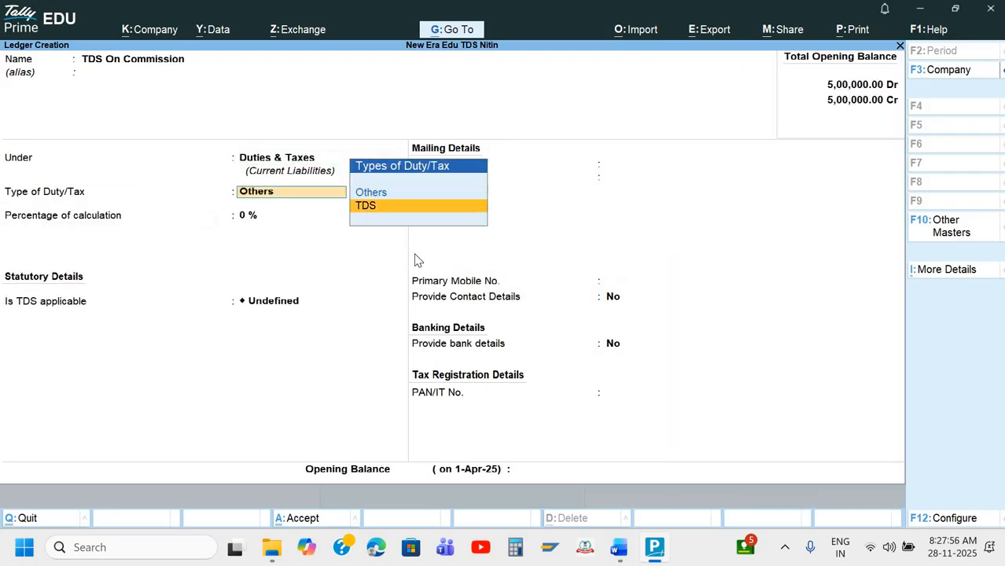
{"action": "key", "text": "Return"}
Set the nature of payment to Commission Or Brokerage, keep the remaining defaults and save the ledger
{"action": "key", "text": "Down"}
{"action": "key", "text": "Down"}
{"action": "key", "text": "Up"}
{"action": "key", "text": "Return"}
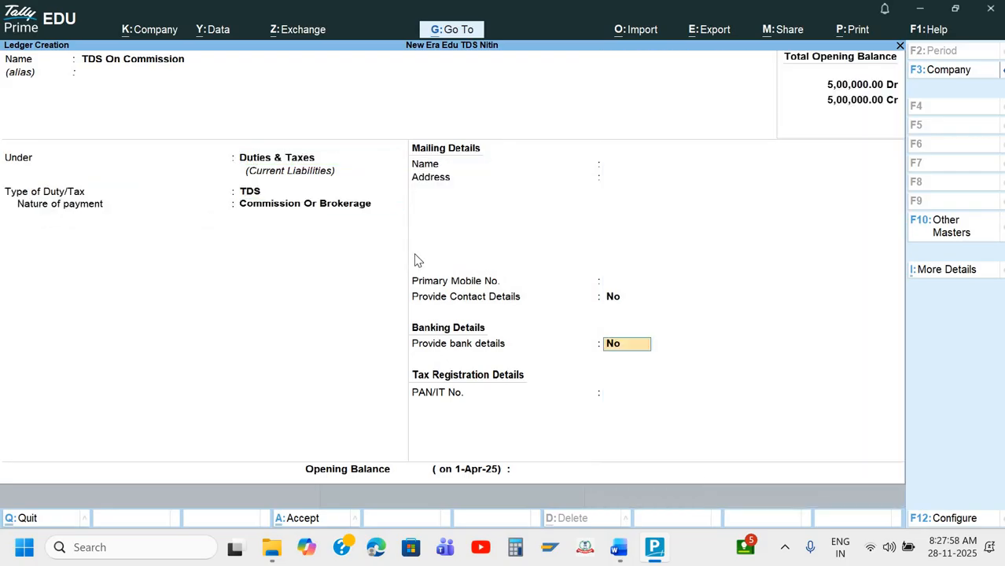
{"action": "key", "text": "Return"}
{"action": "key", "text": "Return"}
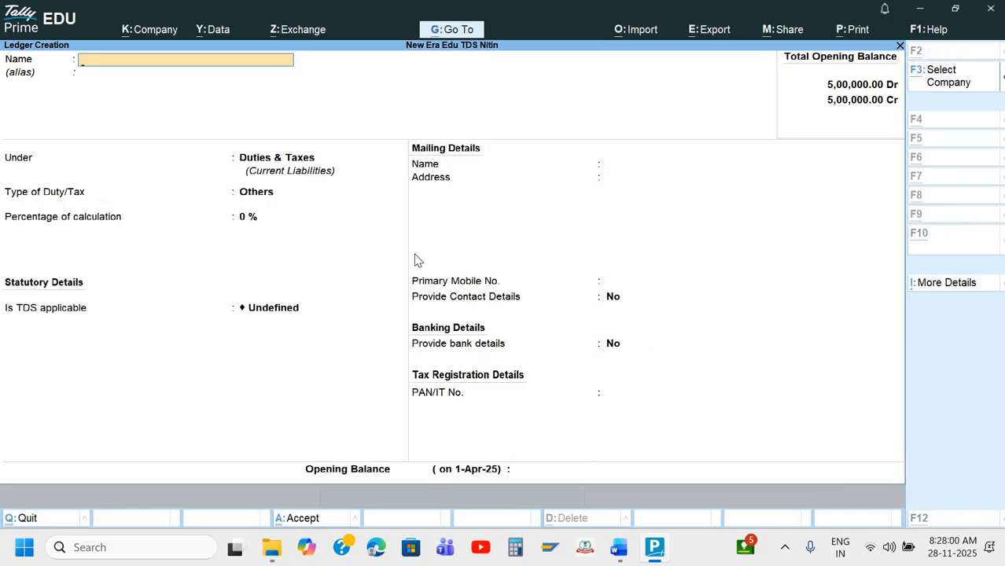
Switch to the Word document and review the sample commission due entry below the ledger instructions
{"action": "key", "text": "alt+Tab"}
{"action": "scroll", "coordinate": [417, 261], "scroll_direction": "down", "scroll_amount": 5}
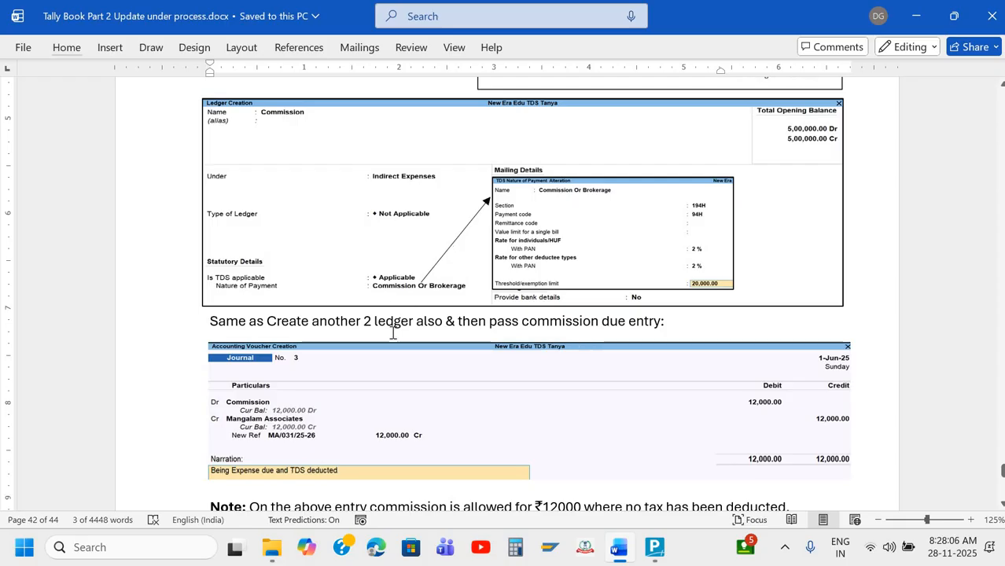
{"action": "scroll", "coordinate": [393, 333], "scroll_direction": "down", "scroll_amount": 2}
{"action": "scroll", "coordinate": [393, 333], "scroll_direction": "up", "scroll_amount": 2}
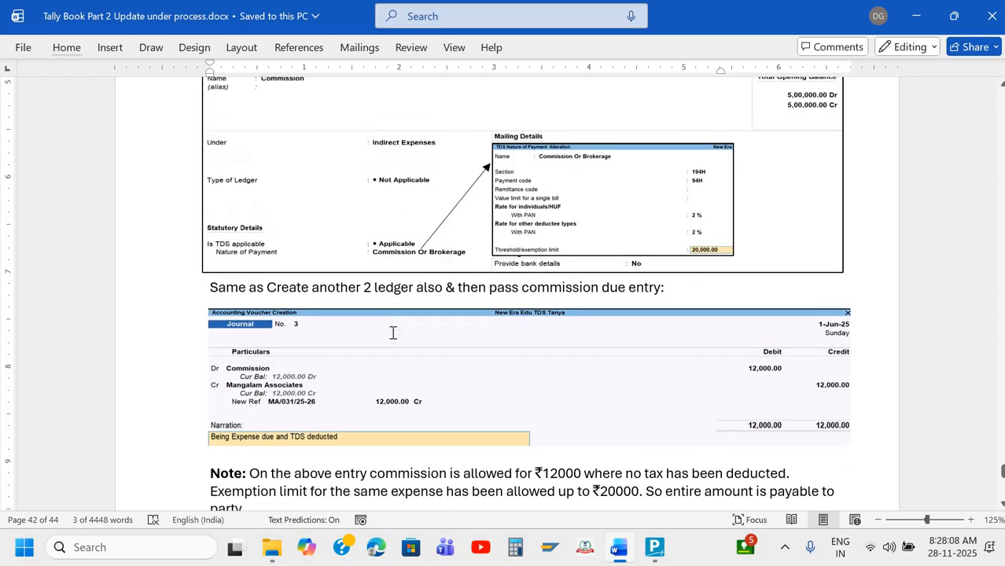
{"action": "scroll", "coordinate": [393, 332], "scroll_direction": "down", "scroll_amount": 1}
Switch back to TallyPrime, quit ledger creation to the main menu and go to the voucher entry option
{"action": "key", "text": "alt+Tab"}
{"action": "key", "text": "Escape"}
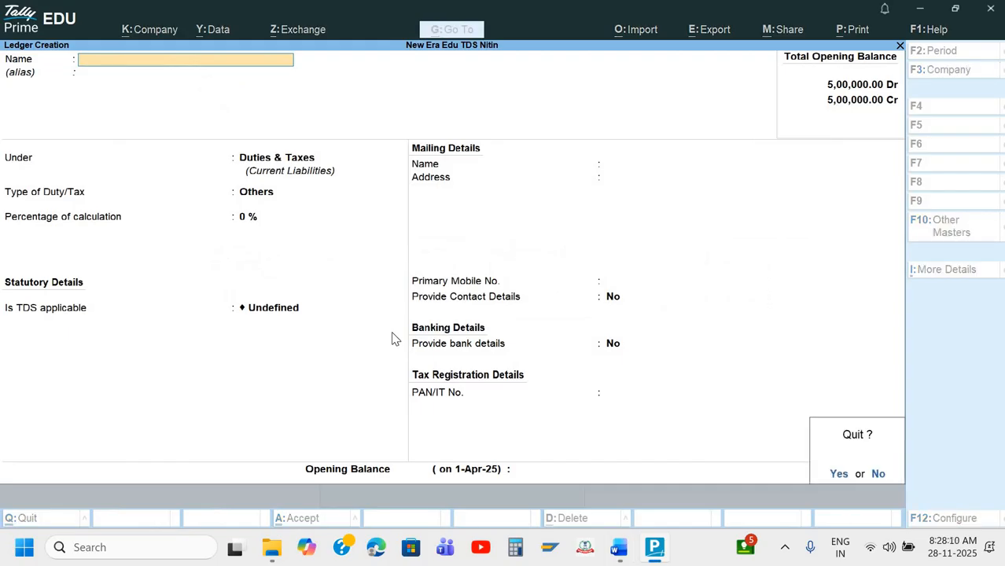
{"action": "key", "text": "Return"}
{"action": "key", "text": "Escape"}
{"action": "key", "text": "Escape"}
{"action": "key", "text": "Escape"}
{"action": "key", "text": "Down"}
{"action": "key", "text": "Down"}
{"action": "key", "text": "Down"}
Check the bill date on the invoice in Word, open voucher creation in TallyPrime and set the voucher date to 1-6
{"action": "key", "text": "alt+Tab"}
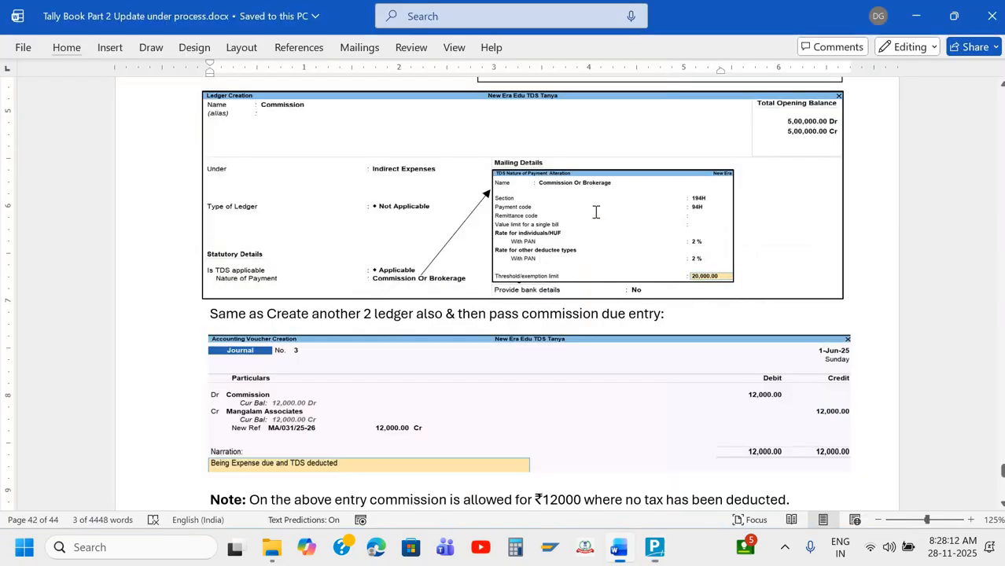
{"action": "scroll", "coordinate": [777, 155], "scroll_direction": "up", "scroll_amount": 3}
{"action": "scroll", "coordinate": [763, 142], "scroll_direction": "up", "scroll_amount": 9, "text": "ctrl"}
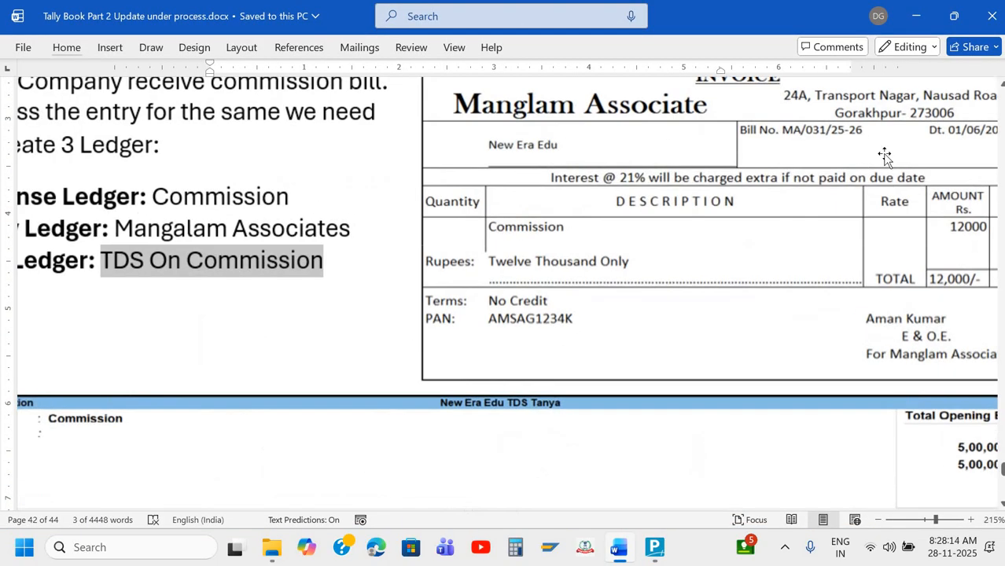
{"action": "key", "text": "alt+Tab"}
{"action": "key", "text": "Return"}
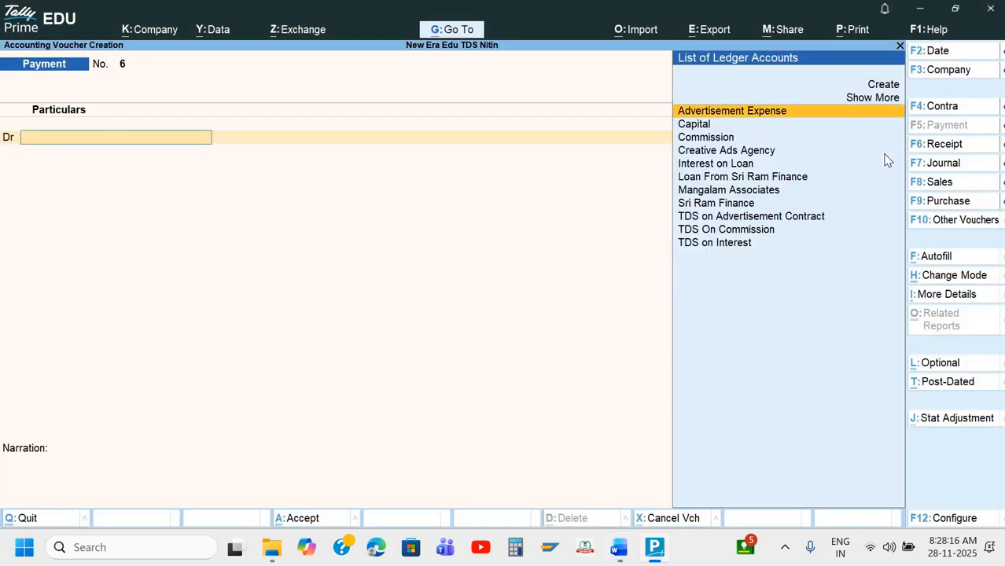
{"action": "key", "text": "F2"}
{"action": "type", "text": "1-6"}
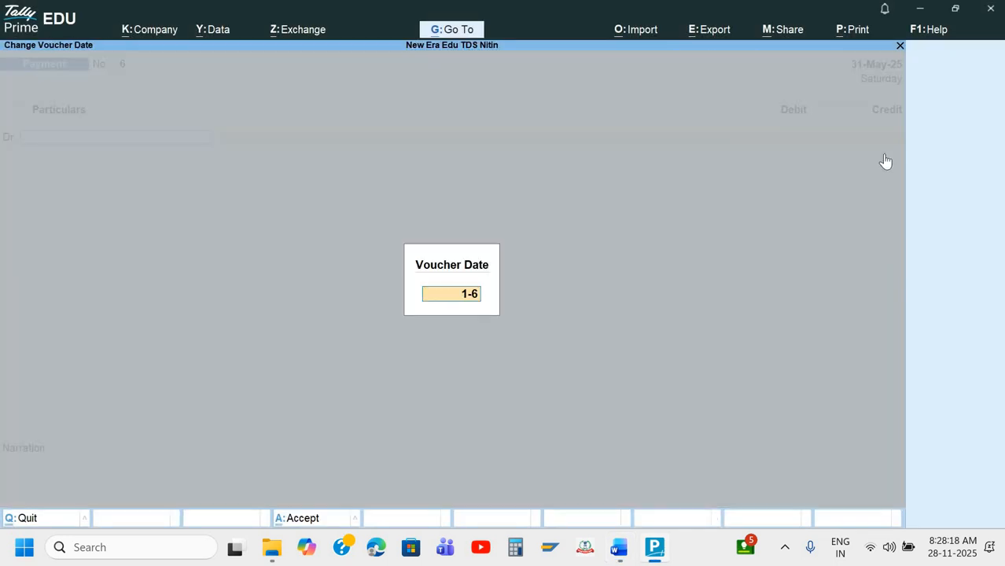
{"action": "key", "text": "Return"}
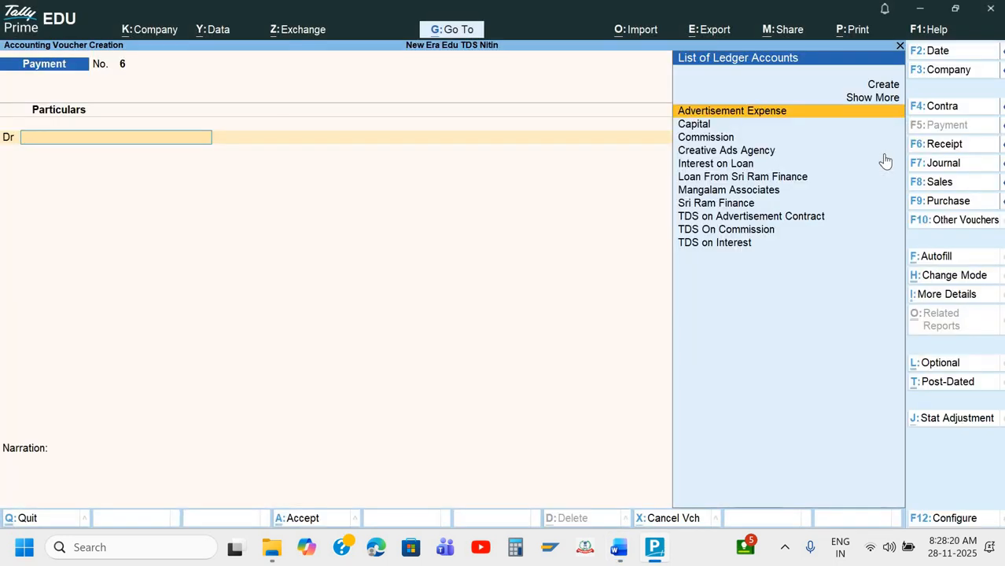
Debit the Commission ledger with 12000, checking the amount against the invoice in the Word document
{"action": "type", "text": "Co"}
{"action": "key", "text": "Return"}
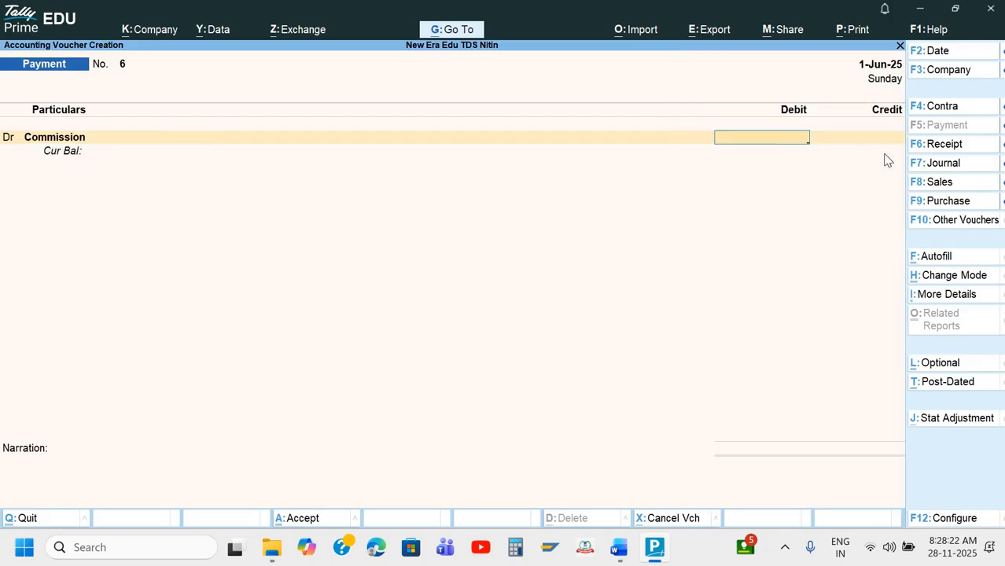
{"action": "type", "text": "15000"}
{"action": "key", "text": "alt+Tab"}
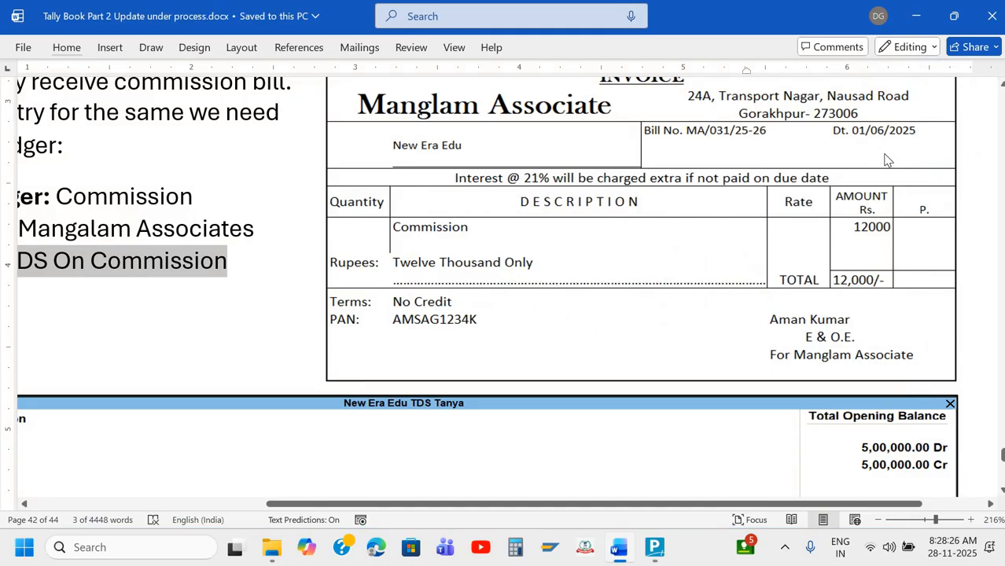
{"action": "key", "text": "alt+Tab"}
{"action": "key", "text": "BackSpace"}
{"action": "key", "text": "BackSpace"}
{"action": "key", "text": "BackSpace"}
{"action": "key", "text": "BackSpace"}
{"action": "type", "text": "2000"}
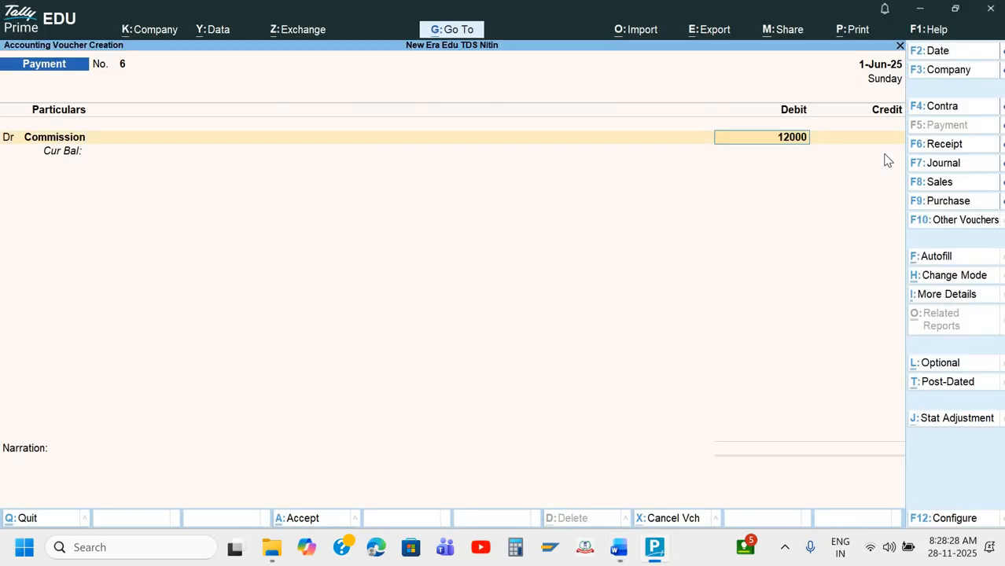
{"action": "key", "text": "Return"}
{"action": "key", "text": "Return"}
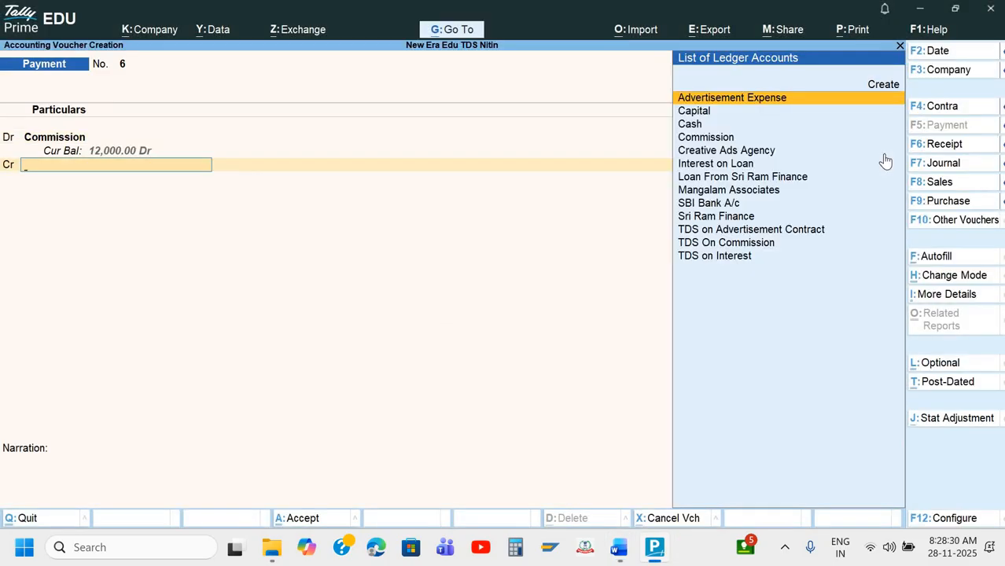
Credit Mangalam Associates with 12,000.00 and set the type of its bill-wise reference to New Ref
{"action": "type", "text": "M"}
{"action": "key", "text": "Return"}
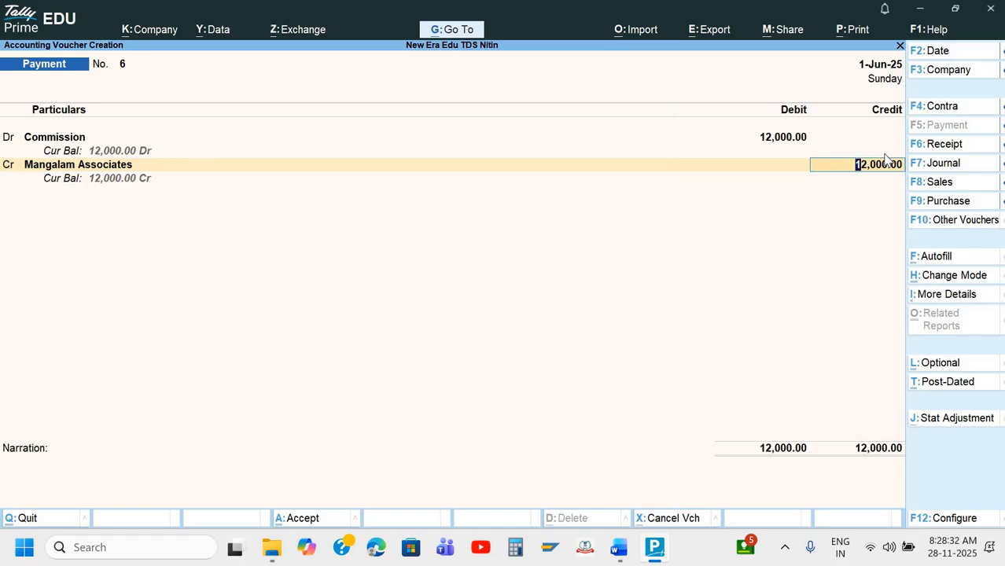
{"action": "key", "text": "Return"}
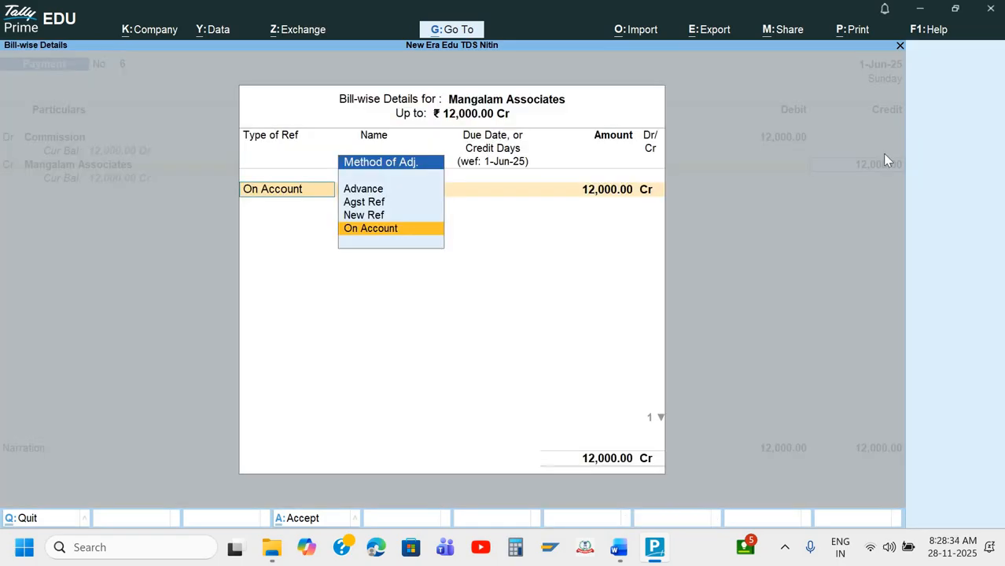
{"action": "key", "text": "Up"}
{"action": "key", "text": "Return"}
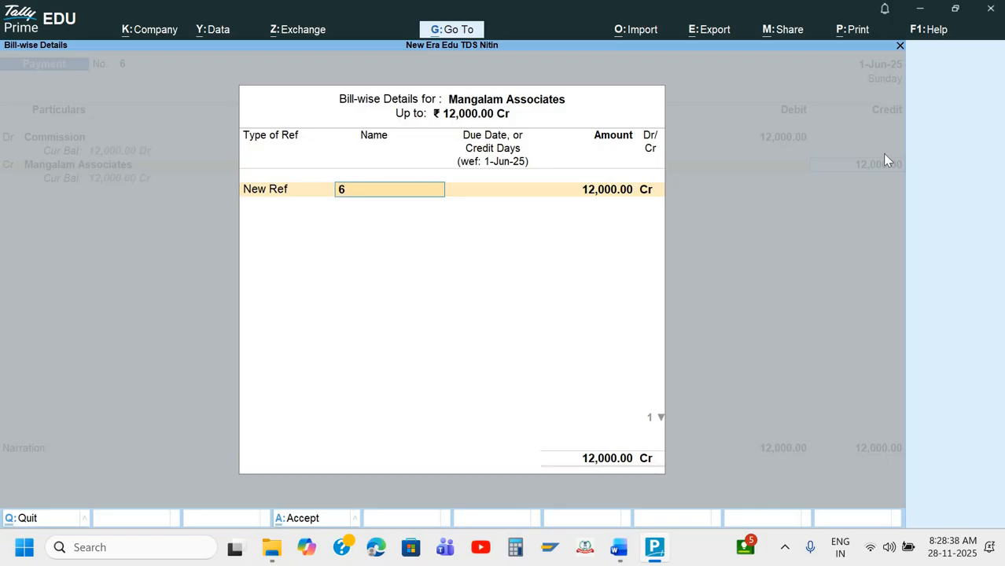
Name the new bill reference MA/031/25-26, reading the bill number from the invoice in the Word document
{"action": "key", "text": "alt+Tab"}
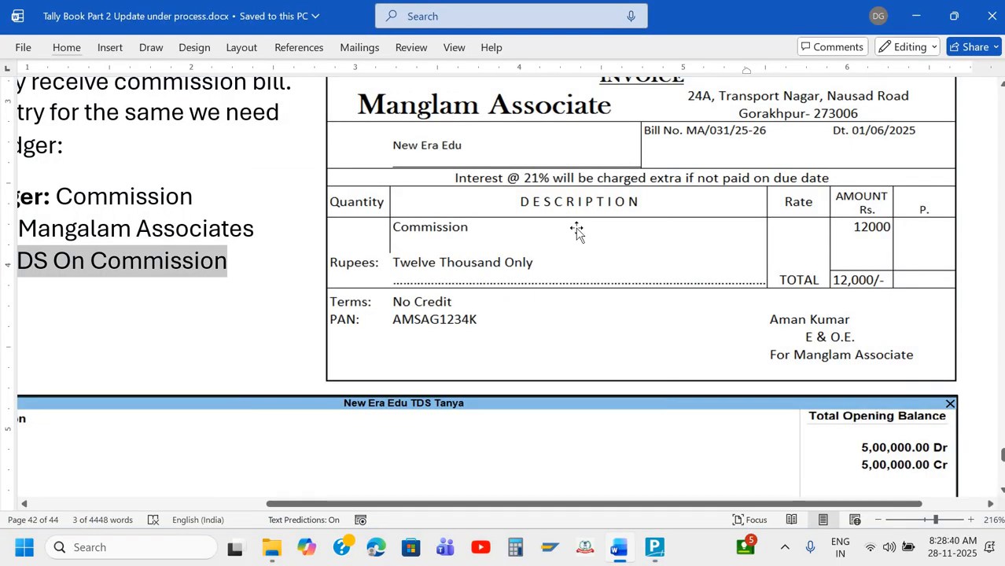
{"action": "scroll", "coordinate": [703, 168], "scroll_direction": "up", "scroll_amount": 1}
{"action": "key", "text": "alt+Tab"}
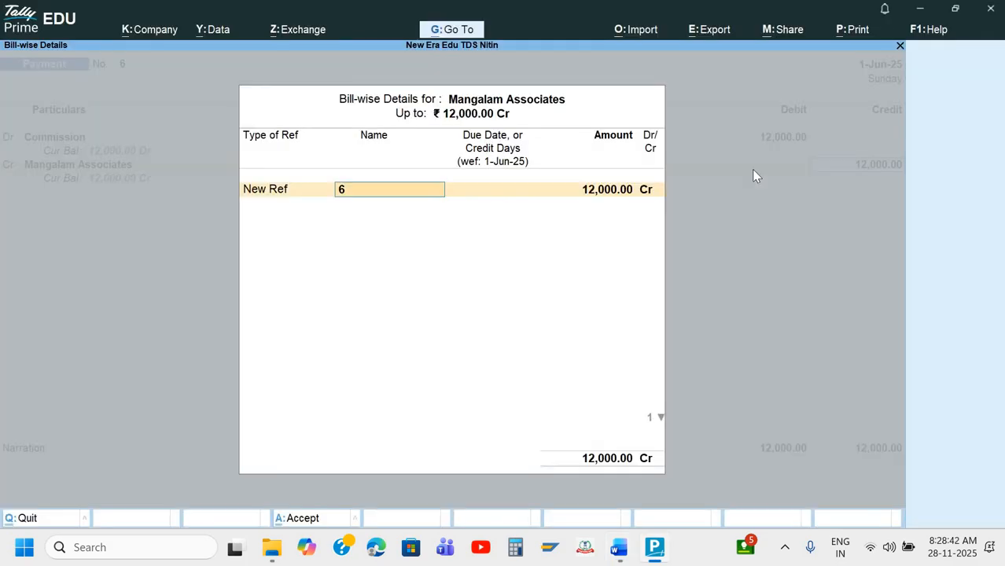
{"action": "type", "text": "MA/"}
{"action": "key", "text": "alt+Tab"}
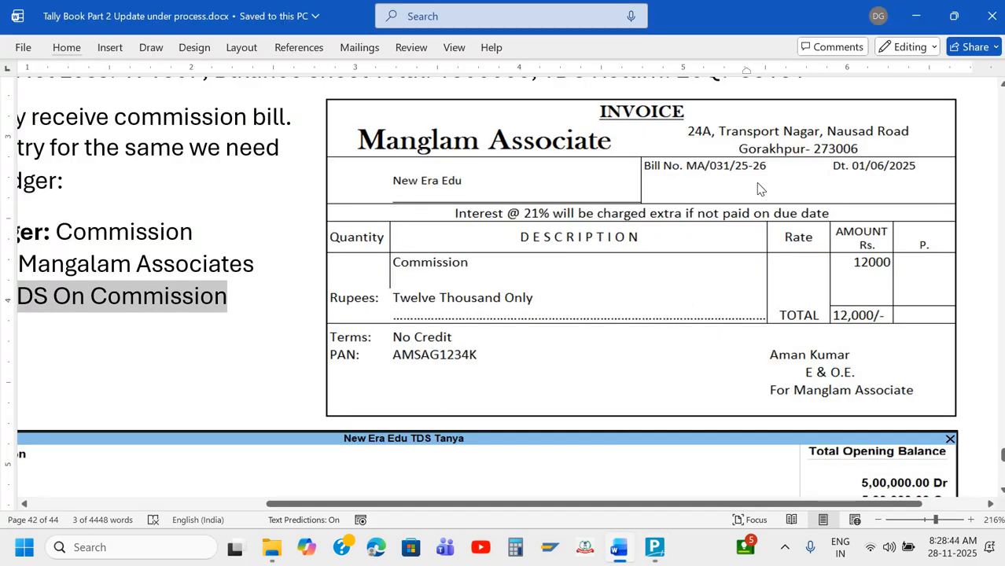
{"action": "key", "text": "alt+Tab"}
{"action": "type", "text": "031"}
{"action": "key", "text": "alt+Tab"}
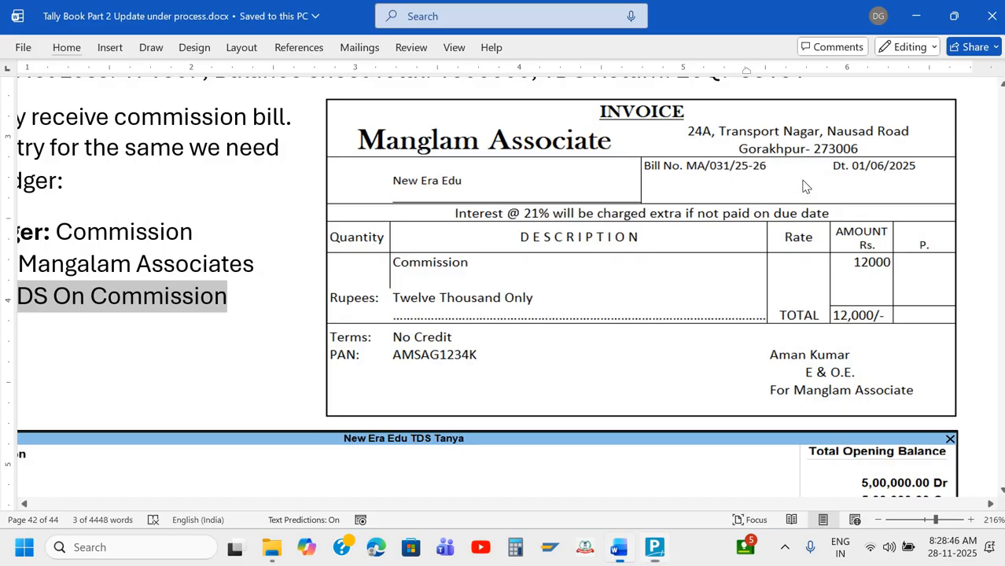
{"action": "key", "text": "alt+Tab"}
{"action": "type", "text": "/25-26"}
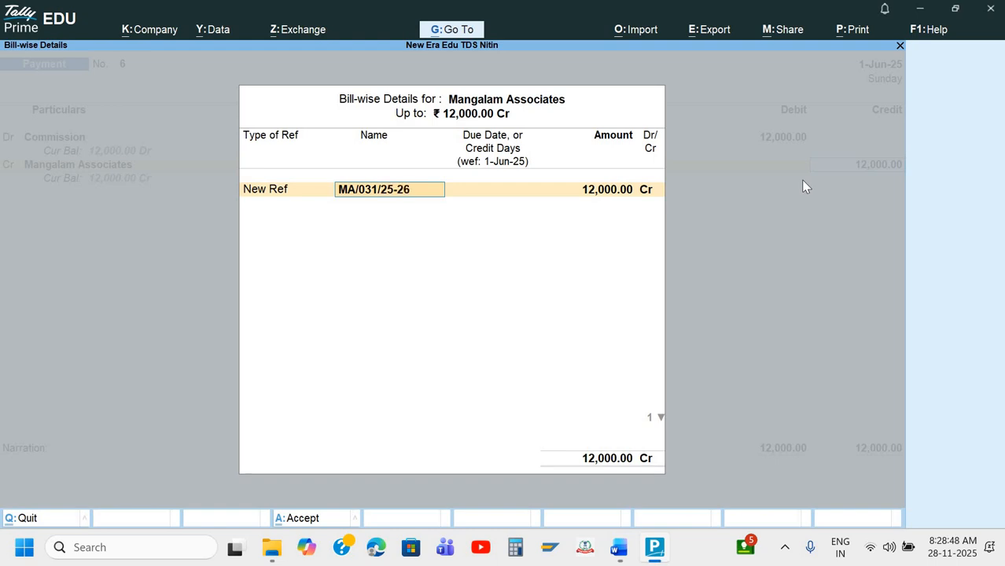
{"action": "key", "text": "Return"}
Check the bill date on the Word invoice and accept the bill-wise details for 12,000.00 Cr with the due date blank
{"action": "key", "text": "alt+Tab"}
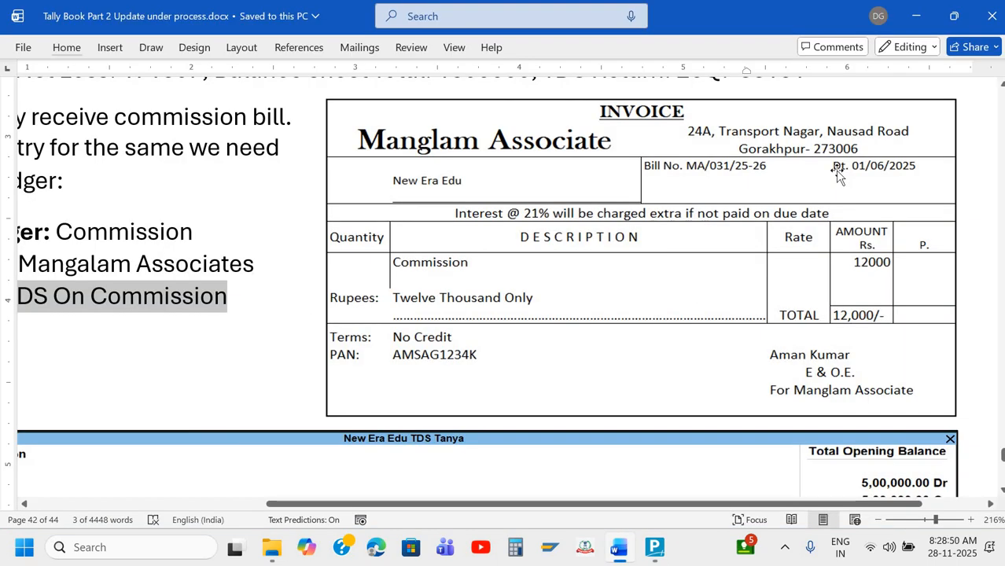
{"action": "key", "text": "alt+Tab"}
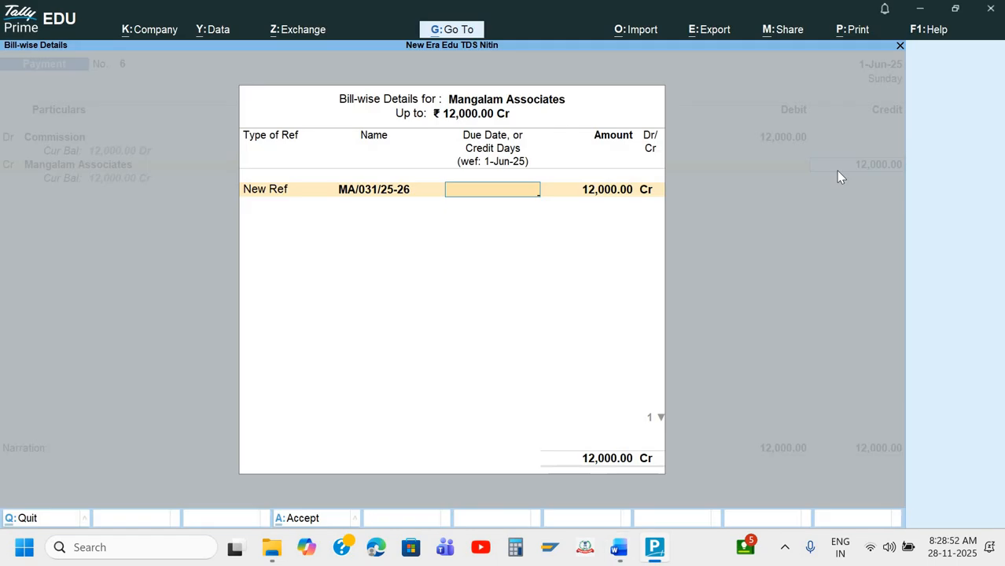
{"action": "key", "text": "Return"}
{"action": "key", "text": "Return"}
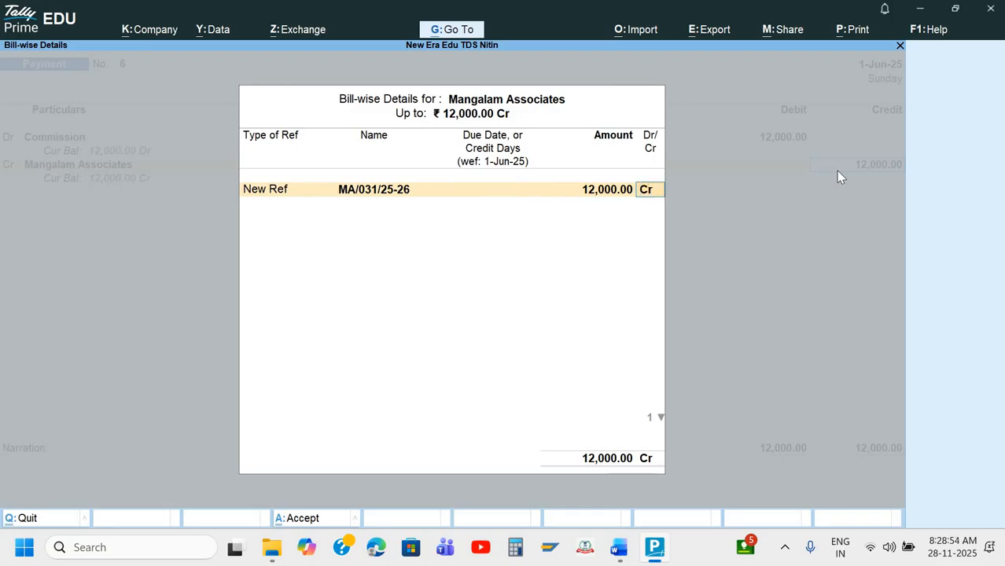
{"action": "key", "text": "Return"}
Enter the narration "Being Expesne due & TDS Deducted" and try to save the payment voucher
{"action": "type", "text": "Being"}
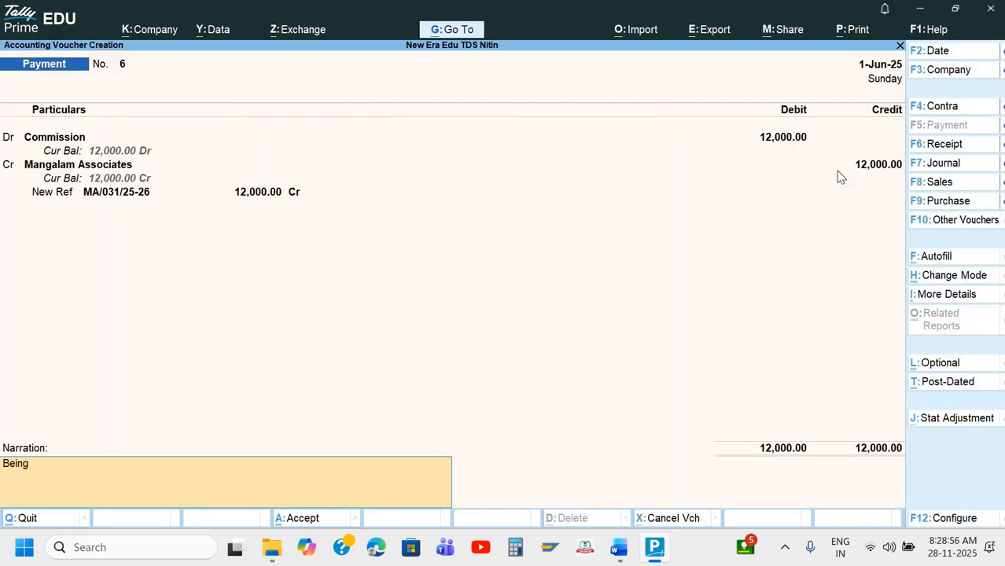
{"action": "type", "text": " xo"}
{"action": "key", "text": "BackSpace"}
{"action": "key", "text": "BackSpace"}
{"action": "type", "text": "c"}
{"action": "type", "text": "Expes"}
{"action": "type", "text": "ne due"}
{"action": "type", "text": " &"}
{"action": "type", "text": " TD"}
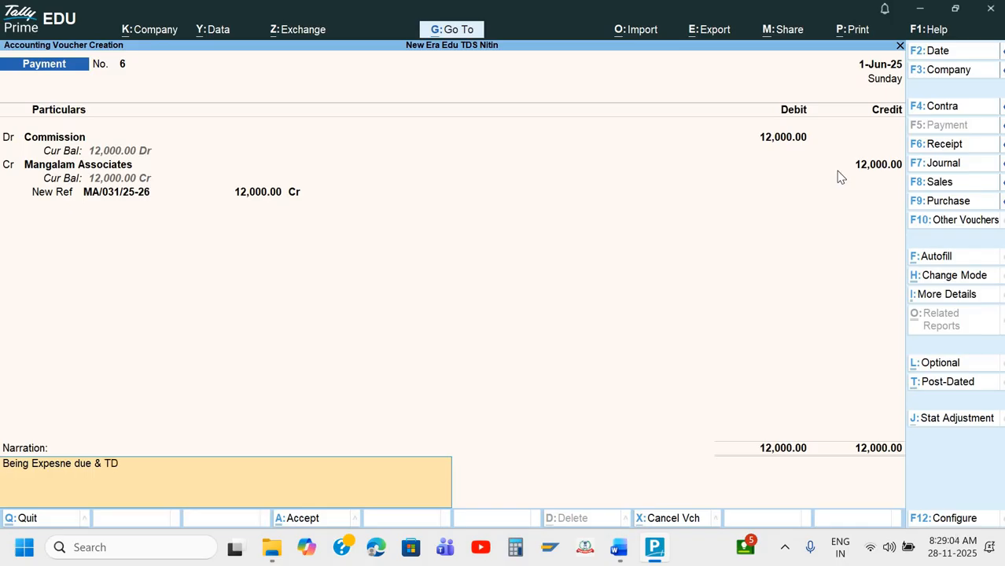
{"action": "type", "text": "S Deducted"}
{"action": "key", "text": "Return"}
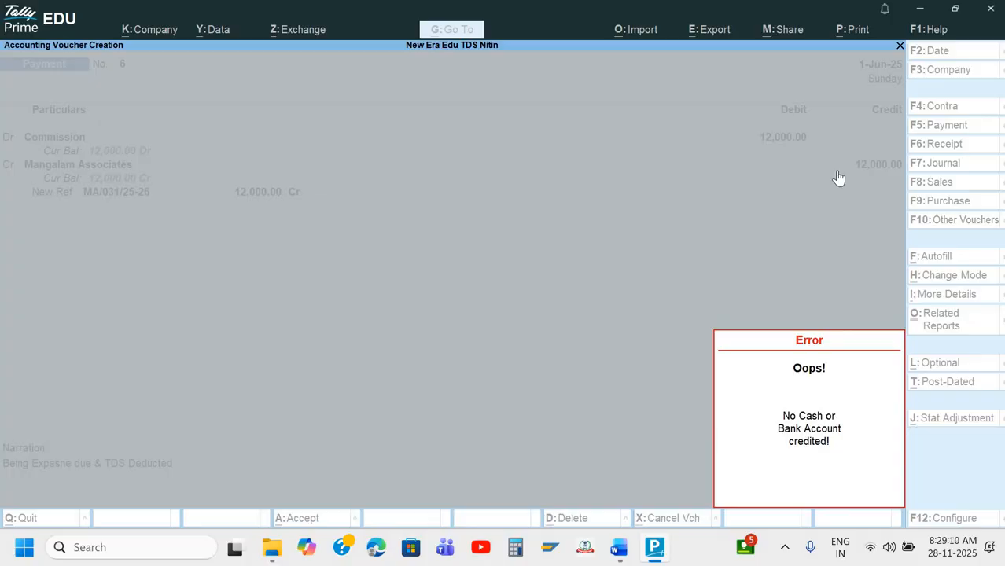
Change the voucher type to Journal and confirm the 12,000.00 Commission debit and Mangalam Associates credit
{"action": "key", "text": "Escape"}
{"action": "key", "text": "F7"}
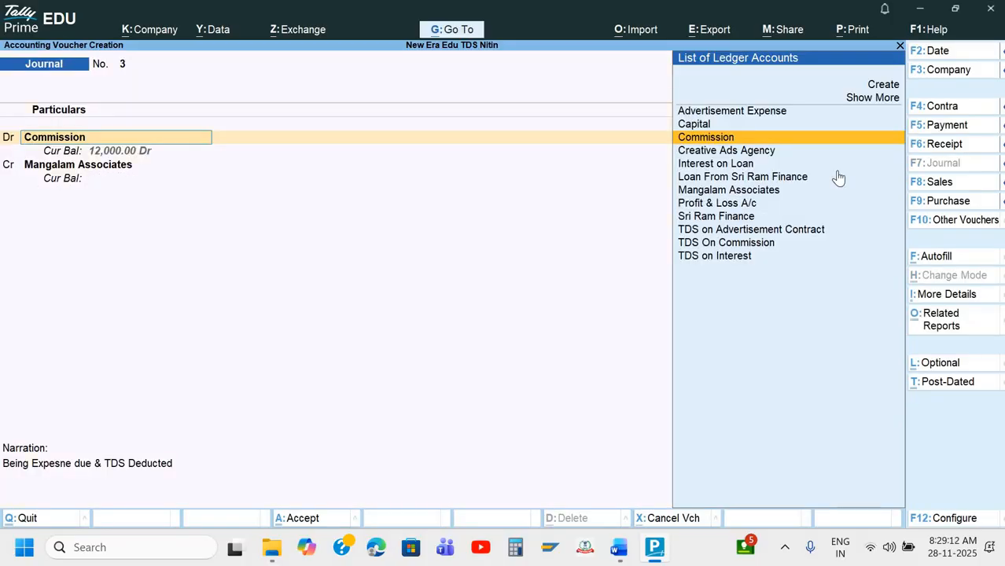
{"action": "key", "text": "Return"}
{"action": "key", "text": "Return"}
{"action": "key", "text": "Return"}
{"action": "key", "text": "Return"}
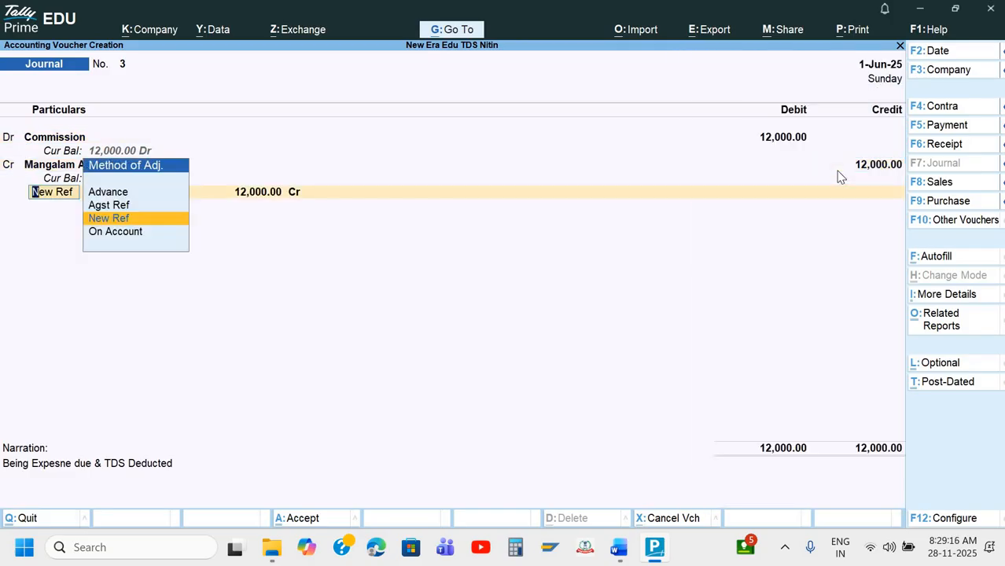
Confirm the New Ref MA/031/25-26 bill line, keep the narration and save the journal voucher
{"action": "key", "text": "Return"}
{"action": "key", "text": "Return"}
{"action": "key", "text": "Return"}
{"action": "key", "text": "Return"}
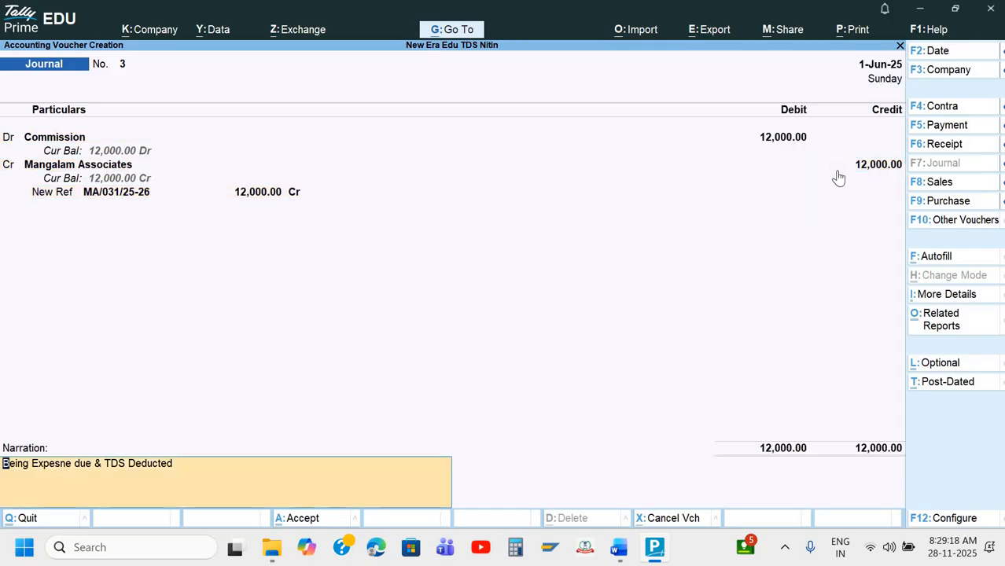
{"action": "key", "text": "Return"}
{"action": "key", "text": "Return"}
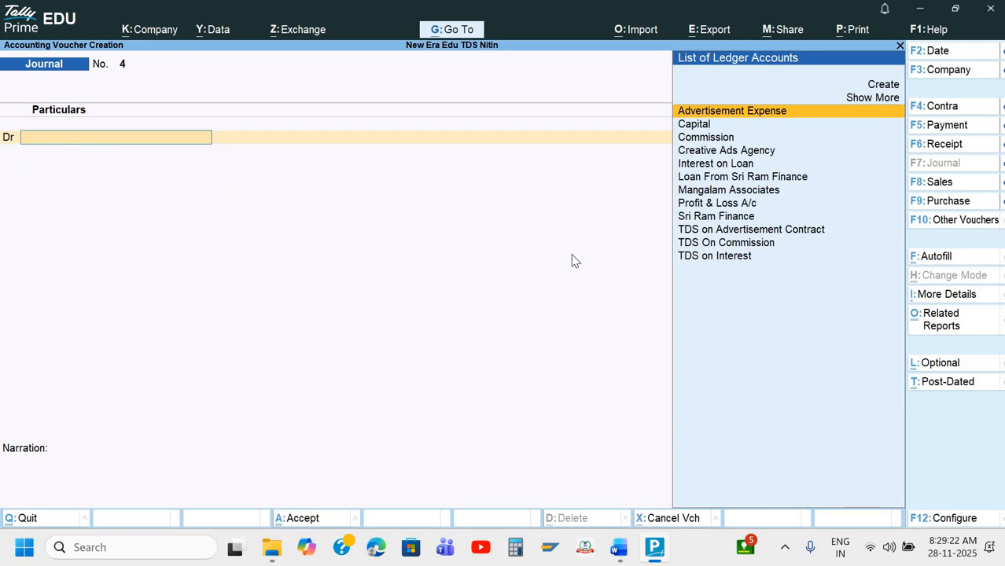
Quit voucher creation and return to the Gateway of Tally
{"action": "key", "text": "Escape"}
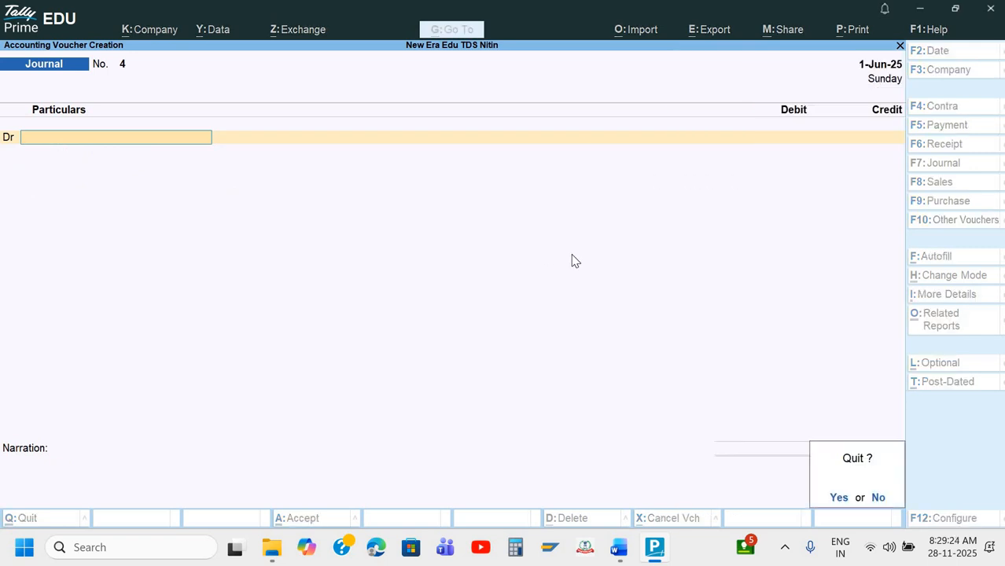
{"action": "key", "text": "Escape"}
{"action": "key", "text": "Escape"}
{"action": "key", "text": "n"}
Switch to the Word document and read the sample commission due entry and its exemption limit note for Q.10
{"action": "key", "text": "alt+Tab"}
{"action": "scroll", "coordinate": [572, 259], "scroll_direction": "down", "scroll_amount": 2}
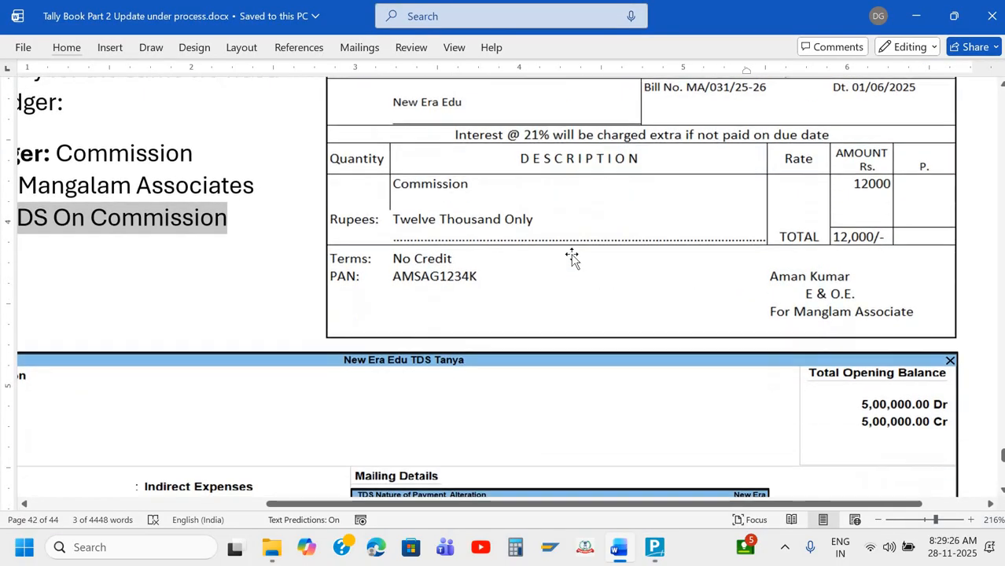
{"action": "scroll", "coordinate": [572, 260], "scroll_direction": "down", "scroll_amount": 7}
{"action": "scroll", "coordinate": [573, 260], "scroll_direction": "down", "scroll_amount": 6}
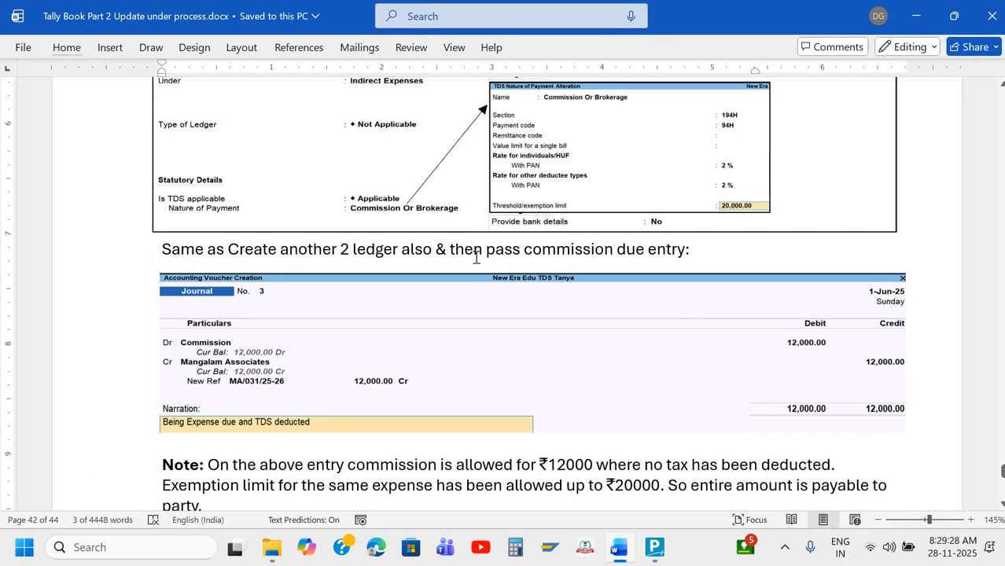
{"action": "scroll", "coordinate": [476, 258], "scroll_direction": "down", "scroll_amount": 5}
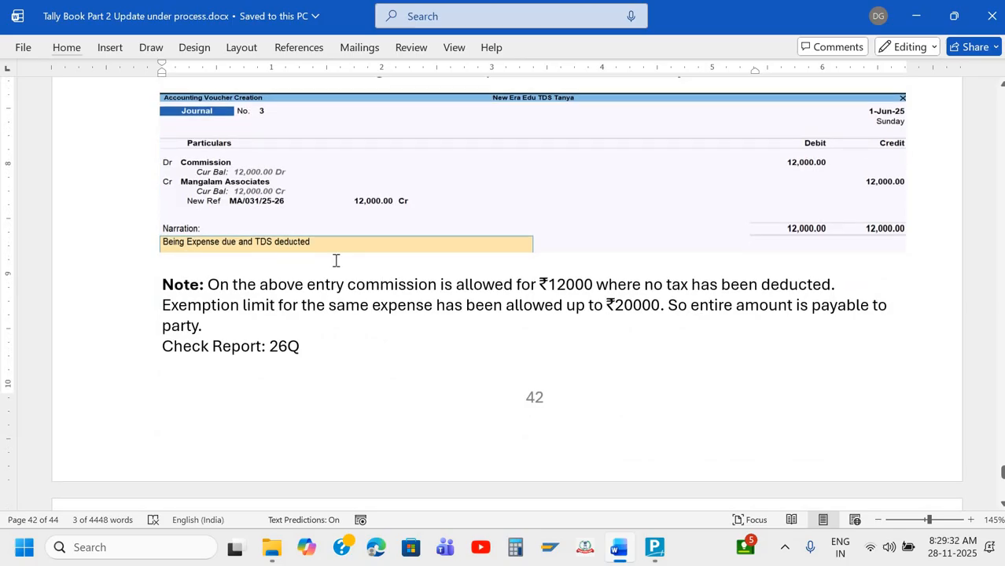
{"action": "scroll", "coordinate": [337, 261], "scroll_direction": "down", "scroll_amount": 1}
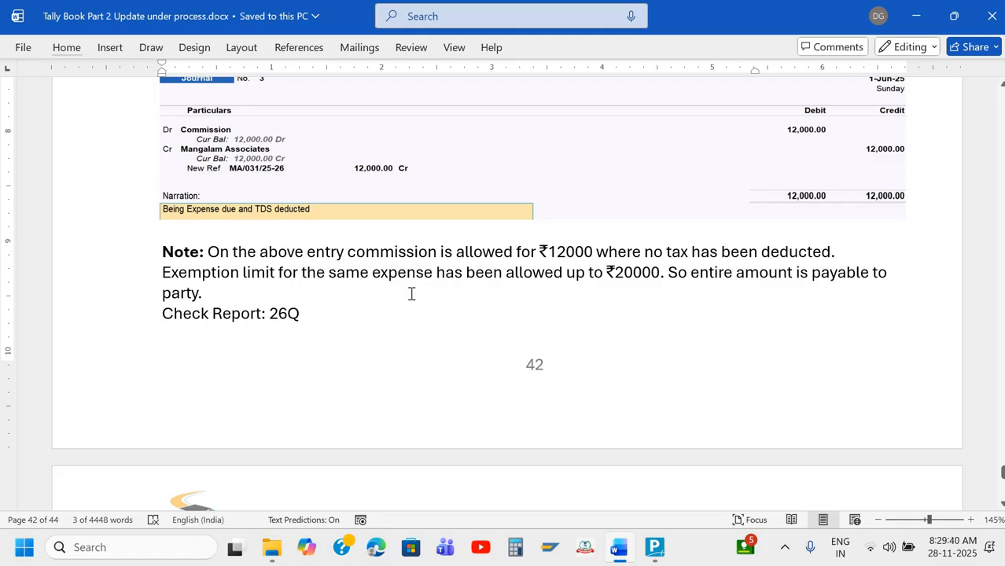
{"action": "scroll", "coordinate": [336, 319], "scroll_direction": "down", "scroll_amount": 1}
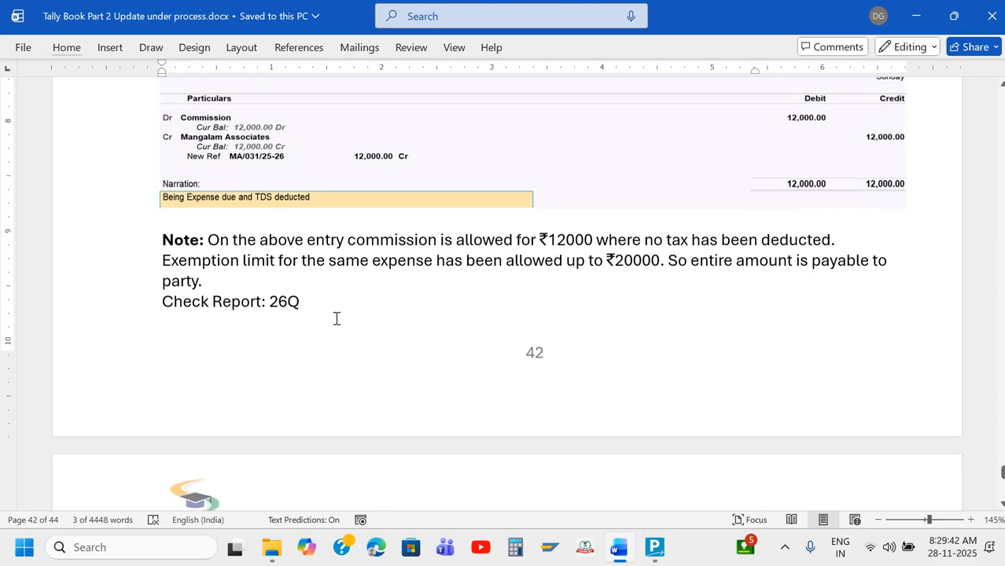
Switch back to TallyPrime and open the Form 26Q report from the statutory TDS reports
{"action": "key", "text": "alt+Tab"}
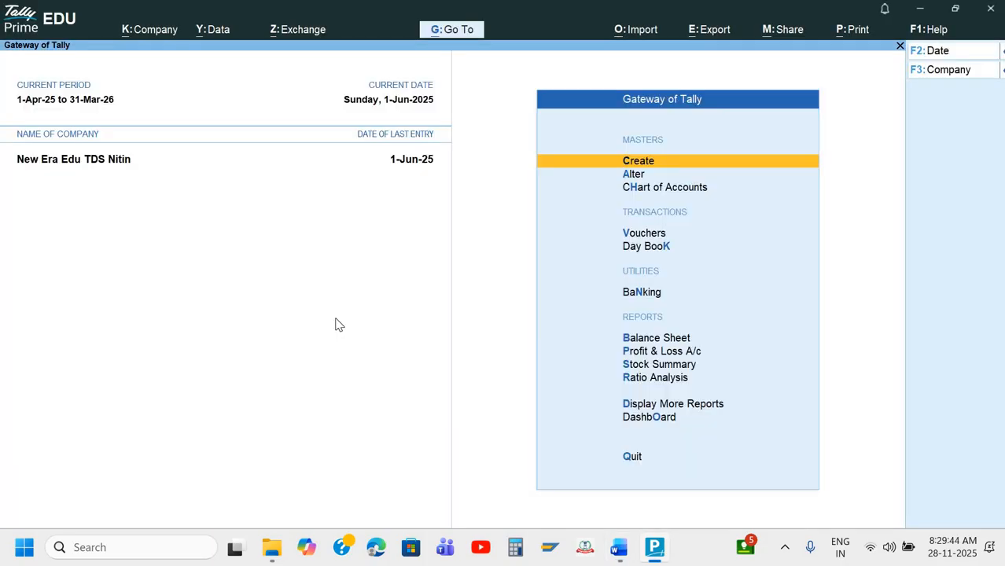
{"action": "key", "text": "Down"}
{"action": "key", "text": "Down"}
{"action": "key", "text": "Down"}
{"action": "key", "text": "Down"}
{"action": "key", "text": "Down"}
{"action": "key", "text": "Down"}
{"action": "key", "text": "Down"}
{"action": "key", "text": "d"}
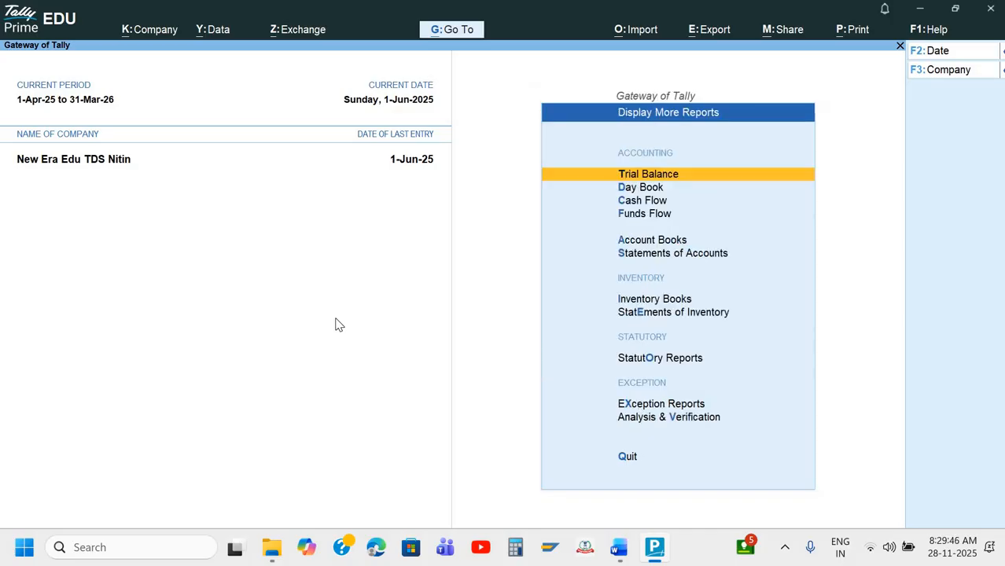
{"action": "key", "text": "o"}
{"action": "key", "text": "t"}
{"action": "key", "text": "f"}
Examine the Under Exemption limit row of the Form 26Q deduction details and close the reports back to the Gateway of Tally
{"action": "key", "text": "Down"}
{"action": "key", "text": "Down"}
{"action": "key", "text": "Down"}
{"action": "key", "text": "Down"}
{"action": "key", "text": "Down"}
{"action": "key", "text": "Down"}
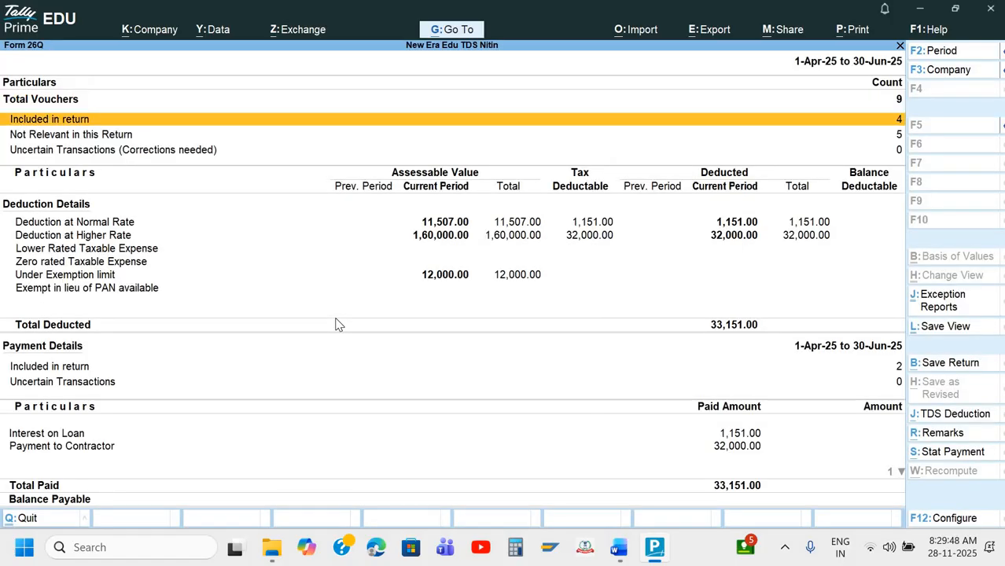
{"action": "key", "text": "Down"}
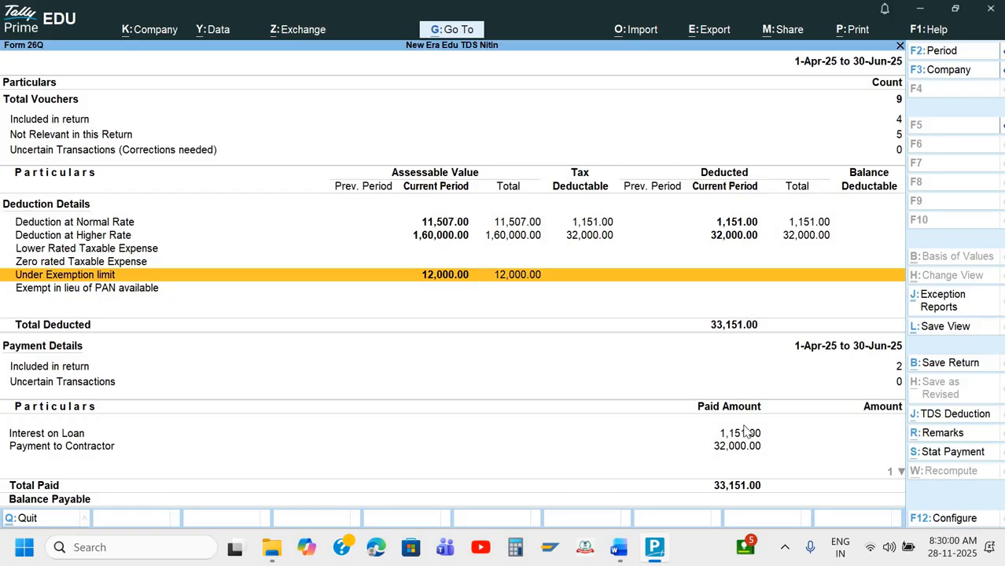
{"action": "key", "text": "Escape"}
{"action": "key", "text": "Escape"}
{"action": "key", "text": "Escape"}
{"action": "key", "text": "Escape"}
{"action": "key", "text": "Escape"}
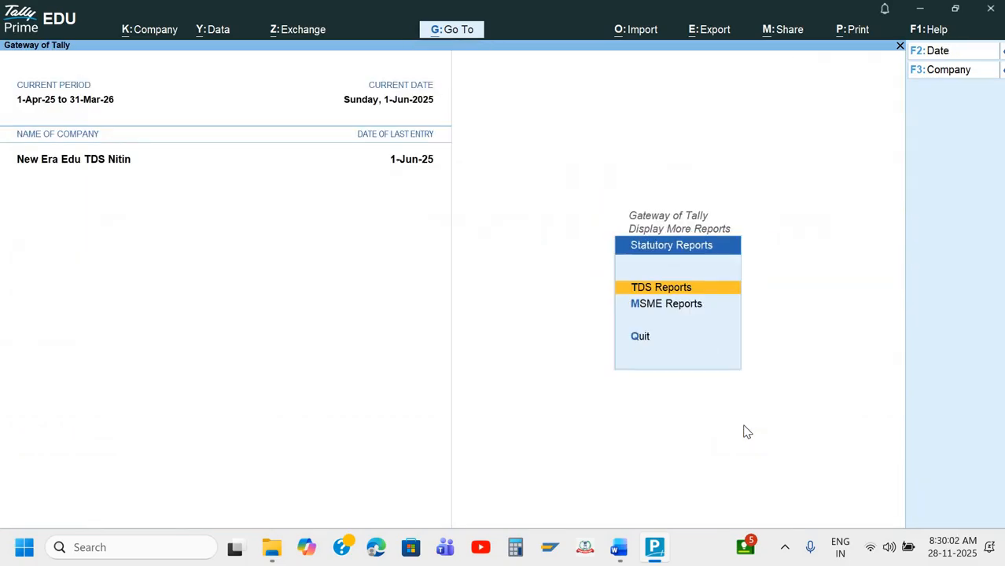
Switch to the Word document and read Q.11 with the second Manglam Associate commission invoice
{"action": "key", "text": "alt+Tab"}
{"action": "scroll", "coordinate": [743, 429], "scroll_direction": "down", "scroll_amount": 8}
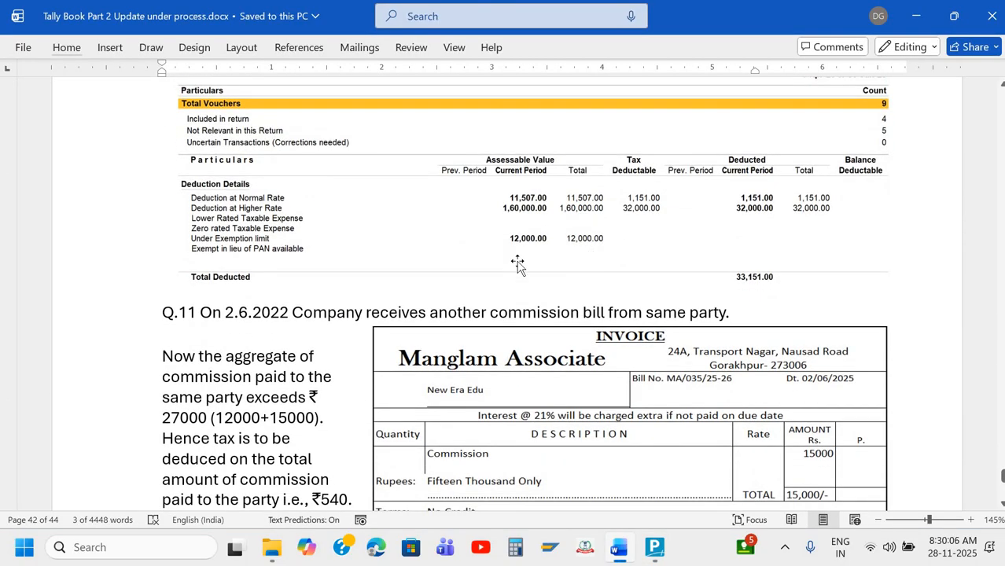
{"action": "scroll", "coordinate": [292, 236], "scroll_direction": "down", "scroll_amount": 3}
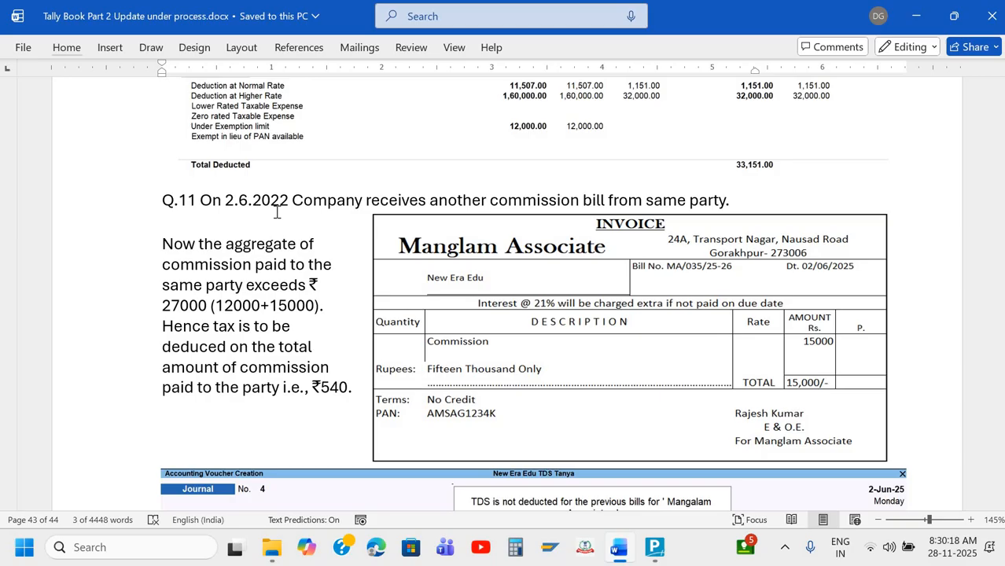
{"action": "scroll", "coordinate": [277, 212], "scroll_direction": "down", "scroll_amount": 3}
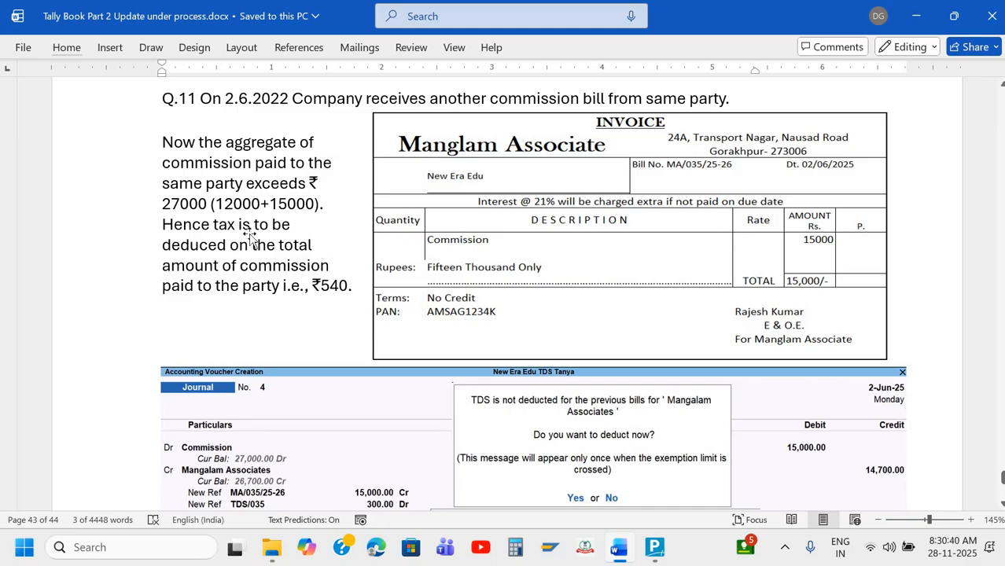
Switch back to TallyPrime and open voucher creation for a new journal voucher
{"action": "key", "text": "alt+Tab"}
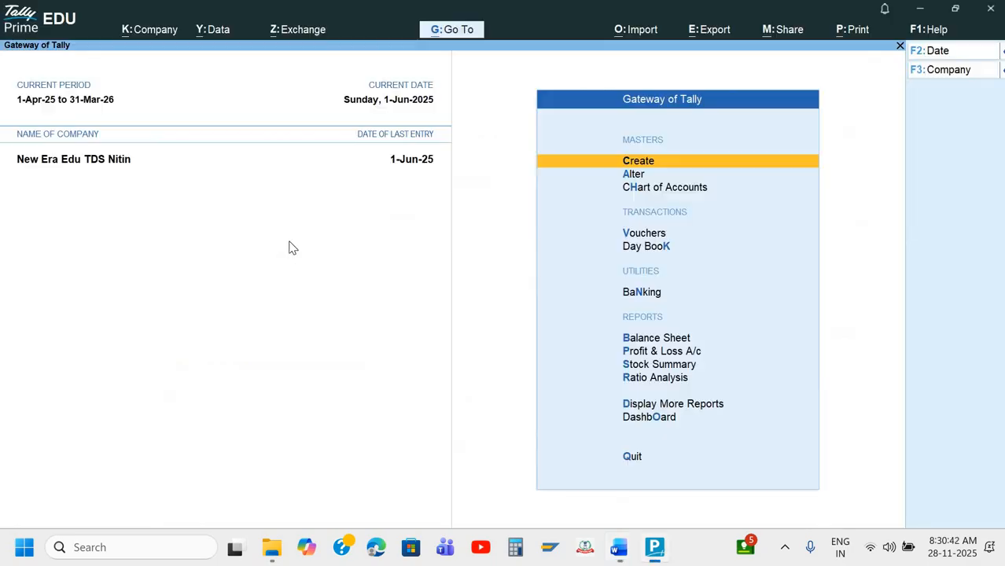
{"action": "key", "text": "Down"}
{"action": "key", "text": "Down"}
{"action": "key", "text": "Down"}
{"action": "key", "text": "Return"}
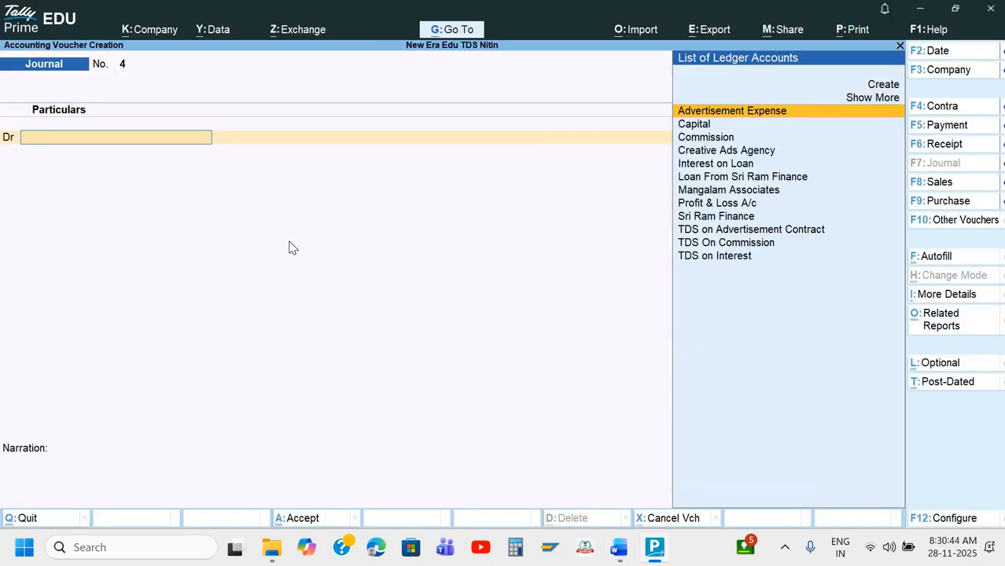
Debit the Commission ledger with 15000, checking the ledger and amount against the Q.11 invoice in Word
{"action": "key", "text": "alt+Tab"}
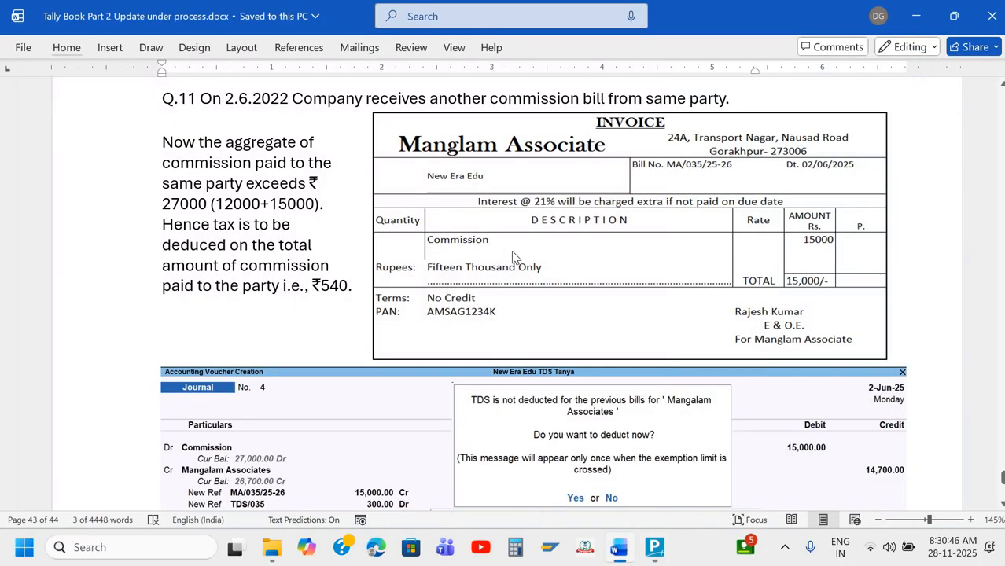
{"action": "key", "text": "alt+Tab"}
{"action": "type", "text": "Co"}
{"action": "key", "text": "Return"}
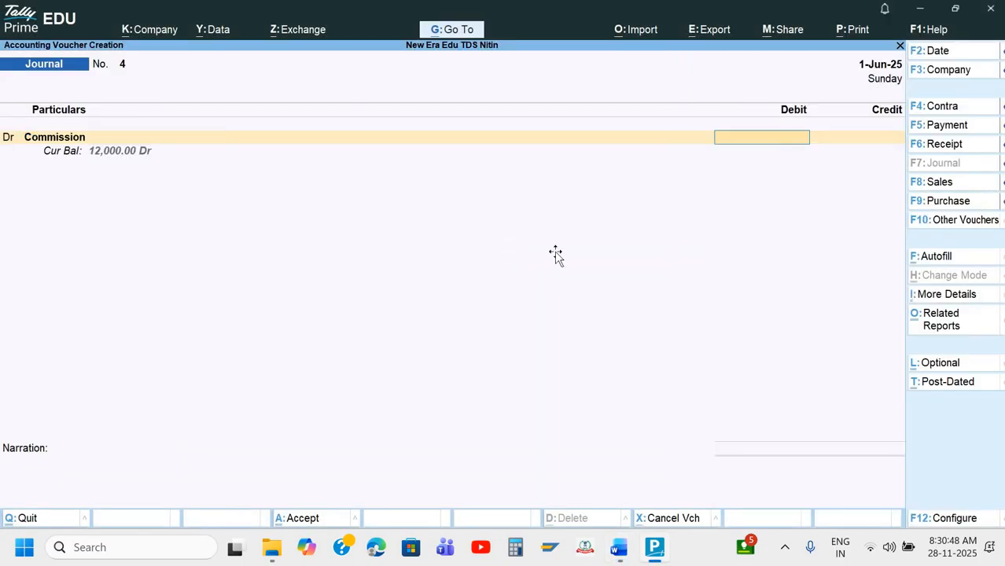
{"action": "key", "text": "alt+Tab"}
{"action": "key", "text": "alt+Tab"}
{"action": "type", "text": "15000"}
Set the journal voucher's date to 2-6
{"action": "key", "text": "F2"}
{"action": "type", "text": "2"}
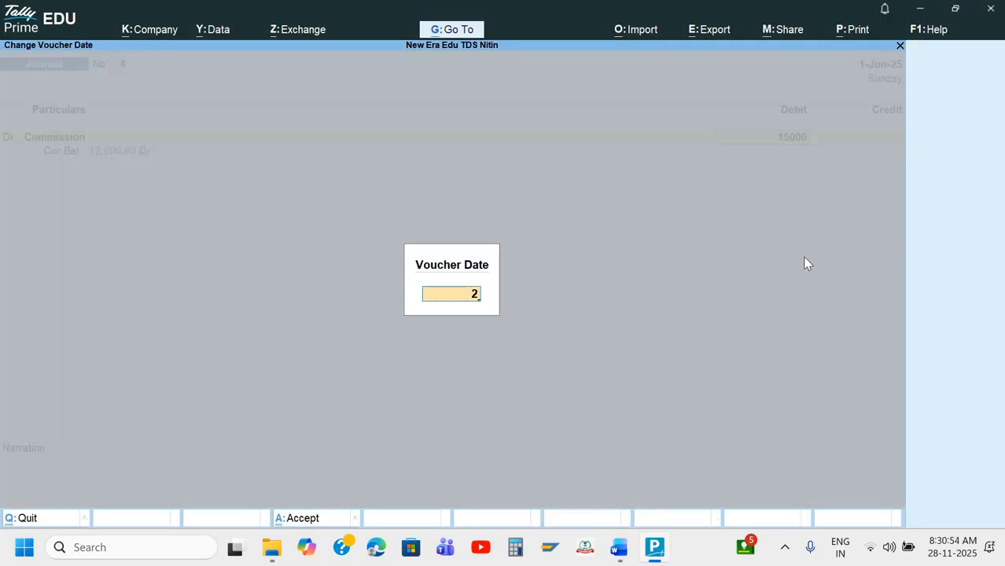
{"action": "type", "text": "-6"}
{"action": "key", "text": "Return"}
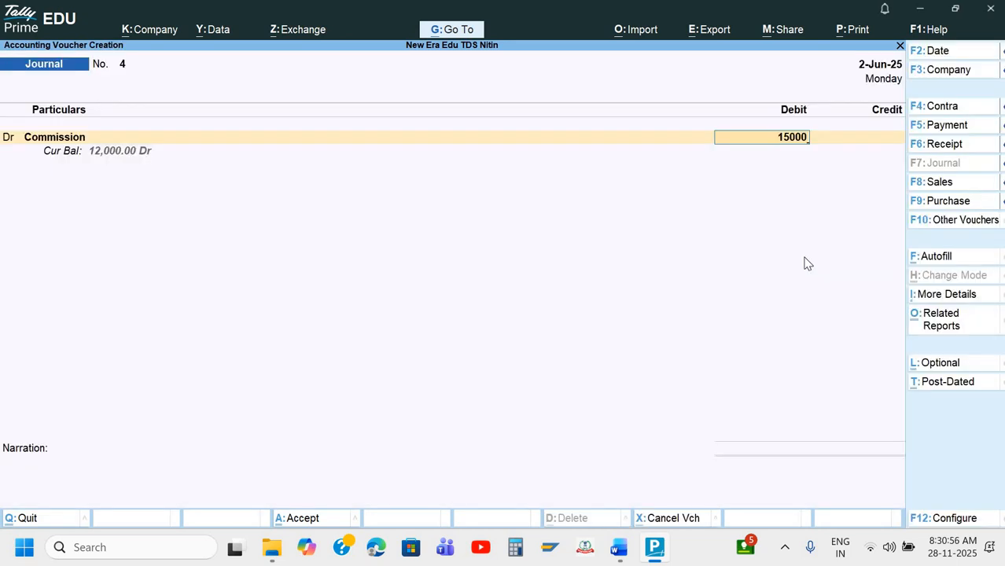
Confirm the 15,000 Commission debit and credit Mangalam Associates with 14,700, continuing to its bill-wise details
{"action": "key", "text": "Return"}
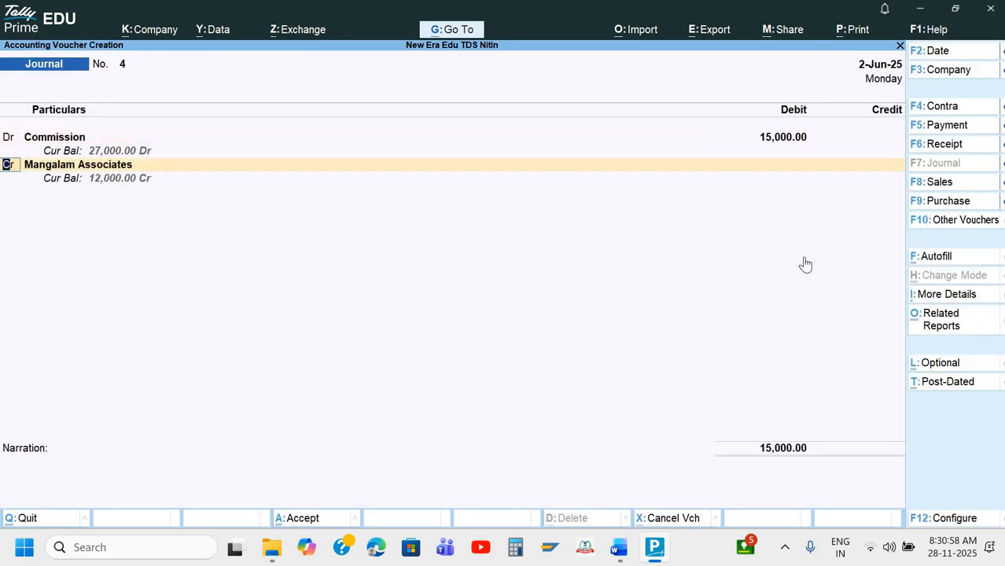
{"action": "key", "text": "Return"}
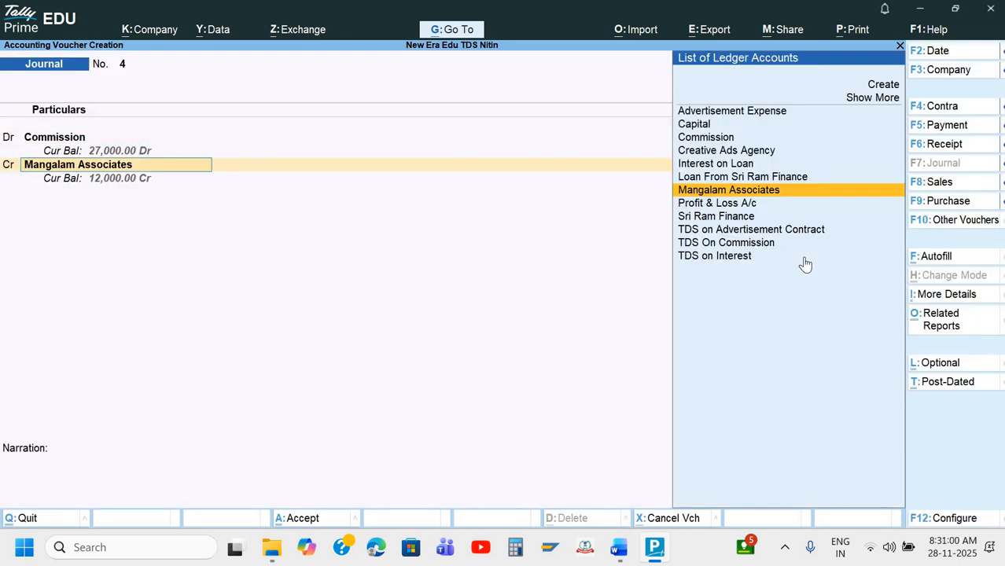
{"action": "key", "text": "Return"}
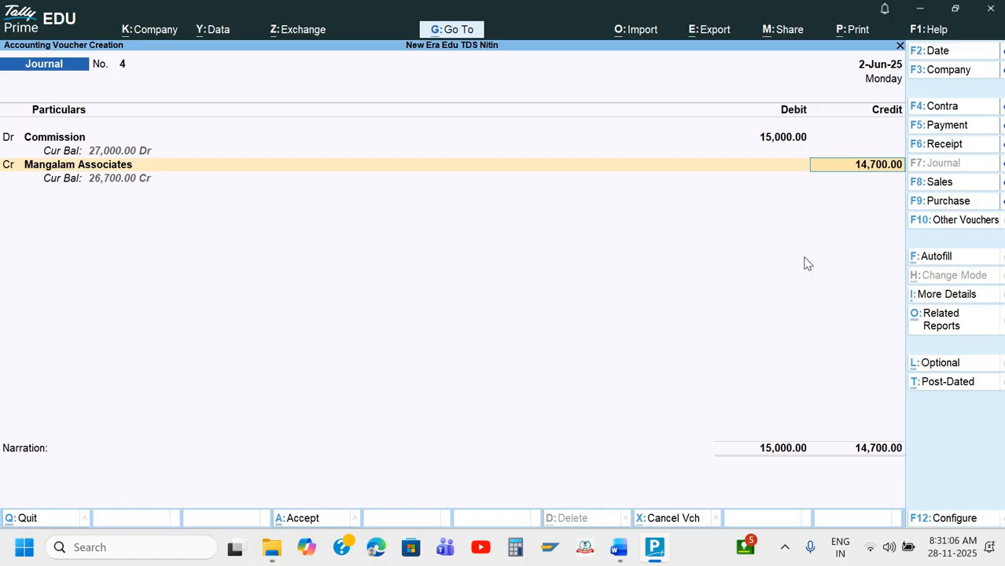
{"action": "key", "text": "Return"}
{"action": "key", "text": "Return"}
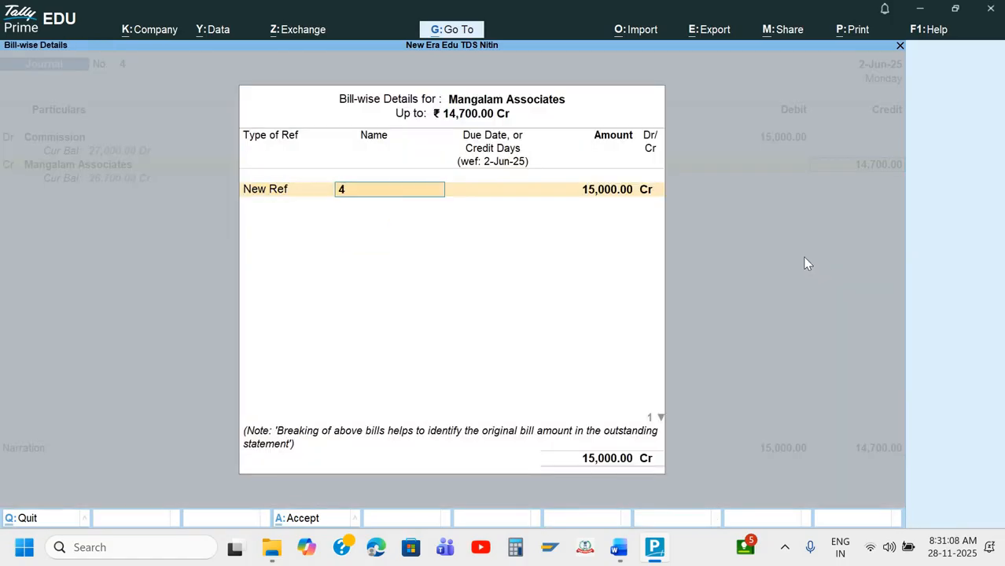
Add new bill reference MA/035/25-26 for 15,000 Cr, checking the bill number on the Q.11 invoice in Word
{"action": "key", "text": "alt+Tab"}
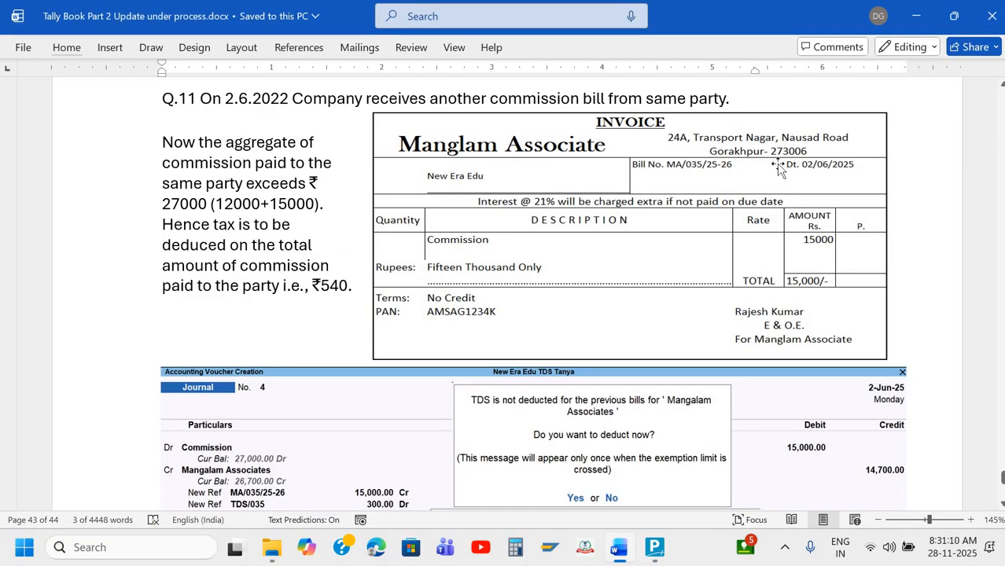
{"action": "key", "text": "alt+Tab"}
{"action": "type", "text": "MA"}
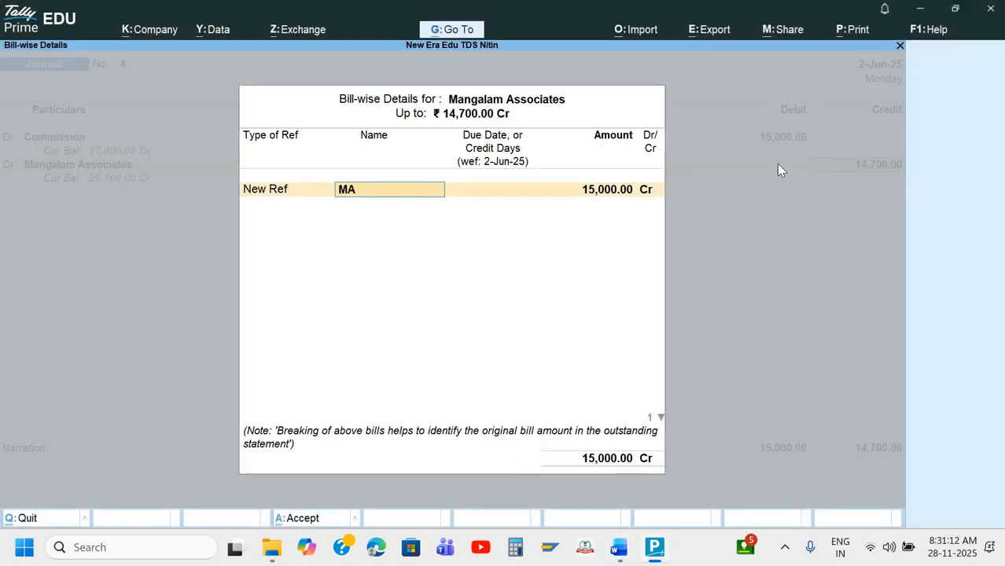
{"action": "type", "text": "/035/25-26"}
{"action": "key", "text": "Return"}
{"action": "key", "text": "Return"}
{"action": "key", "text": "Return"}
{"action": "key", "text": "Return"}
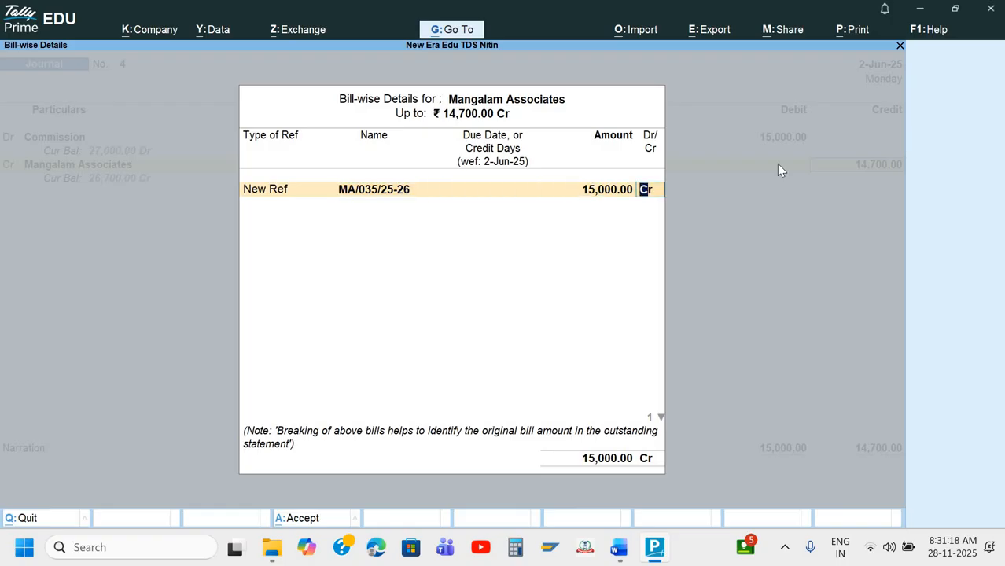
{"action": "key", "text": "Return"}
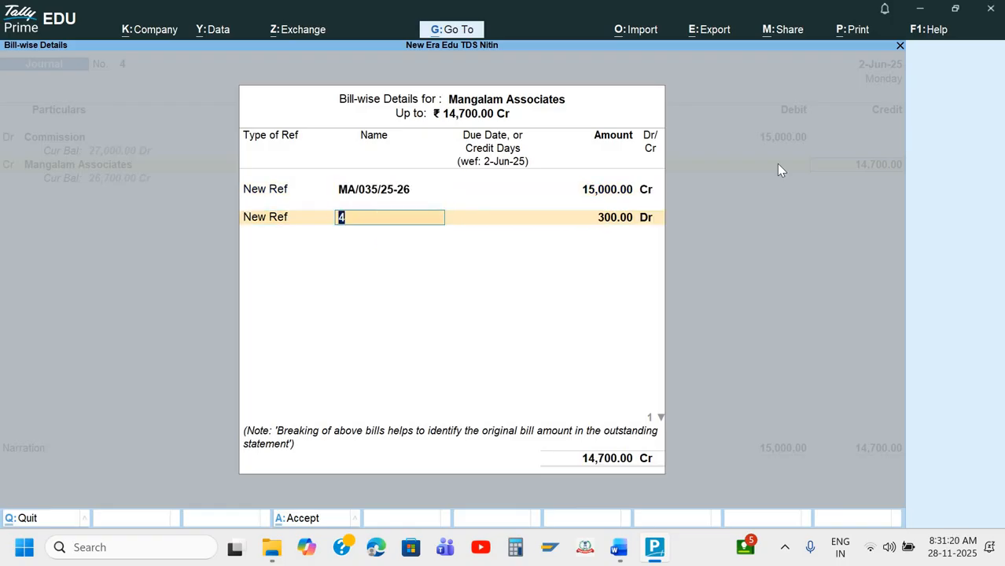
Add a second new reference TDS/035 for 300 Dr to the Mangalam Associates bill-wise details
{"action": "type", "text": "TDS/035"}
{"action": "key", "text": "Return"}
{"action": "key", "text": "Return"}
{"action": "key", "text": "Return"}
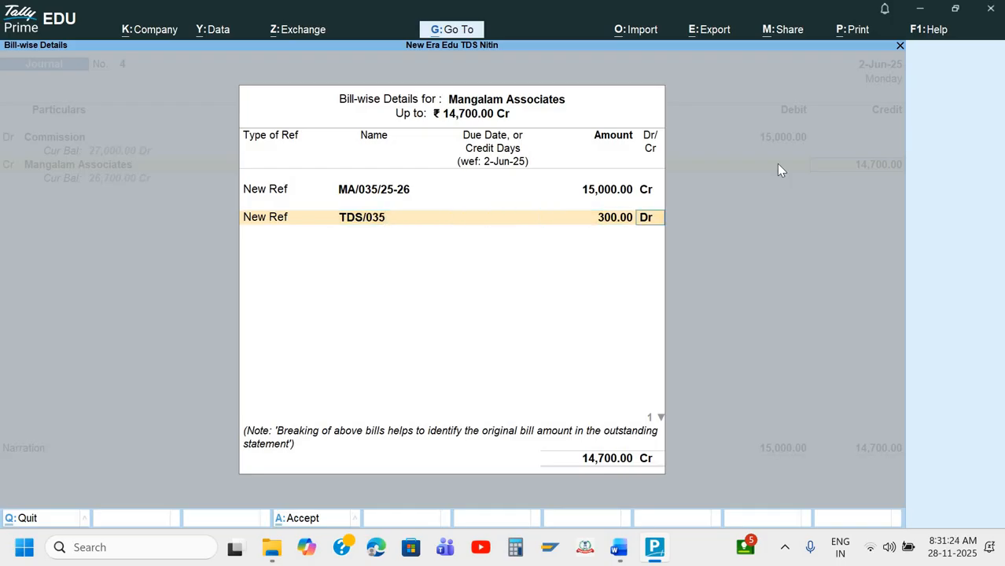
{"action": "key", "text": "Return"}
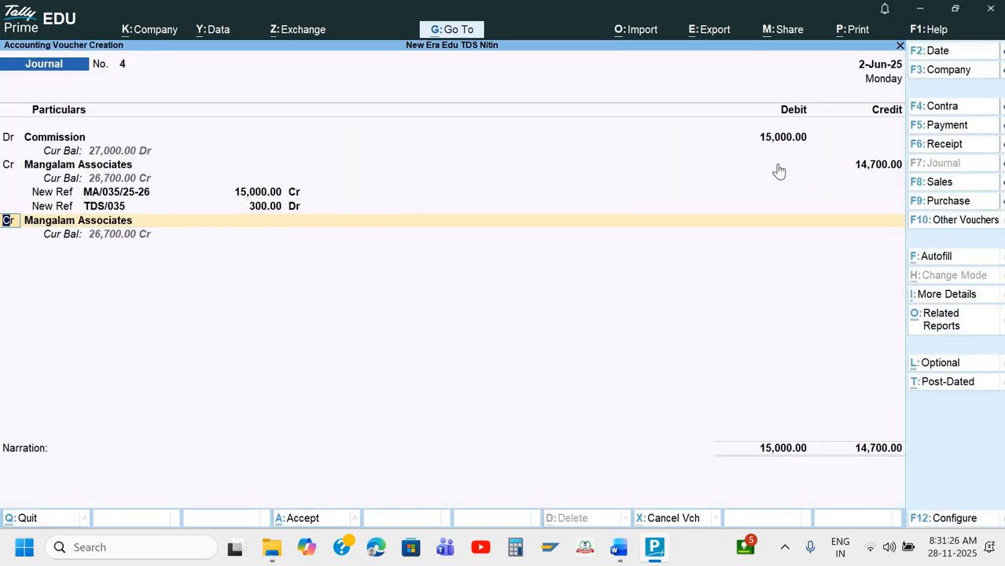
Credit the TDS On Commission ledger with 300 as the journal's last line
{"action": "key", "text": "Return"}
{"action": "type", "text": "T"}
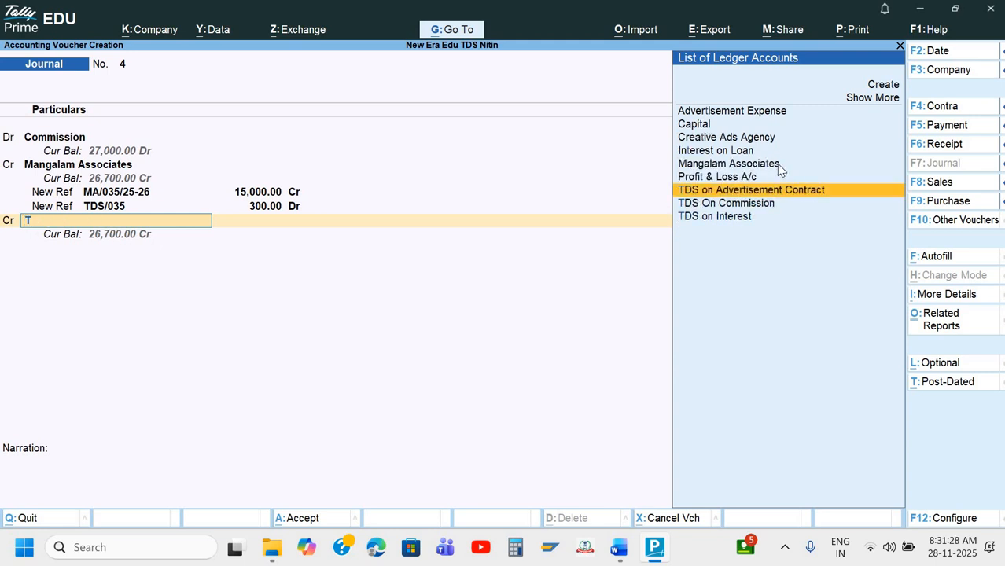
{"action": "key", "text": "Down"}
{"action": "key", "text": "Return"}
{"action": "key", "text": "Return"}
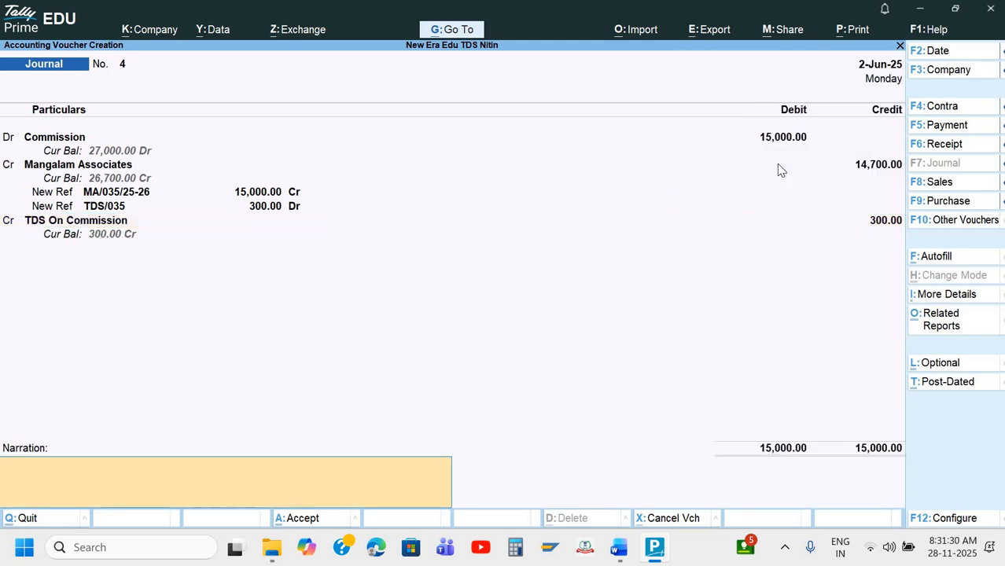
Reuse the previous narration "Being Expesne due & TDS Deducted" and save the journal voucher
{"action": "type", "text": "Be"}
{"action": "key", "text": "BackSpace"}
{"action": "key", "text": "BackSpace"}
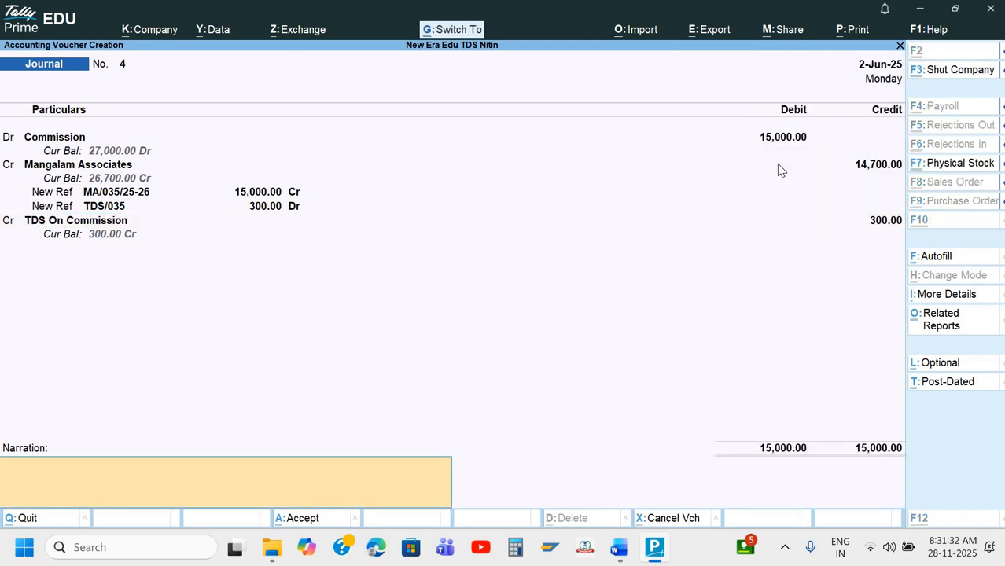
{"action": "key", "text": "ctrl+r"}
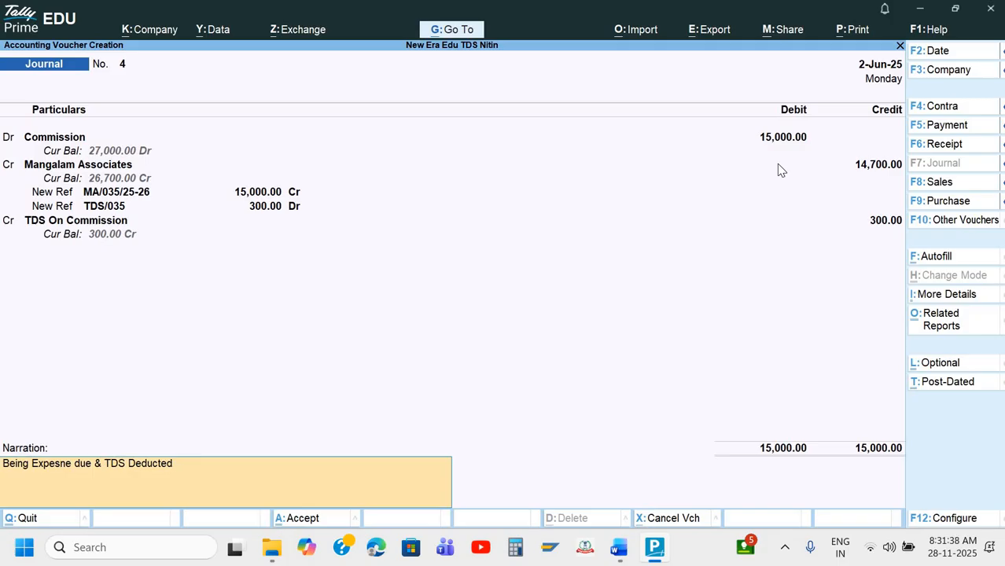
{"action": "key", "text": "Return"}
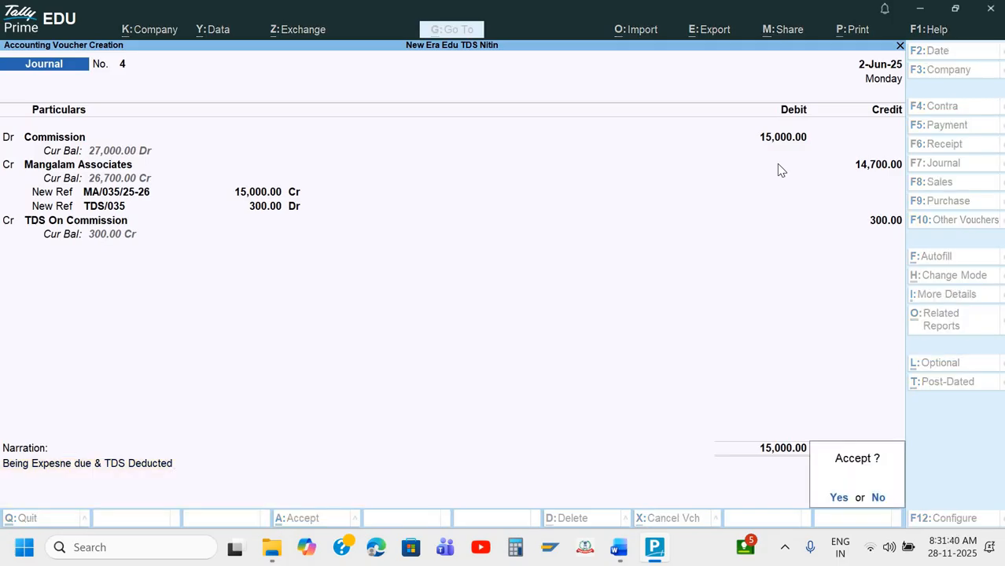
{"action": "key", "text": "Return"}
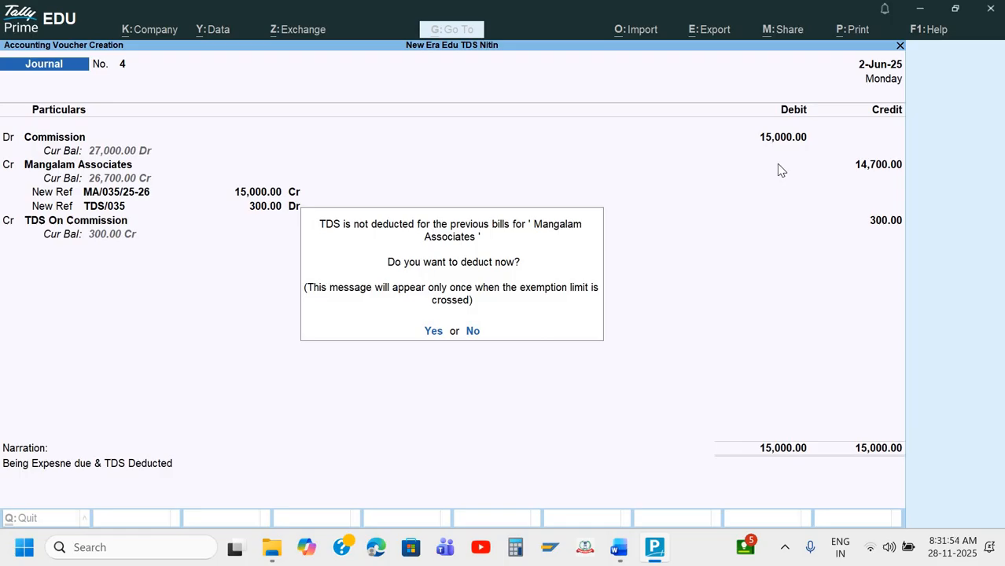
Try to deduct TDS on Mangalam Associates' previous bills as Commission Or Brokerage under TDS On Commission, and abandon the resulting voucher
{"action": "key", "text": "y"}
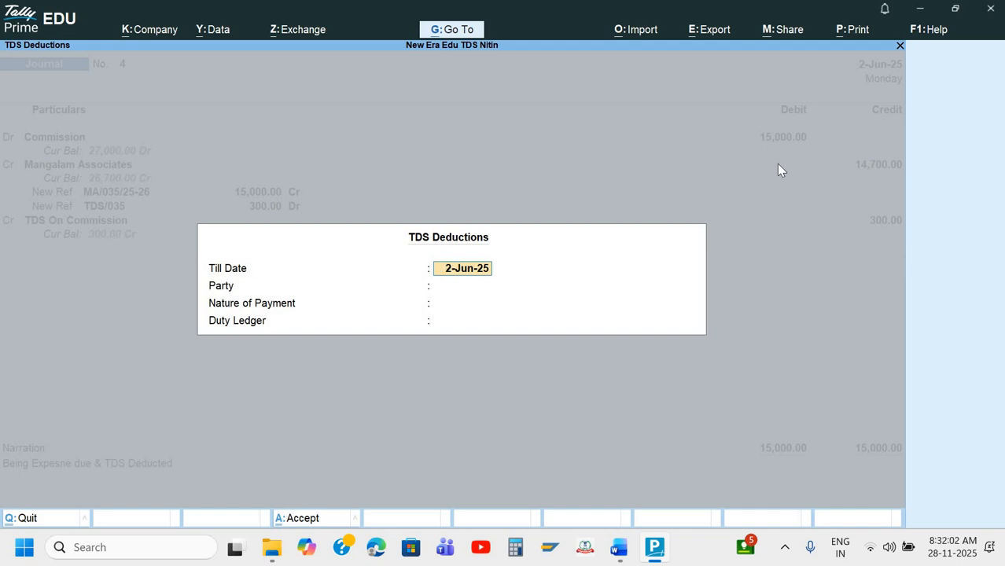
{"action": "key", "text": "Return"}
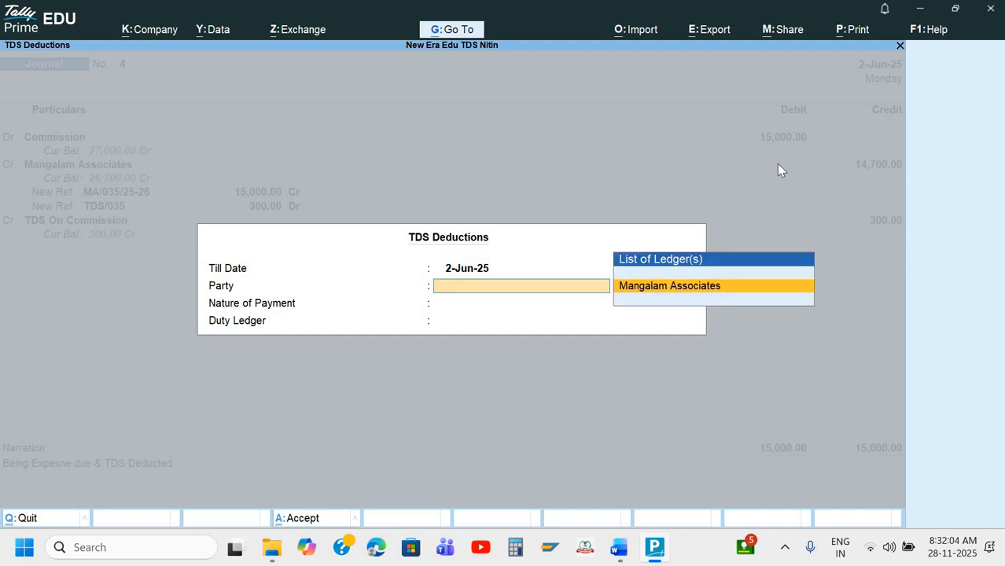
{"action": "key", "text": "Return"}
{"action": "key", "text": "Return"}
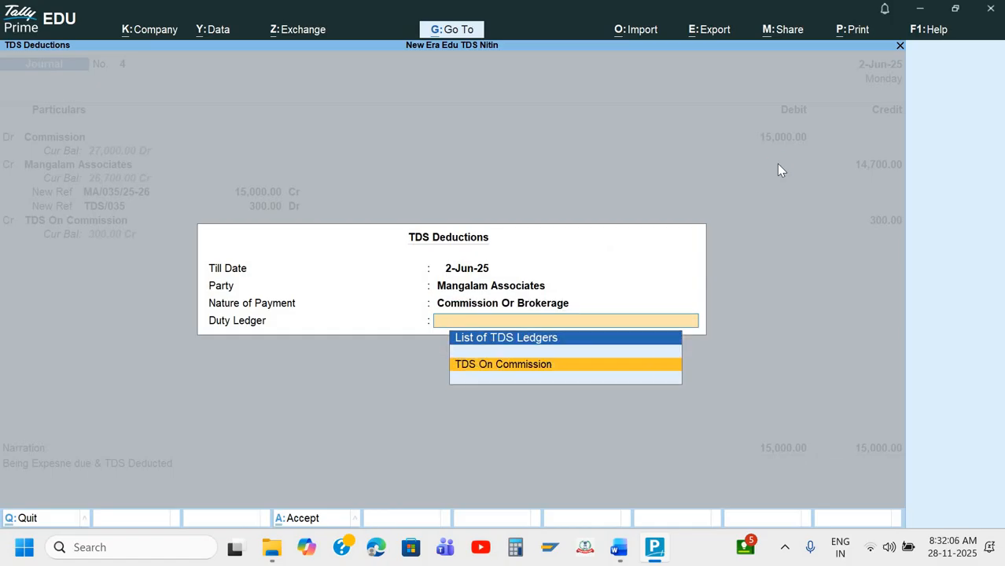
{"action": "key", "text": "Return"}
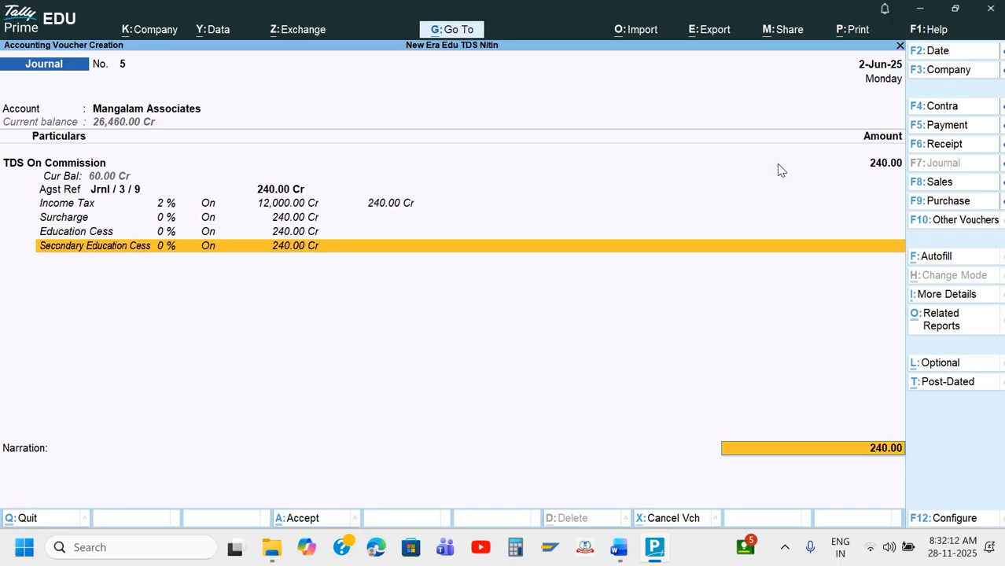
{"action": "key", "text": "Return"}
{"action": "key", "text": "Escape"}
{"action": "key", "text": "y"}
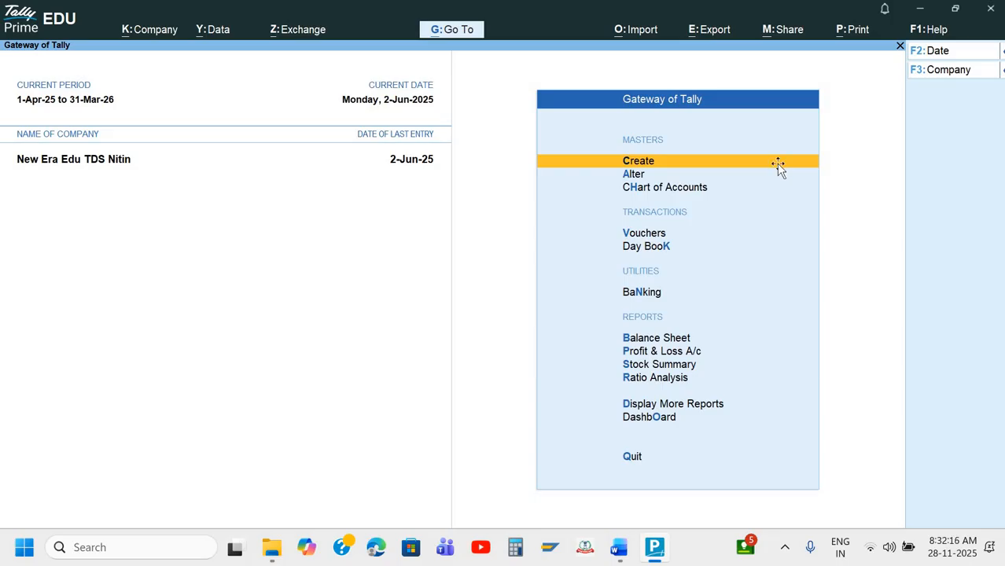
Switch to the Word document and read the previous-bill TDS voucher example and the note on the TDS helper
{"action": "key", "text": "alt+Tab"}
{"action": "scroll", "coordinate": [591, 359], "scroll_direction": "down", "scroll_amount": 10}
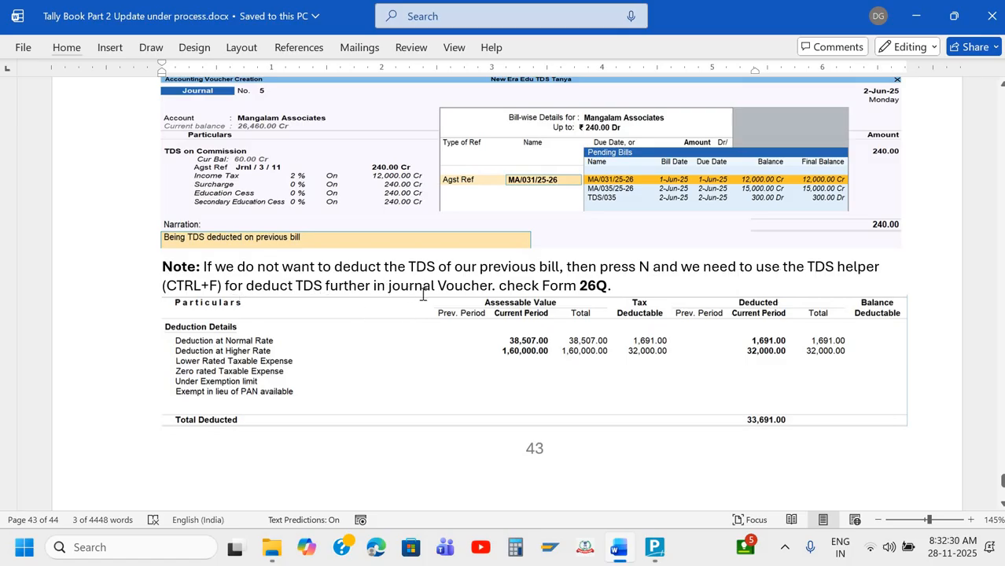
{"action": "scroll", "coordinate": [425, 280], "scroll_direction": "up", "scroll_amount": 2}
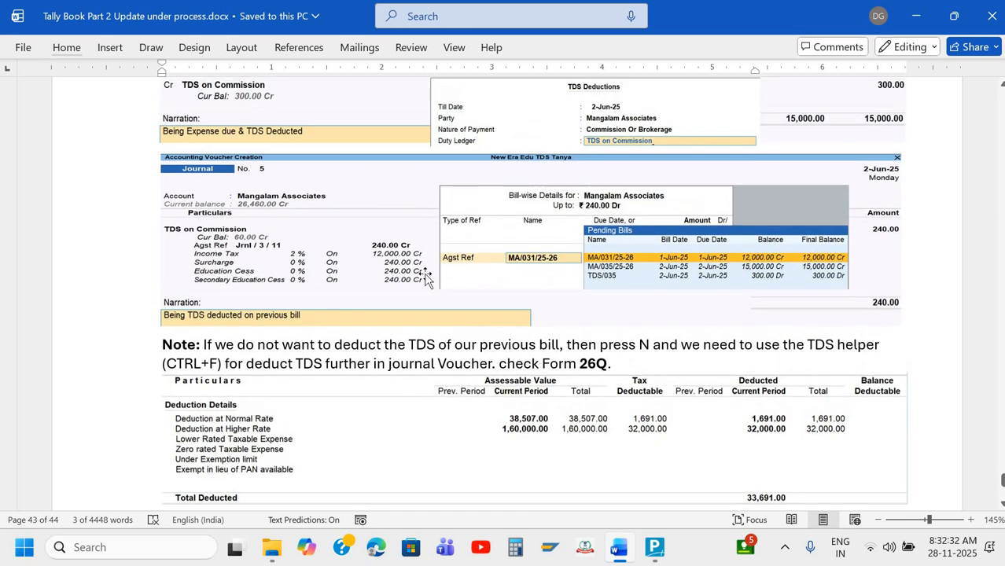
Switch back to TallyPrime and open voucher creation for a new journal voucher
{"action": "key", "text": "alt+Tab"}
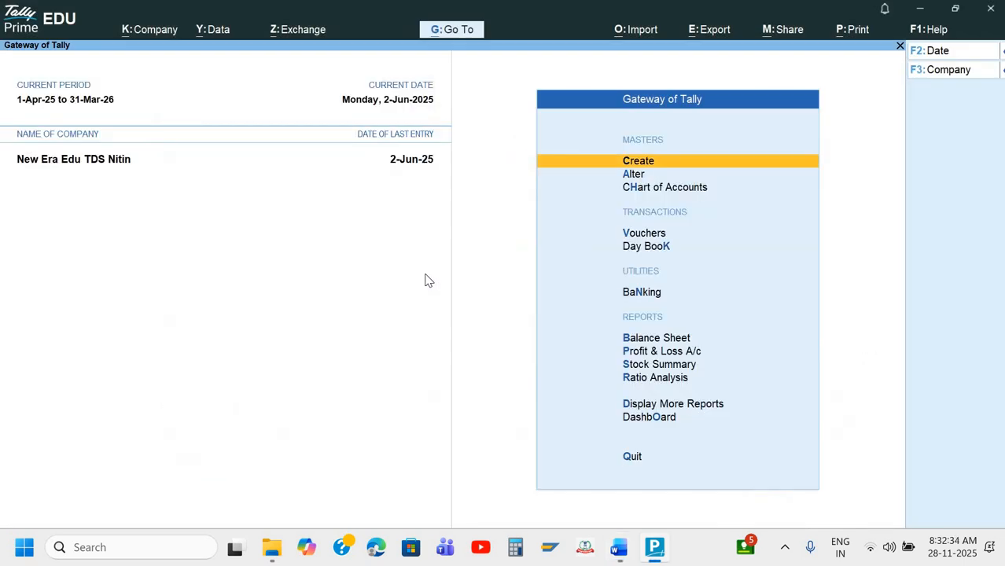
{"action": "key", "text": "Down"}
{"action": "key", "text": "Down"}
{"action": "key", "text": "Down"}
{"action": "key", "text": "Return"}
{"action": "key", "text": "ctrl"}
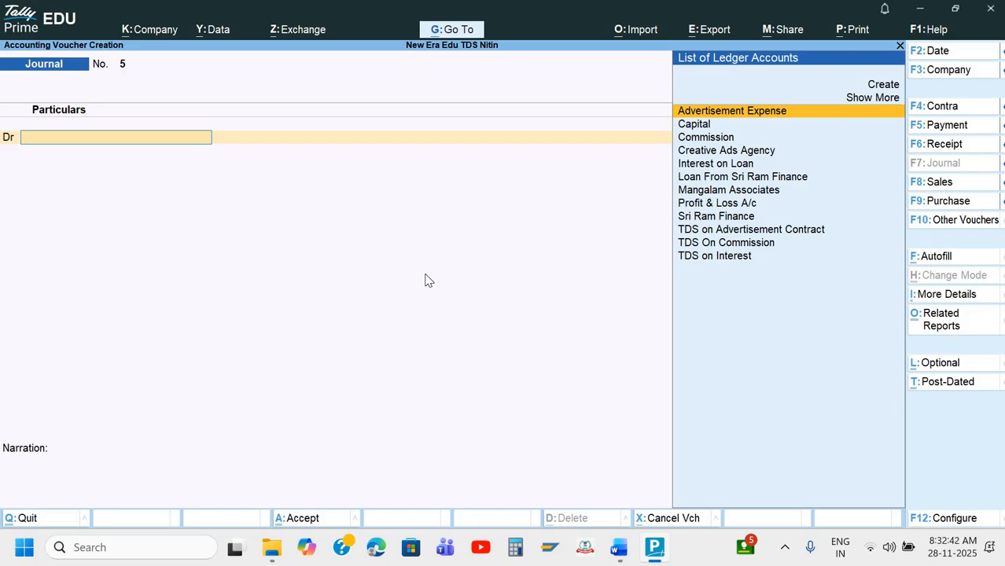
Autofill a TDS Deduction till 2-Jun-25 for Mangalam Associates, with nature Commission Or Brokerage and duty ledger TDS On Commission
{"action": "key", "text": "ctrl+f"}
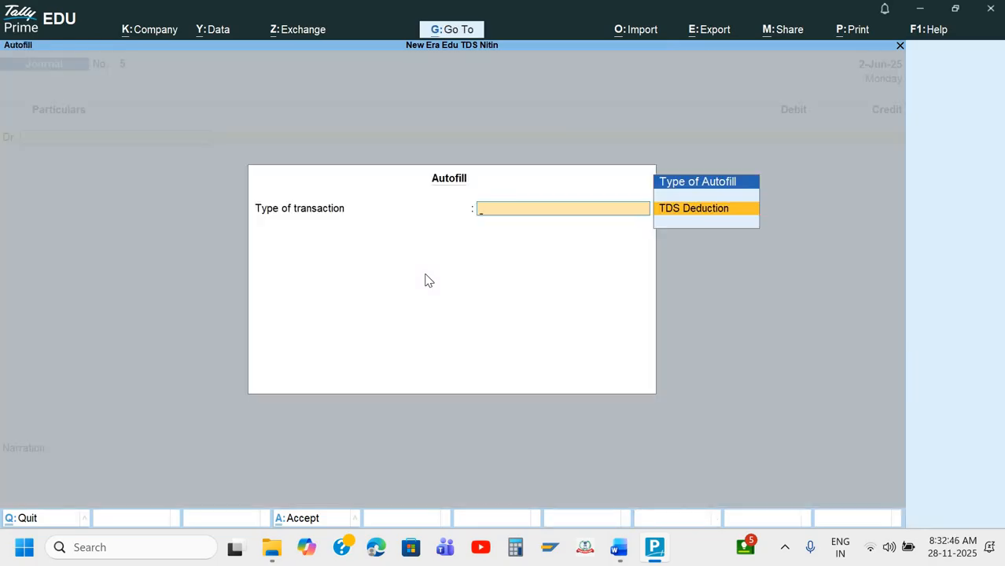
{"action": "key", "text": "Return"}
{"action": "key", "text": "Return"}
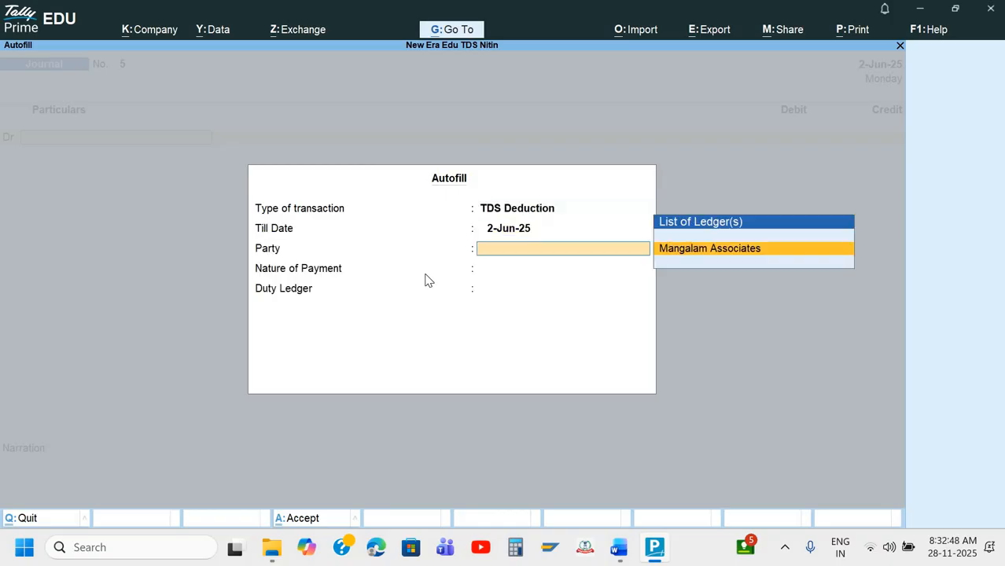
{"action": "key", "text": "Return"}
{"action": "key", "text": "Return"}
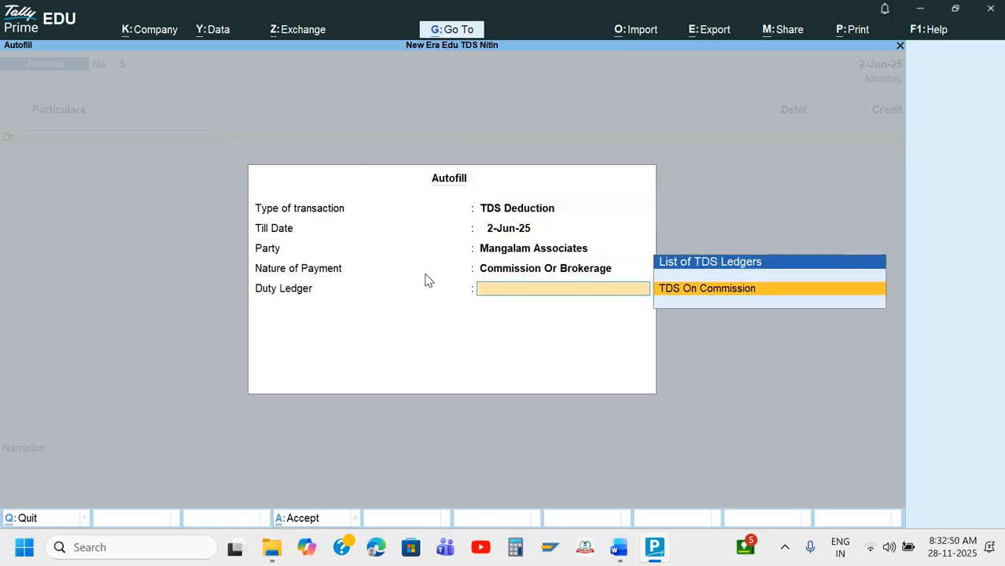
{"action": "key", "text": "Return"}
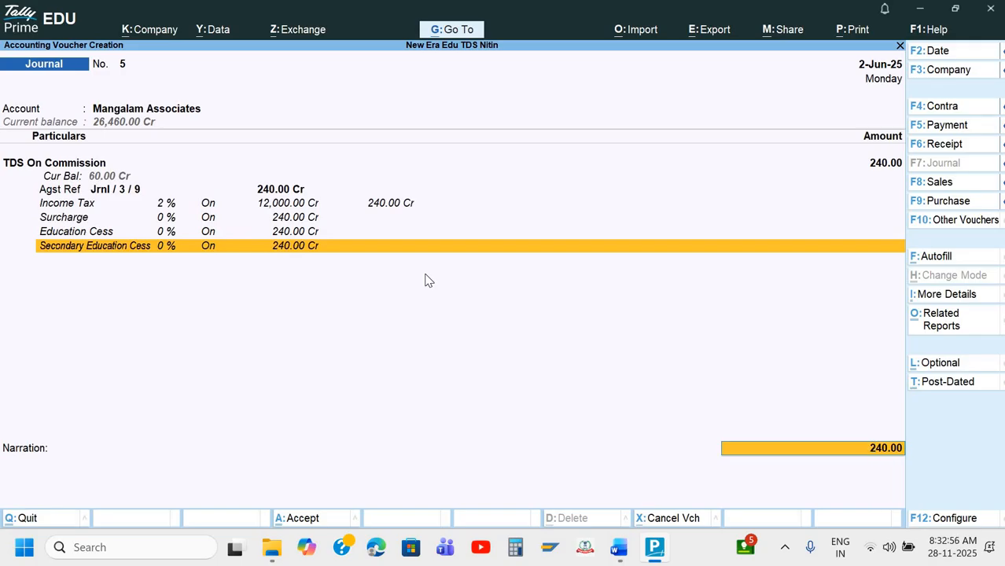
Allocate the 240 Dr TDS against pending bill MA/031/25-26 in the Mangalam Associates bill-wise details
{"action": "key", "text": "Return"}
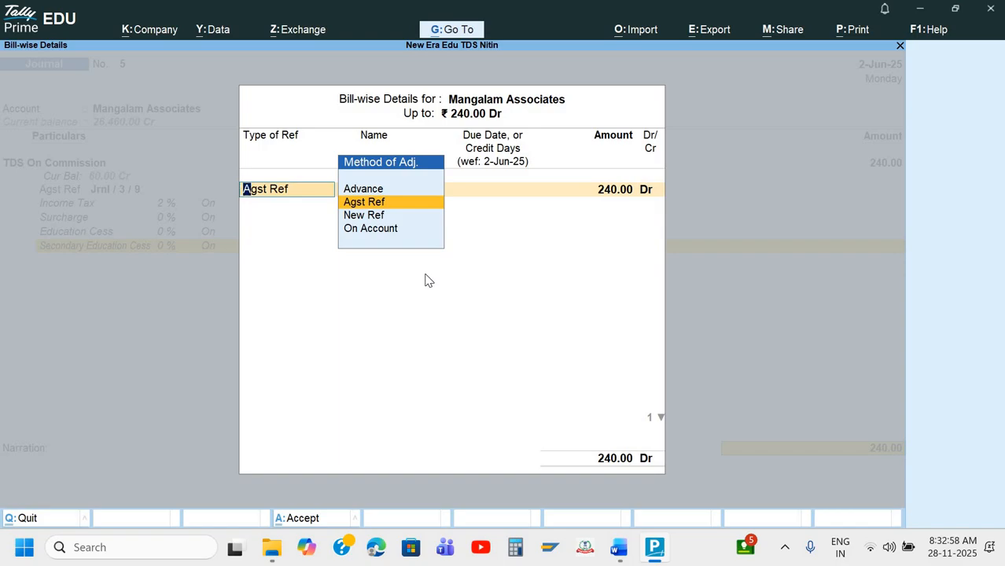
{"action": "key", "text": "Return"}
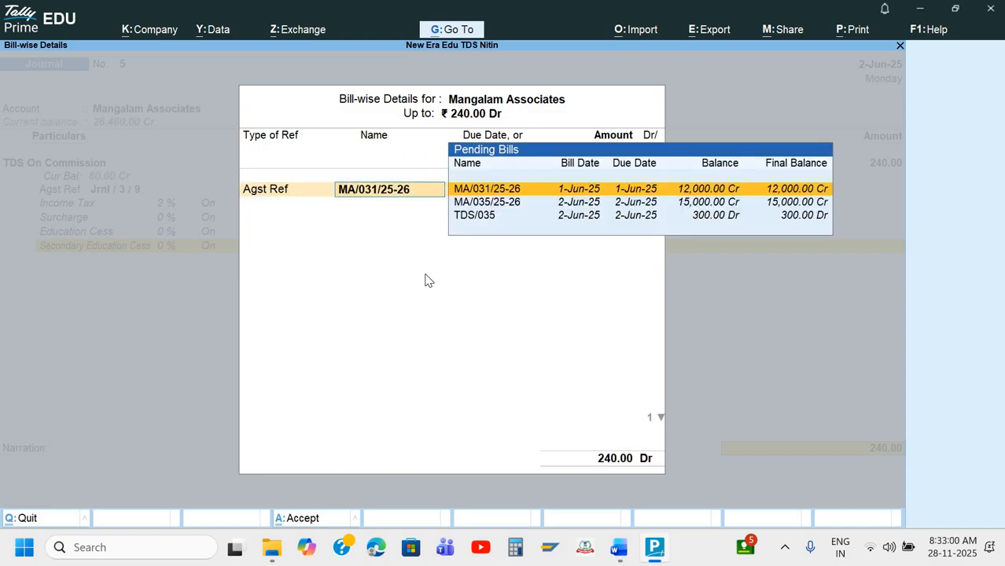
{"action": "key", "text": "Return"}
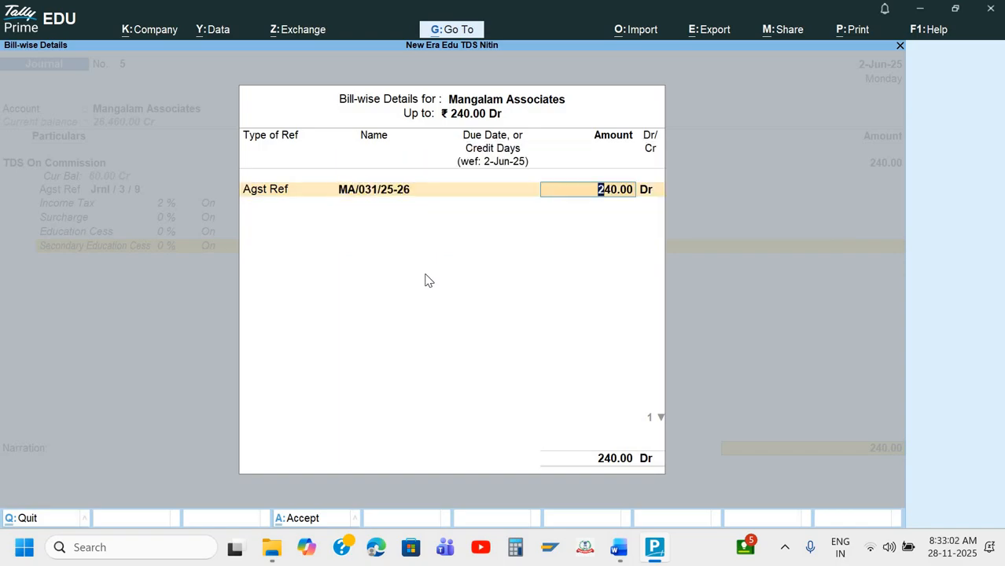
{"action": "key", "text": "Return"}
Enter the narration "Being TDS Deducted on old bill", save the journal voucher and leave voucher creation
{"action": "key", "text": "ctrl"}
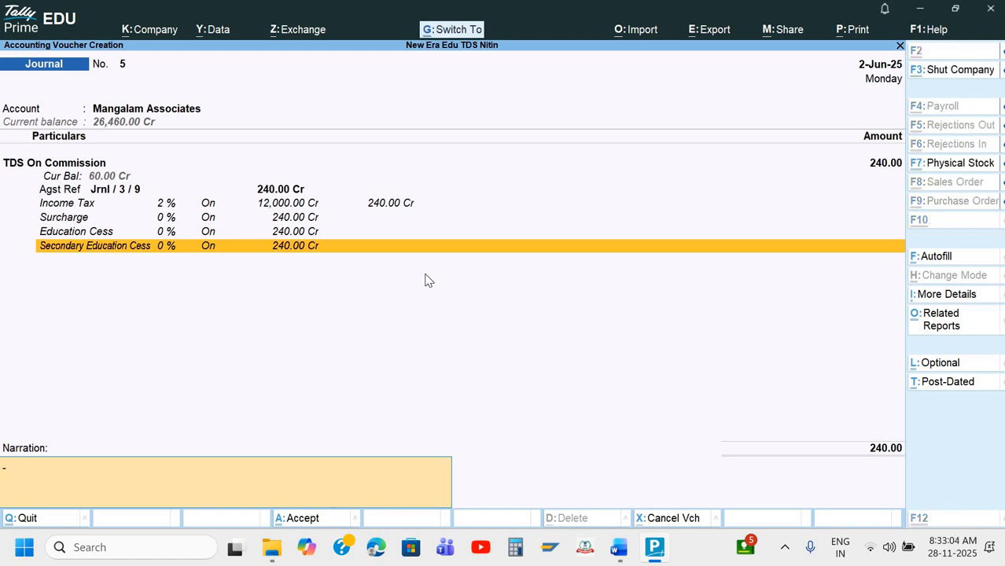
{"action": "type", "text": "Being Expesne due & TDS Deducted"}
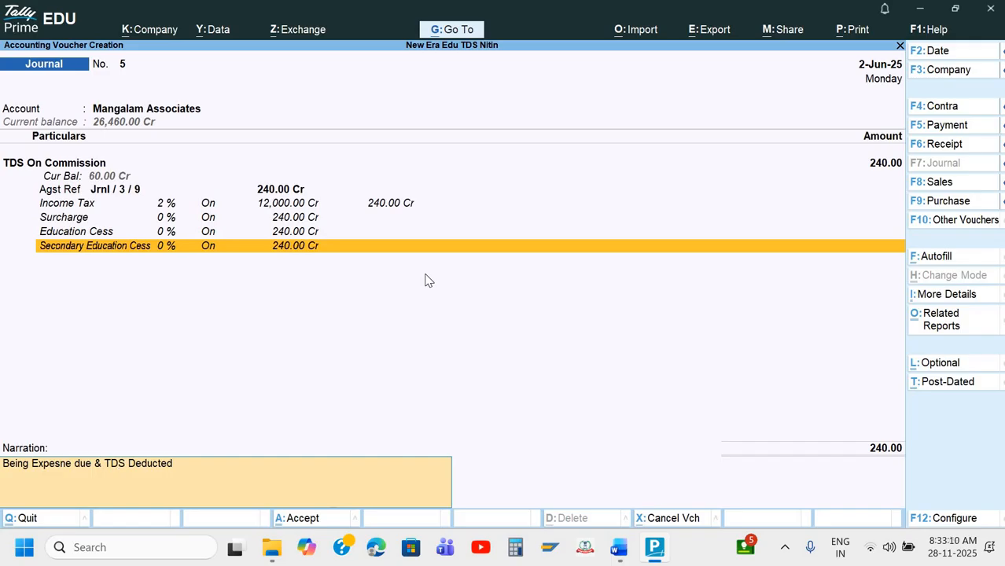
{"action": "key", "text": "BackSpace"}
{"action": "key", "text": "BackSpace"}
{"action": "key", "text": "BackSpace"}
{"action": "key", "text": "BackSpace"}
{"action": "key", "text": "BackSpace"}
{"action": "key", "text": "BackSpace"}
{"action": "key", "text": "BackSpace"}
{"action": "key", "text": "BackSpace"}
{"action": "key", "text": "BackSpace"}
{"action": "key", "text": "BackSpace"}
{"action": "key", "text": "BackSpace"}
{"action": "key", "text": "BackSpace"}
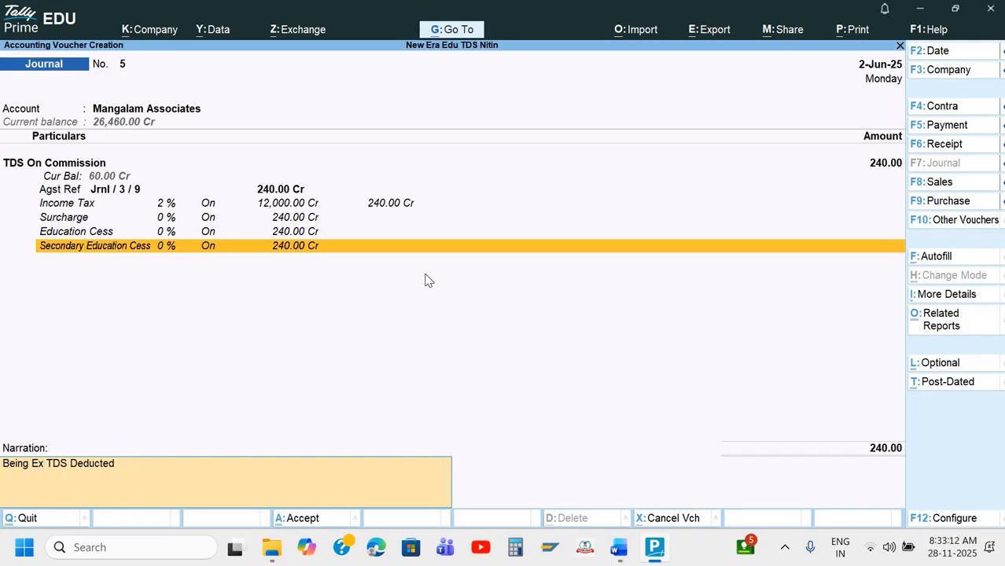
{"action": "key", "text": "BackSpace"}
{"action": "key", "text": "BackSpace"}
{"action": "key", "text": "BackSpace"}
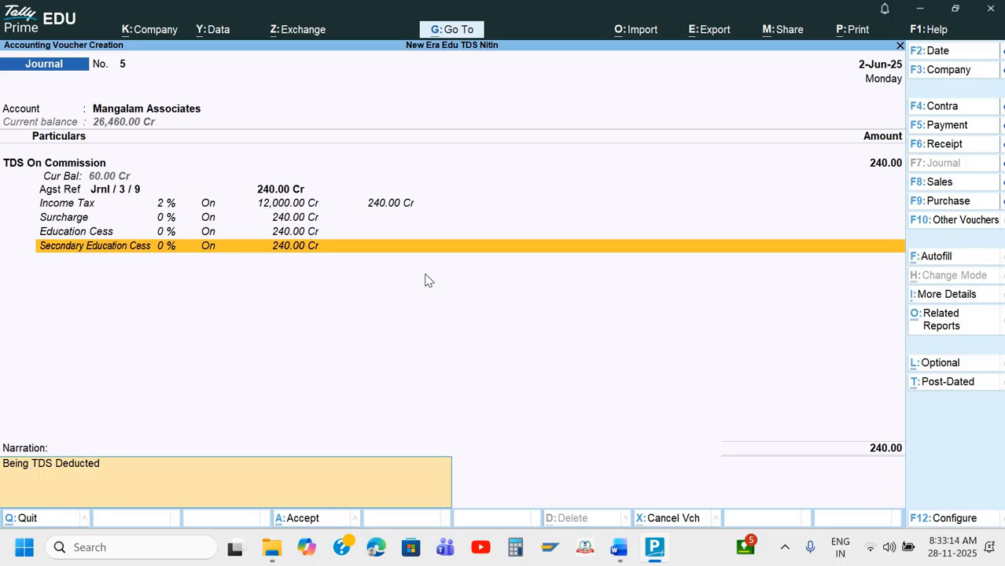
{"action": "type", "text": "on old bill"}
{"action": "key", "text": "Return"}
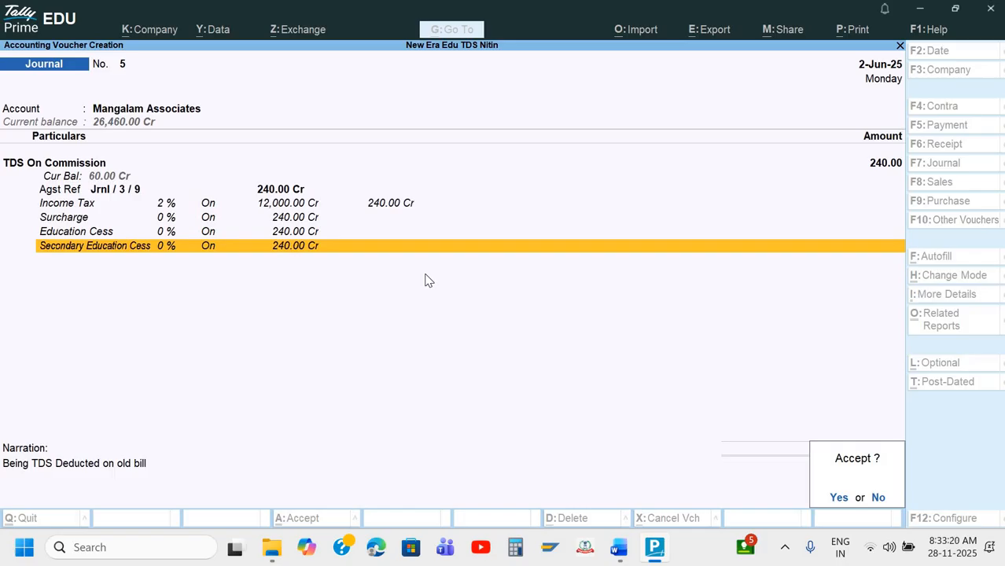
{"action": "key", "text": "Return"}
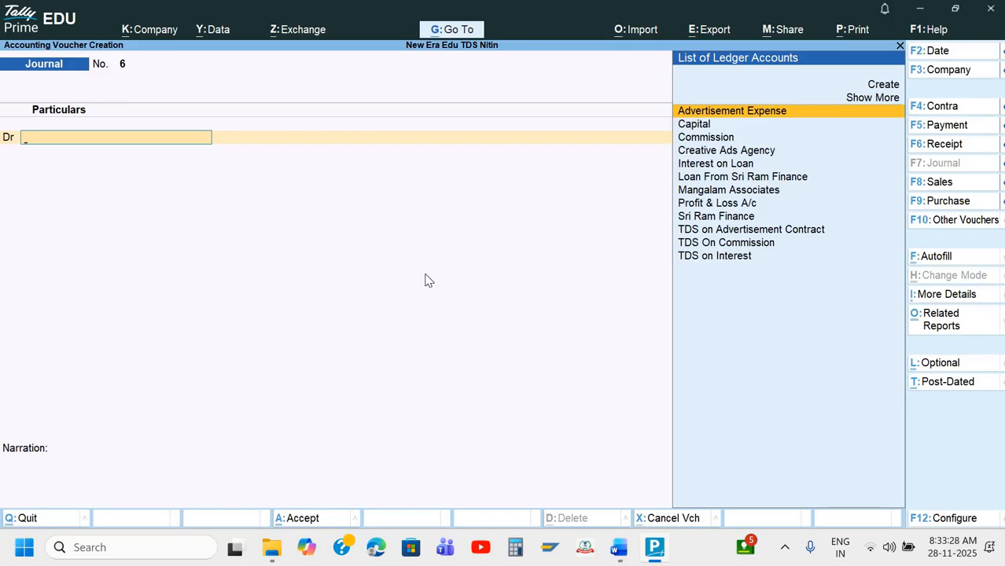
{"action": "key", "text": "Escape"}
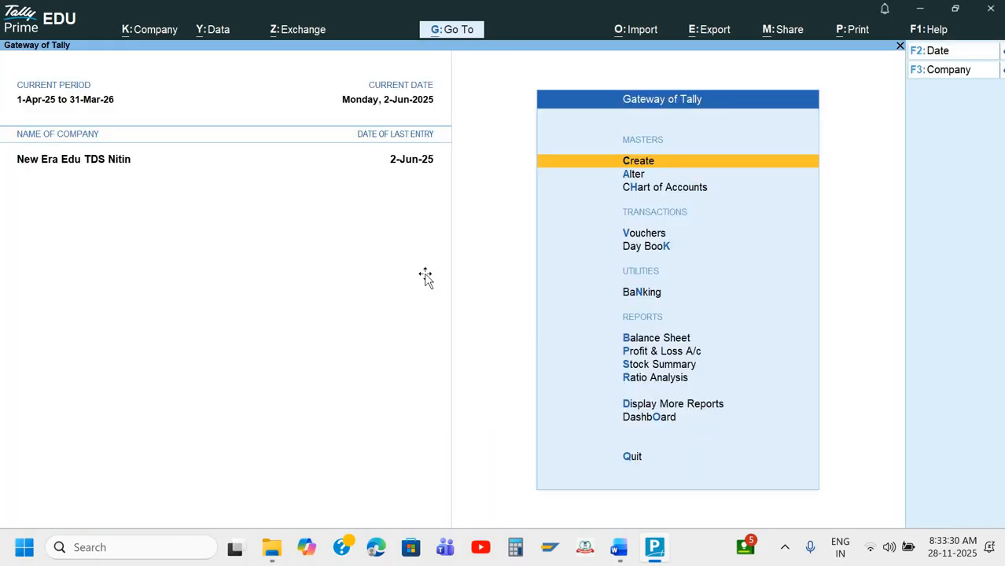
Switch to the Word document and read the note on Form 26Q with its example deduction table
{"action": "key", "text": "alt+Tab"}
{"action": "scroll", "coordinate": [425, 277], "scroll_direction": "down", "scroll_amount": 3}
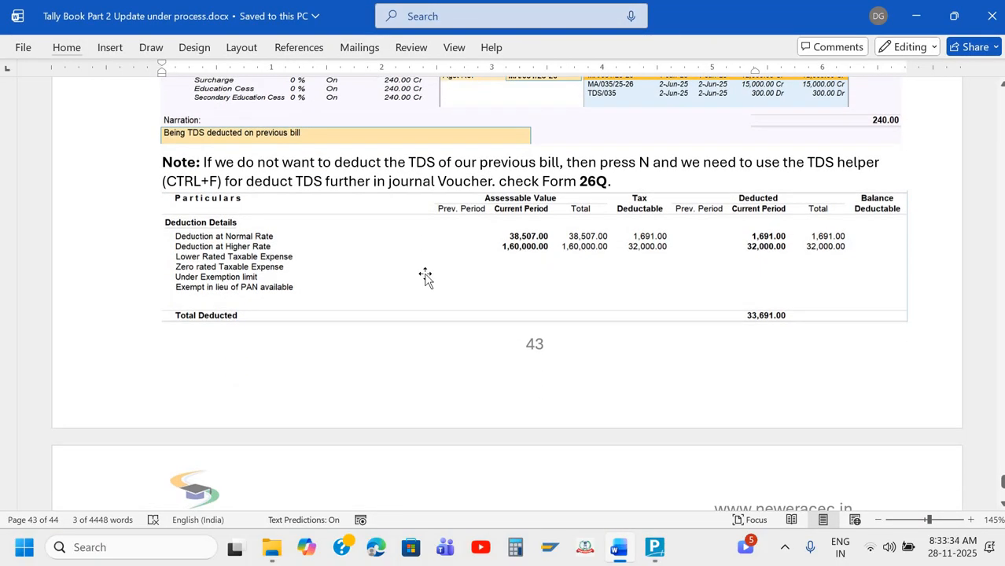
{"action": "scroll", "coordinate": [370, 220], "scroll_direction": "down", "scroll_amount": 1}
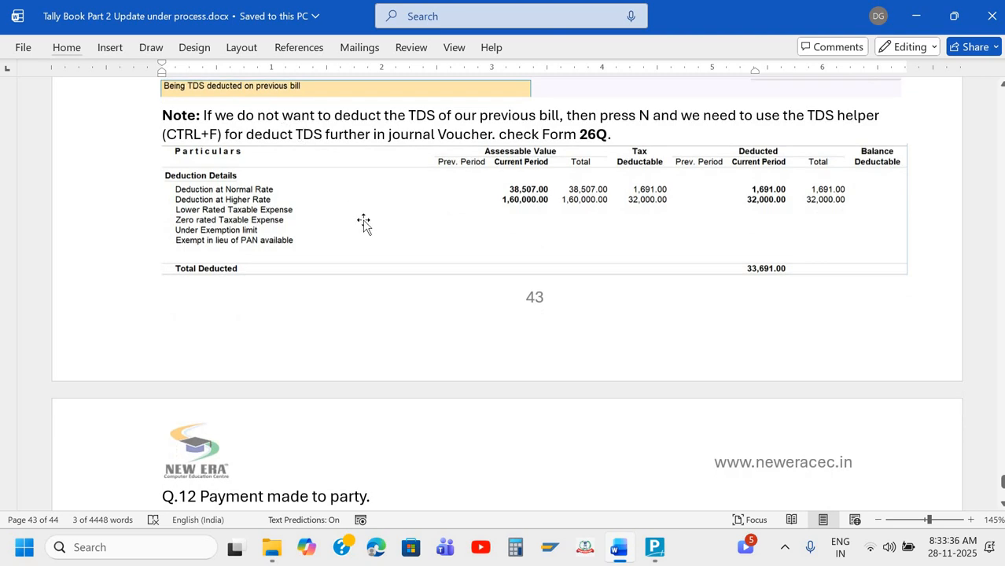
{"action": "scroll", "coordinate": [363, 223], "scroll_direction": "down", "scroll_amount": 1}
Switch back to TallyPrime and check the Form 26Q deduction details, including the party-wise amounts under Deduction at Normal Rate
{"action": "key", "text": "alt+Tab"}
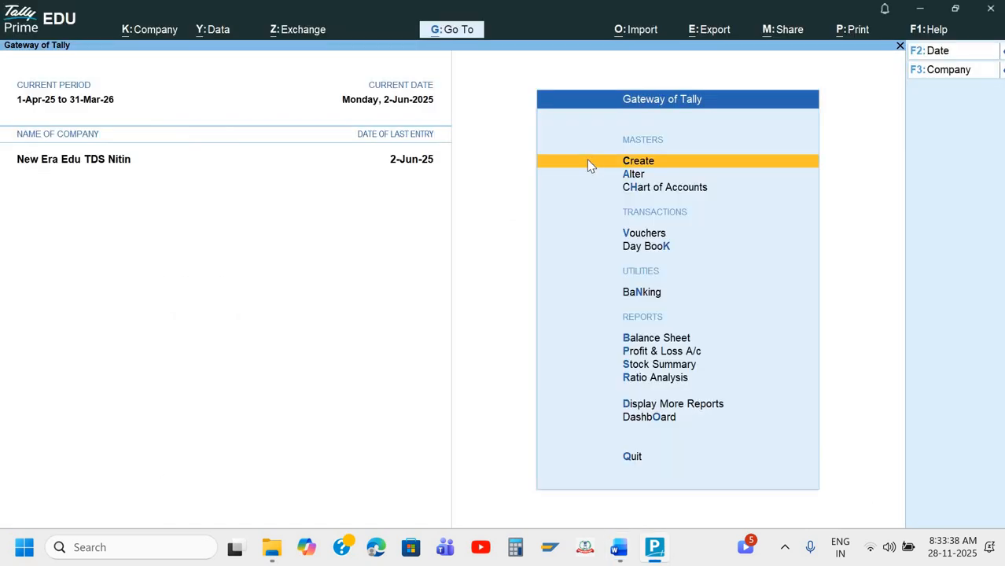
{"action": "key", "text": "d"}
{"action": "key", "text": "u"}
{"action": "key", "text": "t"}
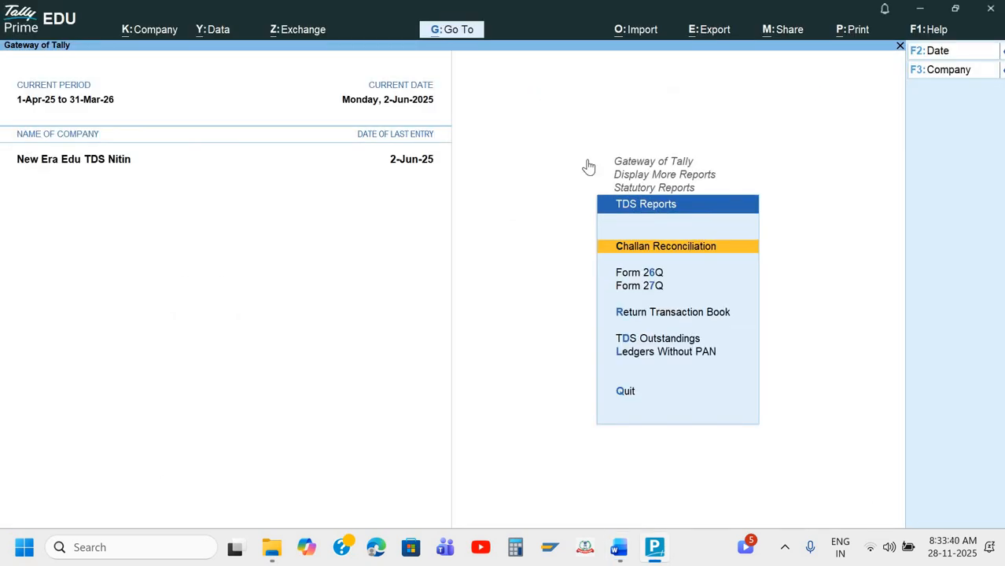
{"action": "key", "text": "6"}
{"action": "key", "text": "Down"}
{"action": "key", "text": "Down"}
{"action": "key", "text": "Down"}
{"action": "key", "text": "Down"}
{"action": "key", "text": "Down"}
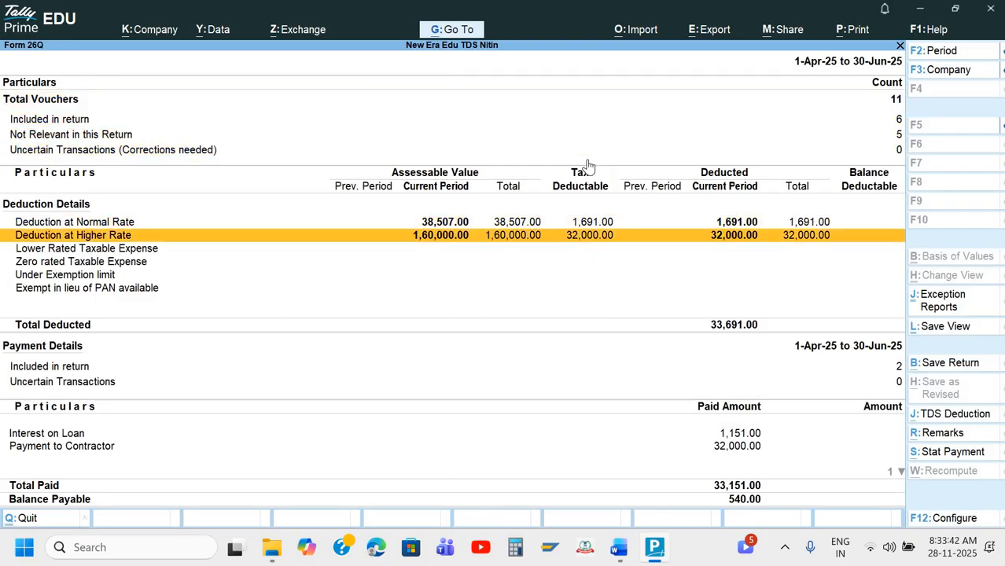
{"action": "key", "text": "Up"}
{"action": "key", "text": "Return"}
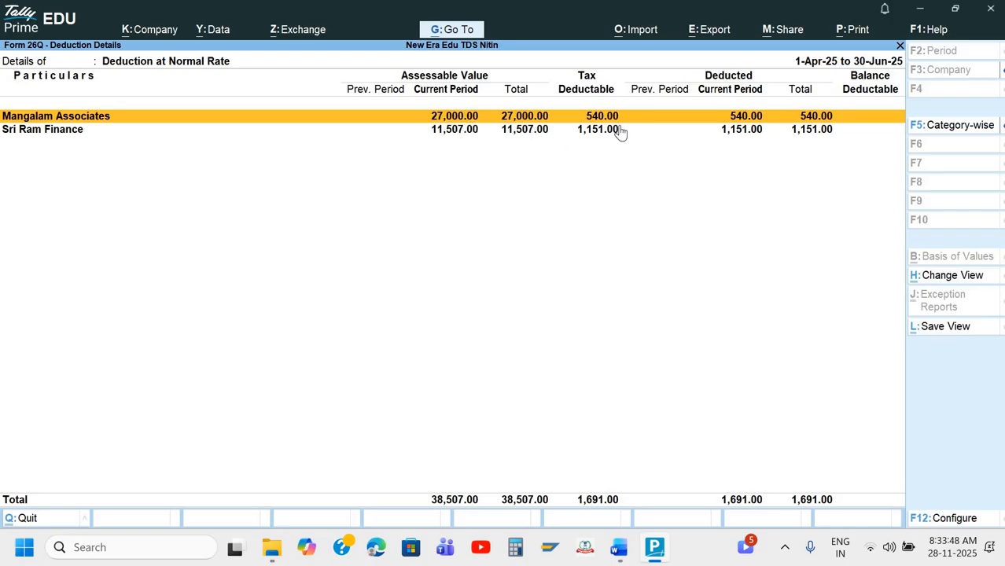
{"action": "key", "text": "Escape"}
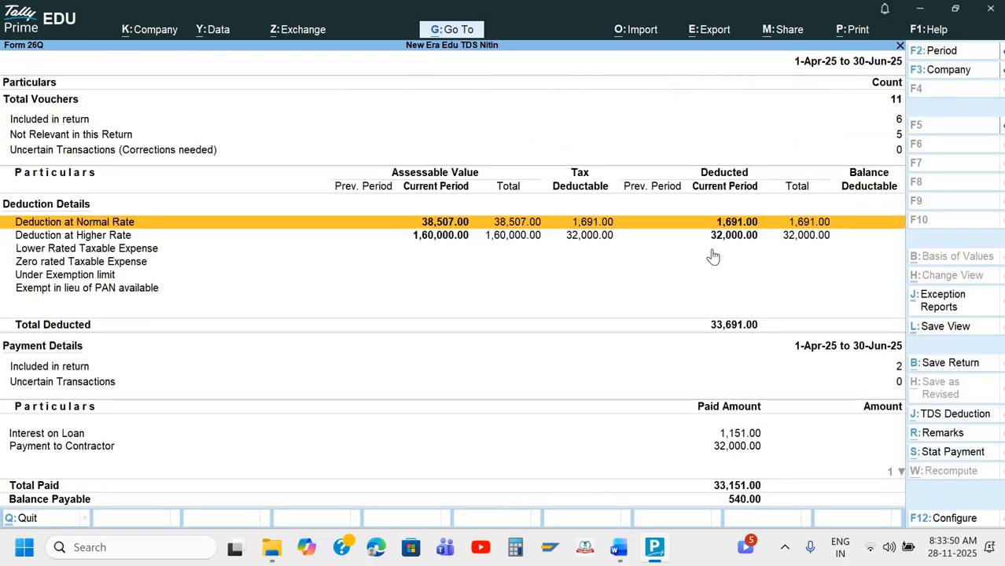
Switch to the Word document and read the Q.12 cheque for the payment made to the party
{"action": "key", "text": "alt+Tab"}
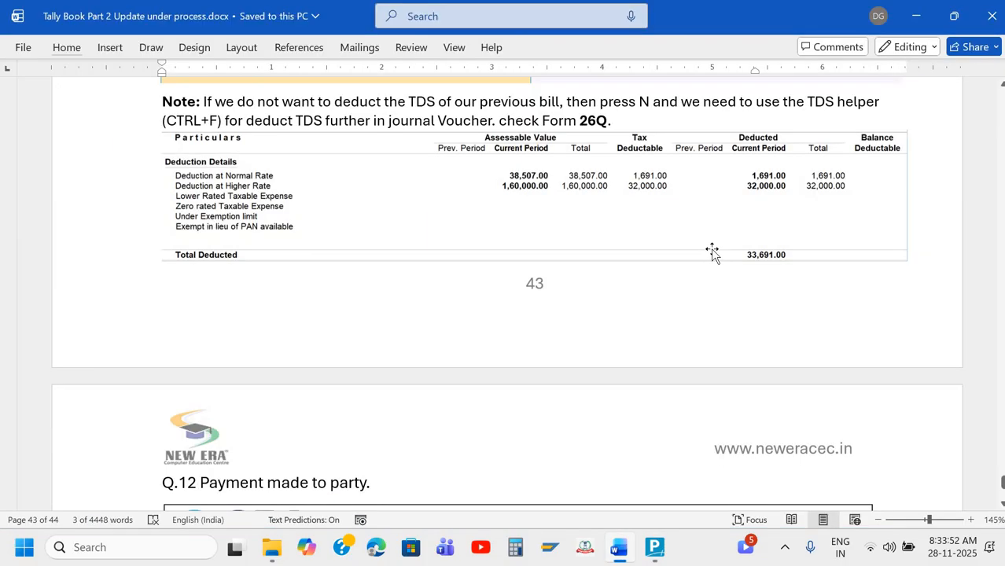
{"action": "scroll", "coordinate": [711, 250], "scroll_direction": "down", "scroll_amount": 5}
{"action": "scroll", "coordinate": [712, 250], "scroll_direction": "down", "scroll_amount": 1}
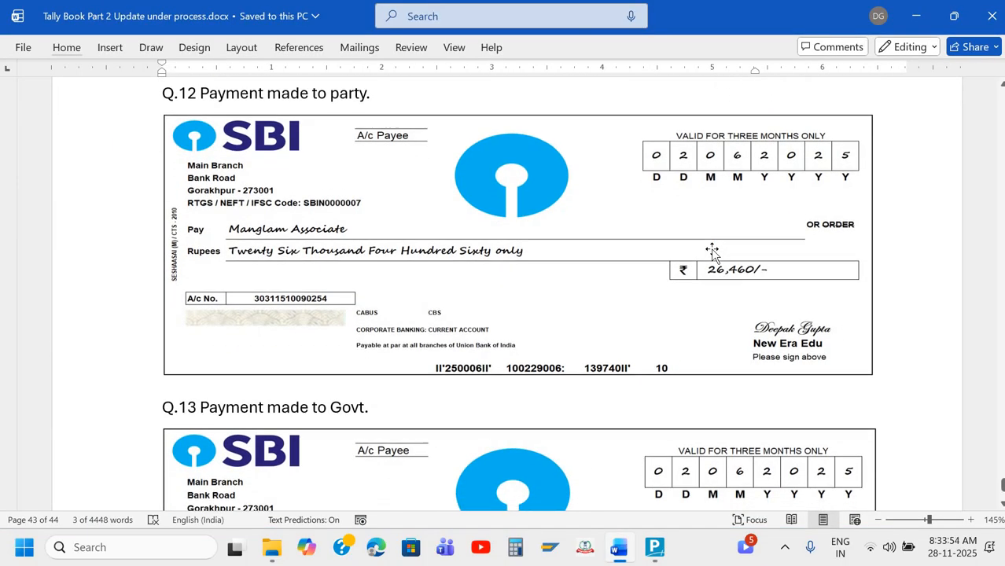
{"action": "scroll", "coordinate": [441, 284], "scroll_direction": "up", "scroll_amount": 3}
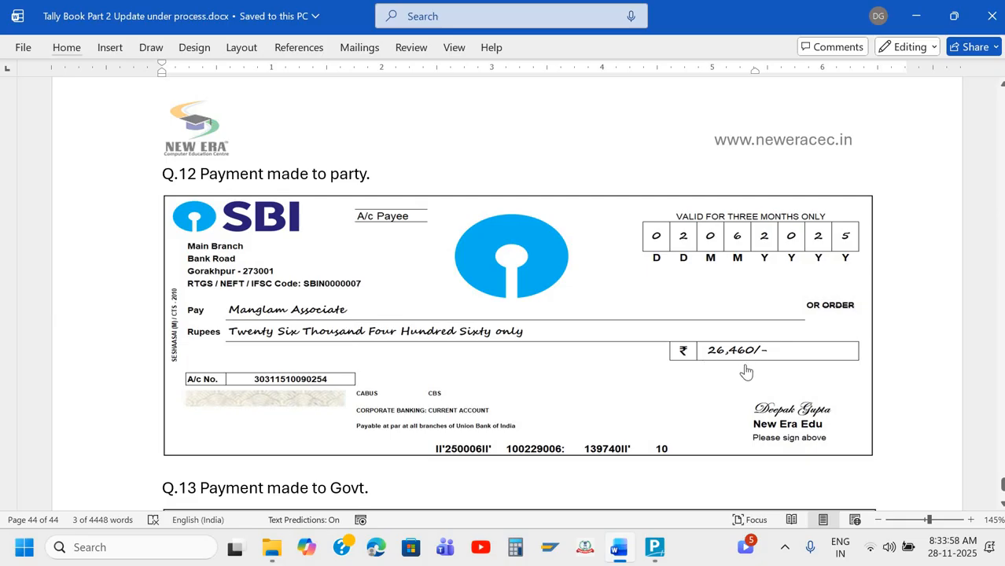
Switch back to TallyPrime, close the Form 26Q report and start a new payment voucher
{"action": "key", "text": "alt+Tab"}
{"action": "key", "text": "Escape"}
{"action": "key", "text": "Escape"}
{"action": "key", "text": "Escape"}
{"action": "key", "text": "Escape"}
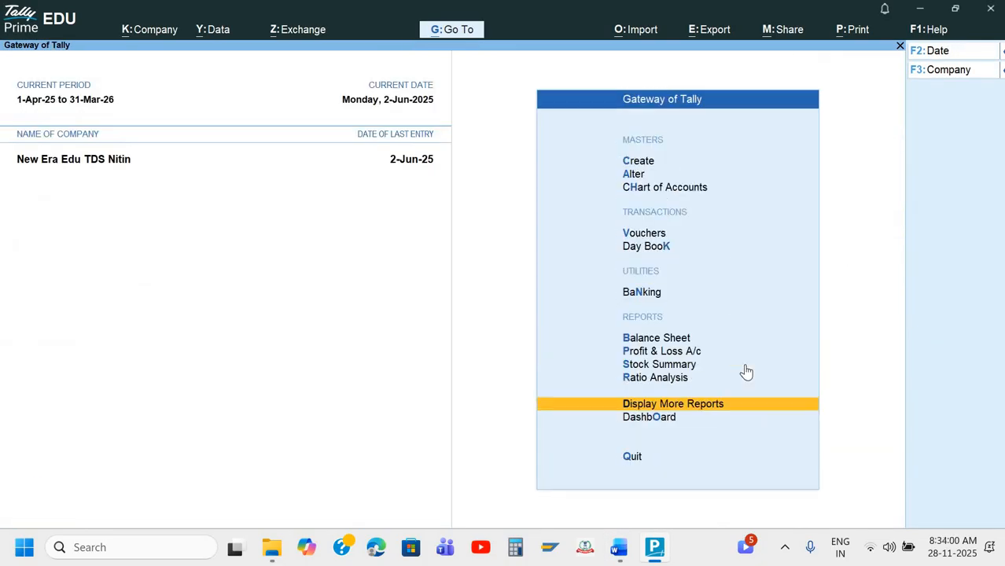
{"action": "key", "text": "Down"}
{"action": "key", "text": "Down"}
{"action": "key", "text": "Down"}
{"action": "key", "text": "Down"}
{"action": "key", "text": "Down"}
{"action": "key", "text": "Down"}
{"action": "key", "text": "Return"}
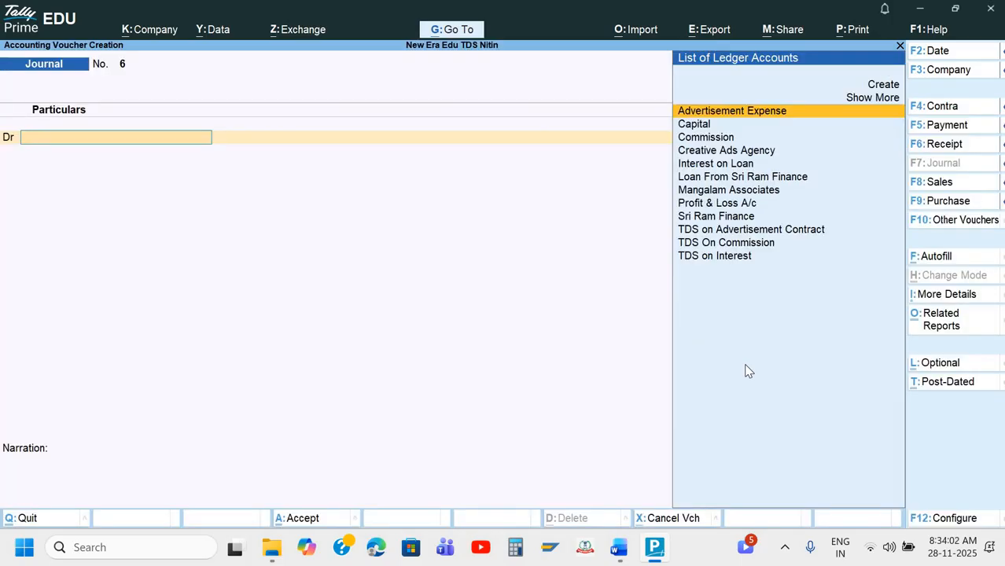
{"action": "key", "text": "F5"}
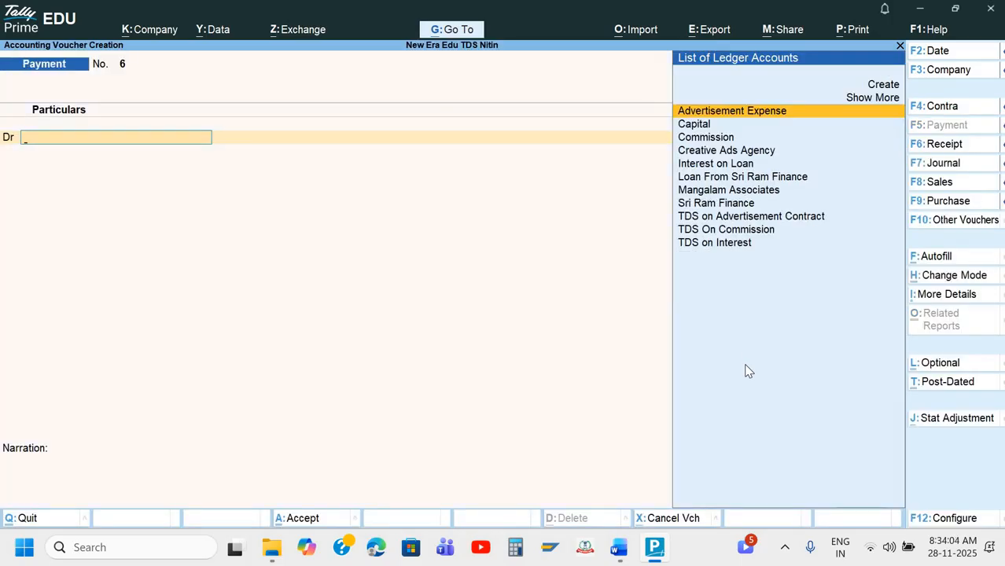
{"action": "type", "text": "Ma"}
{"action": "key", "text": "Return"}
{"action": "key", "text": "alt+Tab"}
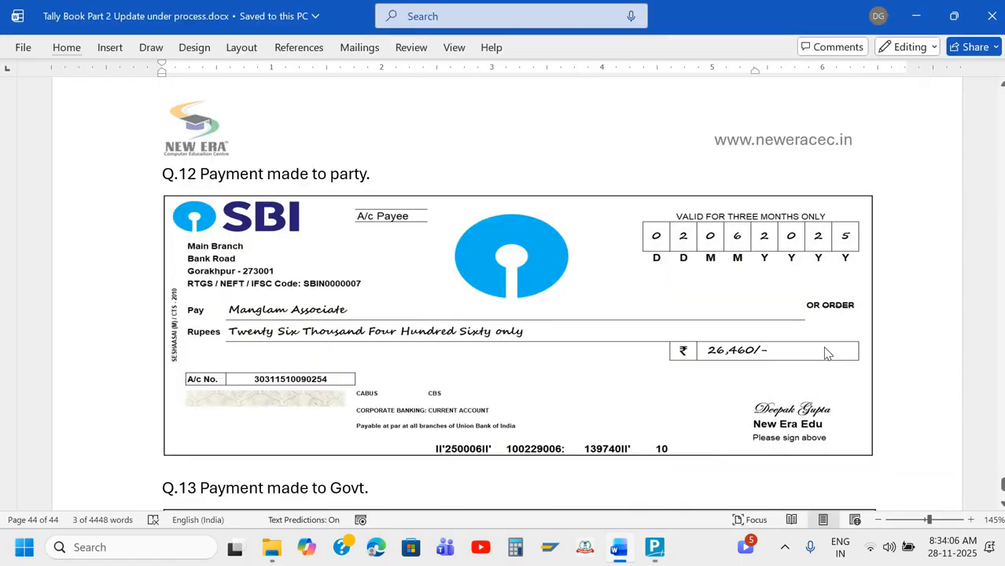
{"action": "key", "text": "alt+Tab"}
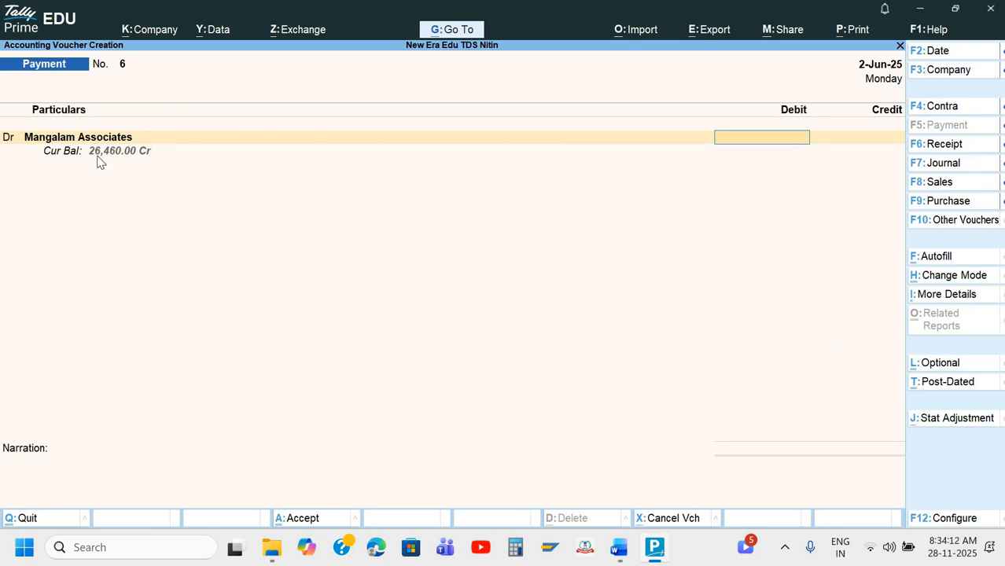
{"action": "type", "text": "26460"}
{"action": "key", "text": "Return"}
{"action": "key", "text": "Return"}
{"action": "key", "text": "Return"}
{"action": "key", "text": "BackSpace"}
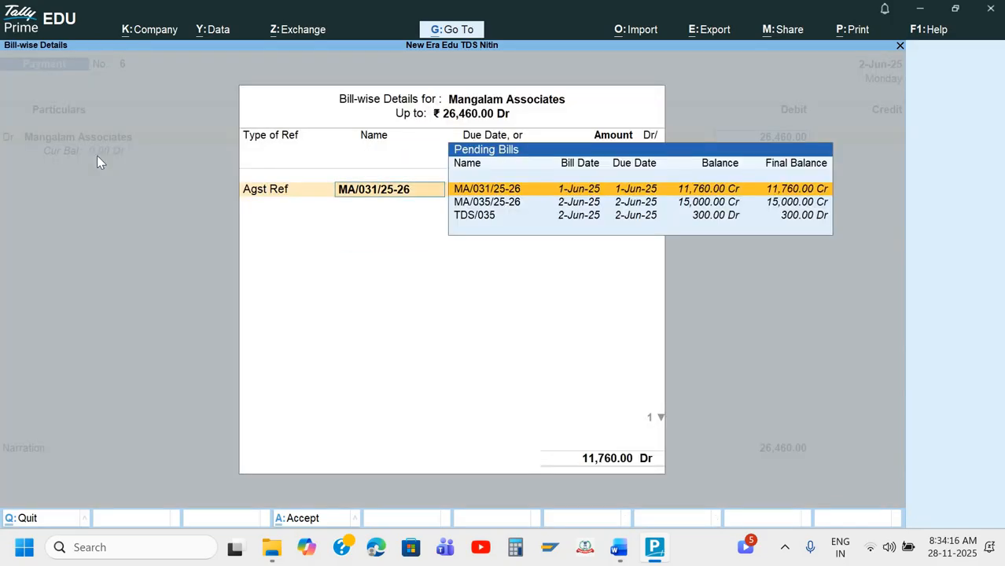
{"action": "key", "text": "BackSpace"}
{"action": "key", "text": "Escape"}
{"action": "key", "text": "Escape"}
{"action": "key", "text": "Return"}
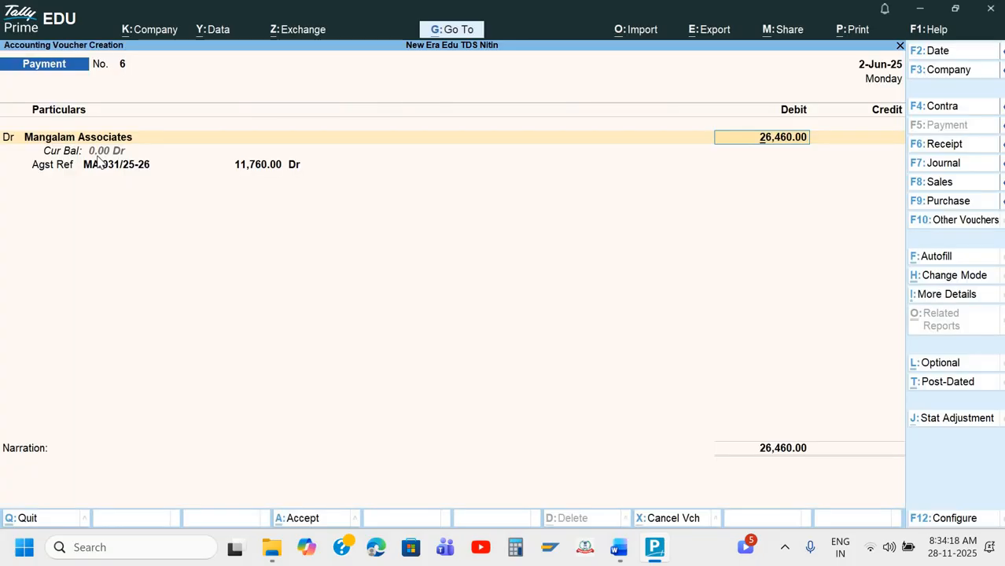
{"action": "key", "text": "Return"}
{"action": "key", "text": "Return"}
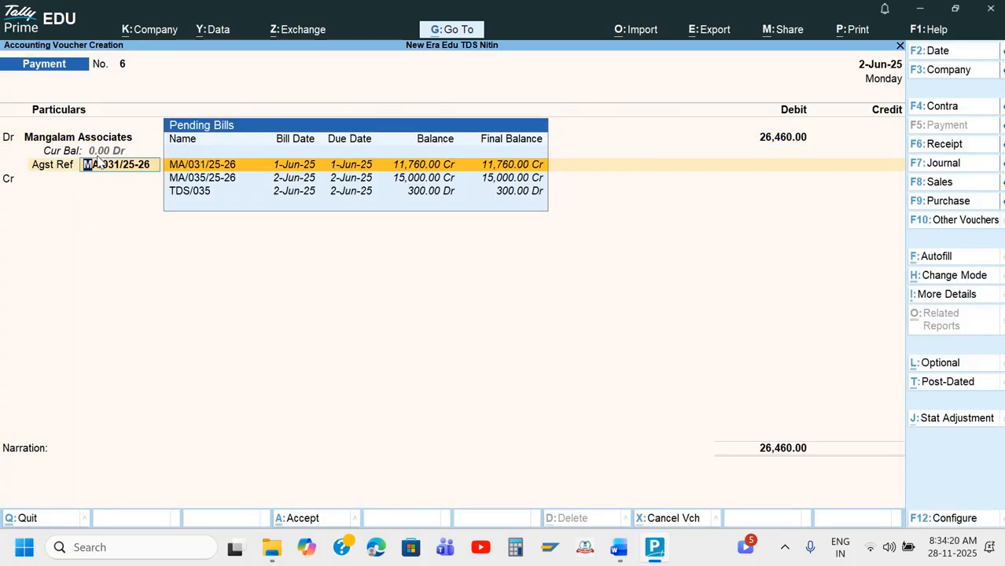
{"action": "key", "text": "Escape"}
{"action": "key", "text": "Escape"}
{"action": "key", "text": "Return"}
{"action": "key", "text": "Return"}
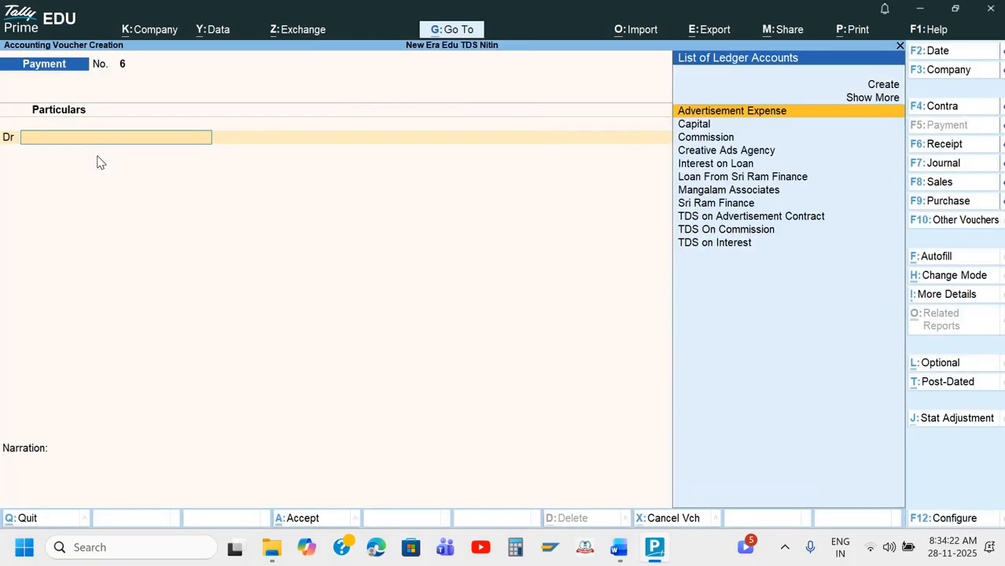
Debit Mangalam Associates with 26,460 in the payment voucher
{"action": "type", "text": "Ma"}
{"action": "key", "text": "Return"}
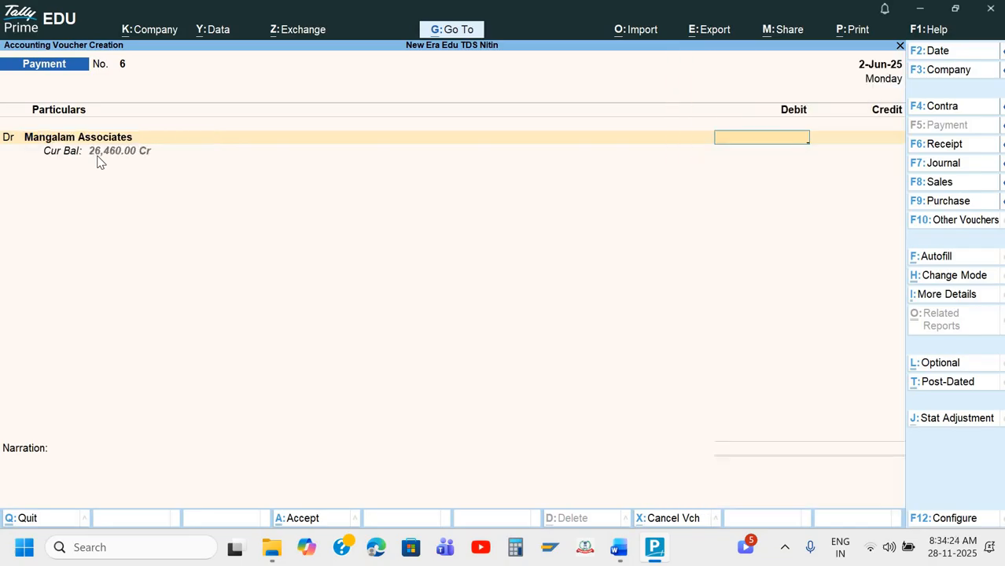
{"action": "type", "text": "26,"}
{"action": "type", "text": "460"}
{"action": "key", "text": "Return"}
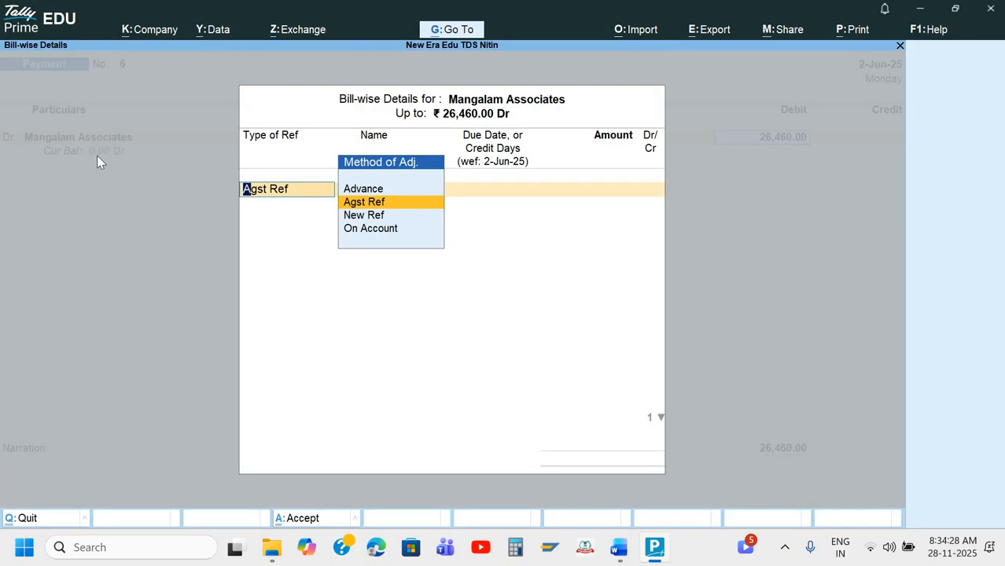
Allocate the payment bill-wise as Agst Ref to TDS/035 for 300 Cr, MA/031/25-26 for 11,760 Dr and MA/035/25-26 for 15,000 Dr
{"action": "key", "text": "Return"}
{"action": "key", "text": "Down"}
{"action": "key", "text": "Down"}
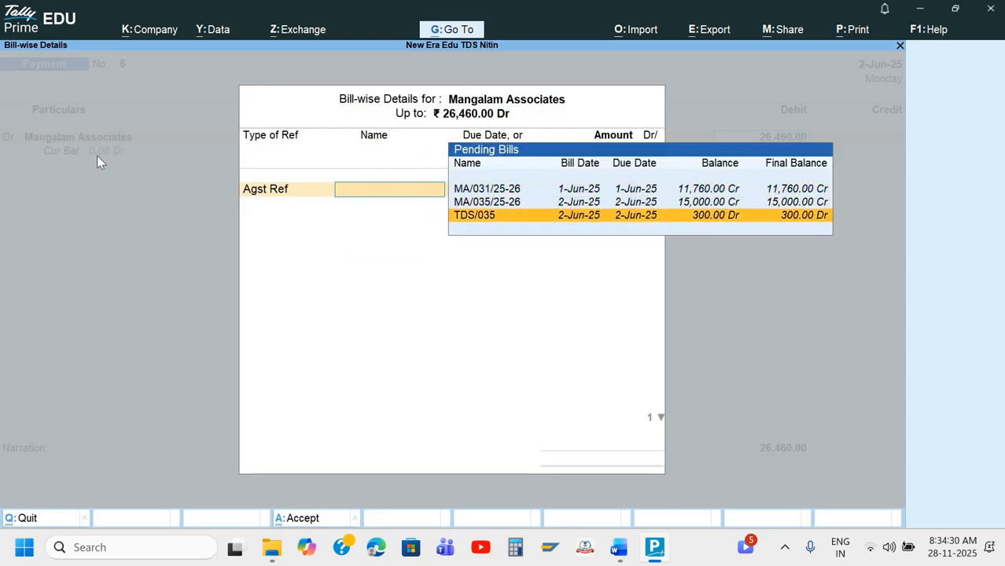
{"action": "key", "text": "Return"}
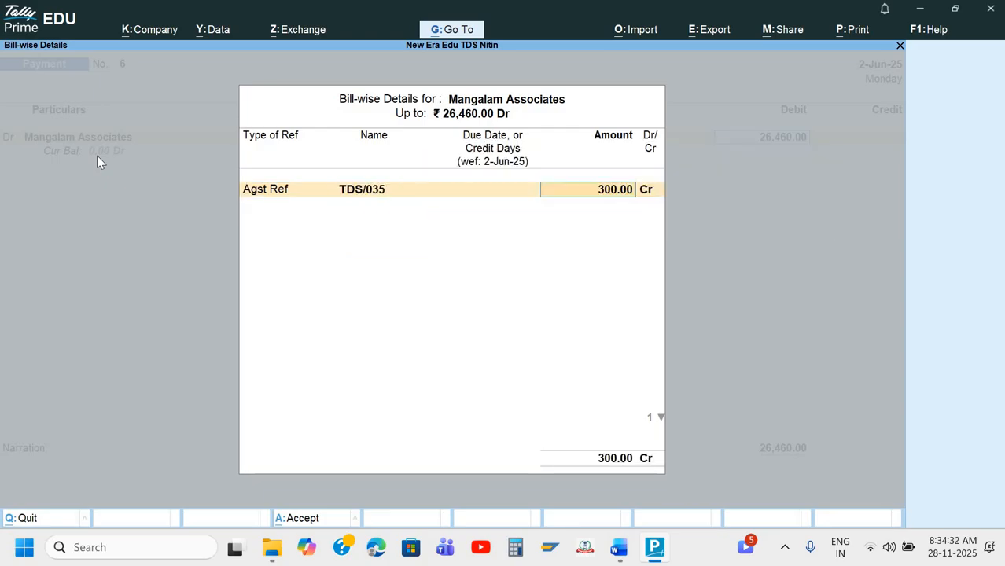
{"action": "key", "text": "Return"}
{"action": "key", "text": "Return"}
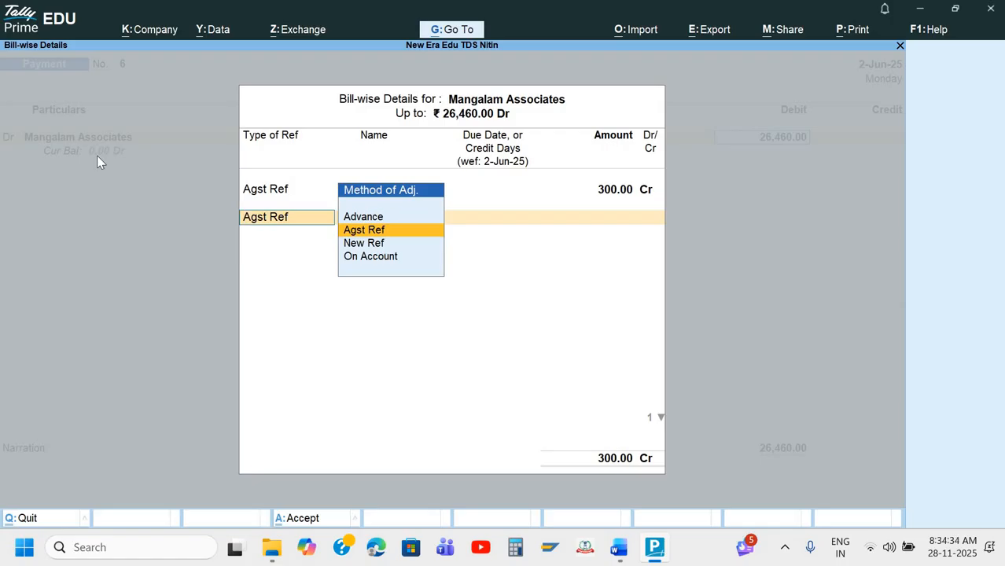
{"action": "key", "text": "Return"}
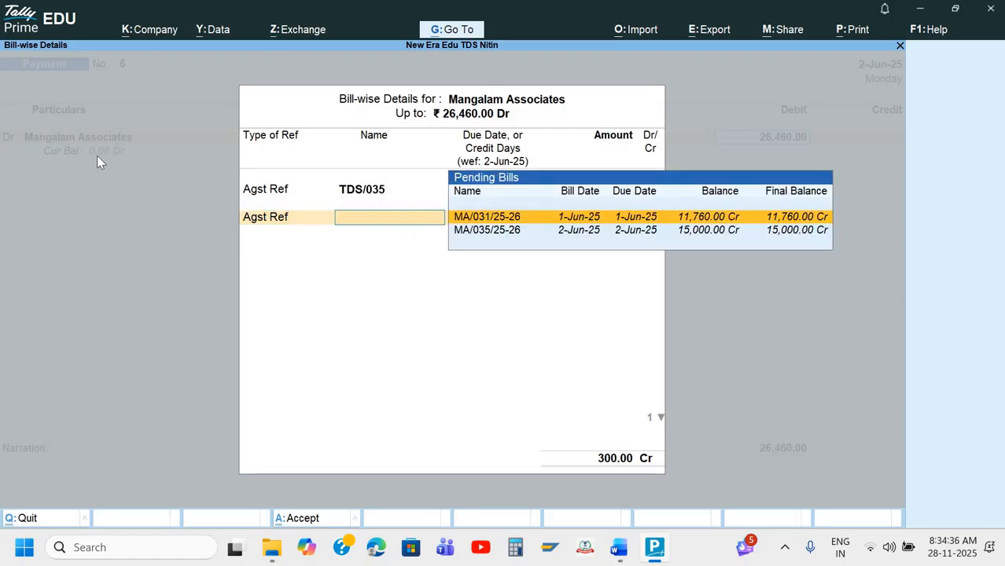
{"action": "key", "text": "Return"}
{"action": "key", "text": "Return"}
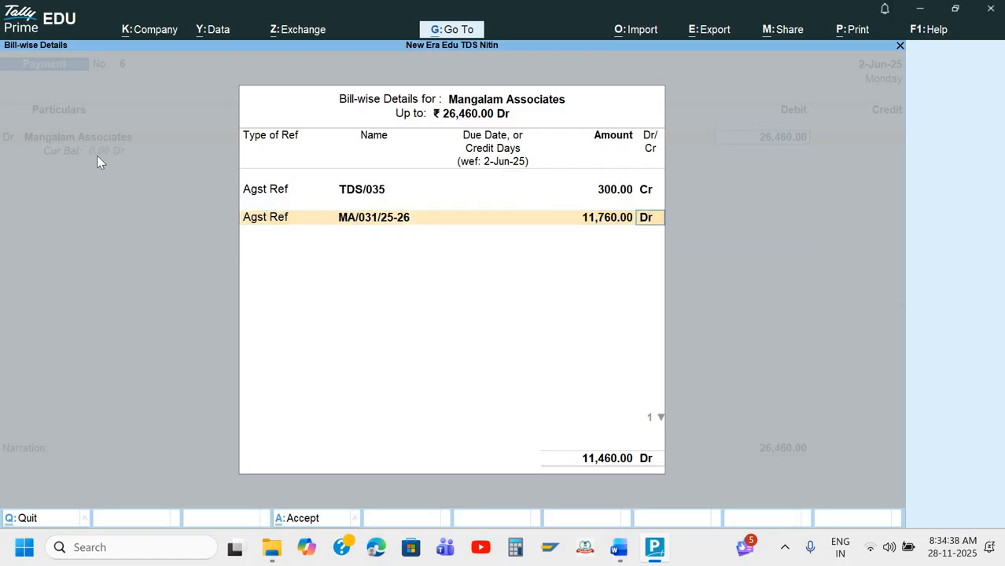
{"action": "key", "text": "Return"}
{"action": "key", "text": "Return"}
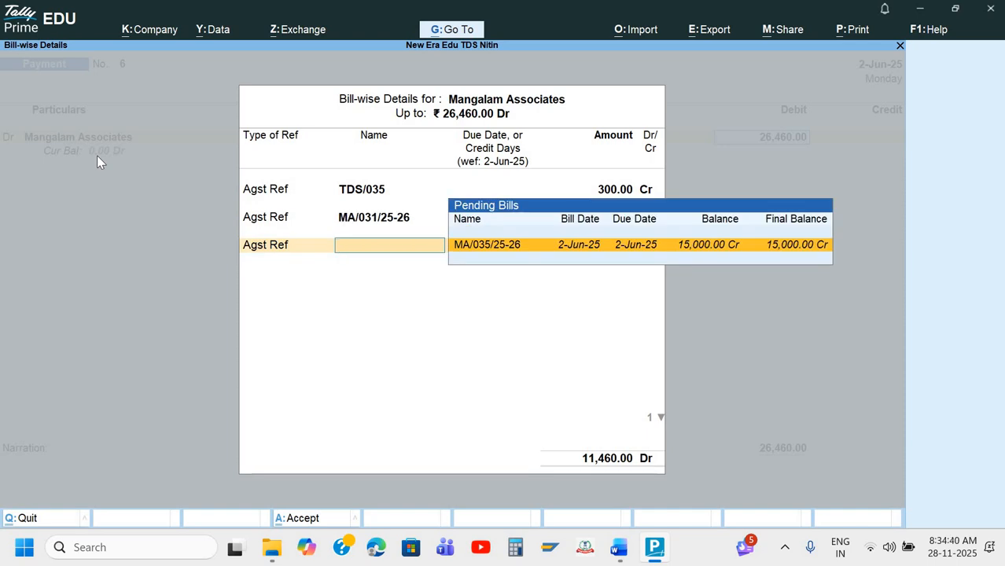
{"action": "key", "text": "Return"}
{"action": "key", "text": "Return"}
{"action": "key", "text": "Return"}
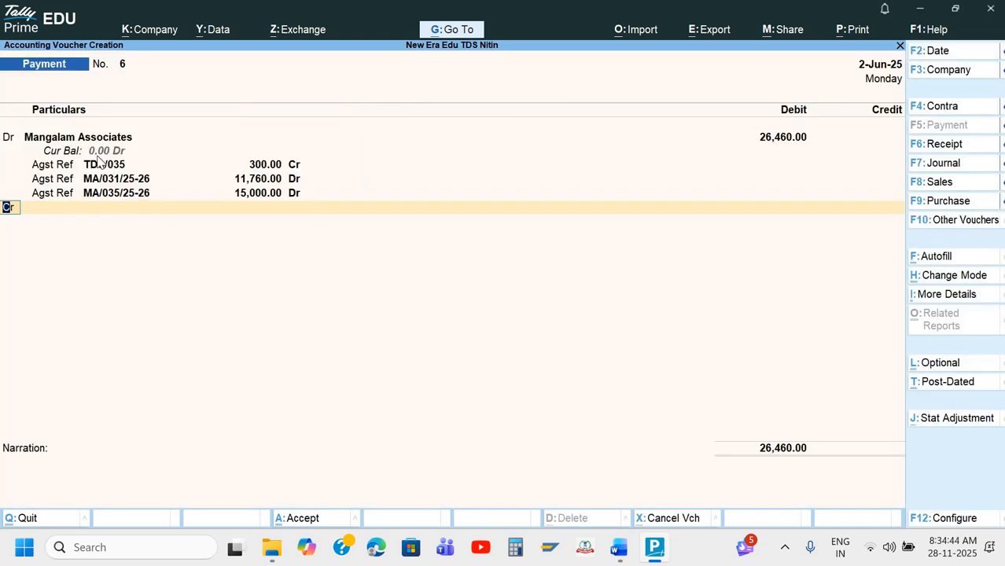
Credit SBI Bank A/c with 26,460 in the payment voucher and proceed to its bank allocation
{"action": "key", "text": "Return"}
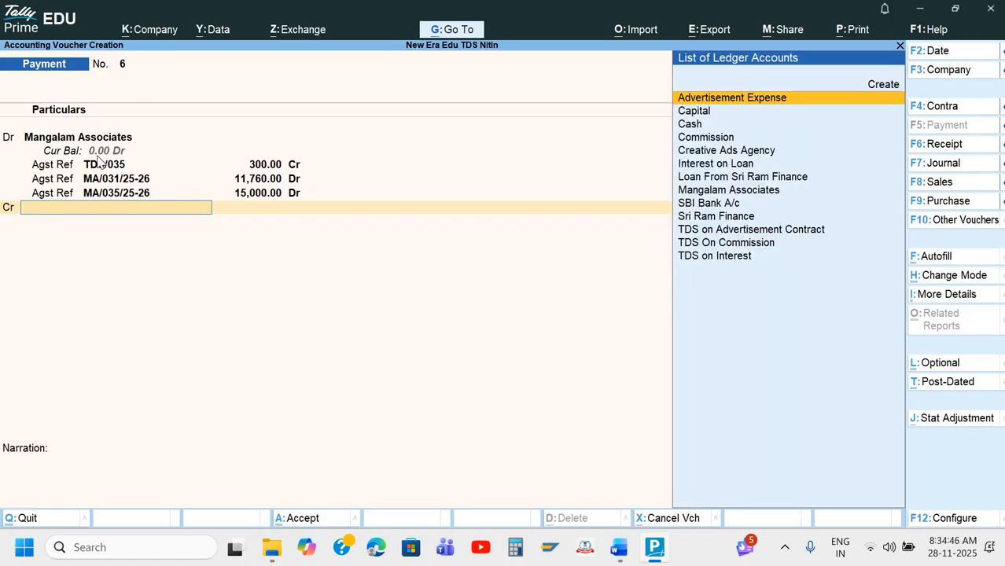
{"action": "key", "text": "Down"}
{"action": "key", "text": "Down"}
{"action": "key", "text": "Down"}
{"action": "key", "text": "Down"}
{"action": "key", "text": "Down"}
{"action": "key", "text": "Down"}
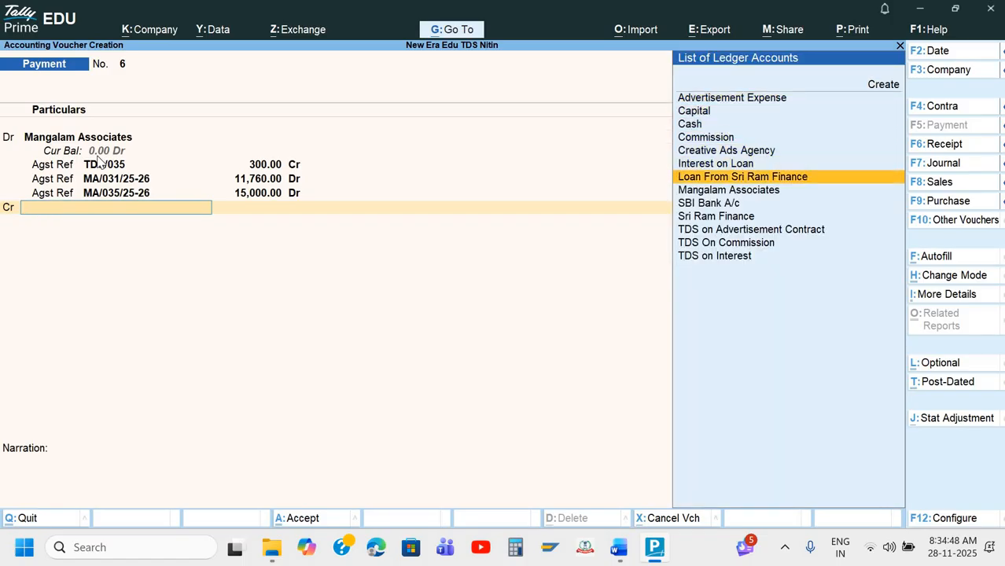
{"action": "key", "text": "Down"}
{"action": "key", "text": "Down"}
{"action": "key", "text": "Return"}
{"action": "key", "text": "Return"}
{"action": "key", "text": "Return"}
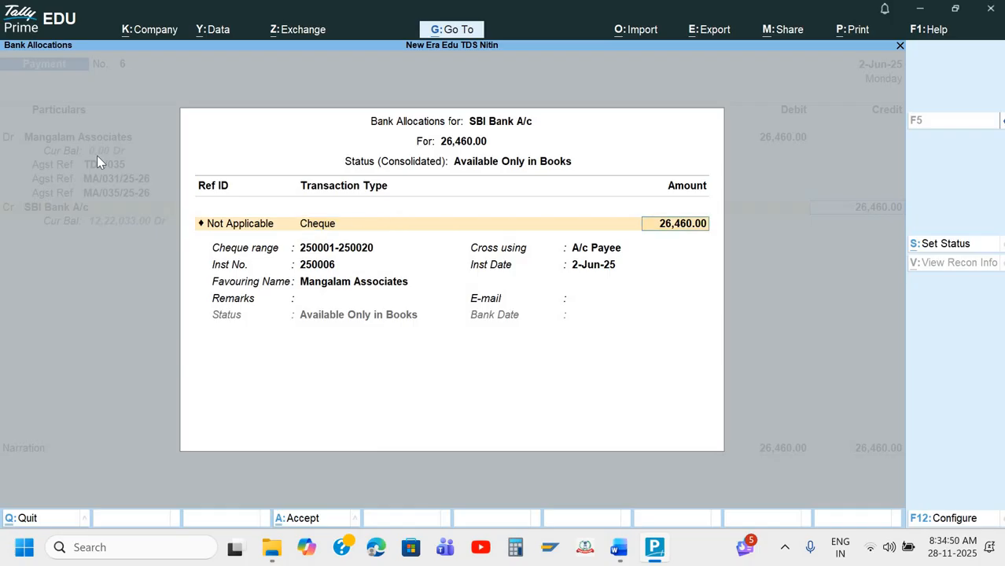
Check the cheque number against the Q.12 cheque in the Word document and accept the bank allocation with Inst No. 250006 in TallyPrime
{"action": "key", "text": "Return"}
{"action": "key", "text": "Return"}
{"action": "key", "text": "alt+Tab"}
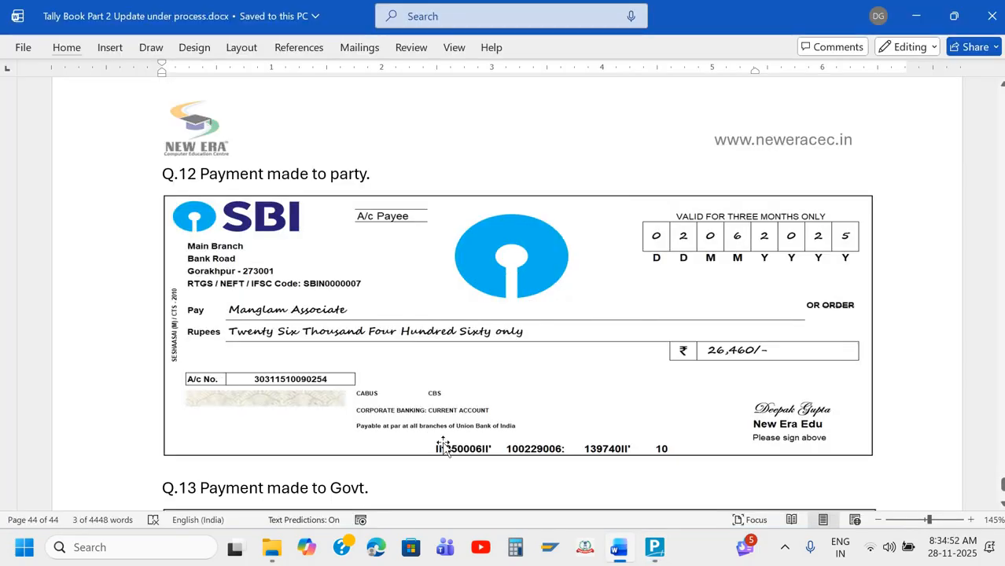
{"action": "scroll", "coordinate": [466, 393], "scroll_direction": "down", "scroll_amount": 2}
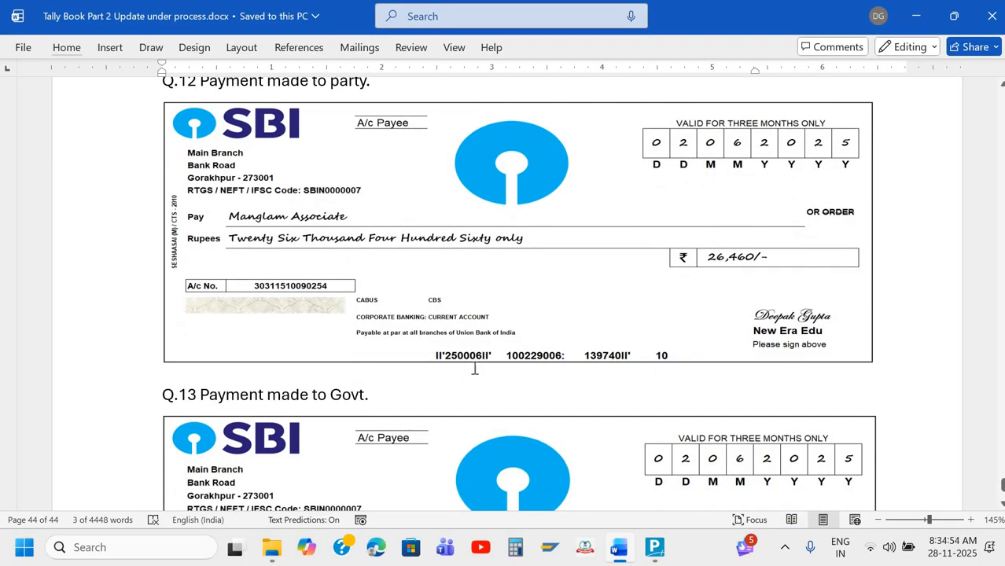
{"action": "key", "text": "alt+Tab"}
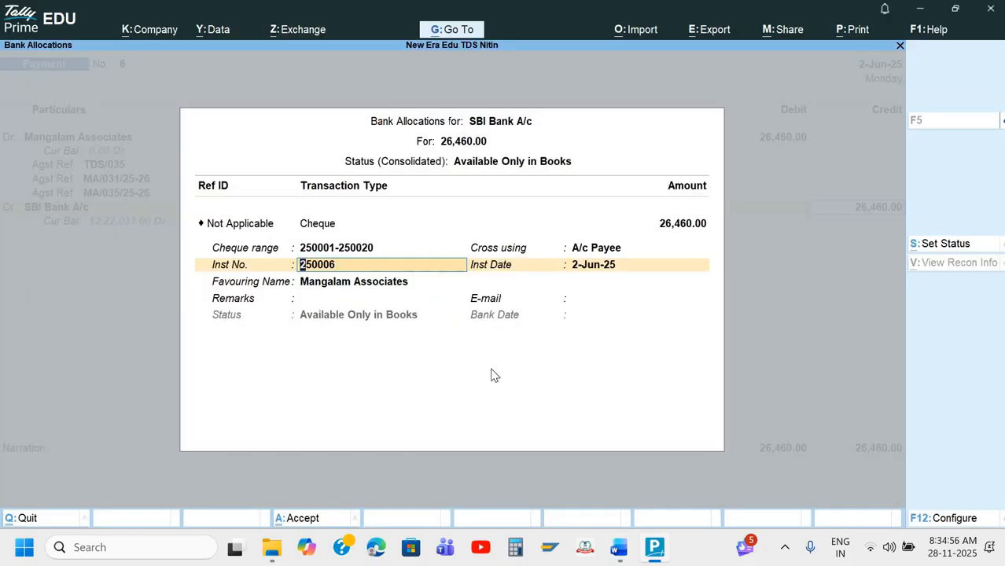
{"action": "key", "text": "Return"}
{"action": "key", "text": "Return"}
{"action": "key", "text": "Return"}
{"action": "key", "text": "Return"}
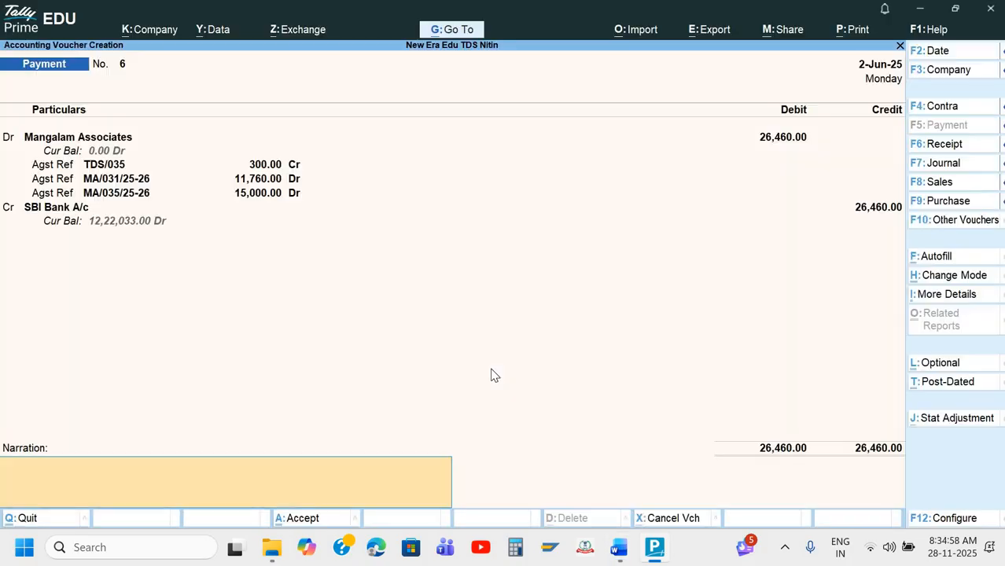
Enter the narration "Being payment made" and save the Mangalam Associates payment voucher
{"action": "type", "text": "Being payment made"}
{"action": "key", "text": "Return"}
{"action": "key", "text": "y"}
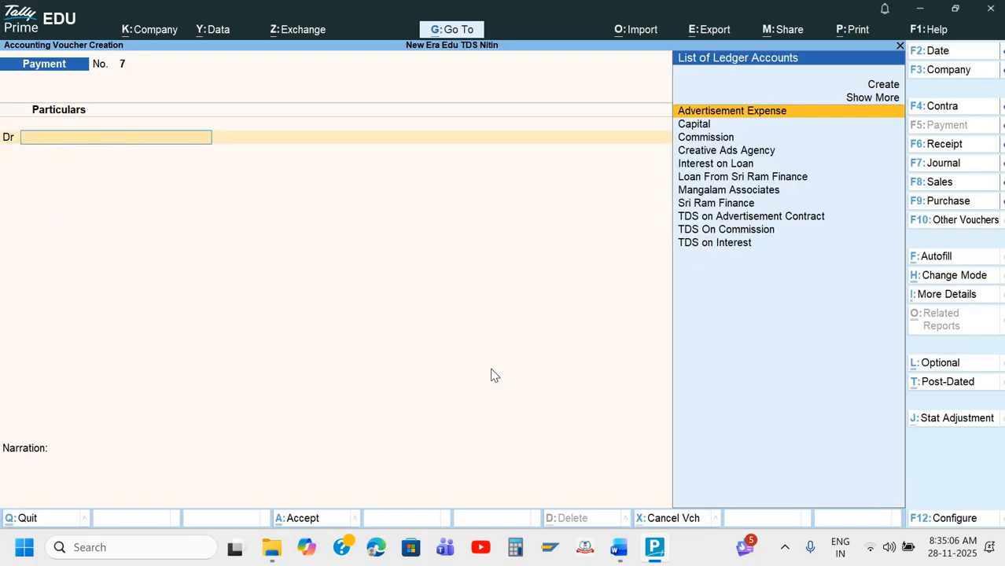
Read the Q.13 government payment cheque in the Word document, switch back to TallyPrime and open Autofill in a fresh payment voucher
{"action": "key", "text": "alt+Tab"}
{"action": "scroll", "coordinate": [492, 369], "scroll_direction": "down", "scroll_amount": 5}
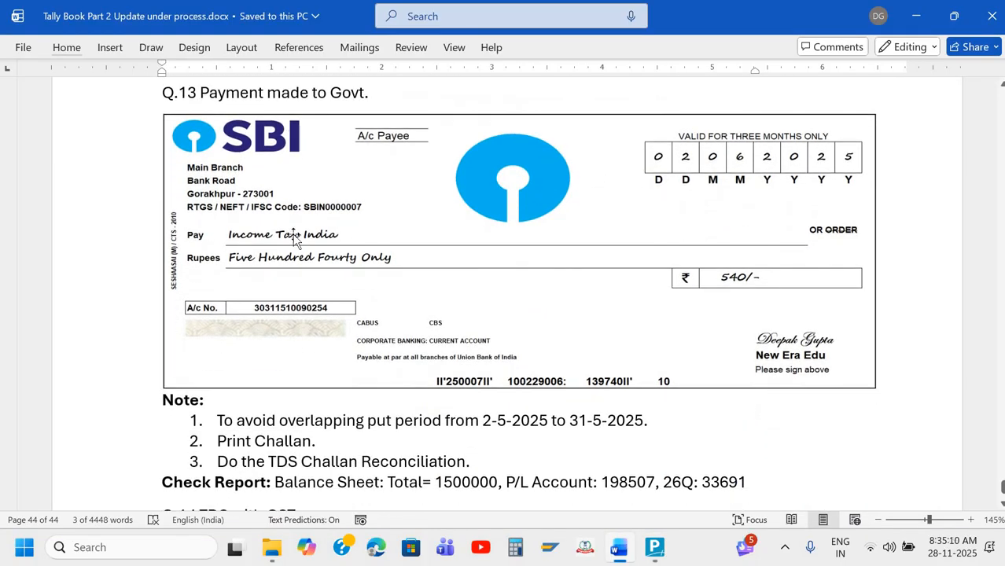
{"action": "key", "text": "alt+Tab"}
{"action": "key", "text": "Escape"}
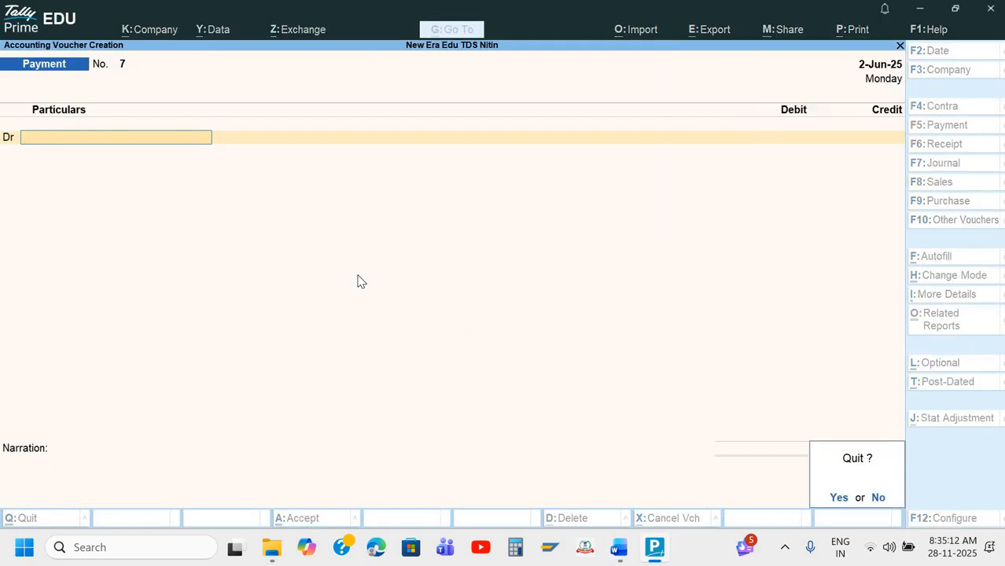
{"action": "key", "text": "y"}
{"action": "key", "text": "Return"}
{"action": "key", "text": "alt"}
{"action": "key", "text": "alt+f"}
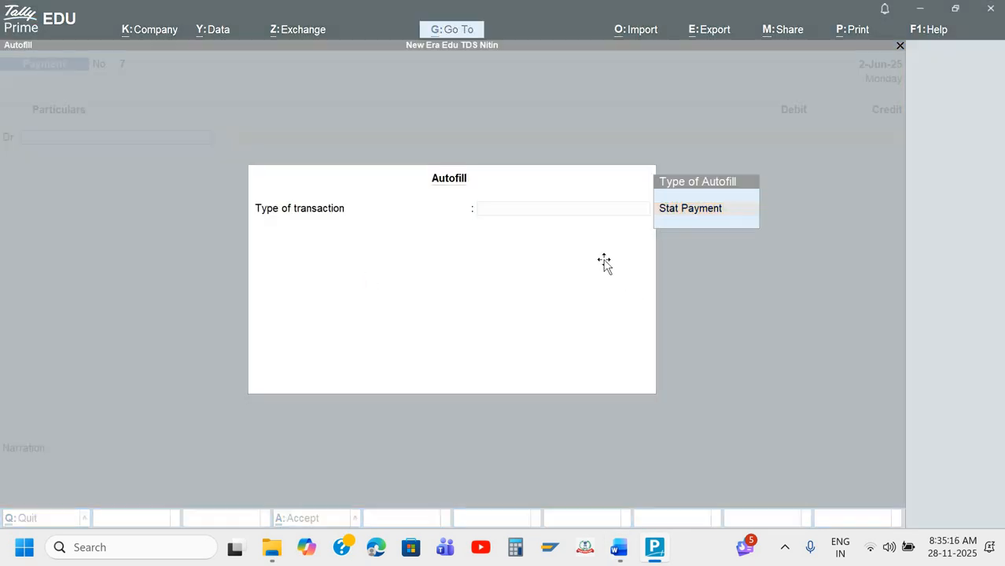
Set the autofill transaction type to Stat Payment and the tax type to TDS
{"action": "key", "text": "alt+Tab"}
{"action": "key", "text": "alt+Tab"}
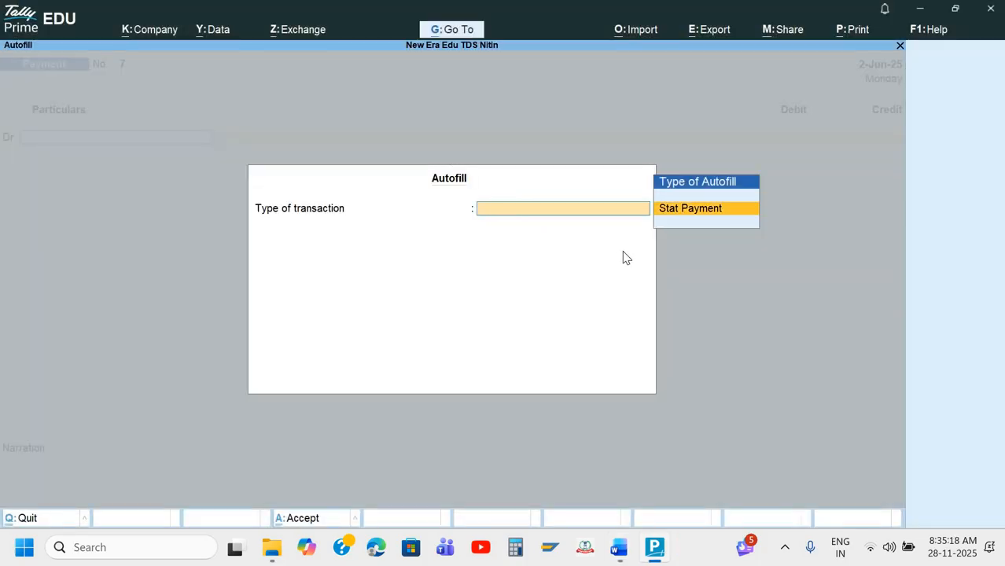
{"action": "key", "text": "Return"}
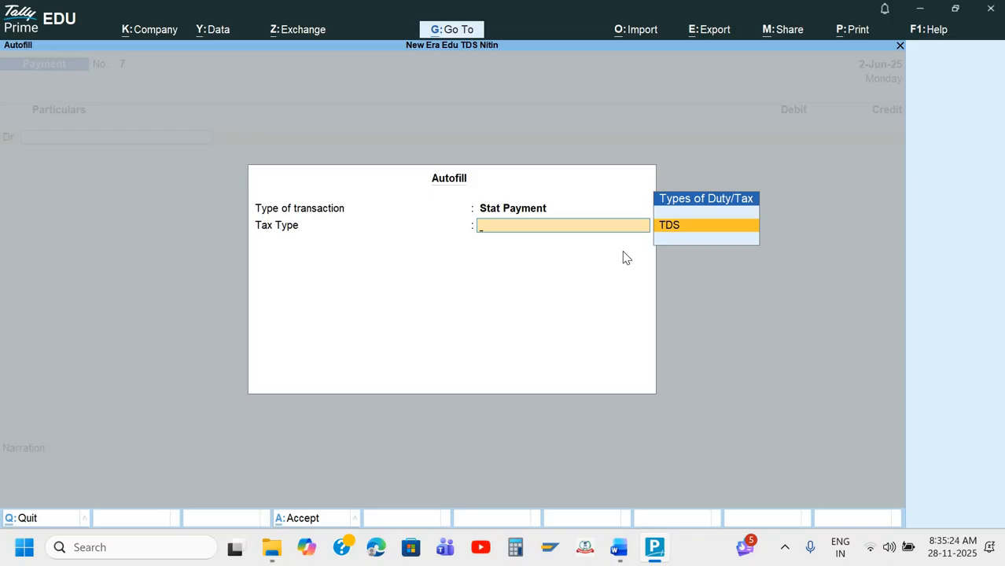
{"action": "key", "text": "Return"}
{"action": "key", "text": "Return"}
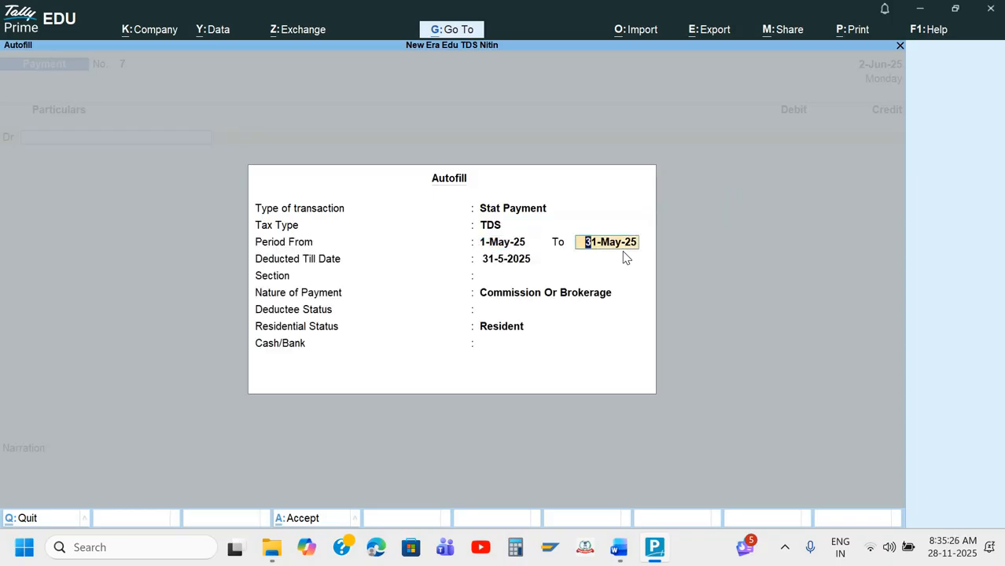
Set the autofill period from 1-Jun-25 to 2-Jun-25 and the deducted-till date to 2-6-2025
{"action": "key", "text": "shift+Tab"}
{"action": "type", "text": "1-"}
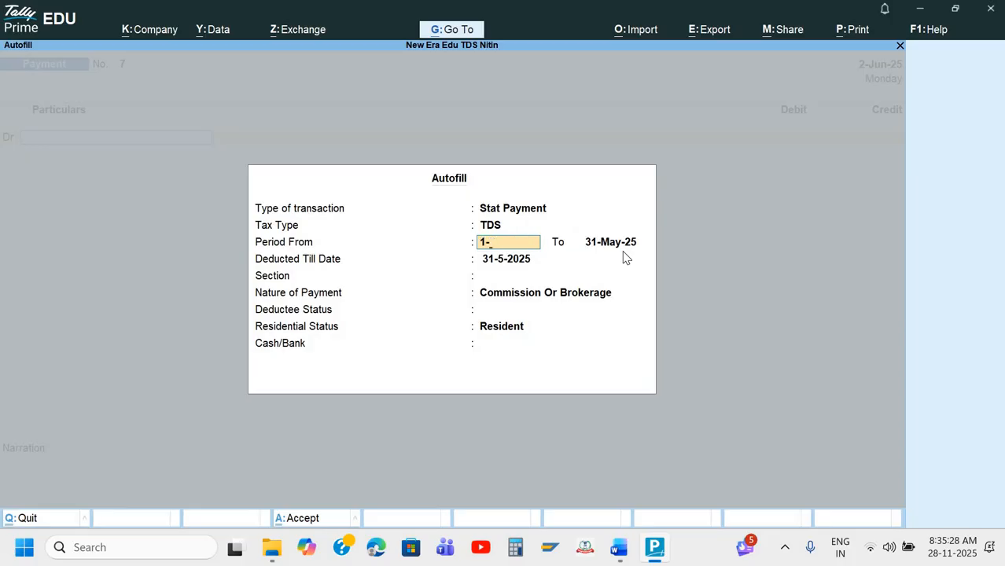
{"action": "type", "text": "6"}
{"action": "key", "text": "Return"}
{"action": "type", "text": "2-6"}
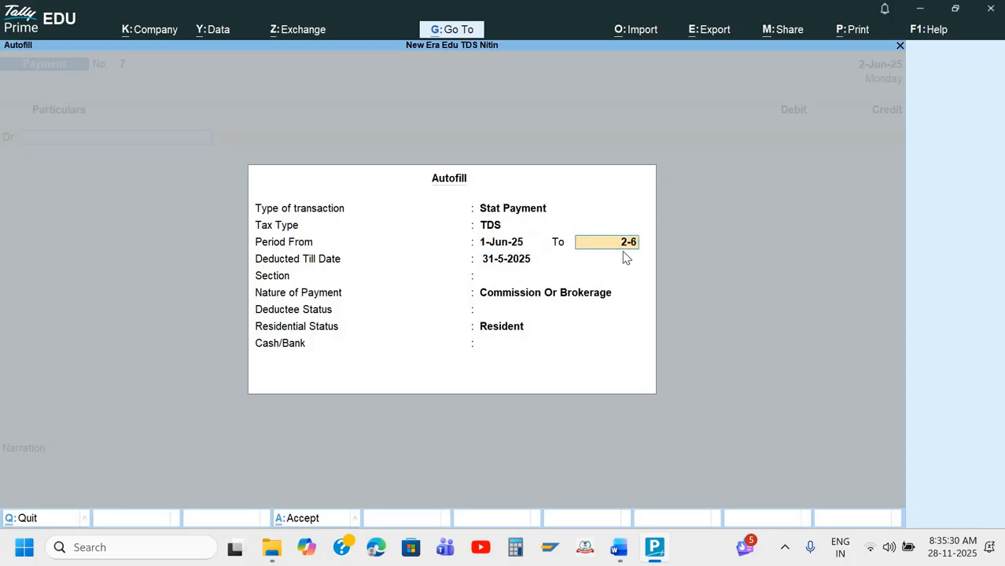
{"action": "key", "text": "Return"}
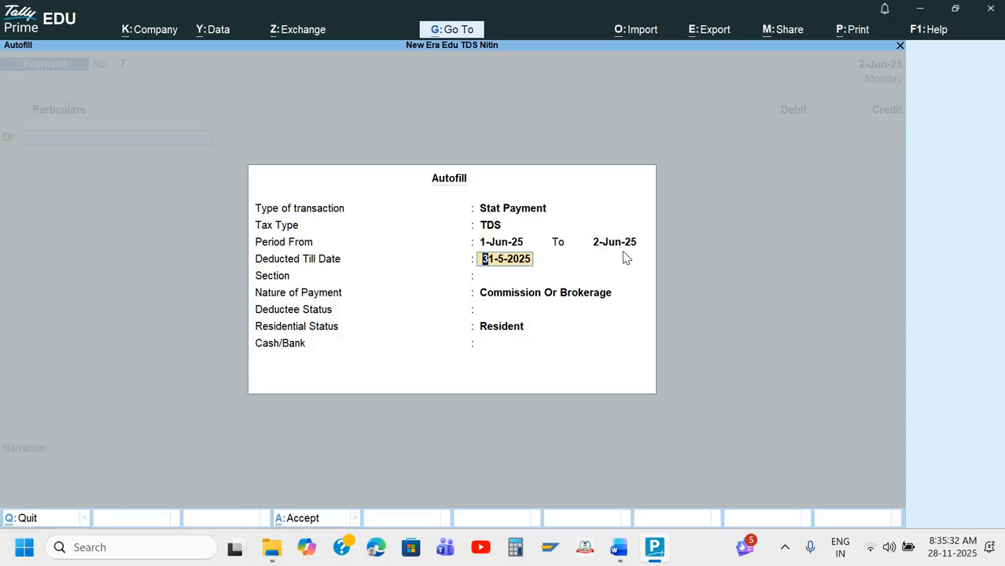
{"action": "type", "text": "2-6"}
{"action": "key", "text": "Return"}
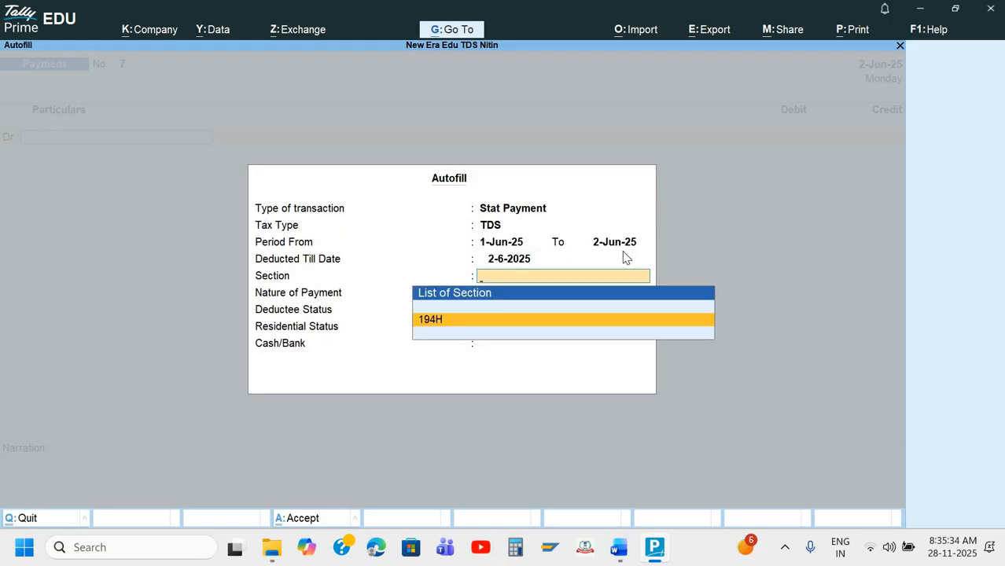
Fill the TDS payment for section 194H, Commission Or Brokerage, deductee status Non Company, residential status Resident and bank SBI Bank A/c
{"action": "key", "text": "Return"}
{"action": "key", "text": "Return"}
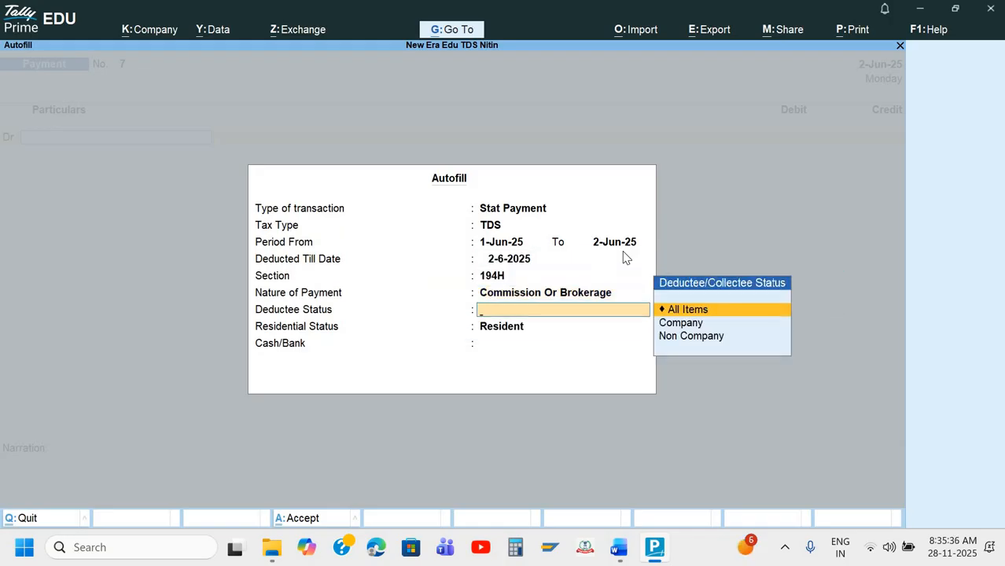
{"action": "key", "text": "Down"}
{"action": "key", "text": "Down"}
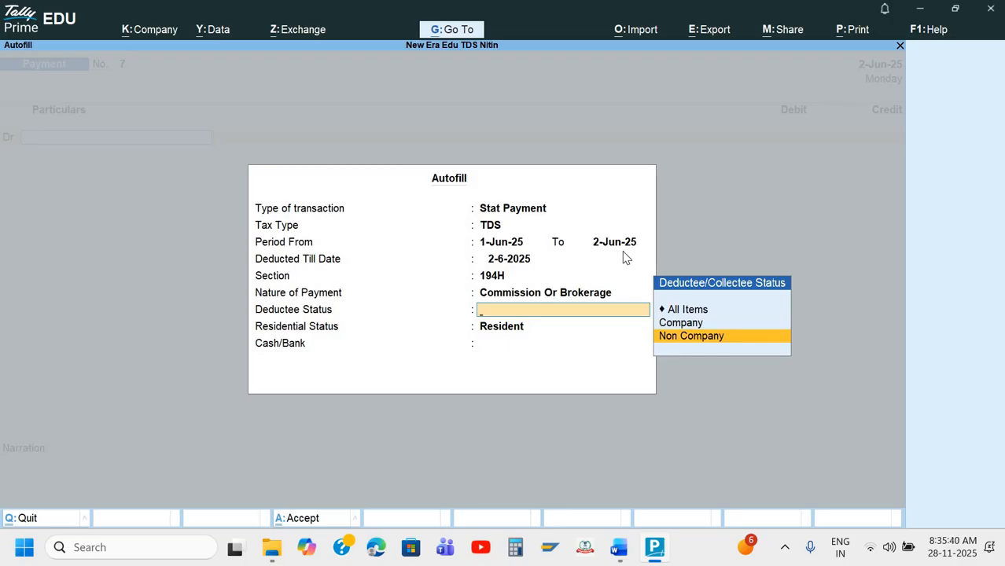
{"action": "key", "text": "Return"}
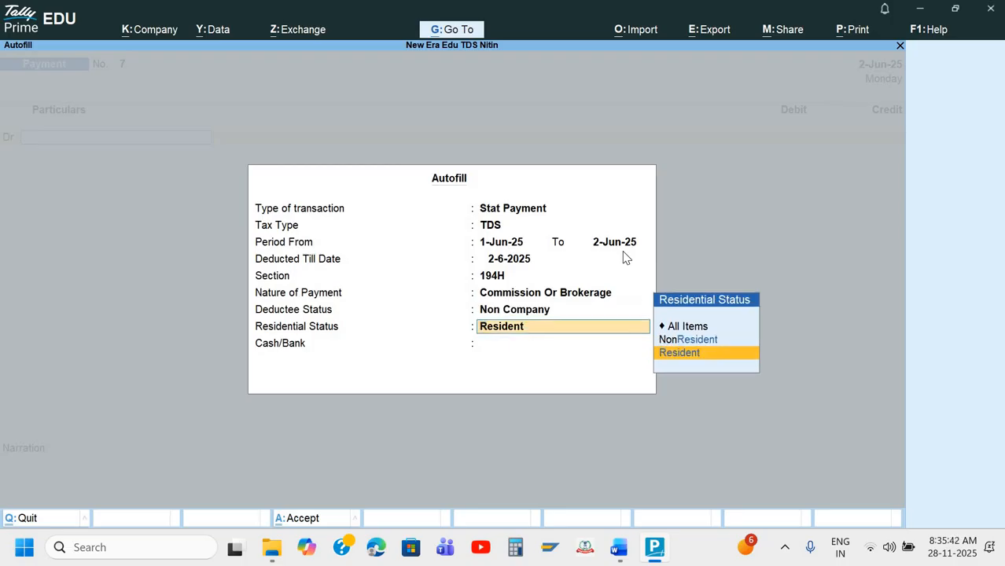
{"action": "key", "text": "Return"}
{"action": "key", "text": "Down"}
{"action": "key", "text": "Return"}
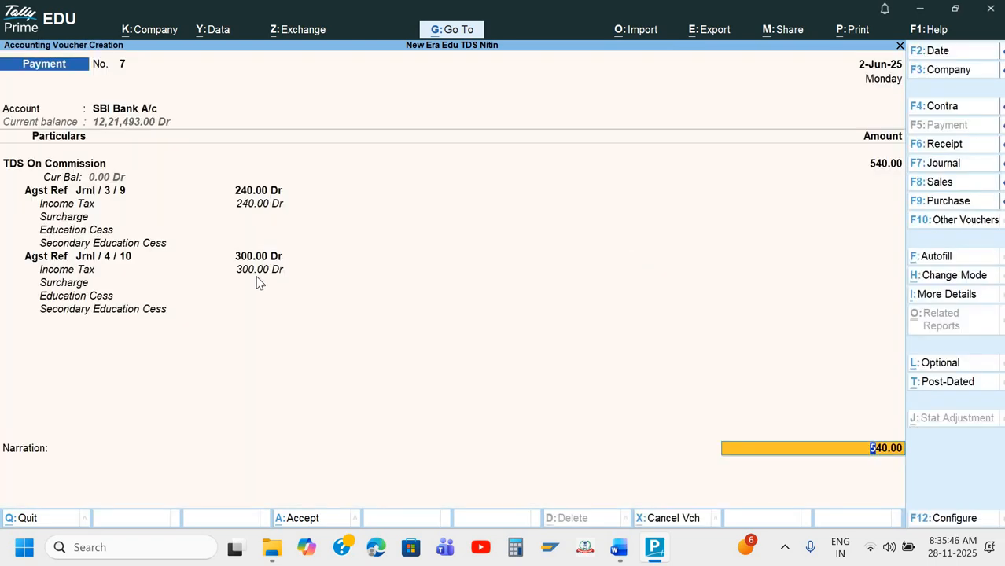
Complete the 540 bank allocation as Cheque with Inst No. 250007 and favouring name Income Tax India
{"action": "key", "text": "Return"}
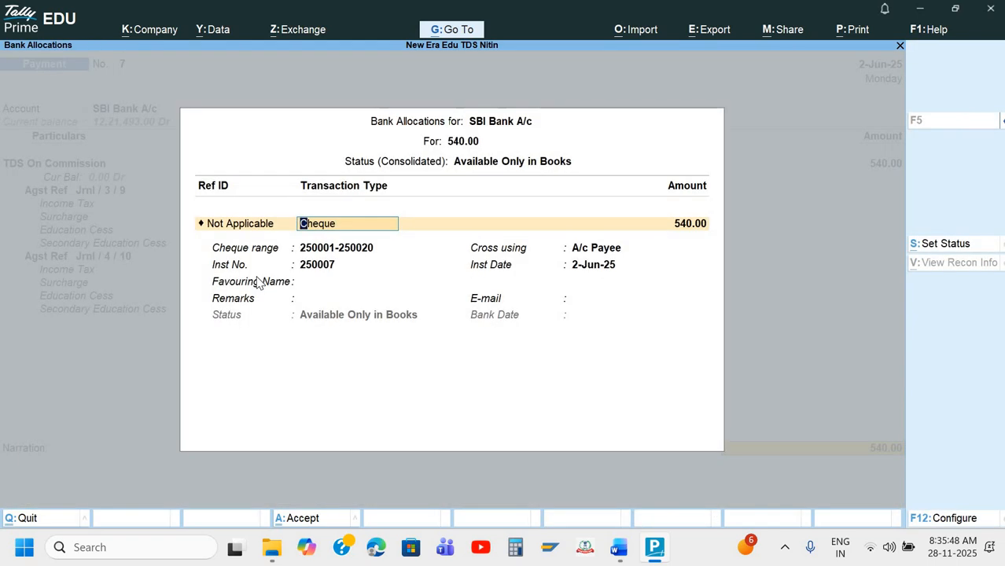
{"action": "key", "text": "Return"}
{"action": "key", "text": "Return"}
{"action": "key", "text": "Return"}
{"action": "key", "text": "Return"}
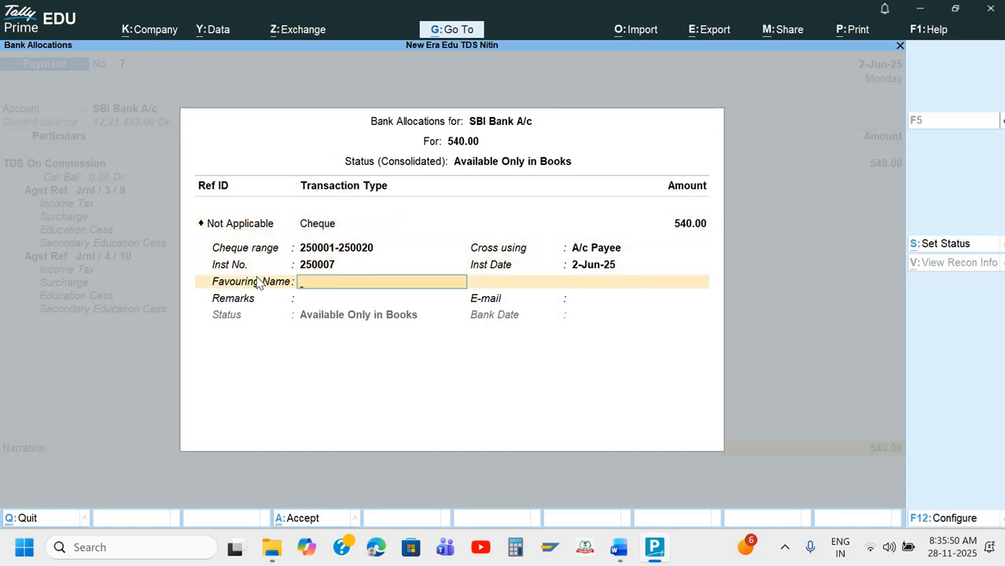
{"action": "type", "text": "Income Tax India"}
{"action": "key", "text": "Return"}
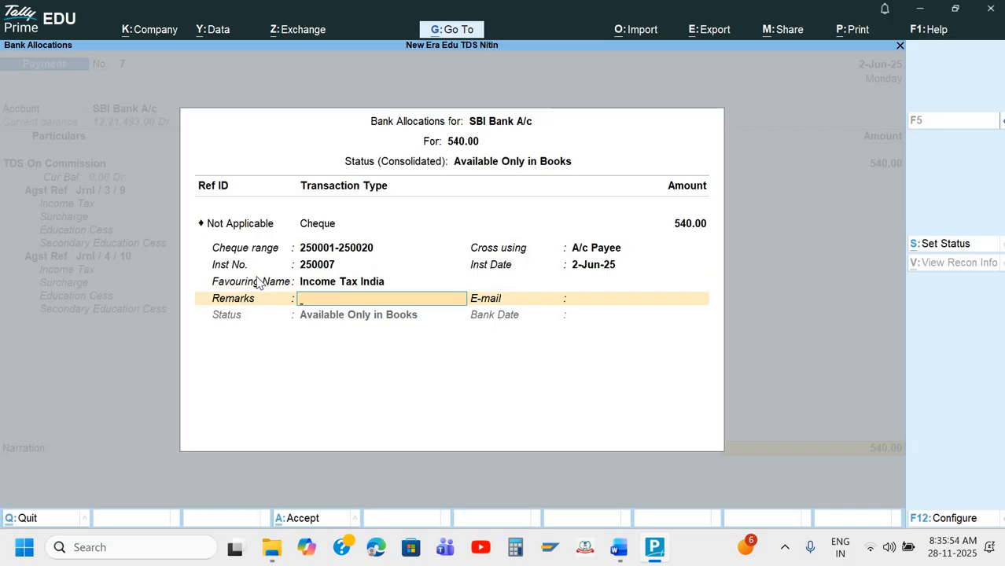
{"action": "key", "text": "Return"}
{"action": "key", "text": "Return"}
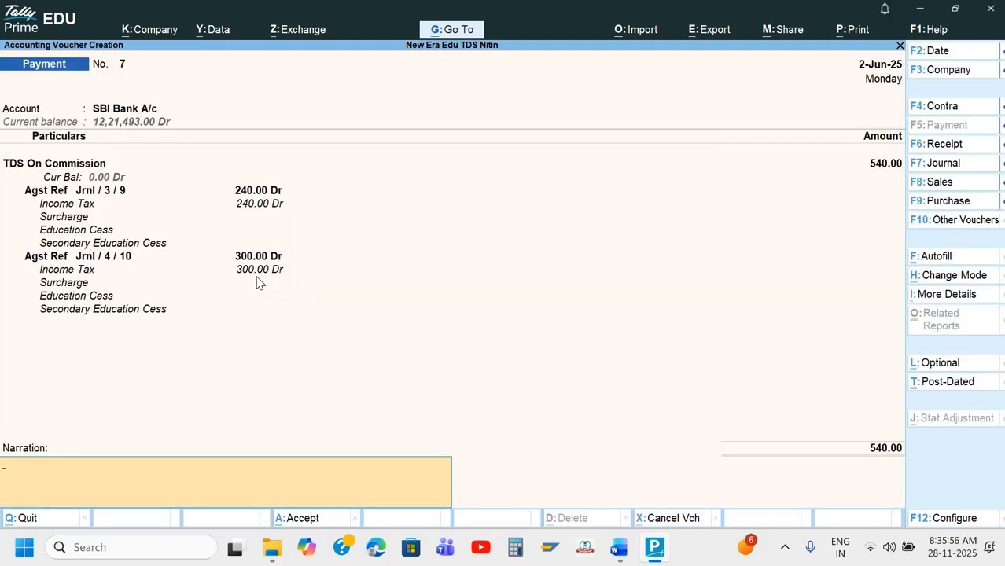
Reuse the narration "Being payment made", check the Q.13 cheque in the Word document and submit the TDS payment voucher in TallyPrime
{"action": "key", "text": "ctrl+r"}
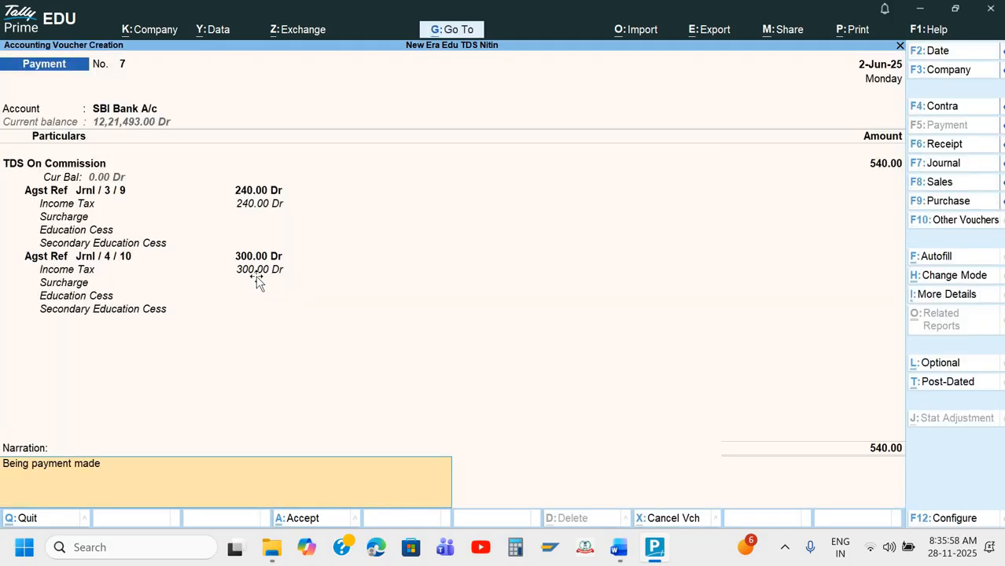
{"action": "key", "text": "alt+Tab"}
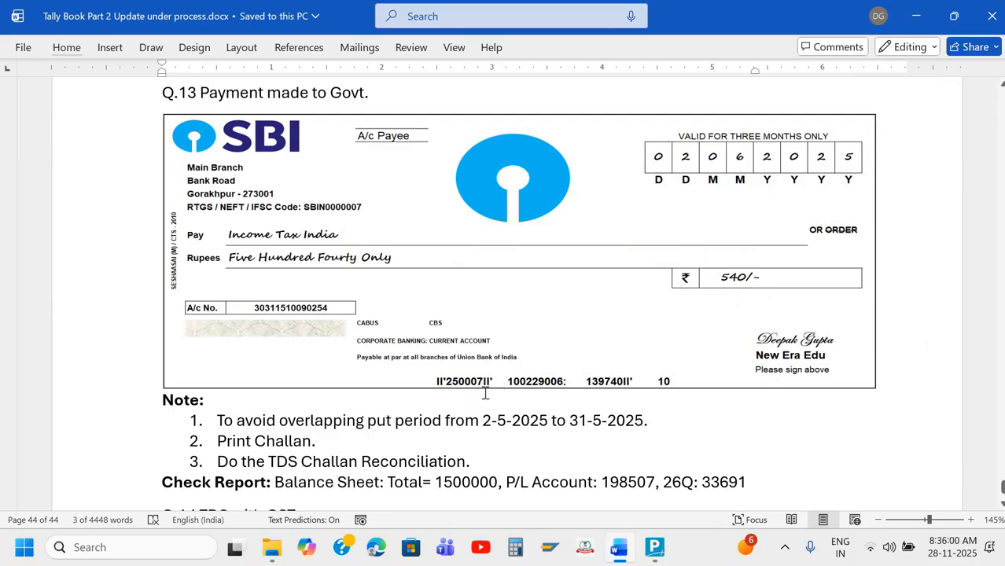
{"action": "key", "text": "alt+Tab"}
{"action": "key", "text": "Return"}
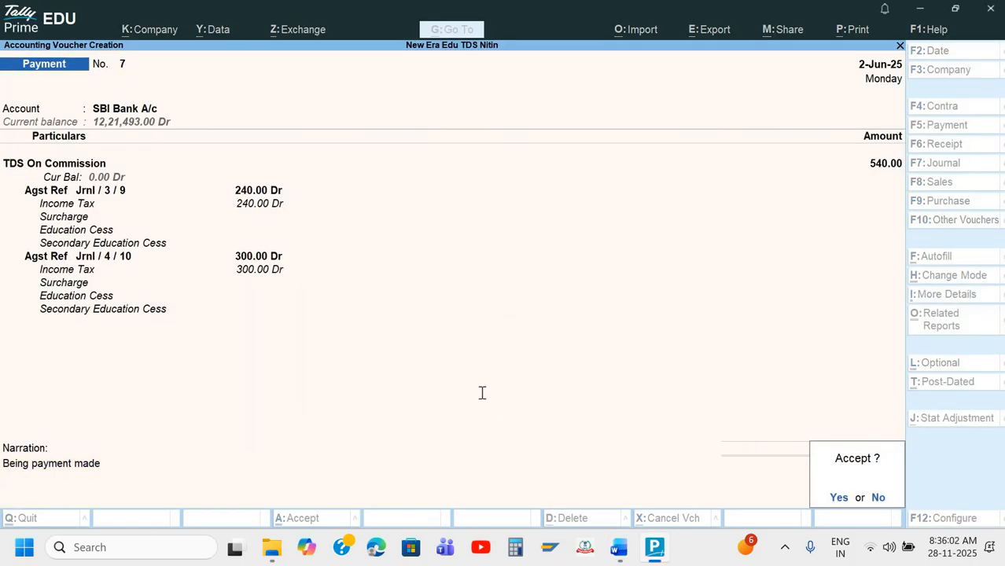
Switch to the Word document and change the start date in the first note to 1-6-2025
{"action": "key", "text": "alt+Tab"}
{"action": "scroll", "coordinate": [314, 296], "scroll_direction": "down", "scroll_amount": 3}
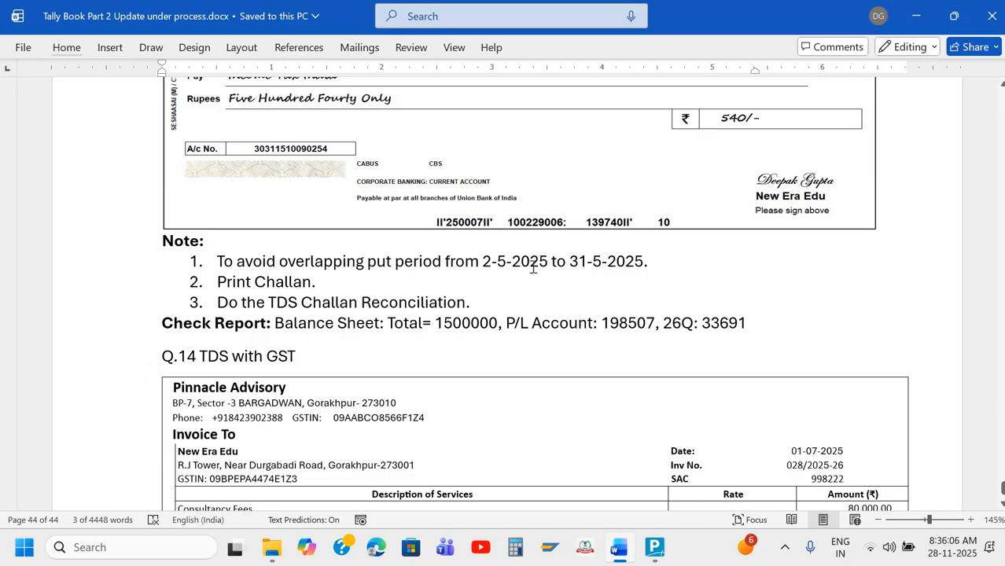
{"action": "left_click", "coordinate": [508, 263]}
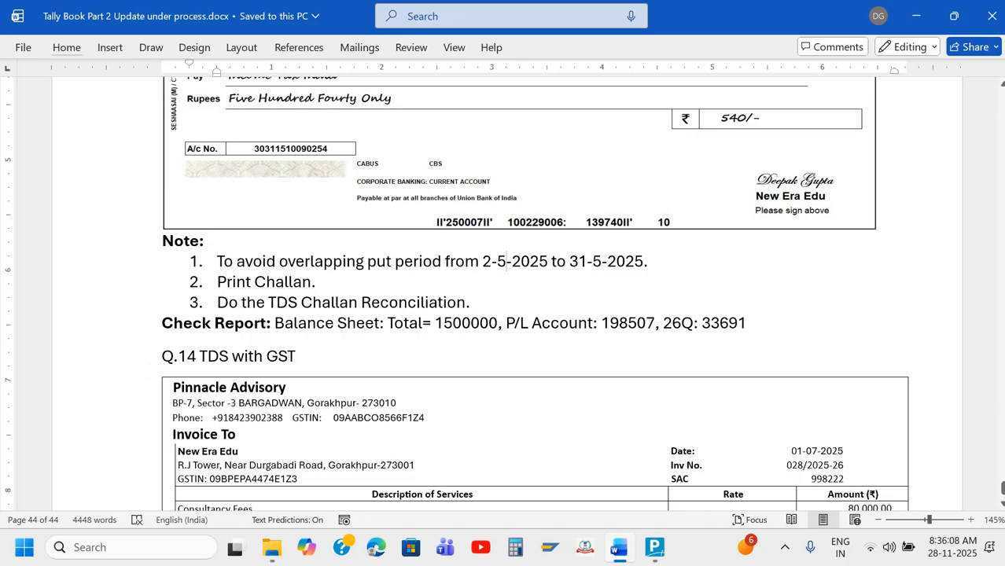
{"action": "key", "text": "BackSpace"}
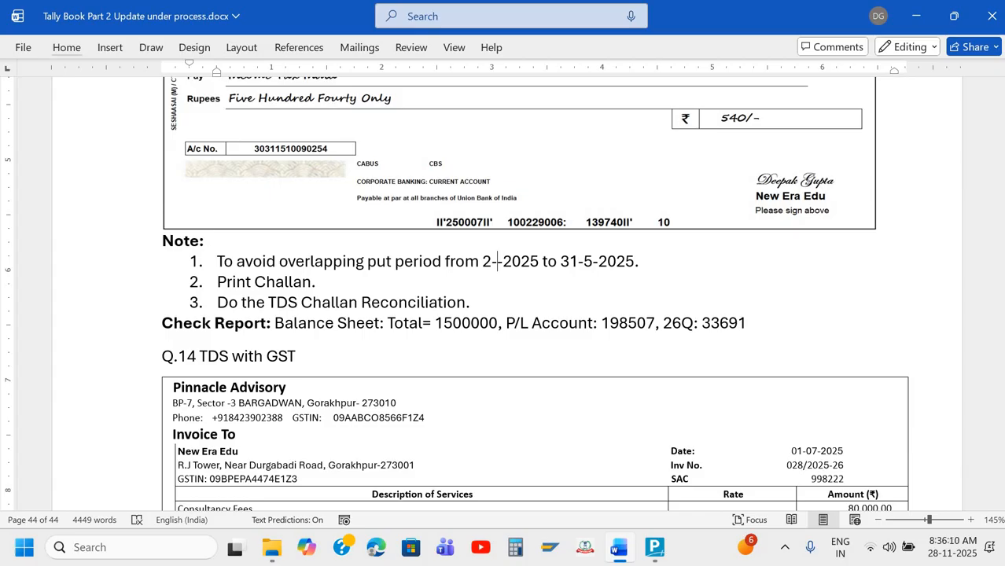
{"action": "type", "text": "6"}
{"action": "left_click", "coordinate": [490, 262]}
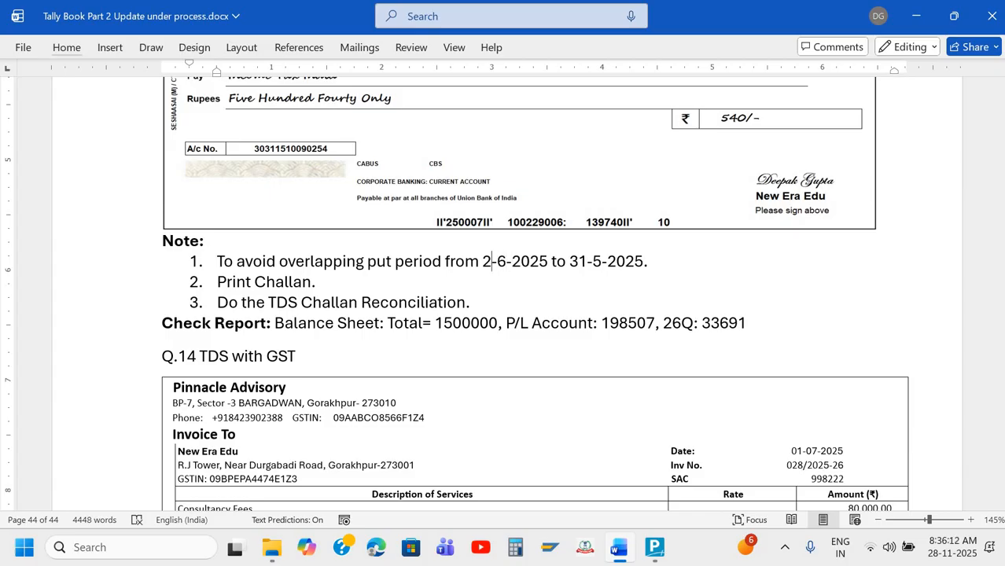
{"action": "key", "text": "BackSpace"}
{"action": "type", "text": "1"}
Change the period's end date in the first note to 2-6-2025
{"action": "key", "text": "Right"}
{"action": "key", "text": "Right"}
{"action": "key", "text": "Right"}
{"action": "key", "text": "Right"}
{"action": "key", "text": "Right"}
{"action": "key", "text": "Right"}
{"action": "key", "text": "Right"}
{"action": "key", "text": "Right"}
{"action": "key", "text": "Right"}
{"action": "key", "text": "Right"}
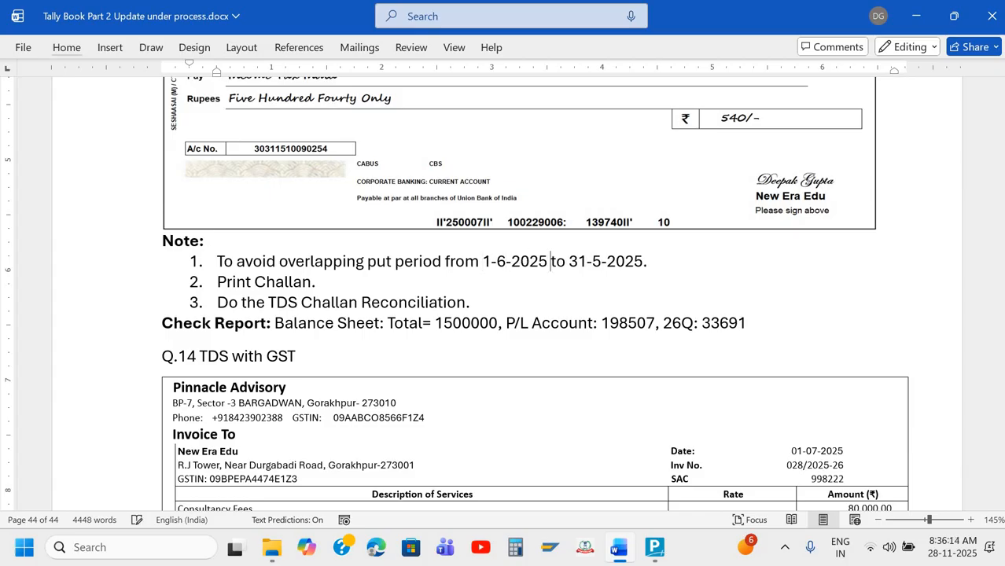
{"action": "key", "text": "Right"}
{"action": "key", "text": "Right"}
{"action": "key", "text": "BackSpace"}
{"action": "key", "text": "BackSpace"}
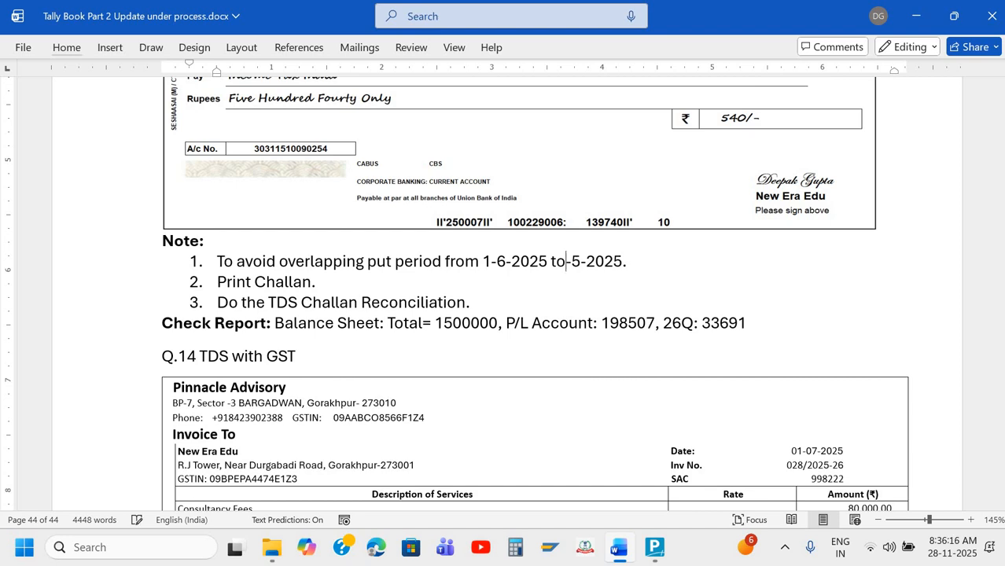
{"action": "type", "text": "02"}
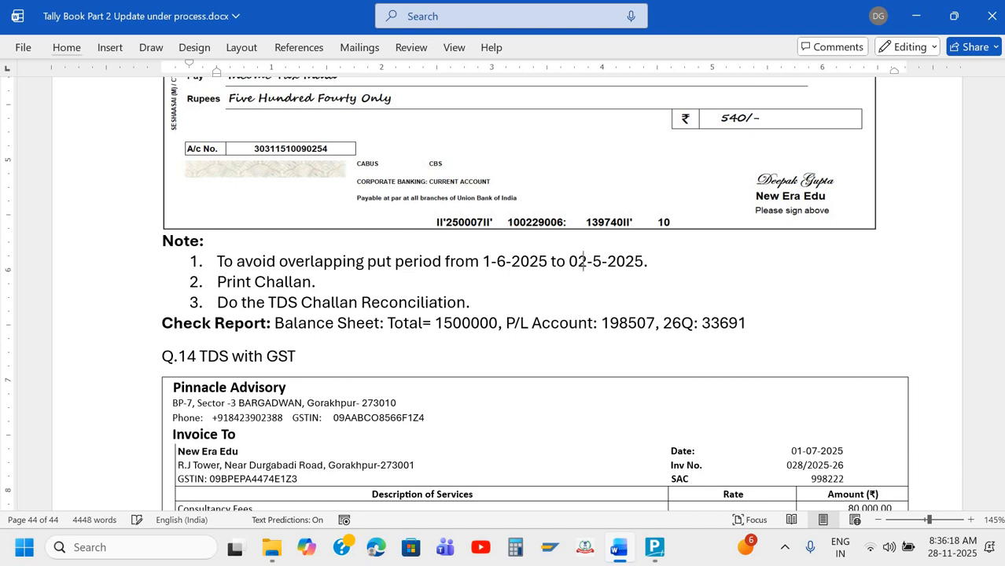
{"action": "key", "text": "Right"}
{"action": "key", "text": "Right"}
{"action": "key", "text": "BackSpace"}
{"action": "type", "text": "06"}
{"action": "key", "text": "BackSpace"}
{"action": "key", "text": "BackSpace"}
{"action": "type", "text": "6"}
{"action": "key", "text": "Left"}
{"action": "key", "text": "Left"}
{"action": "key", "text": "Left"}
{"action": "key", "text": "BackSpace"}
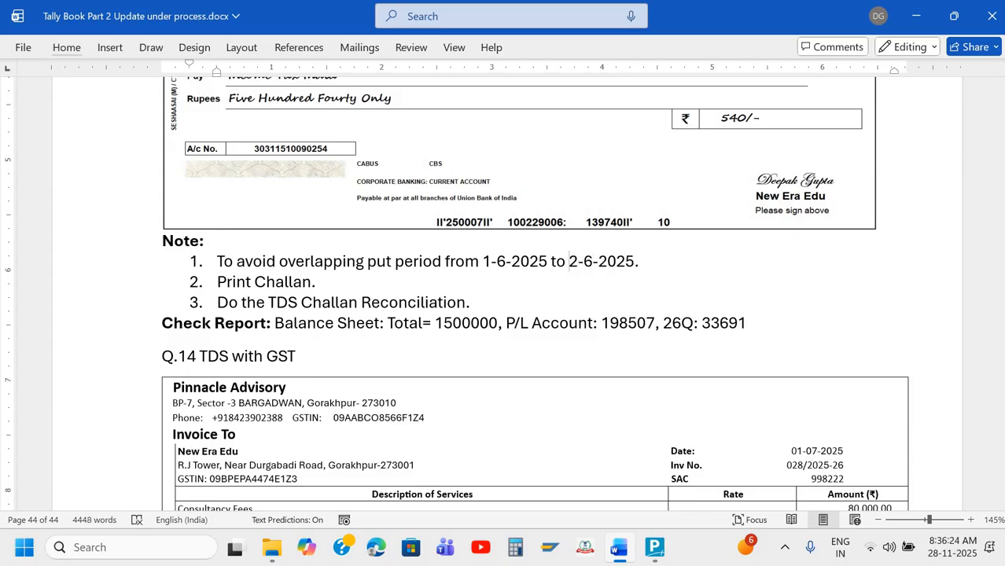
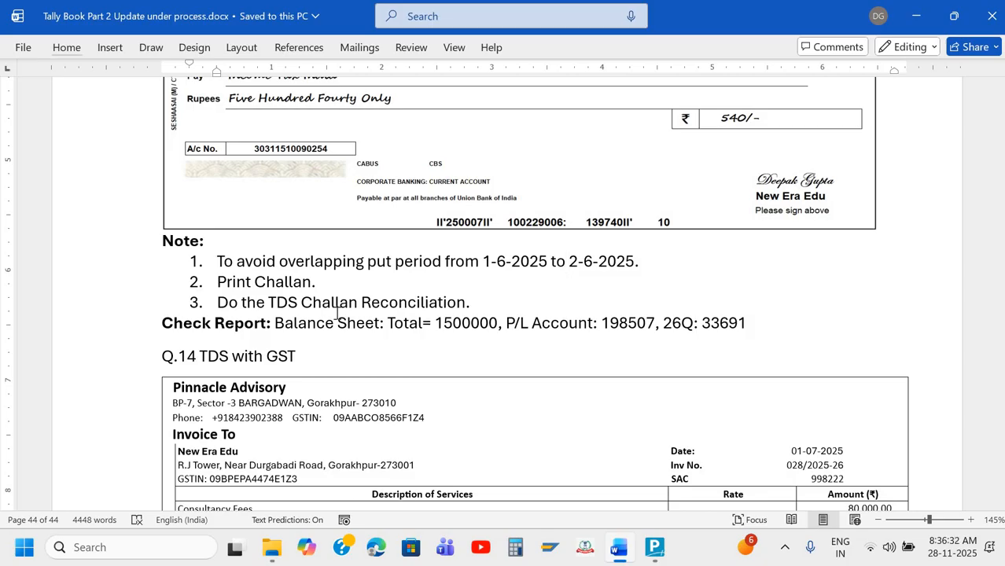
Switch to TallyPrime and open an enlarged print preview of payment voucher 7's TDS challan
{"action": "scroll", "coordinate": [337, 313], "scroll_direction": "down", "scroll_amount": 3}
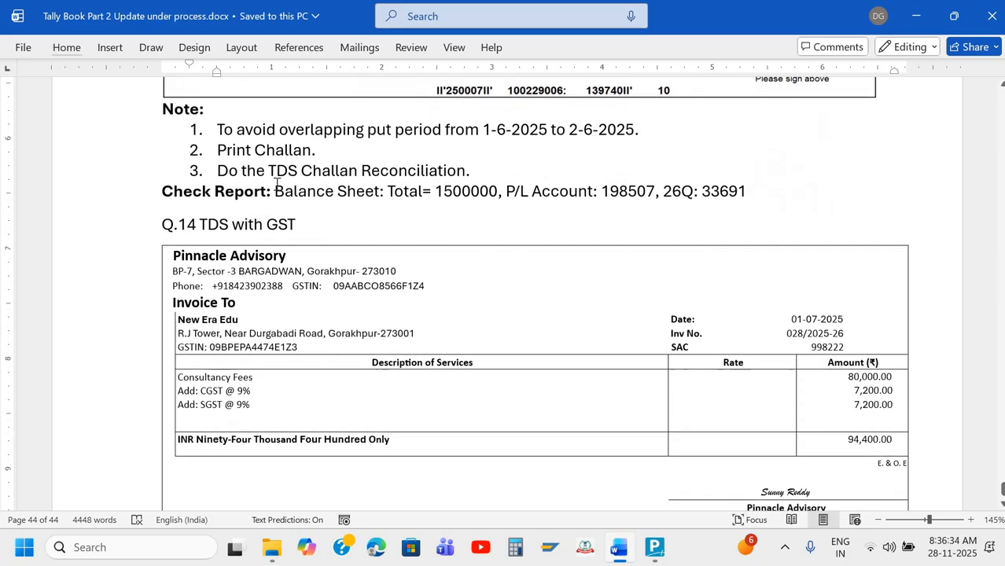
{"action": "key", "text": "alt+Tab"}
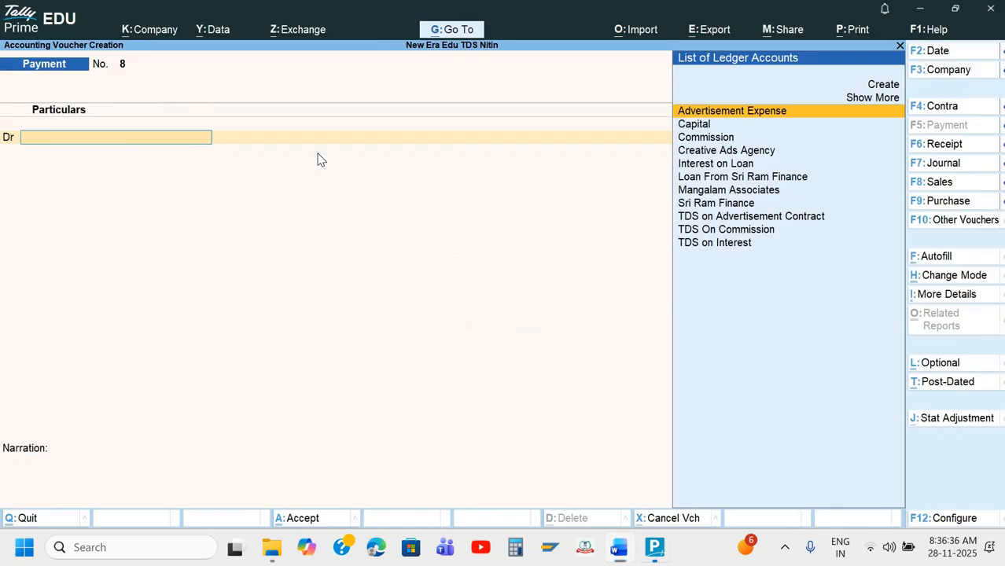
{"action": "key", "text": "Page_Up"}
{"action": "key", "text": "alt+p"}
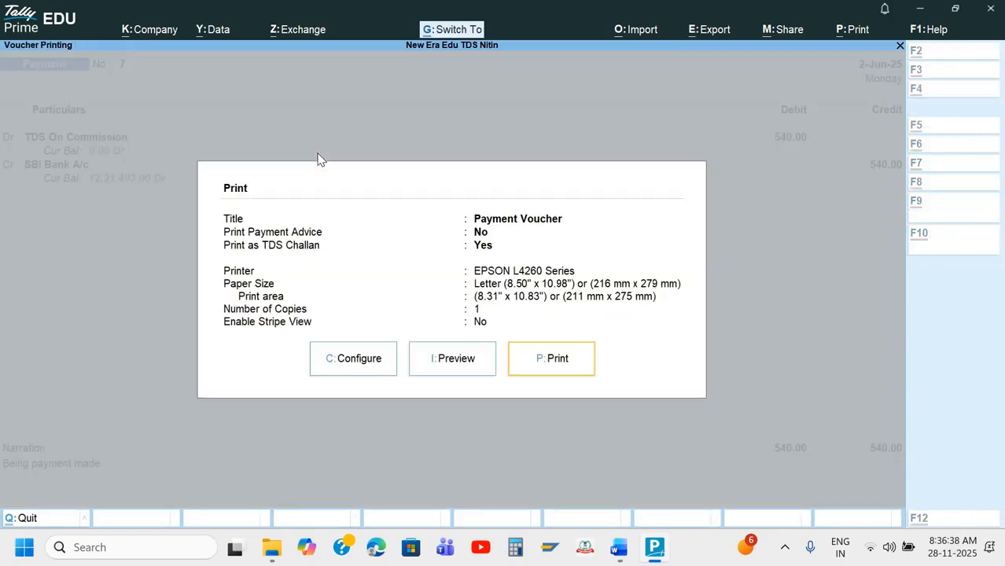
{"action": "key", "text": "i"}
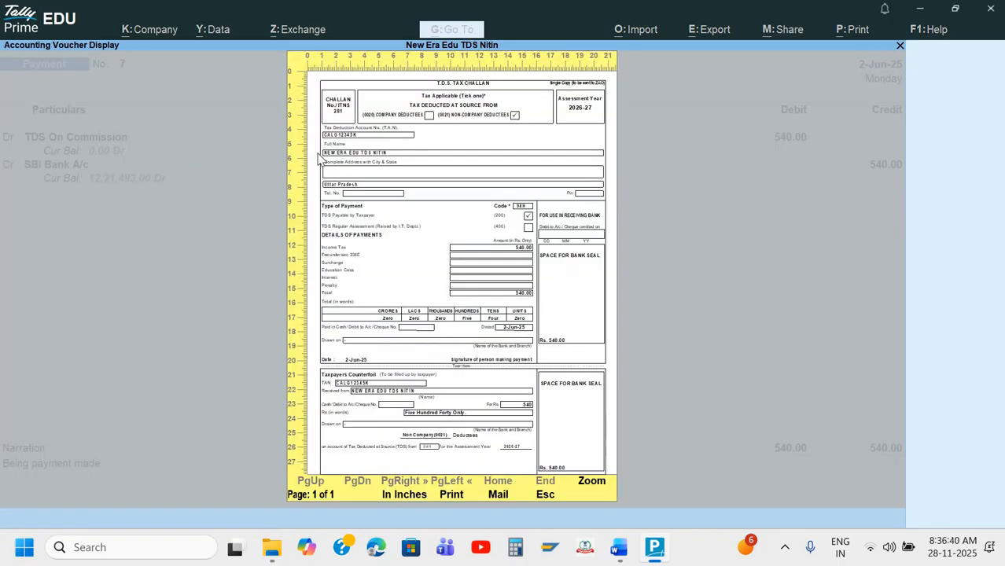
{"action": "key", "text": "alt+z"}
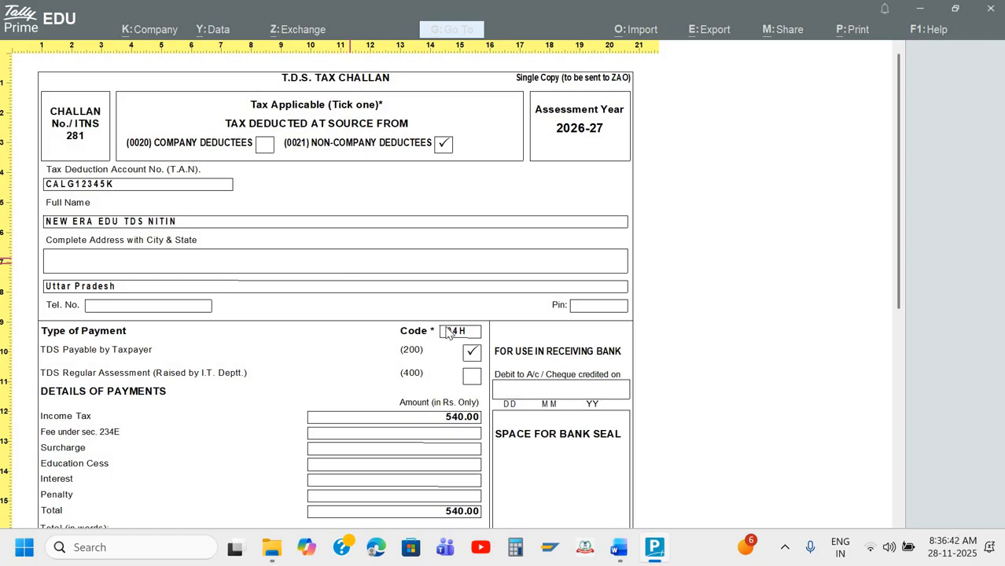
Review the TDS challan from its header to the taxpayer's counterfoil, and close the preview and voucher display
{"action": "scroll", "coordinate": [459, 217], "scroll_direction": "down", "scroll_amount": 3}
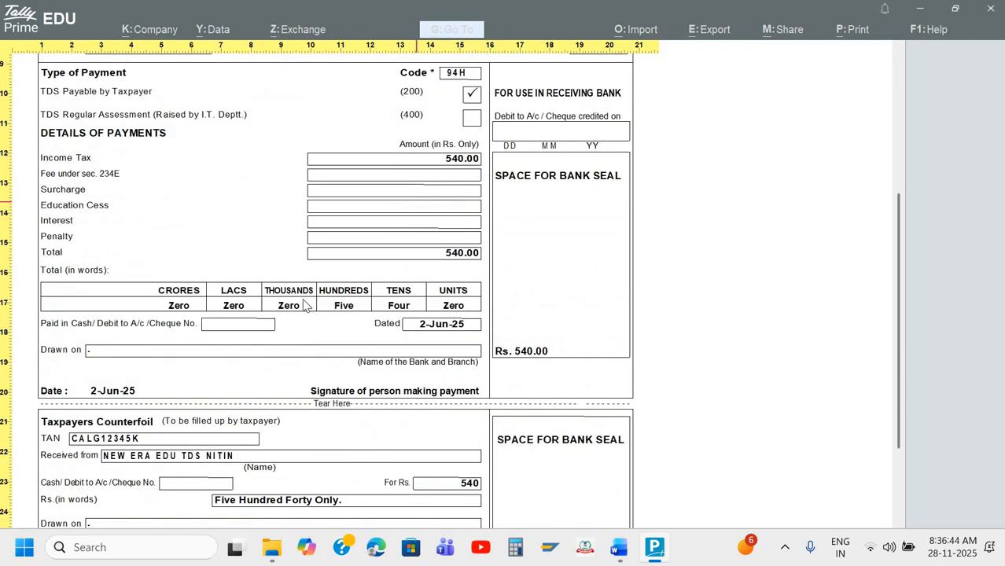
{"action": "scroll", "coordinate": [361, 299], "scroll_direction": "down", "scroll_amount": 1}
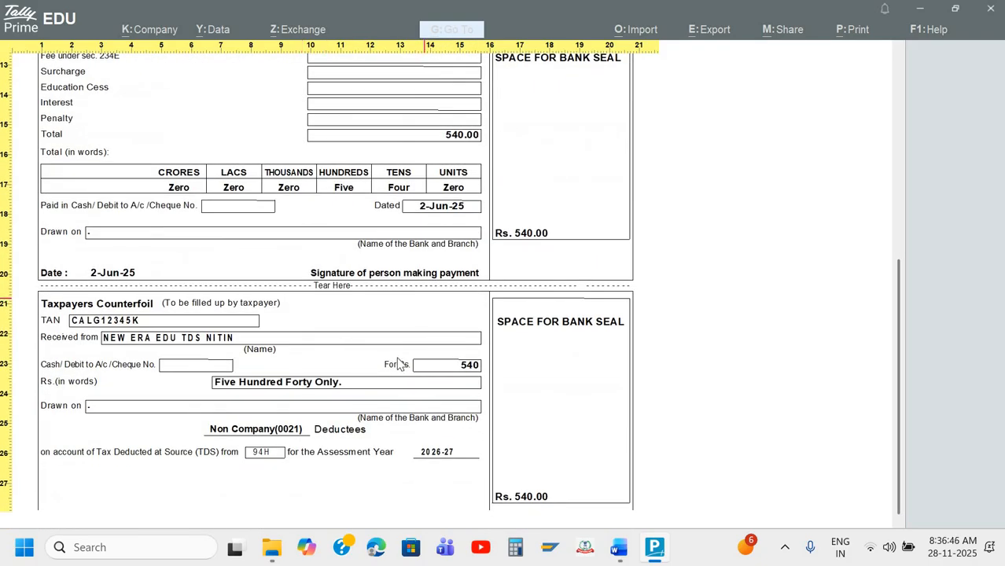
{"action": "scroll", "coordinate": [398, 364], "scroll_direction": "up", "scroll_amount": 4}
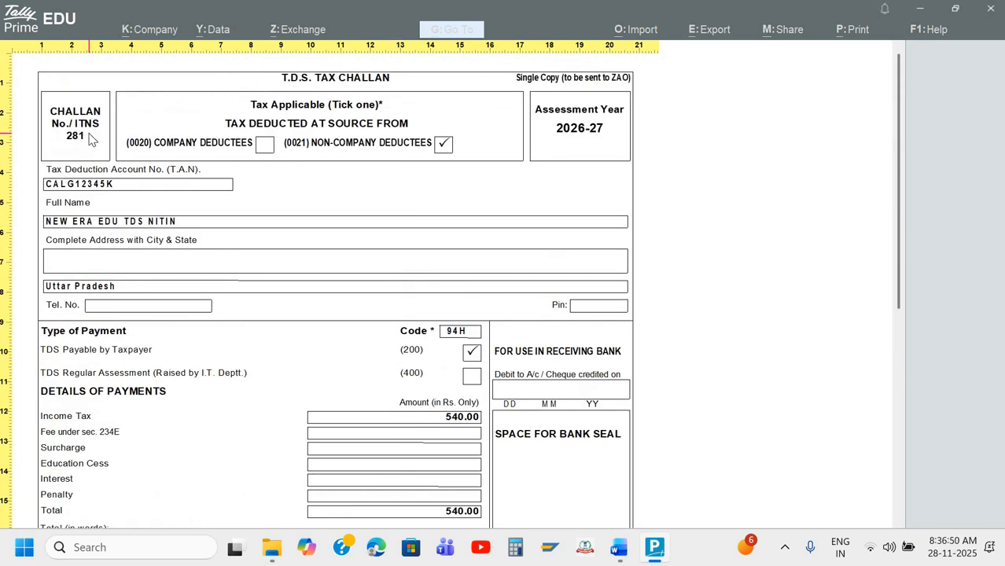
{"action": "key", "text": "Escape"}
{"action": "key", "text": "Escape"}
{"action": "key", "text": "Escape"}
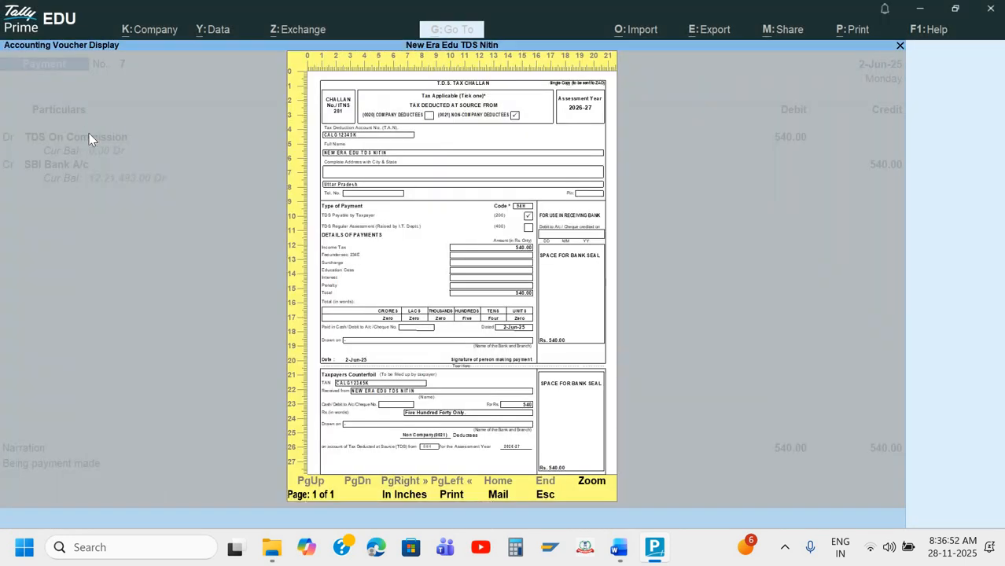
{"action": "key", "text": "Escape"}
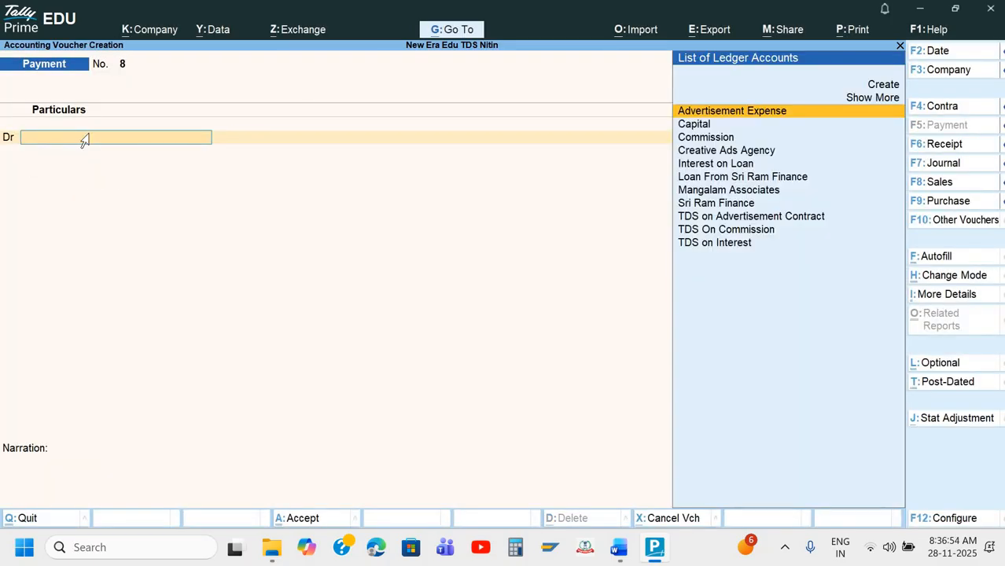
Check the exercise notes in Word, and quit the blank payment voucher in TallyPrime to return to the Gateway of Tally
{"action": "key", "text": "alt+Tab"}
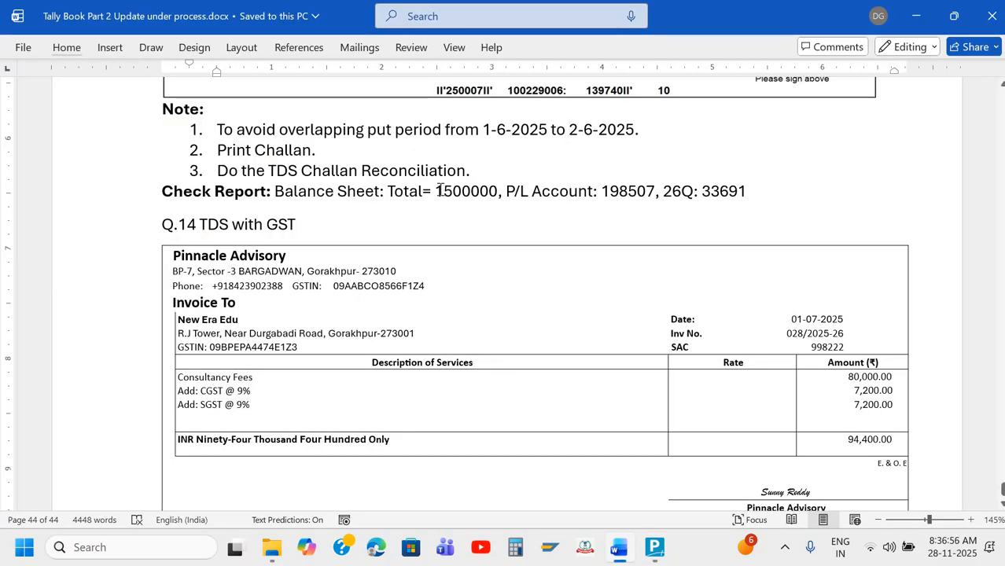
{"action": "key", "text": "alt+Tab"}
{"action": "key", "text": "Escape"}
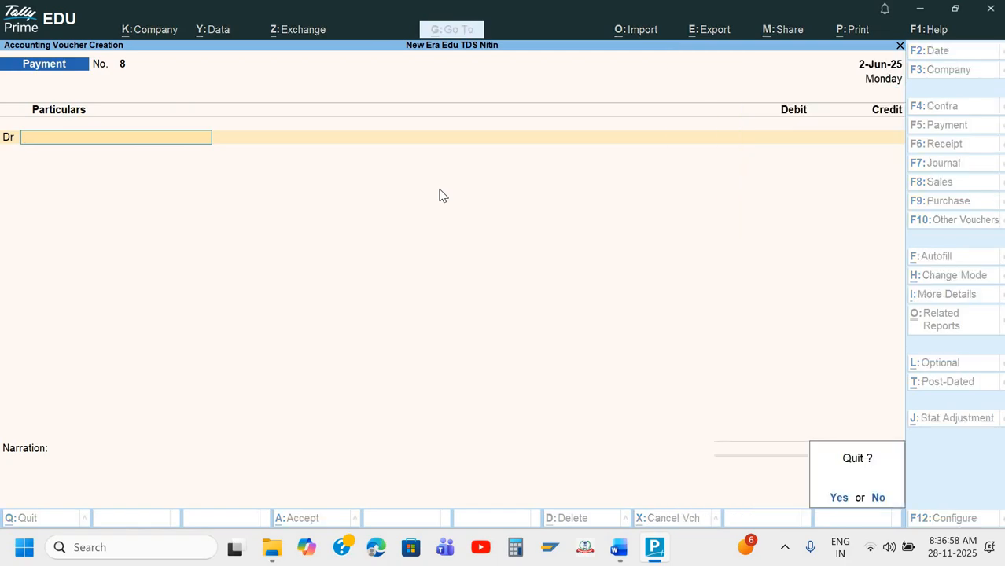
{"action": "key", "text": "Return"}
{"action": "key", "text": "Escape"}
{"action": "key", "text": "Escape"}
Open the TDS Reports within the statutory reports
{"action": "key", "text": "Down"}
{"action": "key", "text": "Down"}
{"action": "key", "text": "Down"}
{"action": "key", "text": "d"}
{"action": "key", "text": "o"}
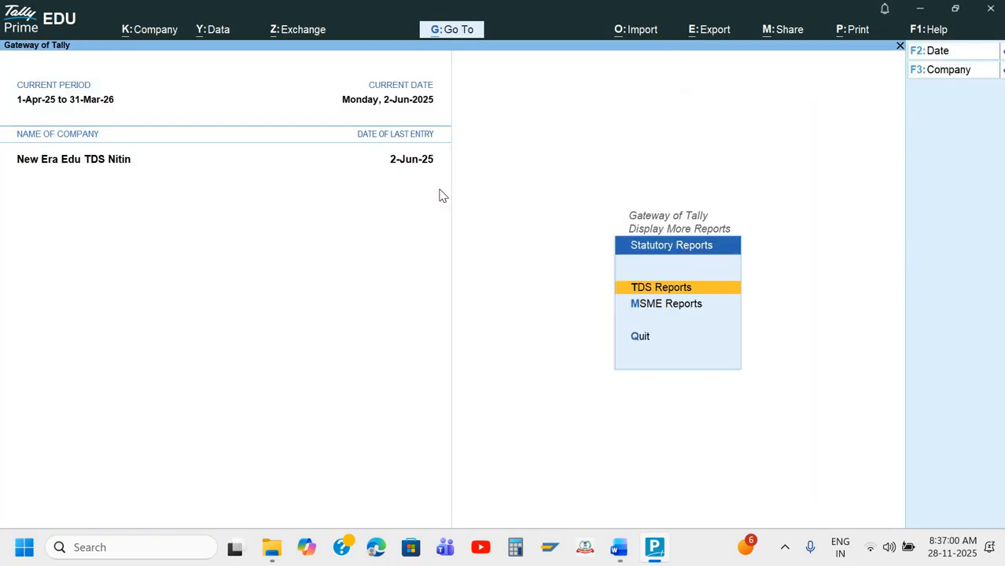
{"action": "key", "text": "Return"}
{"action": "key", "text": "Down"}
{"action": "key", "text": "Down"}
{"action": "key", "text": "Up"}
{"action": "key", "text": "Up"}
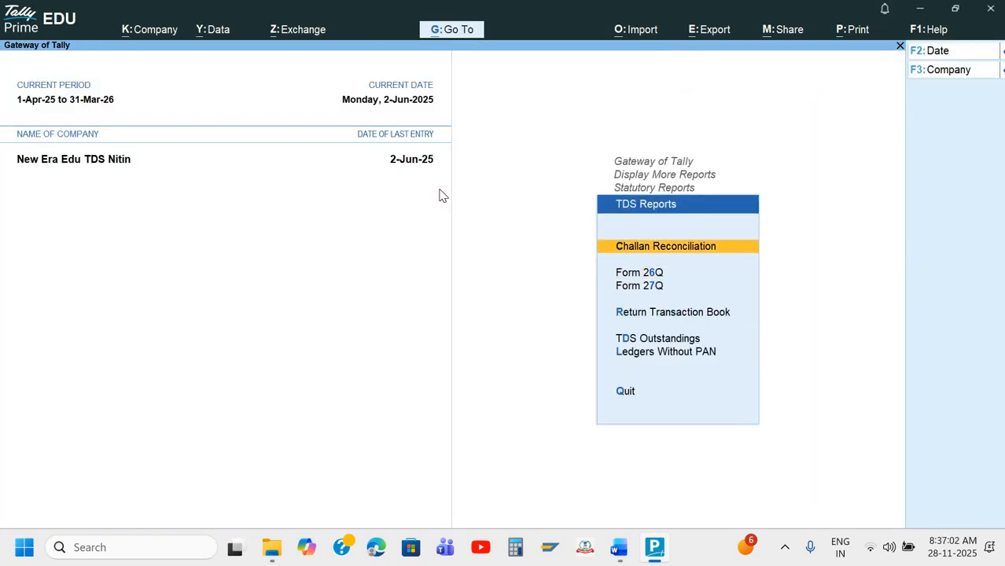
{"action": "key", "text": "Return"}
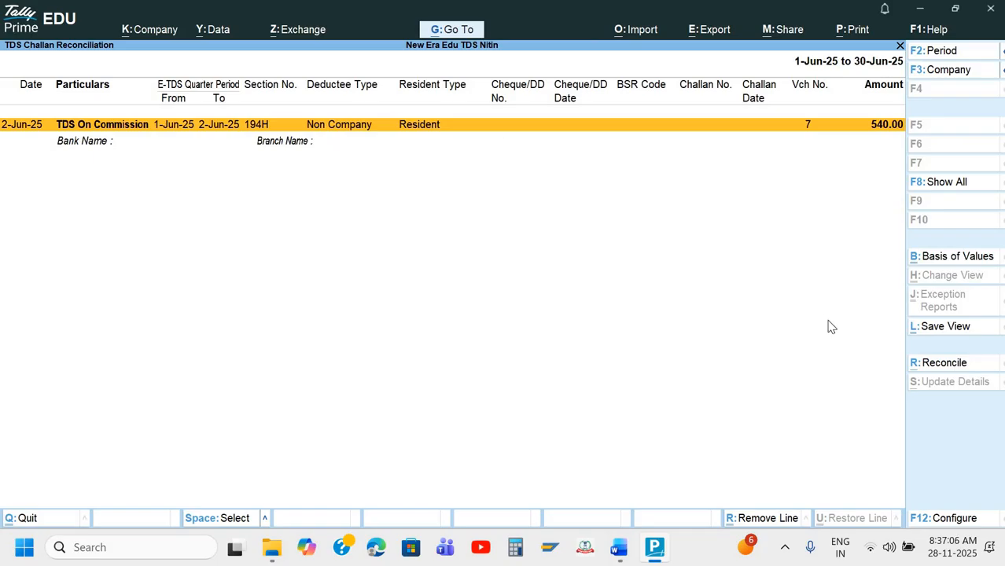
{"action": "key", "text": "ctrl+r"}
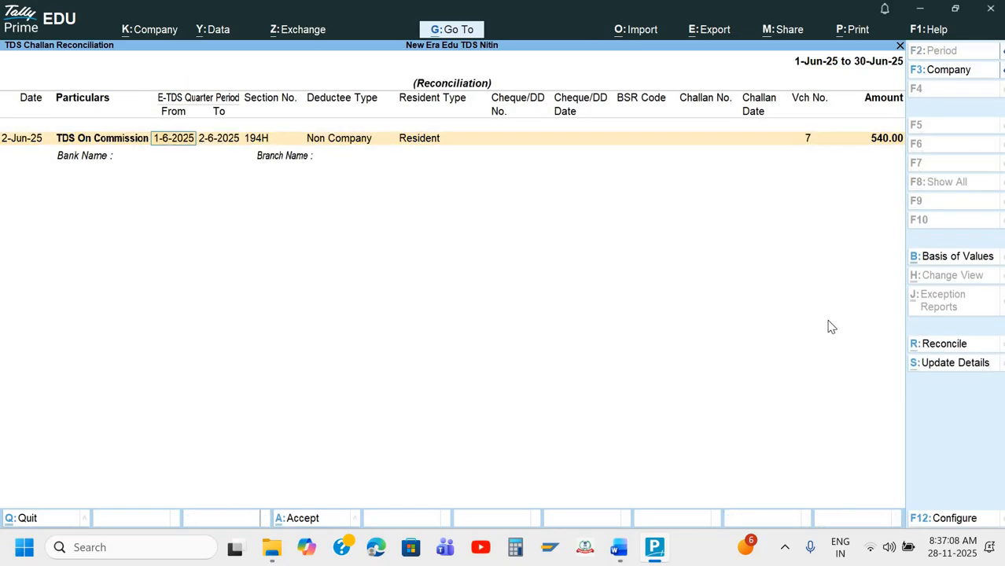
{"action": "key", "text": "Return"}
{"action": "key", "text": "Escape"}
{"action": "key", "text": "Escape"}
{"action": "key", "text": "Escape"}
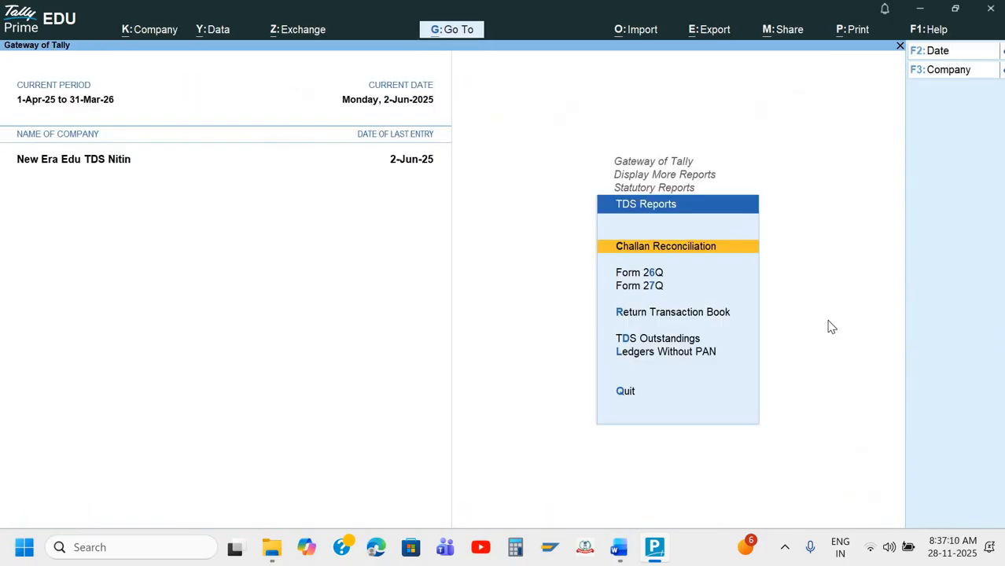
Open Form 26Q, check its deduction and payment details, and close it
{"action": "key", "text": "Down"}
{"action": "key", "text": "Down"}
{"action": "key", "text": "Up"}
{"action": "key", "text": "Return"}
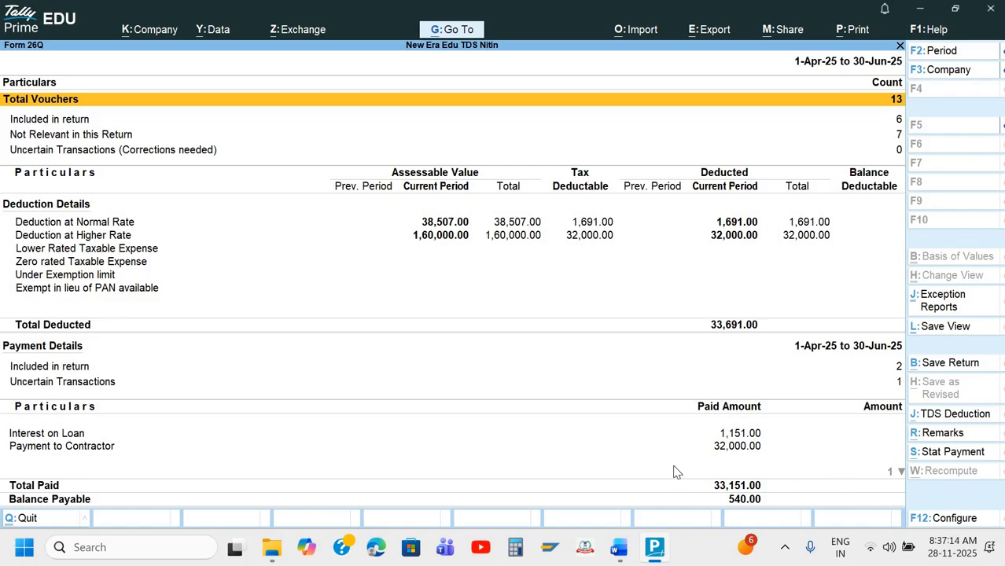
{"action": "key", "text": "Escape"}
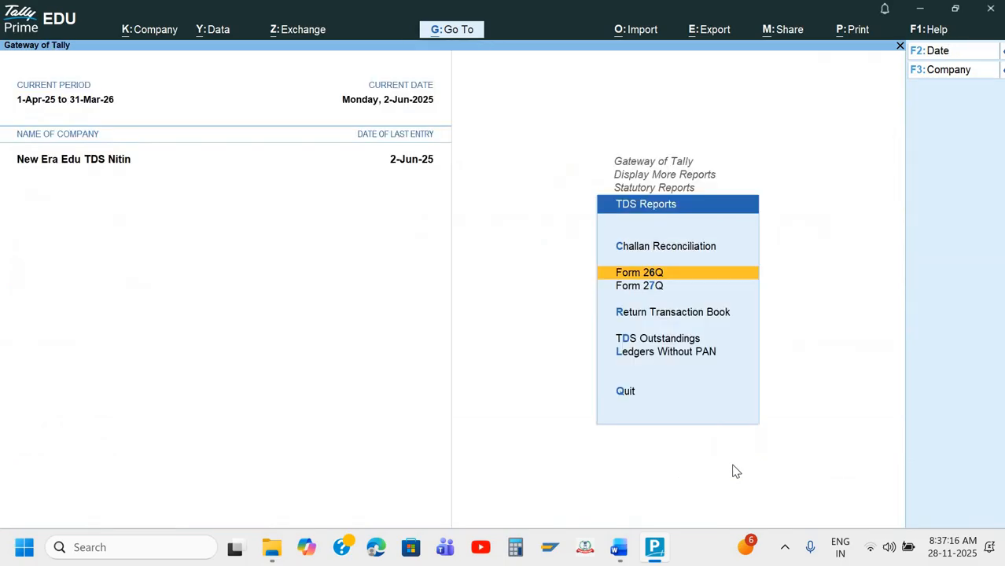
From Form 26Q's uncertain payment transactions, open the missing bank details exception for resolution
{"action": "key", "text": "Return"}
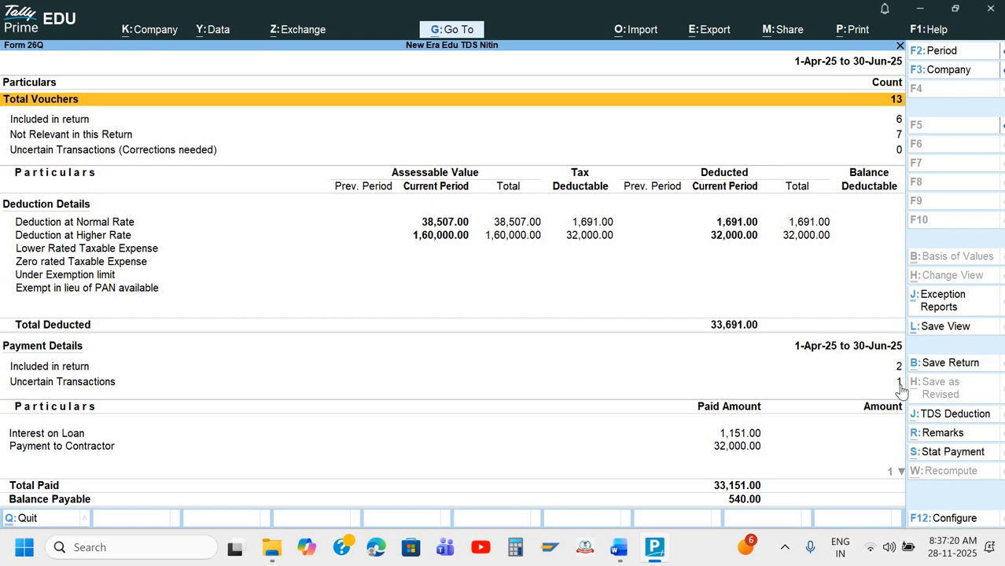
{"action": "key", "text": "Down"}
{"action": "key", "text": "Down"}
{"action": "key", "text": "Down"}
{"action": "key", "text": "Down"}
{"action": "key", "text": "Down"}
{"action": "key", "text": "Down"}
{"action": "key", "text": "Down"}
{"action": "key", "text": "Down"}
{"action": "key", "text": "Down"}
{"action": "key", "text": "Down"}
{"action": "key", "text": "Down"}
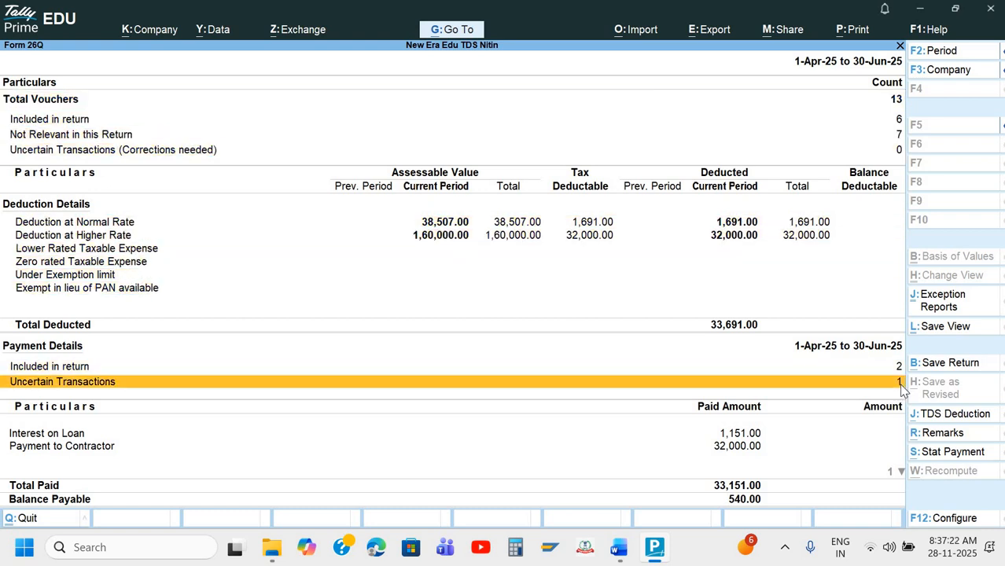
{"action": "key", "text": "Return"}
{"action": "key", "text": "Down"}
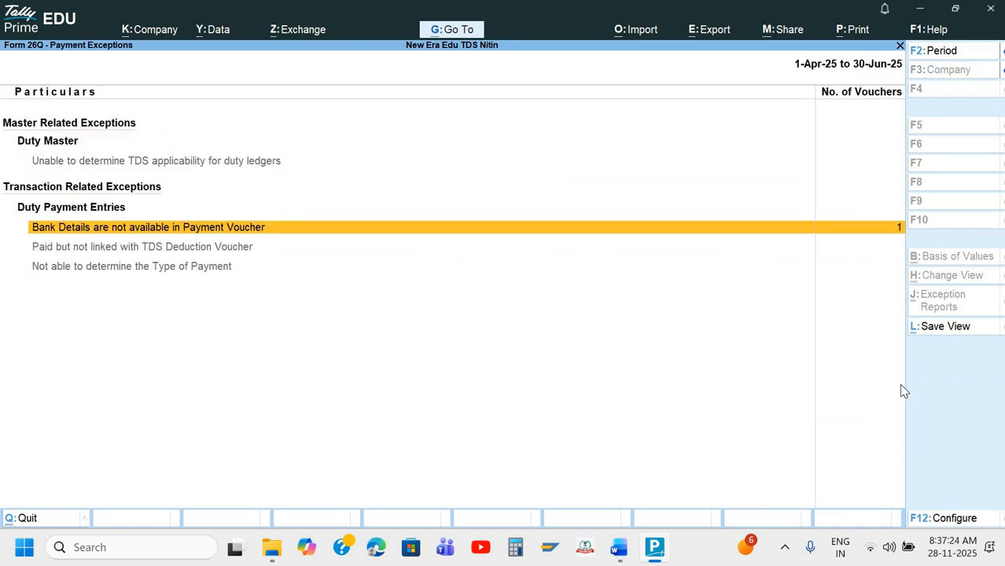
{"action": "key", "text": "Return"}
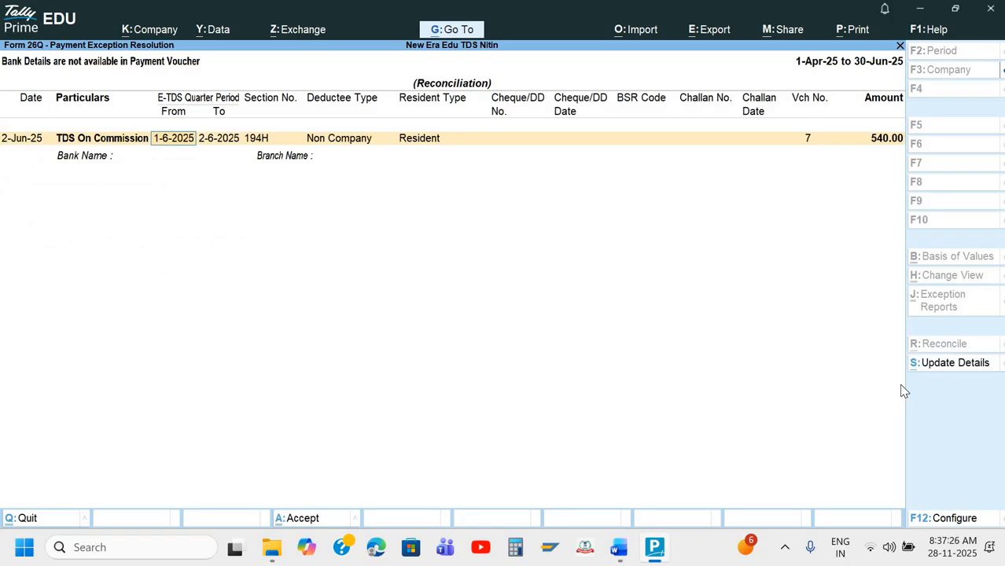
Keep the period, section, deductee type and resident type of the TDS On Commission entry, and enter cheque number 250007
{"action": "key", "text": "Return"}
{"action": "key", "text": "Return"}
{"action": "key", "text": "Return"}
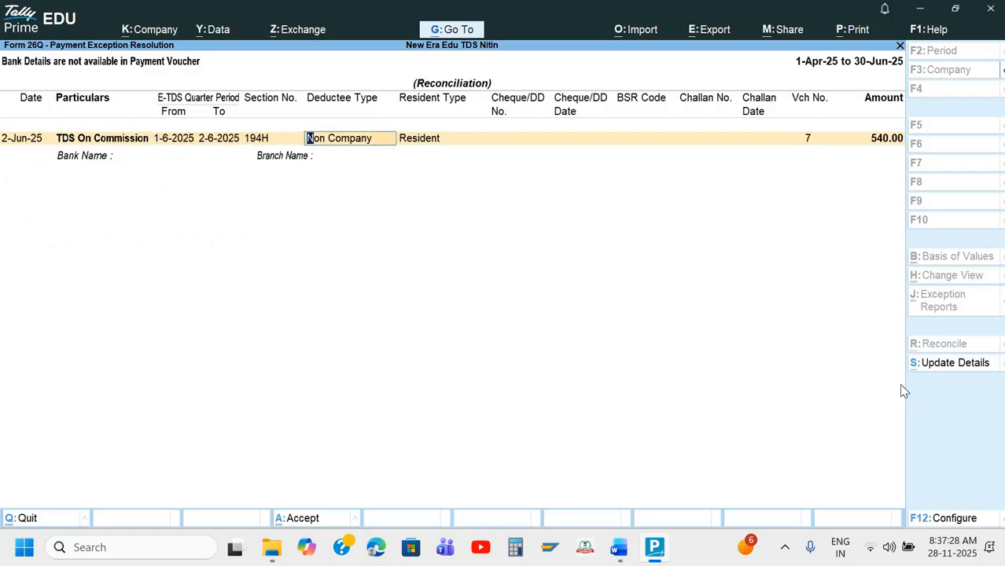
{"action": "key", "text": "Return"}
{"action": "key", "text": "Return"}
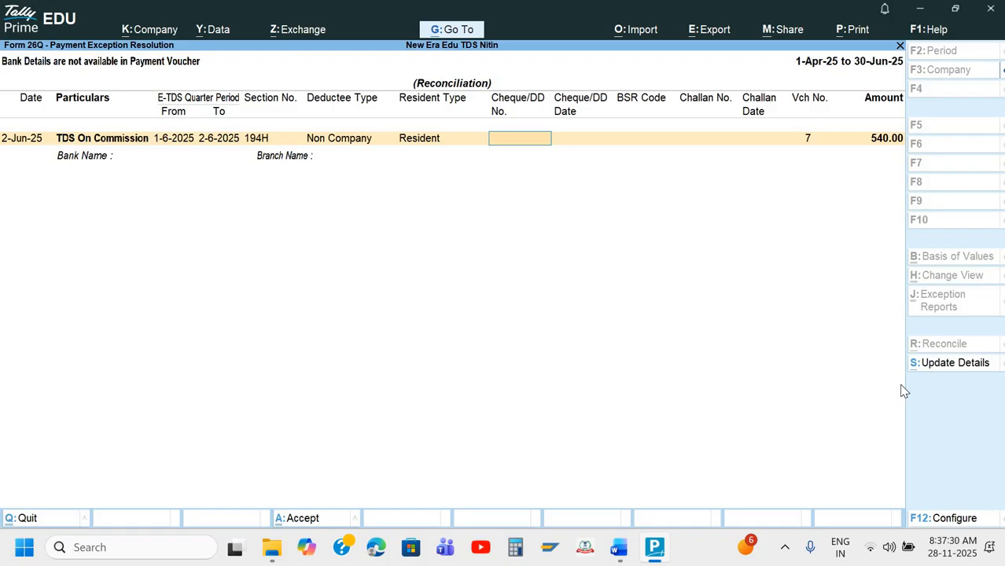
{"action": "type", "text": "250007"}
{"action": "key", "text": "Return"}
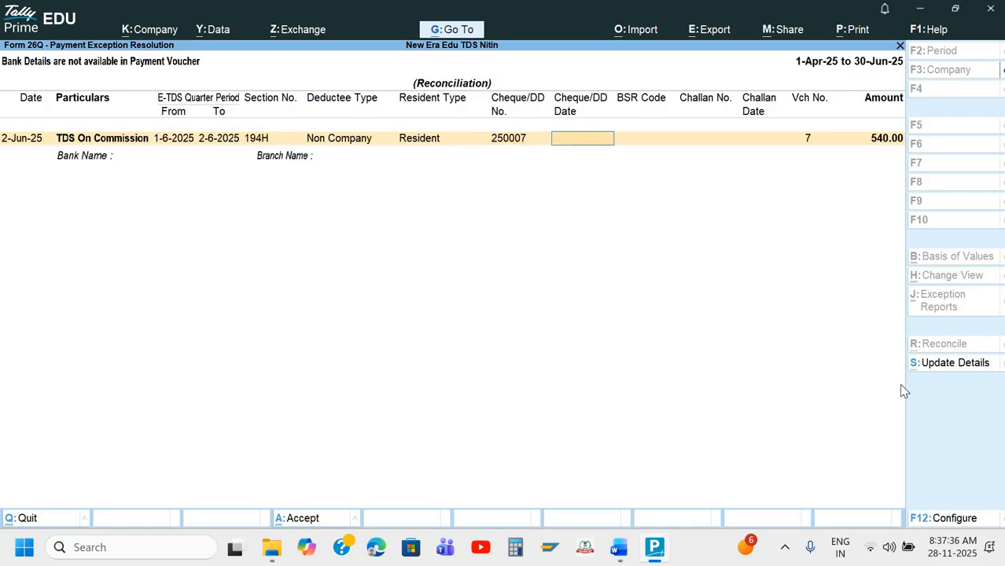
Enter cheque date 2-6-2025, BSR code 0007015, challan number 30293 and challan date 2-6-2025 for the TDS On Commission entry
{"action": "type", "text": "2-6"}
{"action": "key", "text": "Return"}
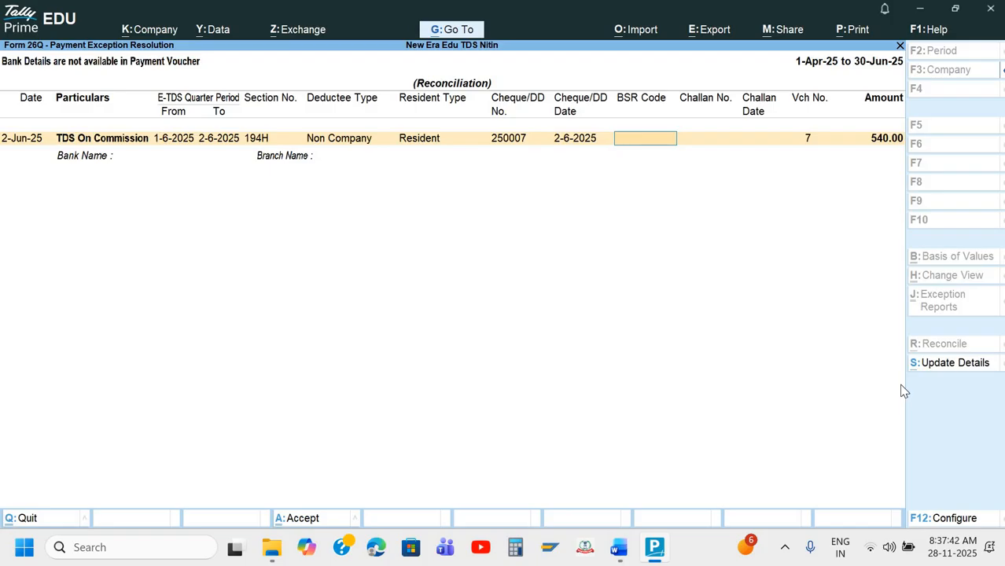
{"action": "type", "text": "0007015"}
{"action": "key", "text": "Return"}
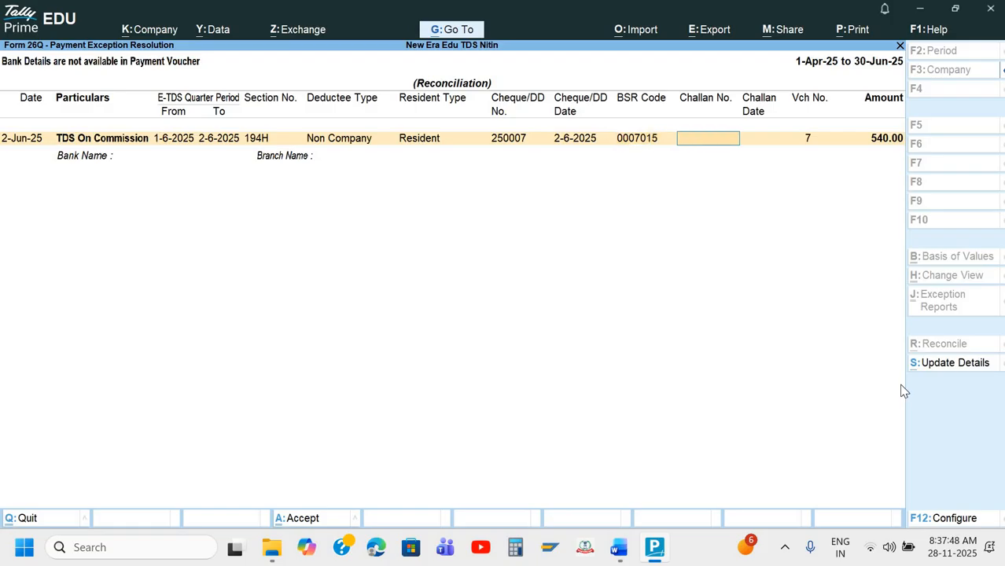
{"action": "type", "text": "30293"}
{"action": "key", "text": "Return"}
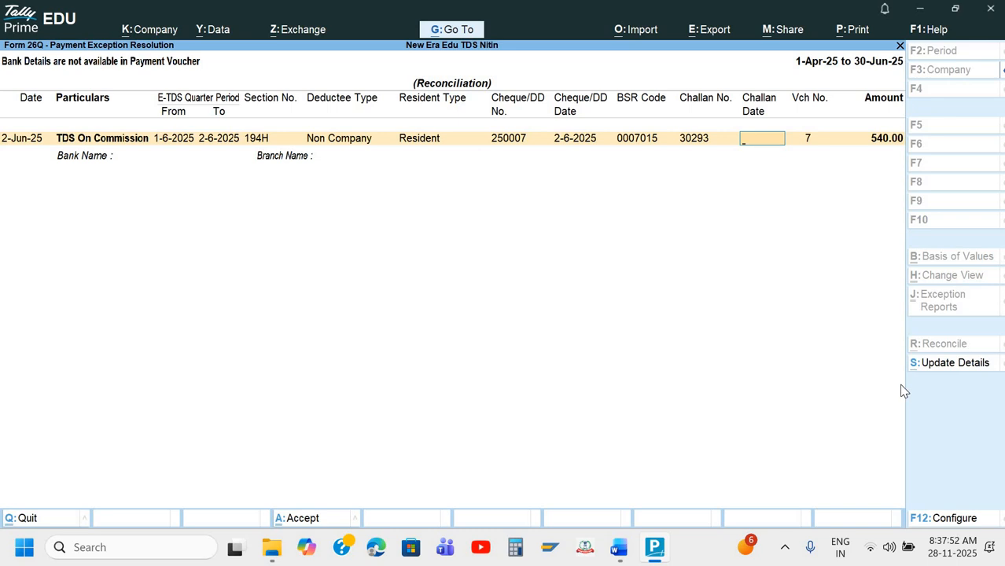
{"action": "type", "text": "2-6"}
{"action": "key", "text": "Return"}
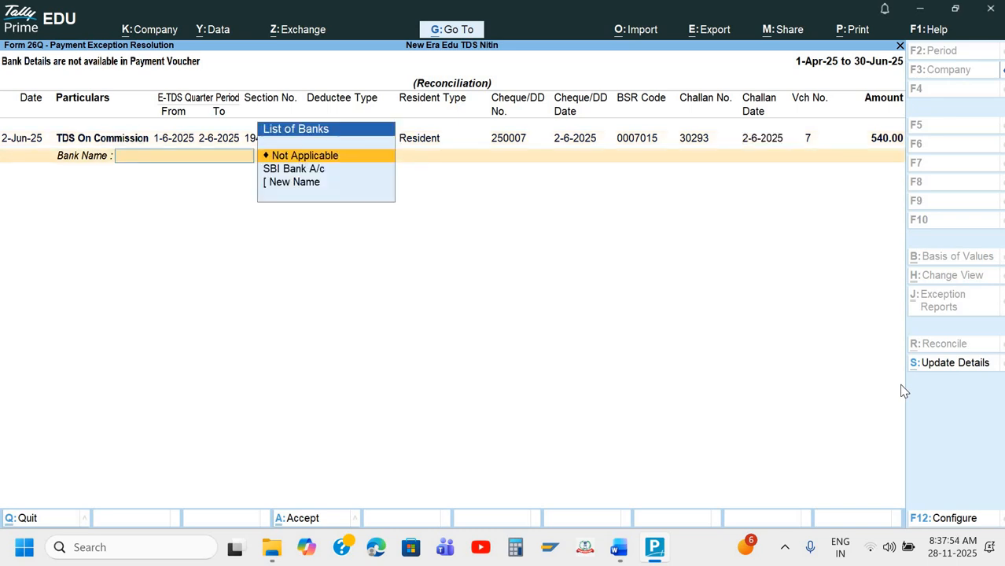
Choose SBI Bank A/c as the bank, enter Bank Road as the branch, save the reconciliation and return to Form 26Q
{"action": "key", "text": "Down"}
{"action": "key", "text": "Return"}
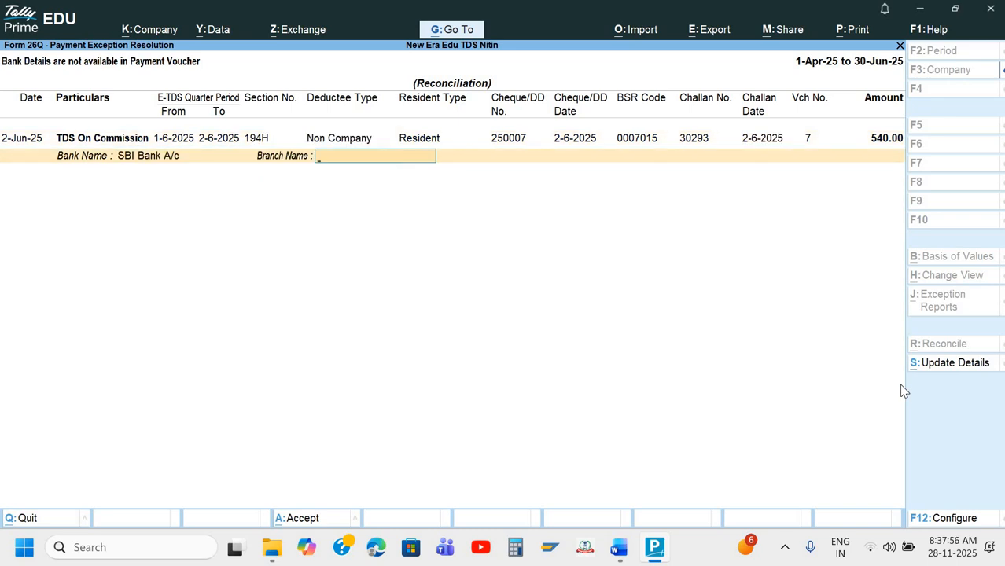
{"action": "type", "text": "Bank Road"}
{"action": "key", "text": "Return"}
{"action": "key", "text": "Return"}
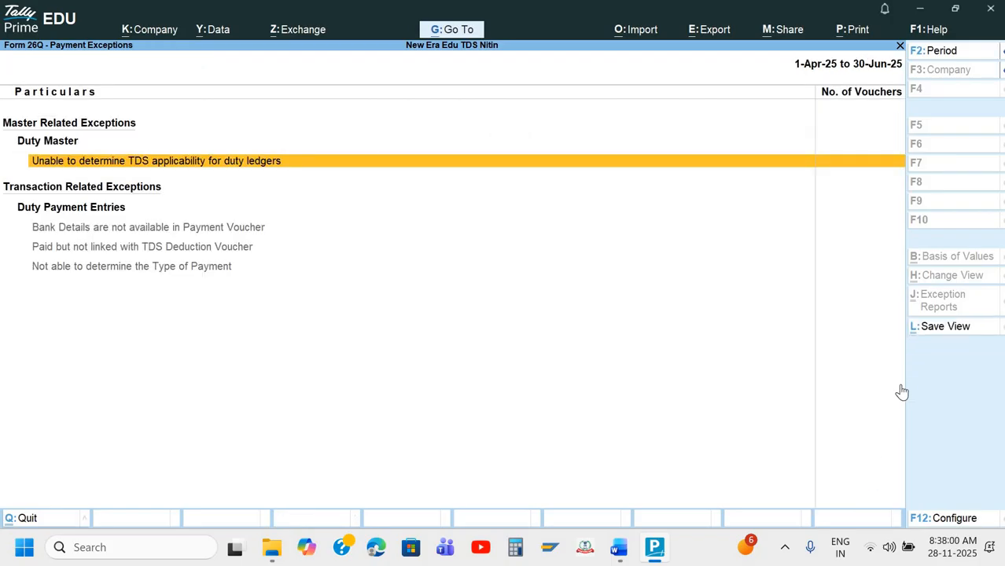
{"action": "key", "text": "Escape"}
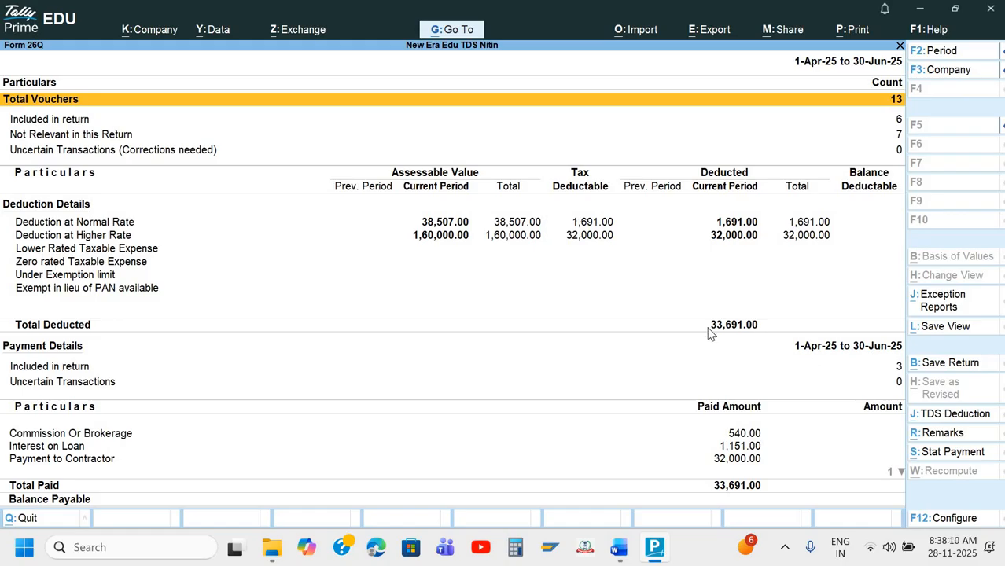
Leave Form 26Q and examine the Balance Sheet in detailed view
{"action": "key", "text": "Escape"}
{"action": "key", "text": "Escape"}
{"action": "key", "text": "Escape"}
{"action": "key", "text": "Escape"}
{"action": "key", "text": "b"}
{"action": "key", "text": "alt+F5"}
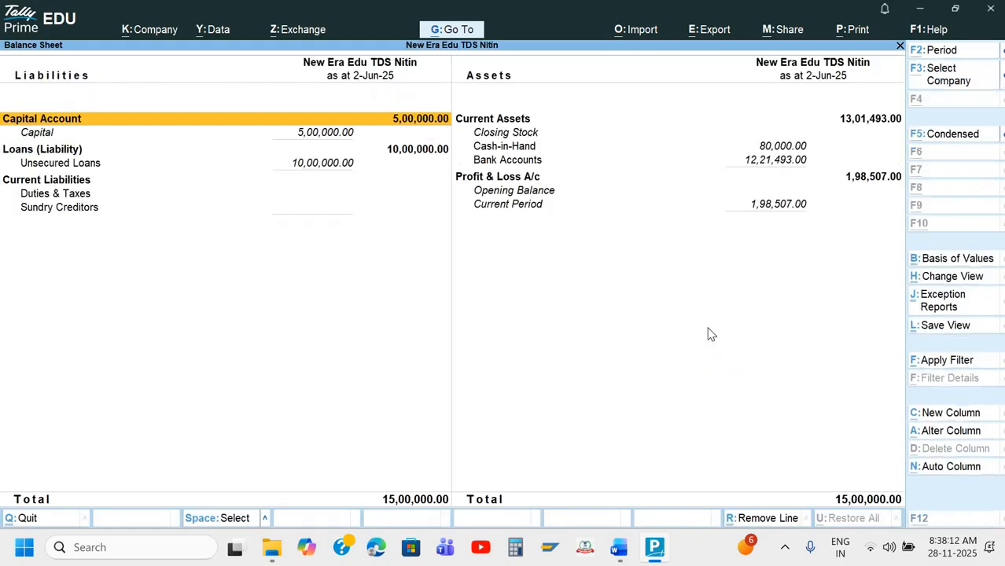
{"action": "key", "text": "Down"}
{"action": "key", "text": "Down"}
{"action": "key", "text": "Right"}
Close the Balance Sheet and look through the expenses in the Profit & Loss A/c
{"action": "key", "text": "Escape"}
{"action": "key", "text": "p"}
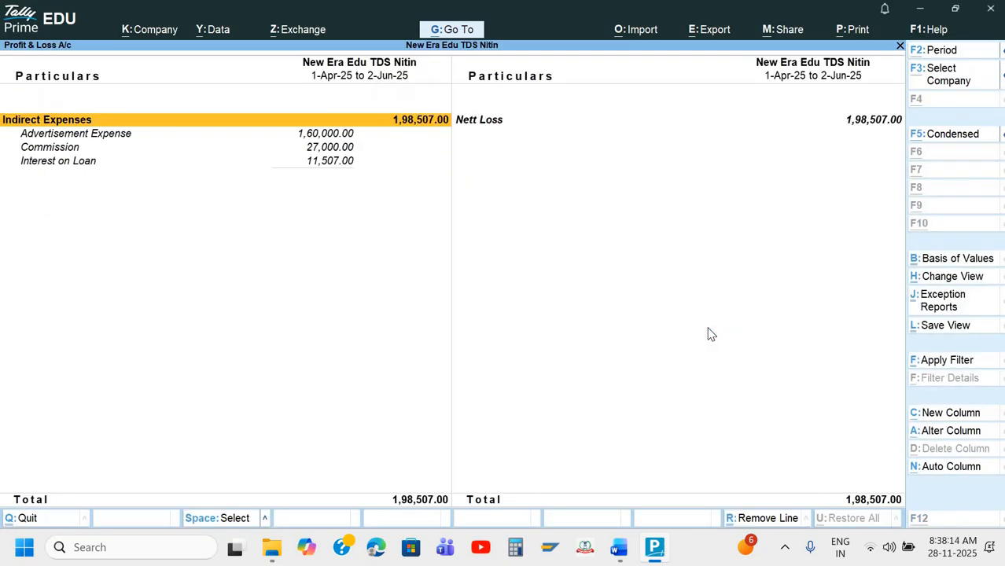
{"action": "key", "text": "Down"}
{"action": "key", "text": "Down"}
{"action": "key", "text": "Down"}
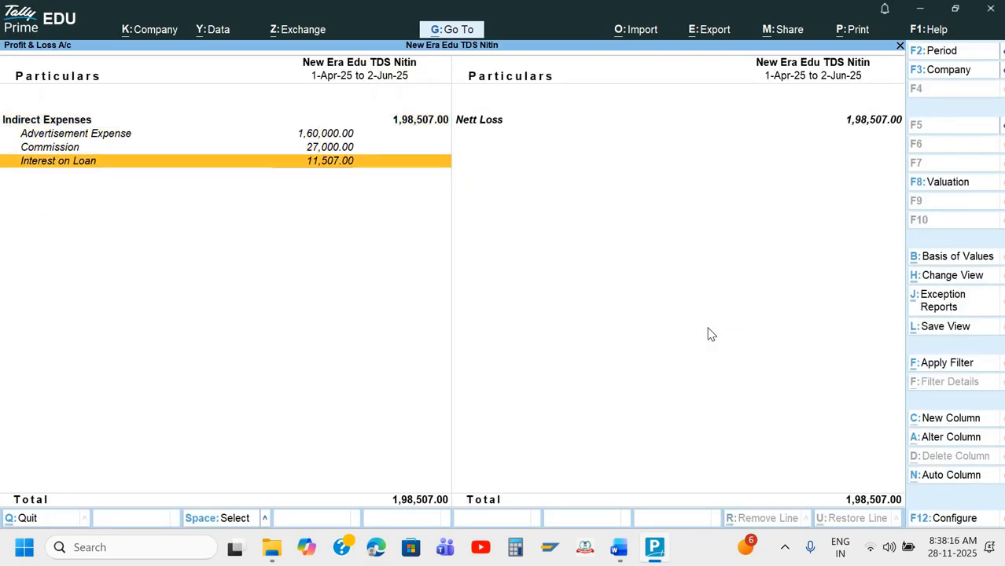
Reopen the Balance Sheet, compare its total with the Check Report line in the Word document, and close the report
{"action": "key", "text": "Escape"}
{"action": "key", "text": "b"}
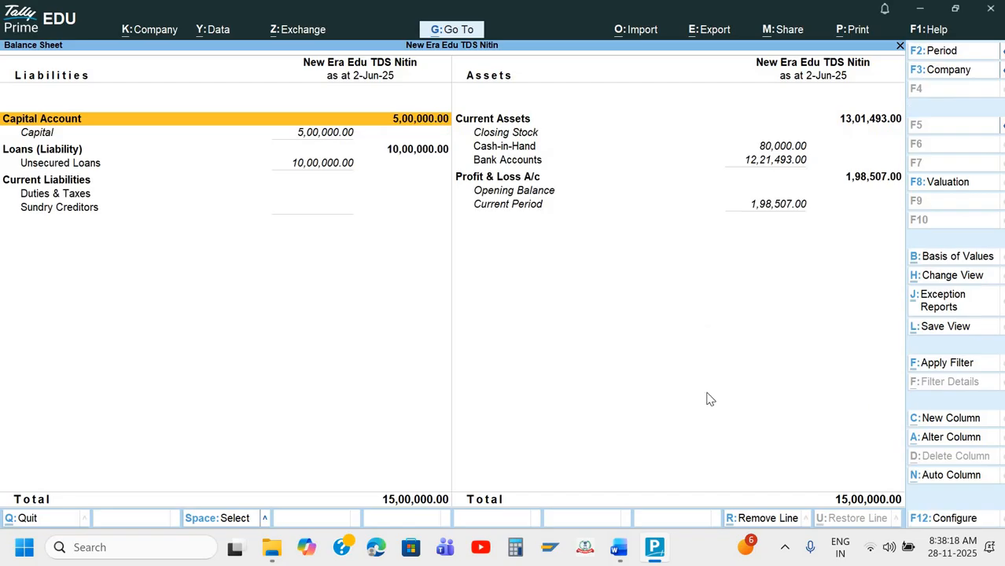
{"action": "key", "text": "alt+Tab"}
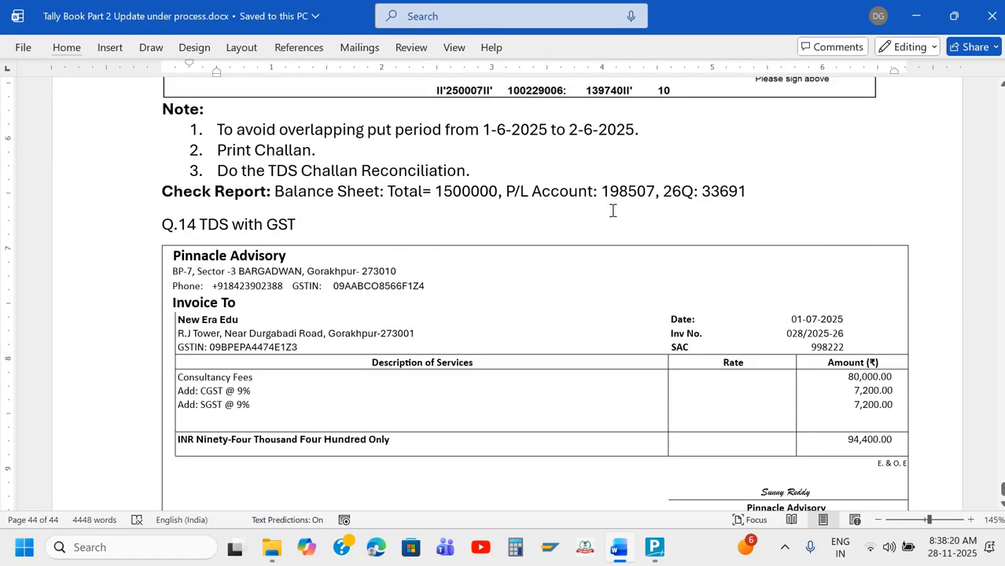
{"action": "scroll", "coordinate": [624, 218], "scroll_direction": "down", "scroll_amount": 1}
{"action": "key", "text": "alt+Tab"}
{"action": "key", "text": "Escape"}
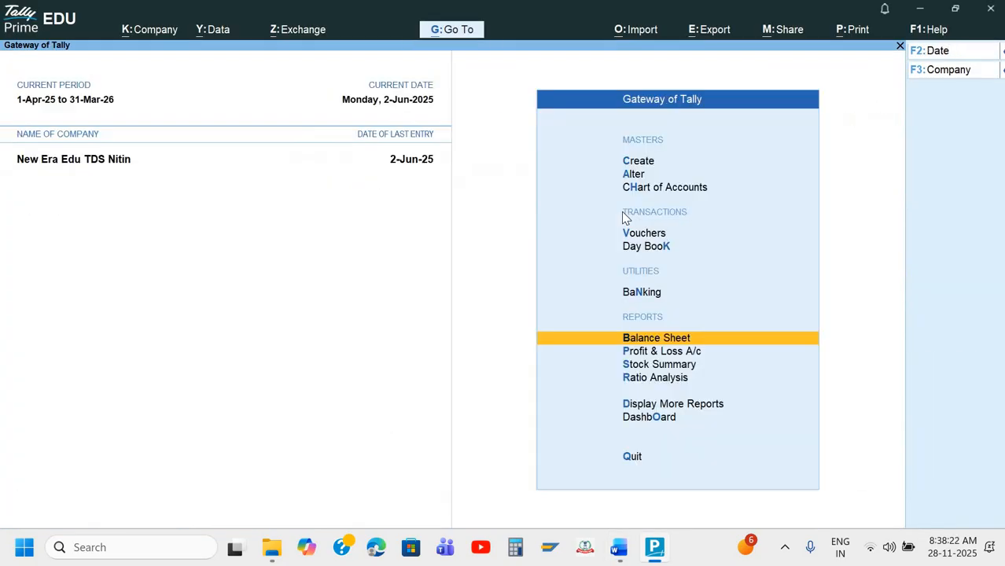
Open the Profit & Loss A/c in detail, compare its net loss with the Word document's check figure, and close it
{"action": "key", "text": "Down"}
{"action": "key", "text": "Return"}
{"action": "key", "text": "alt+F5"}
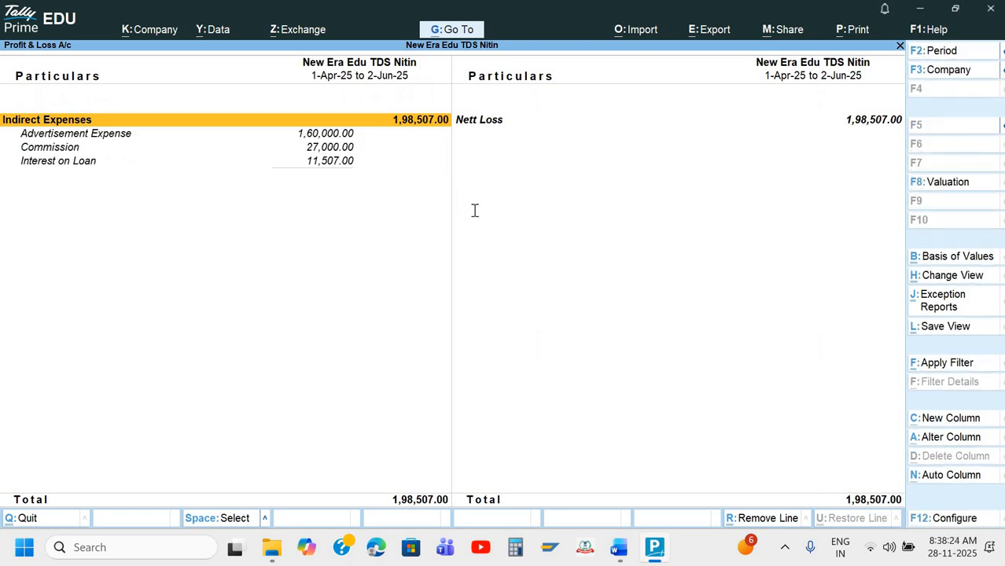
{"action": "key", "text": "alt+Tab"}
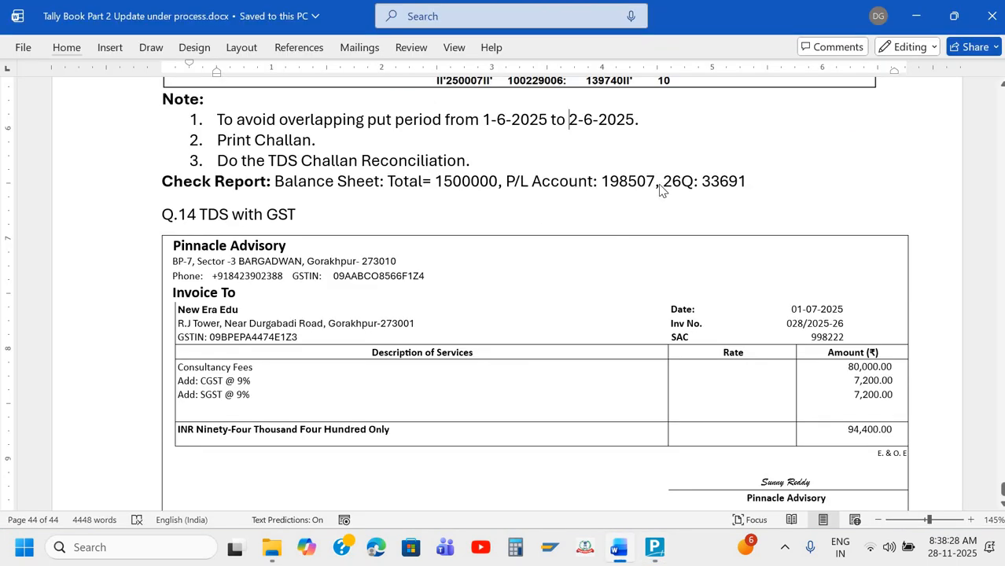
{"action": "key", "text": "alt+Tab"}
{"action": "key", "text": "Escape"}
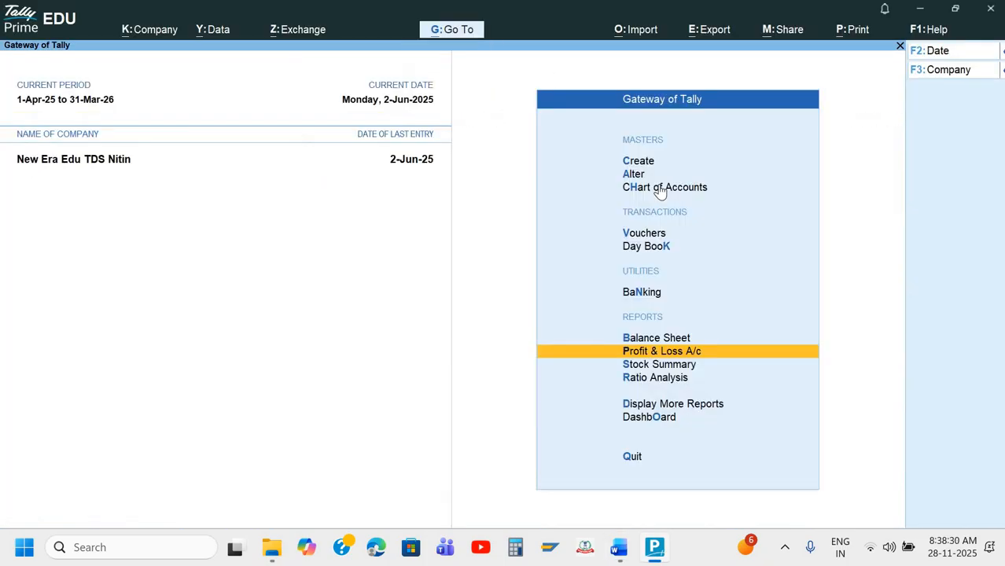
Open Form 26Q from the TDS Reports and compare its total deducted with the check figure in the Word document
{"action": "key", "text": "d"}
{"action": "key", "text": "u"}
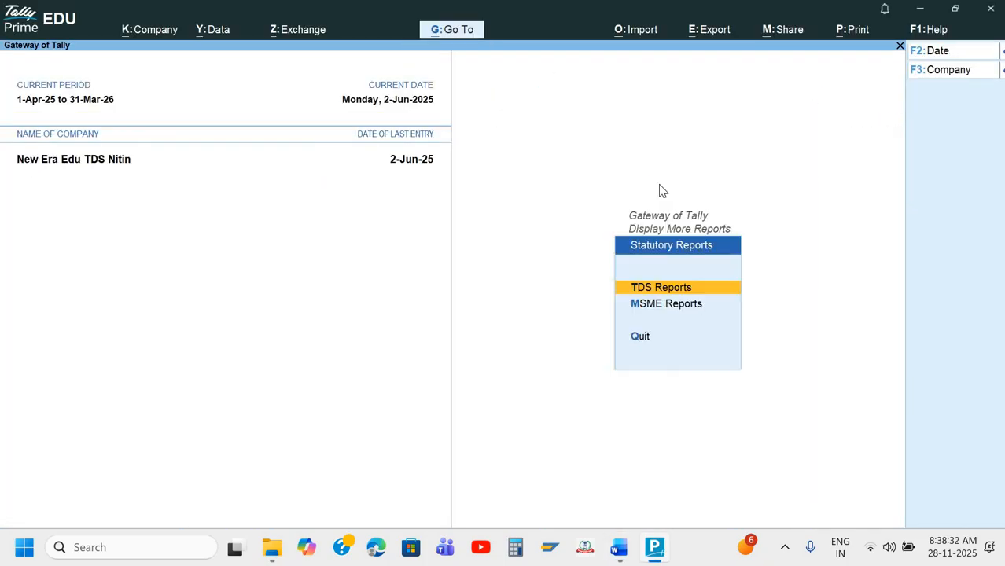
{"action": "key", "text": "Return"}
{"action": "key", "text": "Down"}
{"action": "key", "text": "Return"}
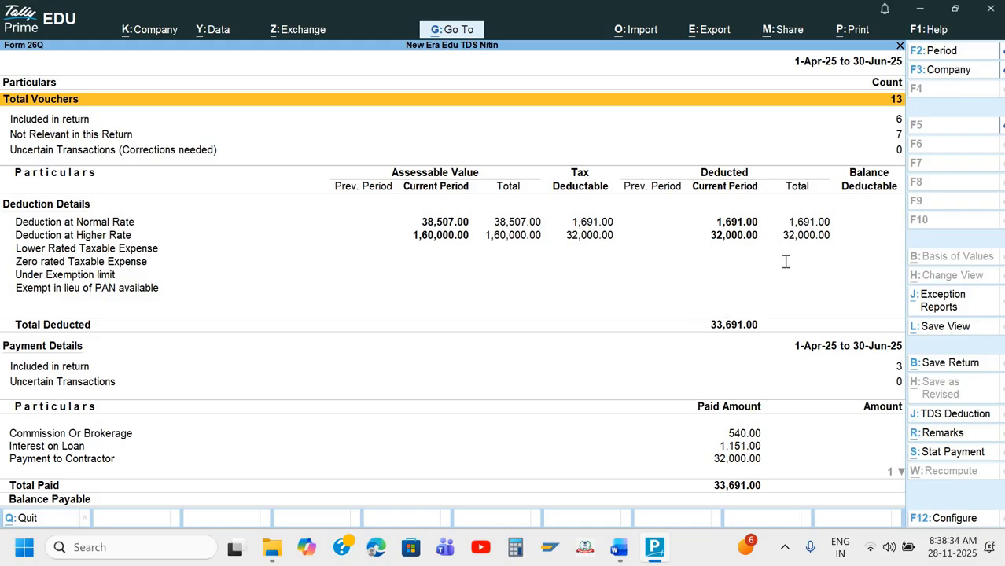
{"action": "key", "text": "alt+Tab"}
{"action": "key", "text": "alt+Tab"}
{"action": "key", "text": "alt+Tab"}
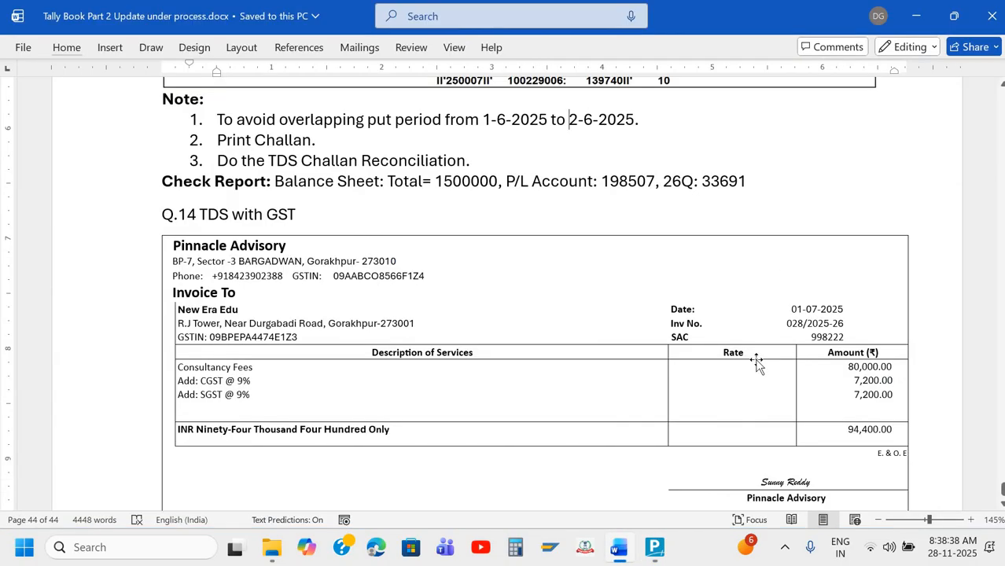
Read the Pinnacle Advisory consultancy fees invoice under Q.14 TDS with GST in the Word document
{"action": "scroll", "coordinate": [758, 363], "scroll_direction": "down", "scroll_amount": 3}
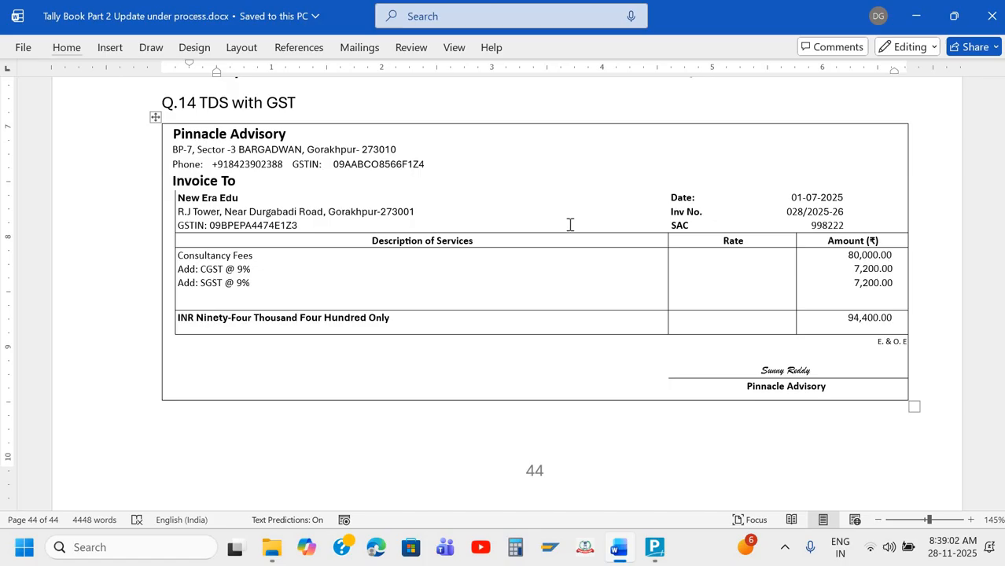
{"action": "scroll", "coordinate": [569, 236], "scroll_direction": "up", "scroll_amount": 3}
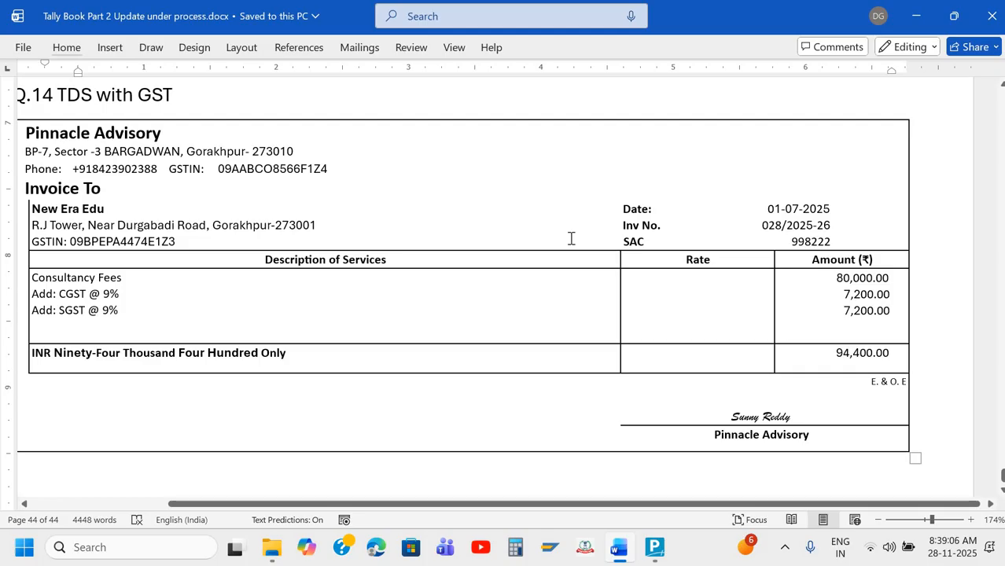
{"action": "scroll", "coordinate": [487, 205], "scroll_direction": "down", "scroll_amount": 1}
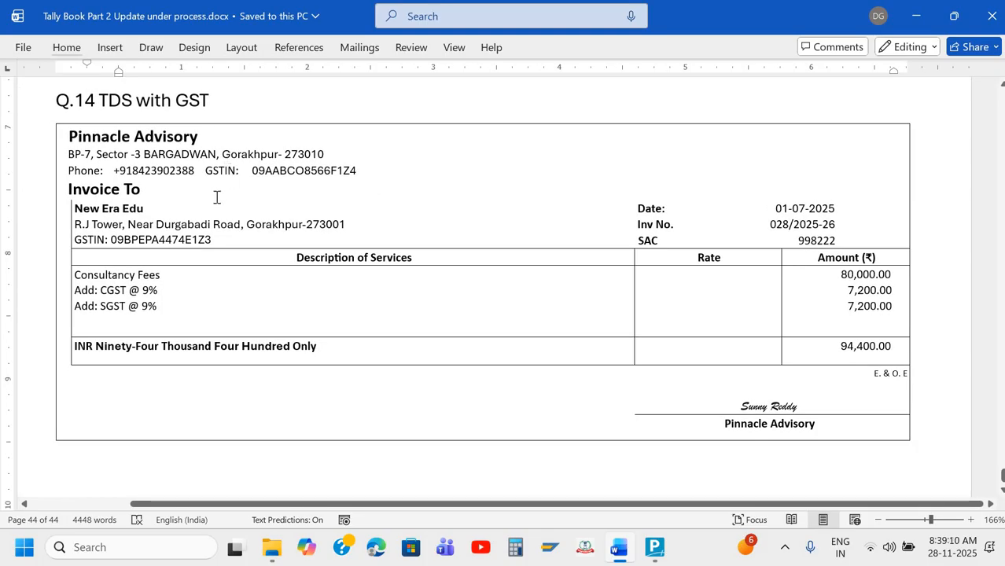
{"action": "left_click", "coordinate": [124, 226]}
{"action": "type", "text": ","}
{"action": "left_click", "coordinate": [191, 272]}
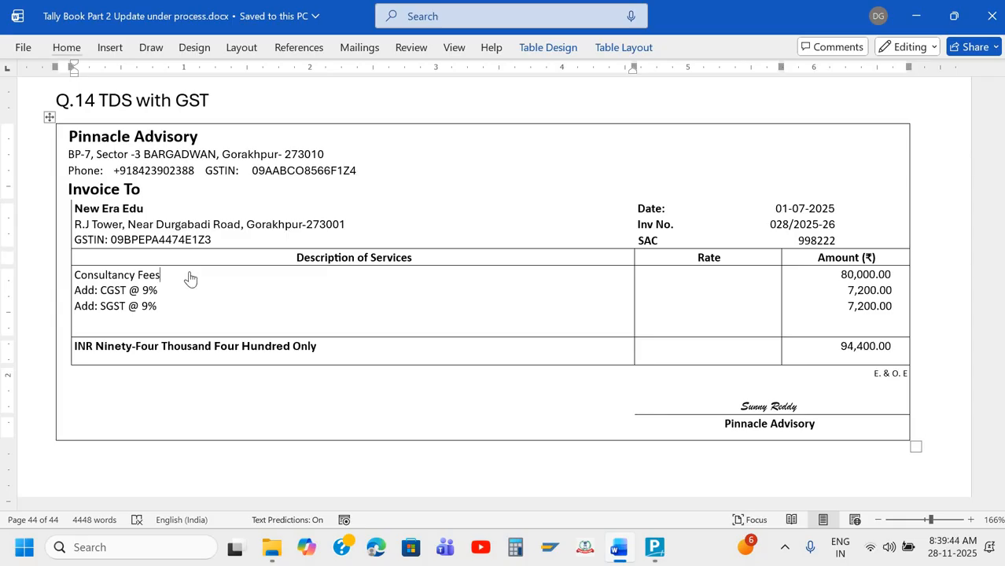
Go back through the Word document to the TDS section and rate chart
{"action": "key", "text": "alt+Tab"}
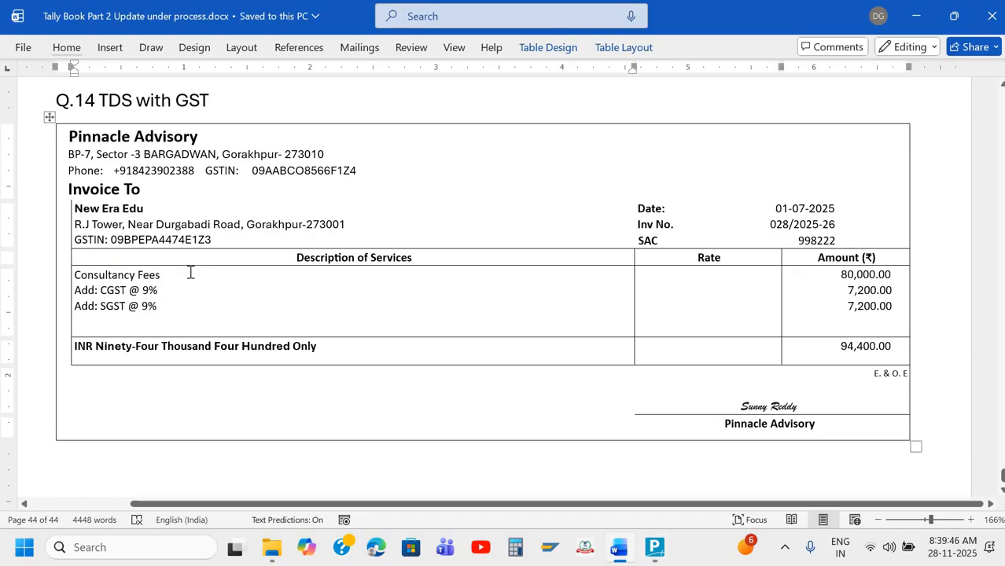
{"action": "key", "text": "Page_Up"}
{"action": "key", "text": "Page_Up"}
{"action": "key", "text": "Page_Up"}
{"action": "key", "text": "Page_Up"}
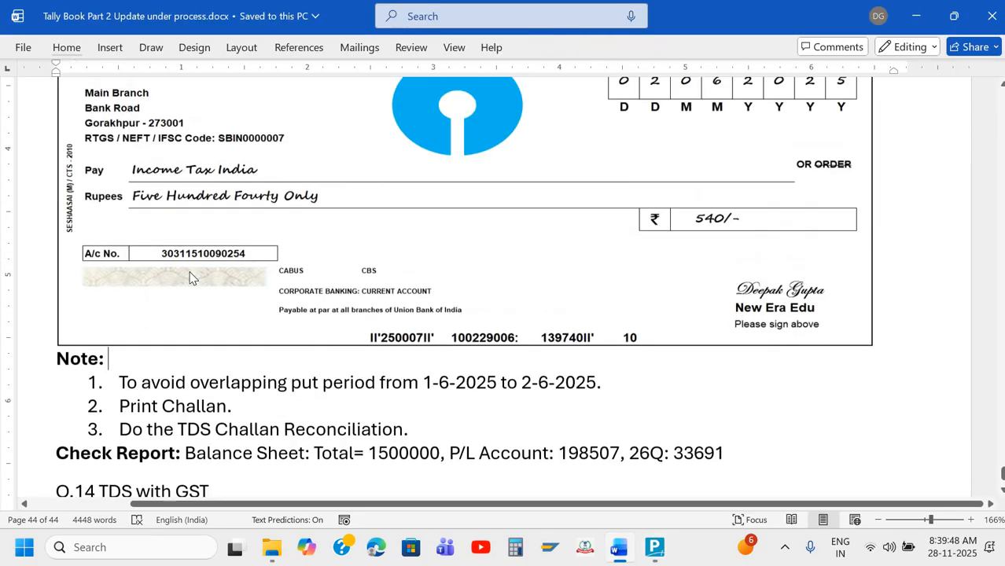
{"action": "key", "text": "Page_Up"}
{"action": "key", "text": "Page_Up"}
{"action": "key", "text": "Page_Up"}
{"action": "key", "text": "Page_Up"}
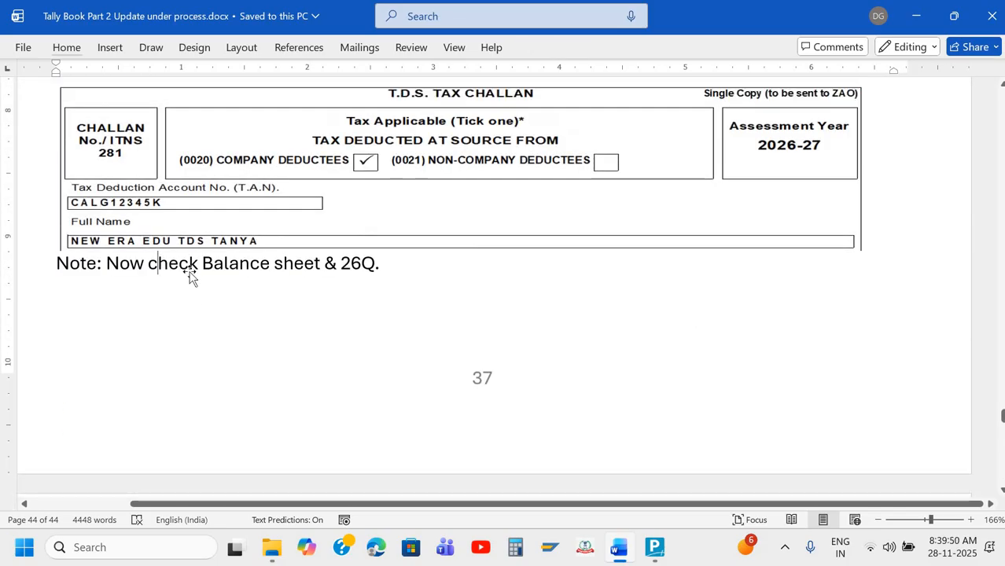
{"action": "key", "text": "Page_Up"}
{"action": "key", "text": "Page_Up"}
{"action": "key", "text": "Page_Up"}
{"action": "key", "text": "Page_Up"}
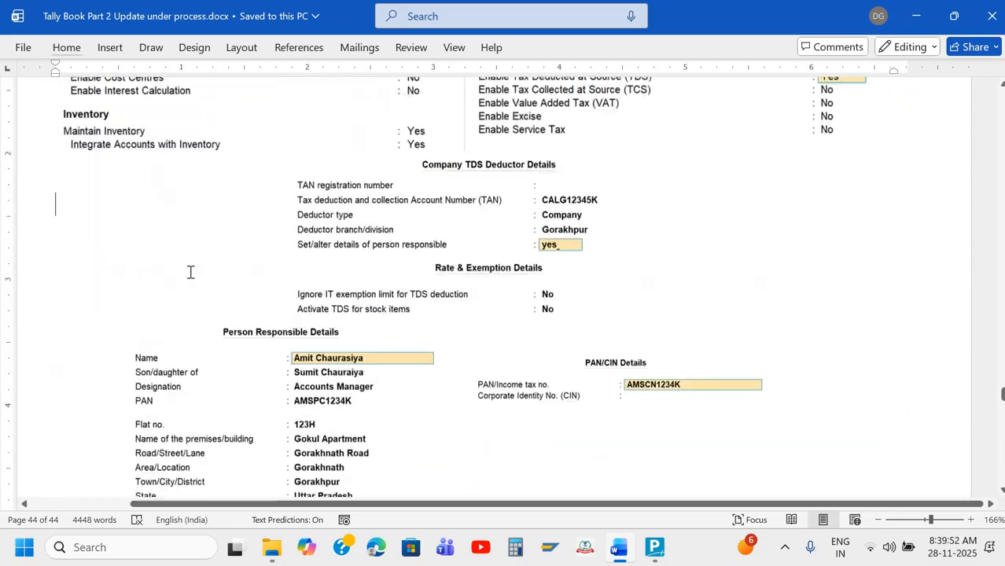
{"action": "key", "text": "Page_Up"}
{"action": "key", "text": "Page_Up"}
{"action": "key", "text": "Page_Up"}
{"action": "key", "text": "Page_Up"}
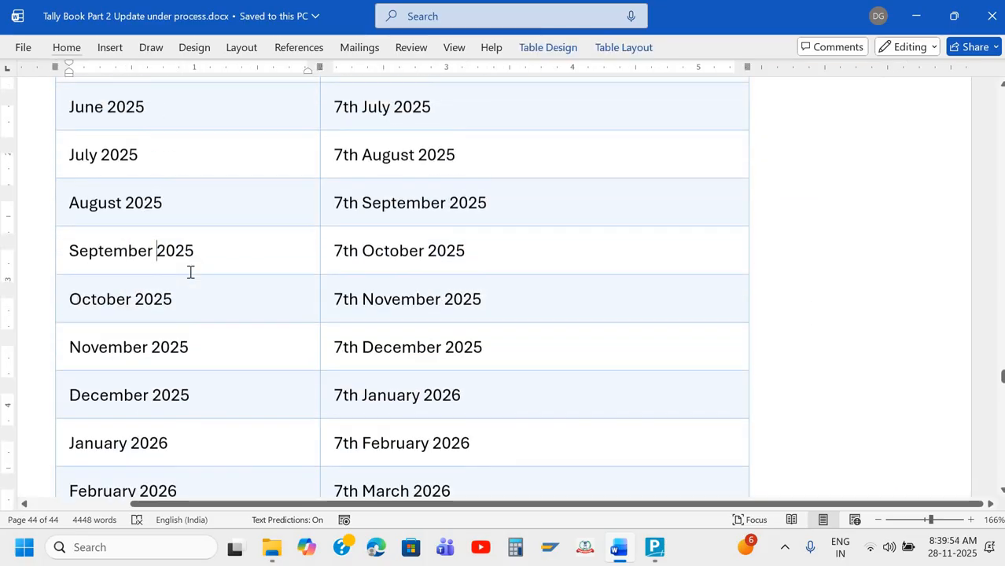
{"action": "key", "text": "Page_Up"}
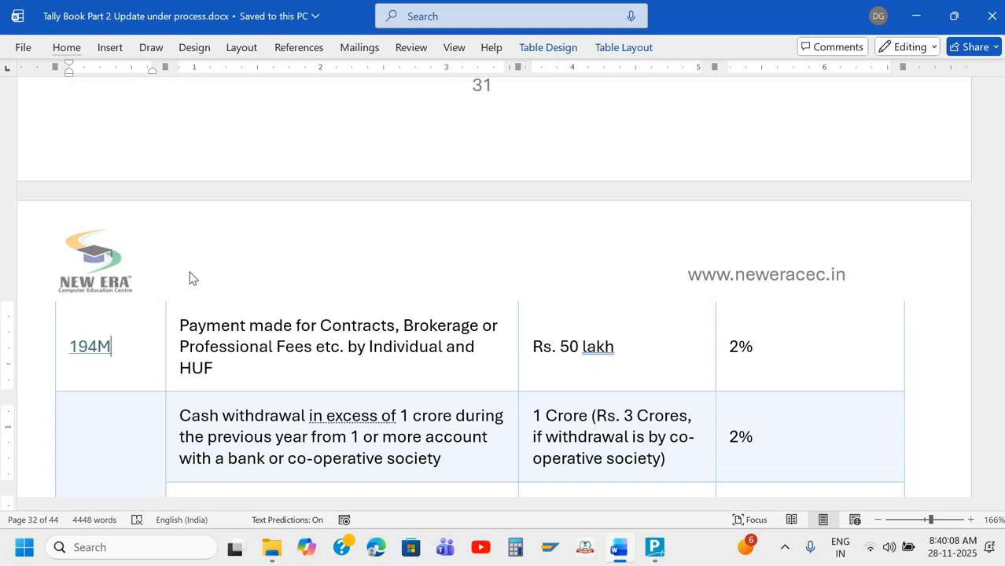
Examine the rate chart for the section, threshold and TDS rate that apply to other professional services
{"action": "scroll", "coordinate": [192, 279], "scroll_direction": "down", "scroll_amount": 10}
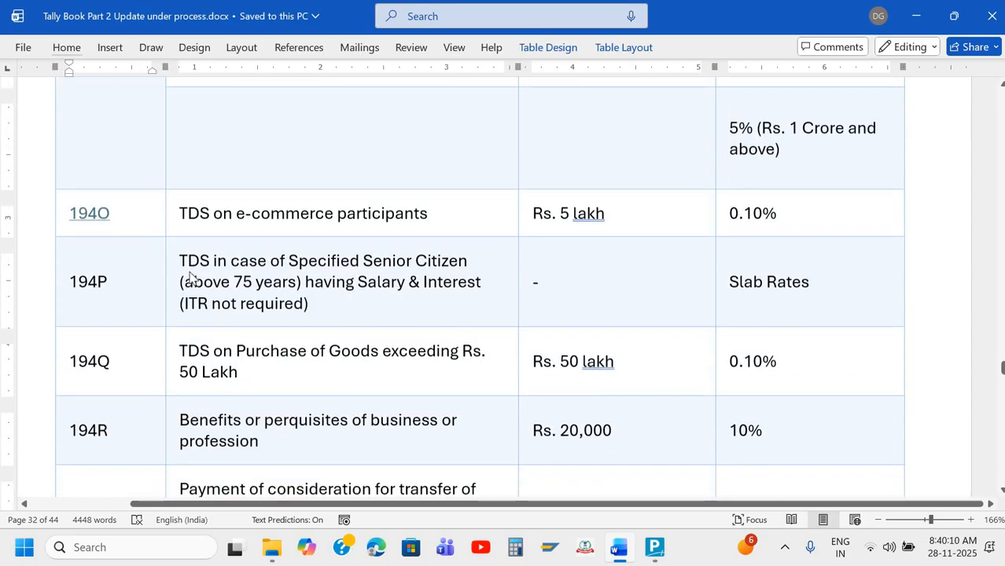
{"action": "scroll", "coordinate": [188, 271], "scroll_direction": "down", "scroll_amount": 5}
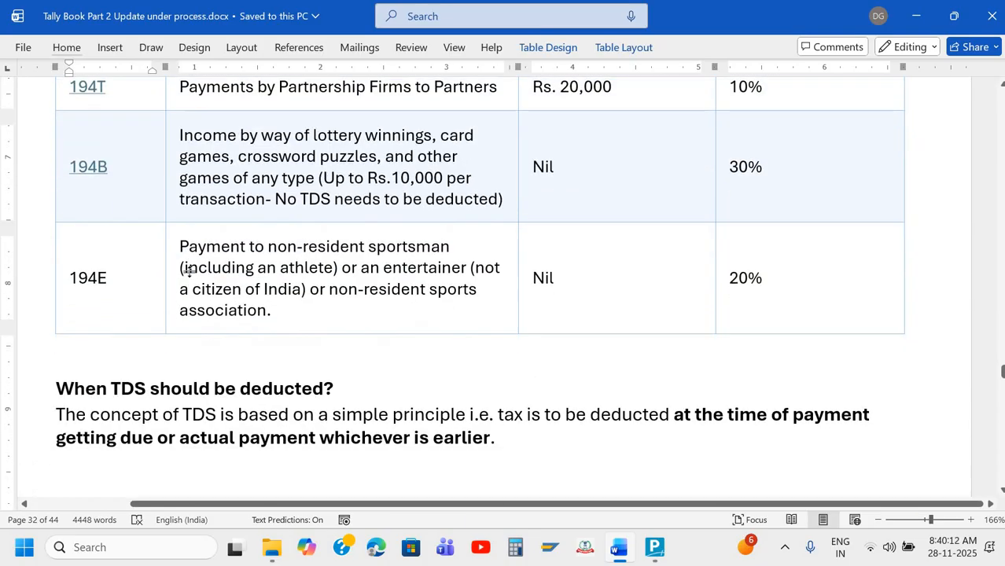
{"action": "scroll", "coordinate": [189, 271], "scroll_direction": "up", "scroll_amount": 10}
{"action": "scroll", "coordinate": [189, 272], "scroll_direction": "up", "scroll_amount": 12}
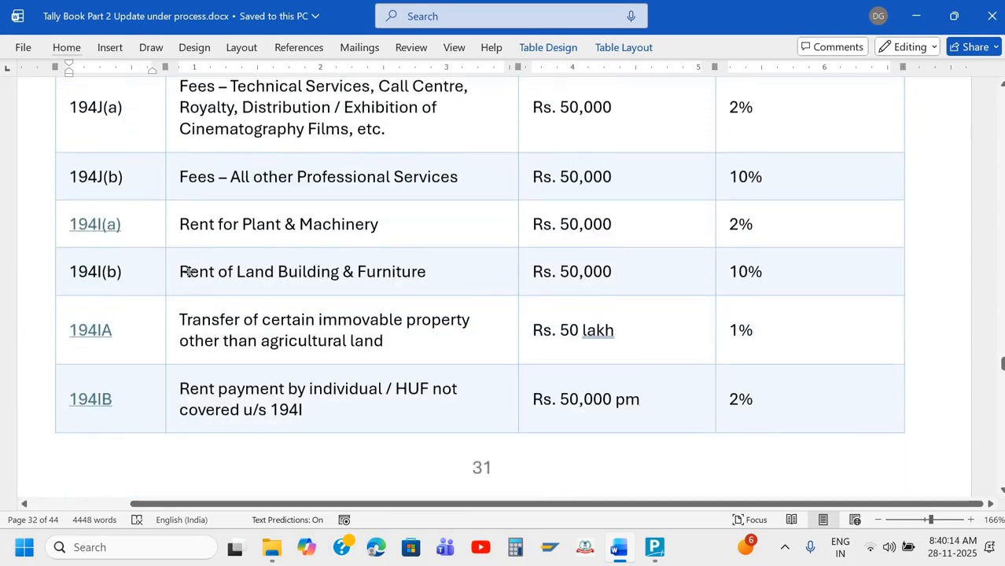
{"action": "scroll", "coordinate": [108, 247], "scroll_direction": "down", "scroll_amount": 1}
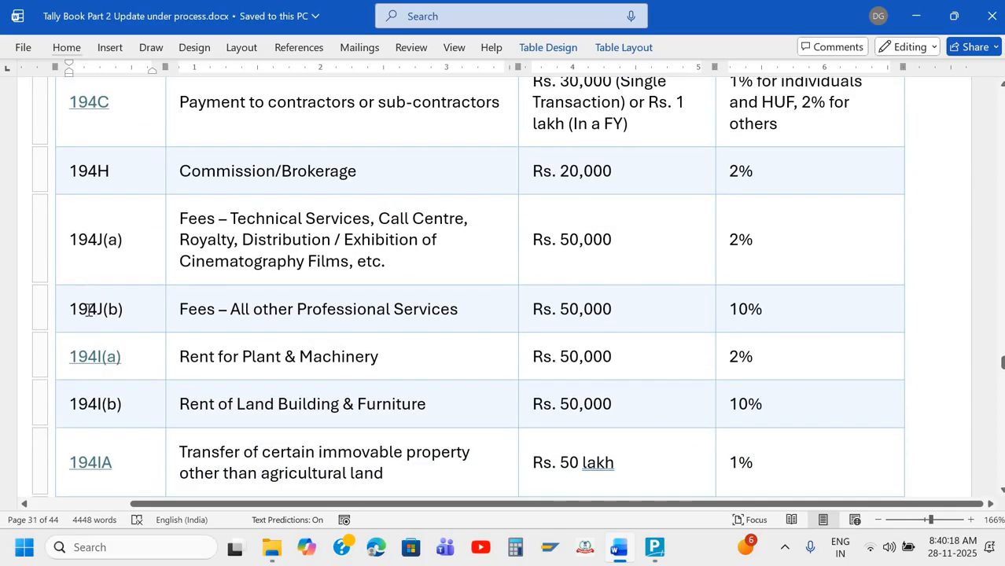
{"action": "scroll", "coordinate": [90, 279], "scroll_direction": "down", "scroll_amount": 1}
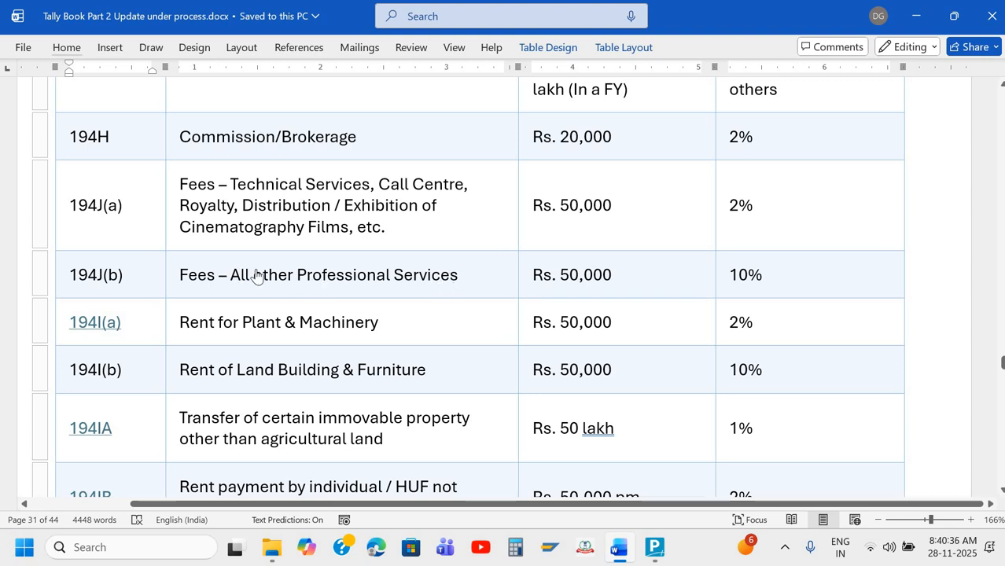
Switch from the Word document back to Form 26Q in TallyPrime
{"action": "key", "text": "alt+Tab"}
{"action": "key", "text": "alt+Tab"}
{"action": "key", "text": "alt+Tab"}
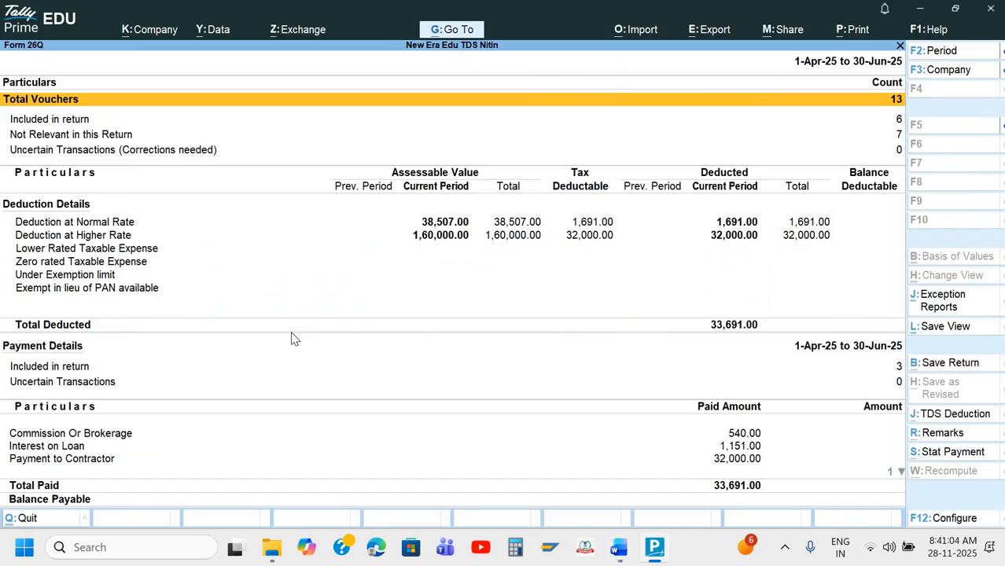
Close Form 26Q and the underlying reports to return to the Gateway of Tally
{"action": "key", "text": "Escape"}
{"action": "key", "text": "Escape"}
{"action": "key", "text": "Escape"}
{"action": "key", "text": "Escape"}
{"action": "key", "text": "Escape"}
{"action": "key", "text": "Escape"}
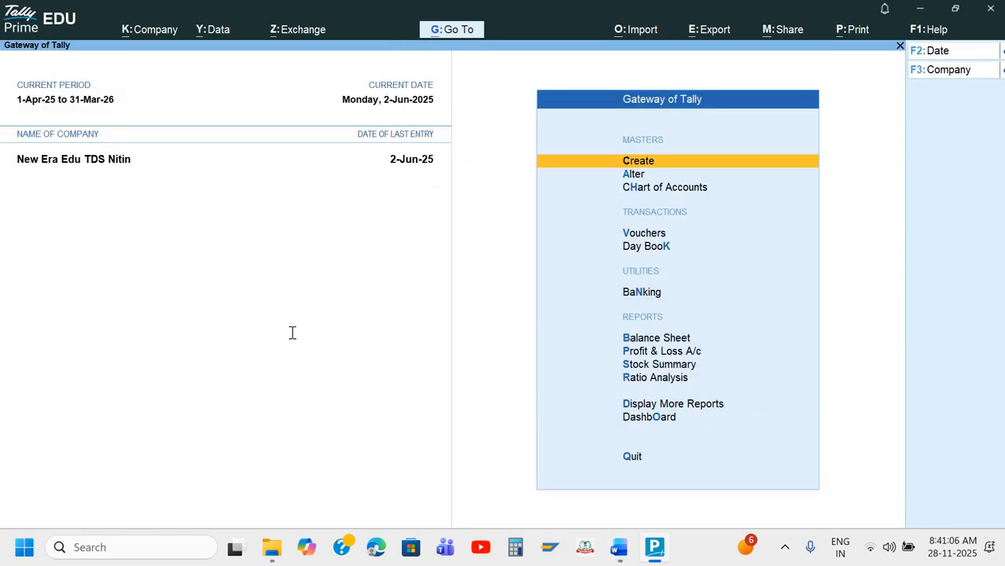
Switch to the Word document and go to the Q.14 TDS with GST invoice at its end
{"action": "key", "text": "alt+Tab"}
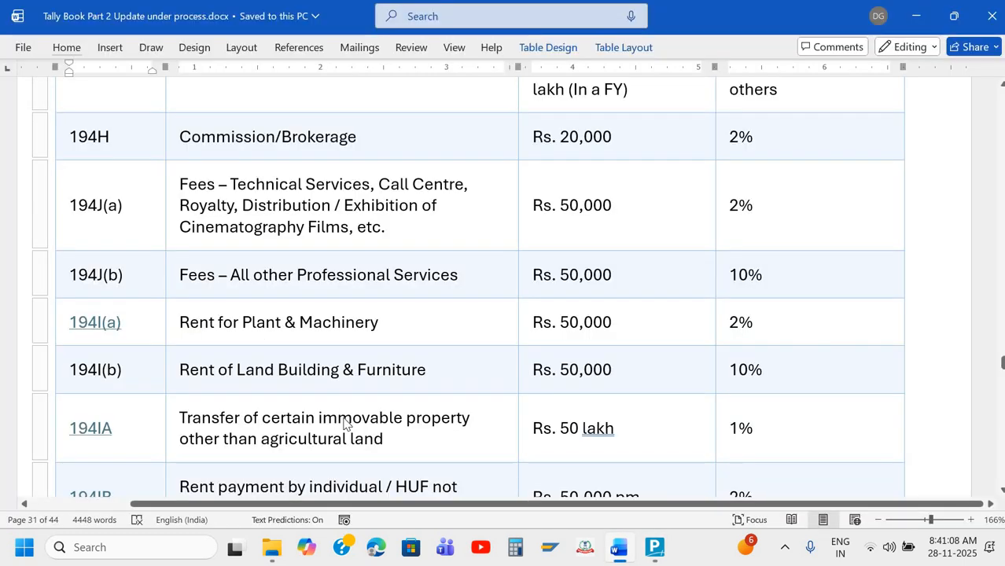
{"action": "key", "text": "ctrl+End"}
{"action": "scroll", "coordinate": [343, 424], "scroll_direction": "down", "scroll_amount": 2}
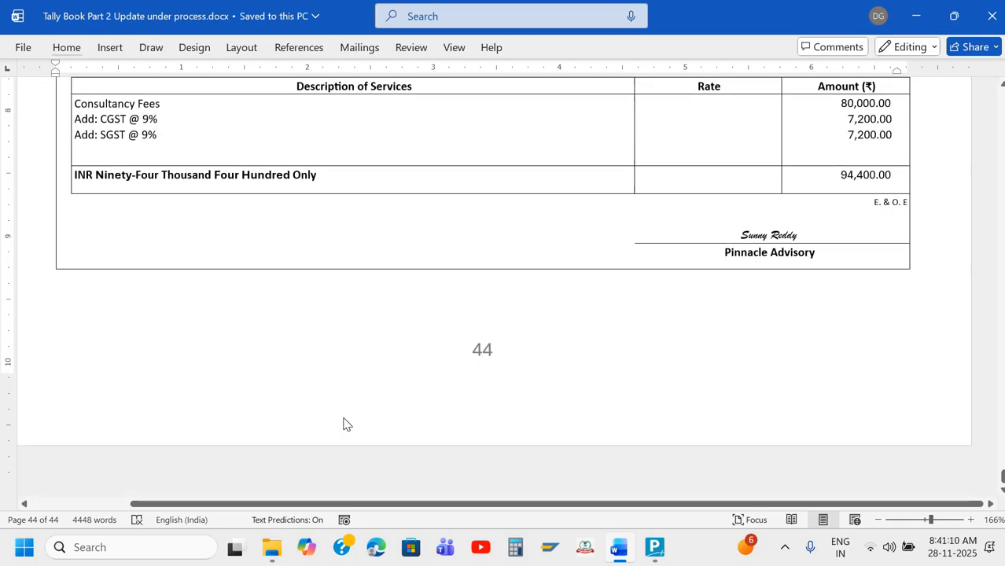
{"action": "scroll", "coordinate": [343, 422], "scroll_direction": "up", "scroll_amount": 3}
{"action": "scroll", "coordinate": [344, 418], "scroll_direction": "down", "scroll_amount": 1}
{"action": "scroll", "coordinate": [343, 418], "scroll_direction": "down", "scroll_amount": 1}
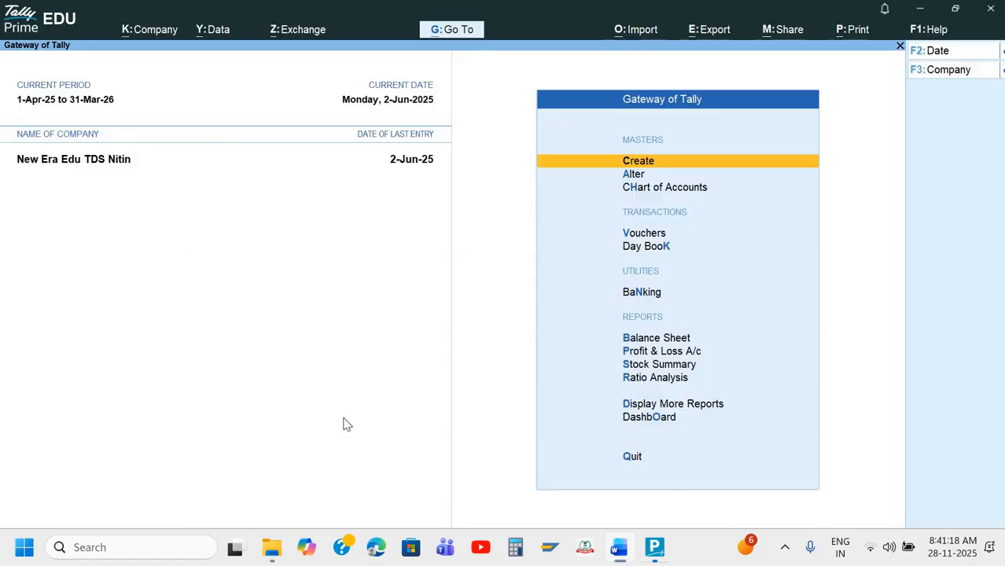
Switch back to TallyPrime and enable Goods and Services Tax (GST) in the company features
{"action": "key", "text": "alt+Tab"}
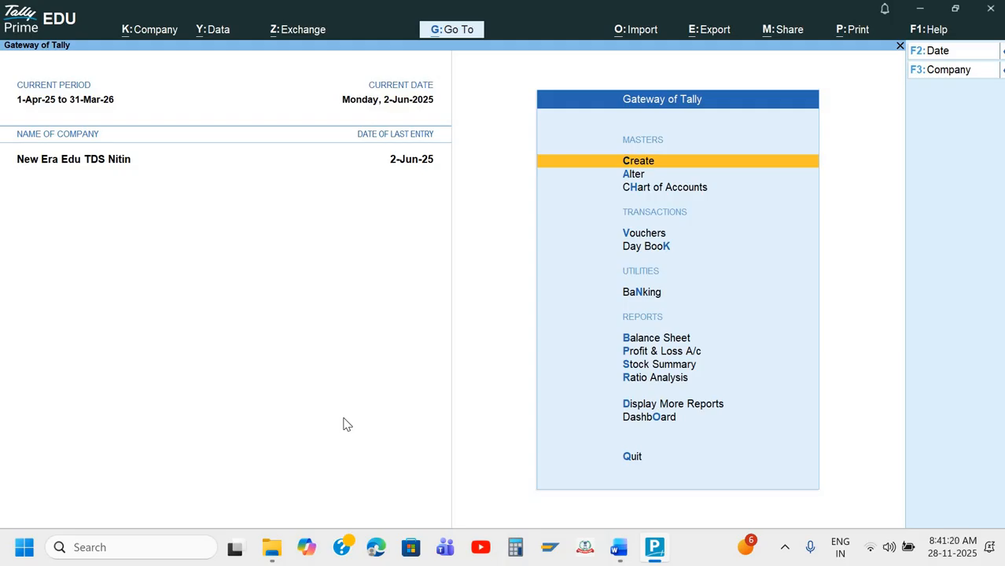
{"action": "key", "text": "F11"}
{"action": "key", "text": "Down"}
{"action": "key", "text": "Down"}
{"action": "key", "text": "Down"}
{"action": "key", "text": "Down"}
{"action": "key", "text": "Down"}
{"action": "key", "text": "Down"}
{"action": "key", "text": "Down"}
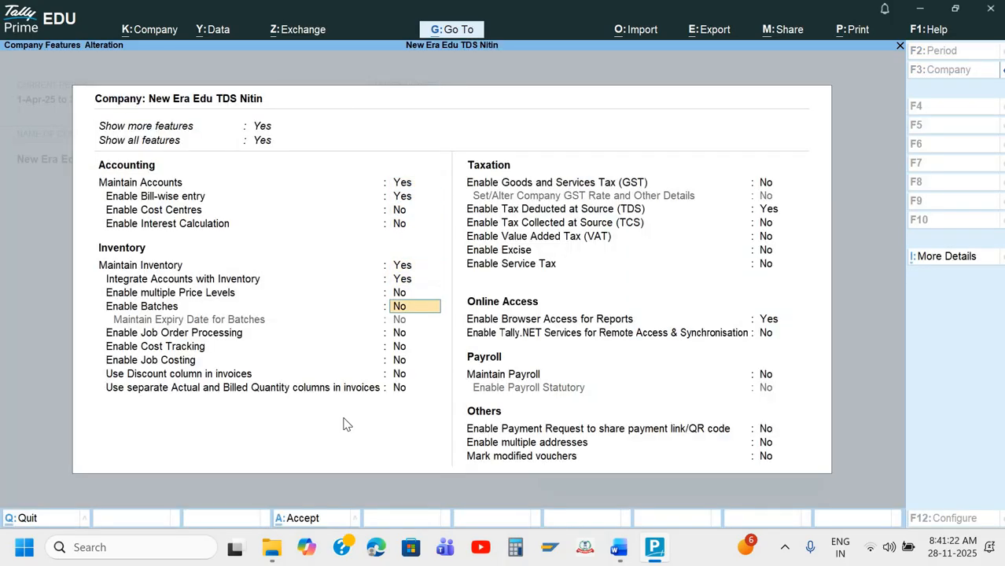
{"action": "key", "text": "Down"}
{"action": "key", "text": "Down"}
{"action": "key", "text": "Down"}
{"action": "key", "text": "Down"}
{"action": "key", "text": "Down"}
{"action": "key", "text": "Down"}
{"action": "type", "text": "y"}
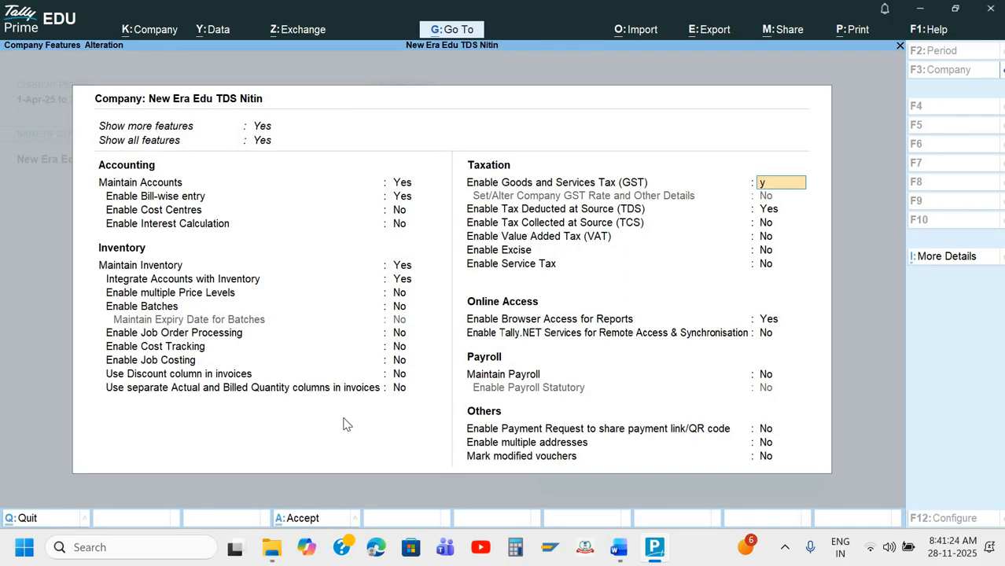
{"action": "key", "text": "Return"}
Keep Uttar Pradesh and Regular in the GST registration and copy New Era Edu's GSTIN from the Word invoice into it
{"action": "key", "text": "Return"}
{"action": "key", "text": "Return"}
{"action": "key", "text": "Return"}
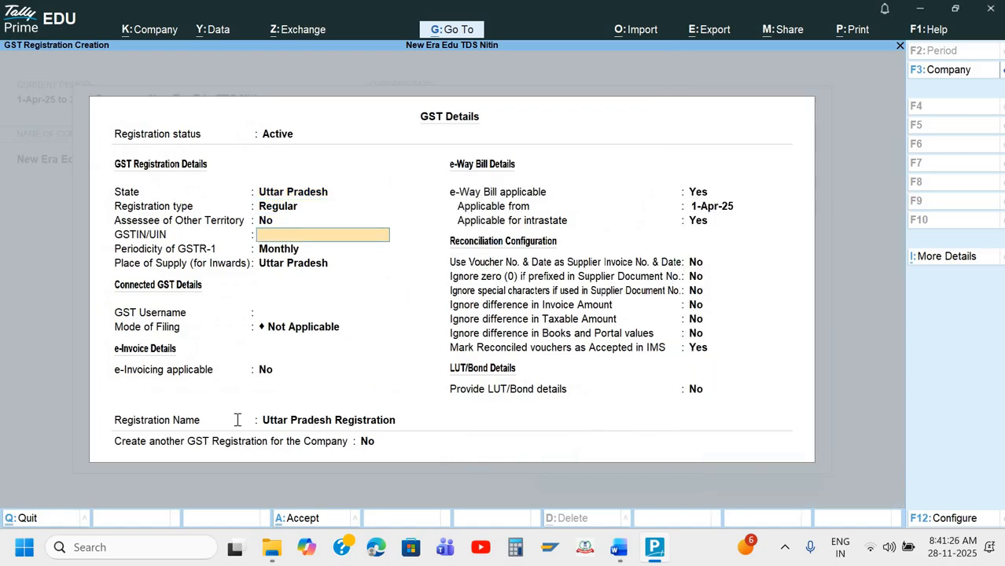
{"action": "key", "text": "alt+Tab"}
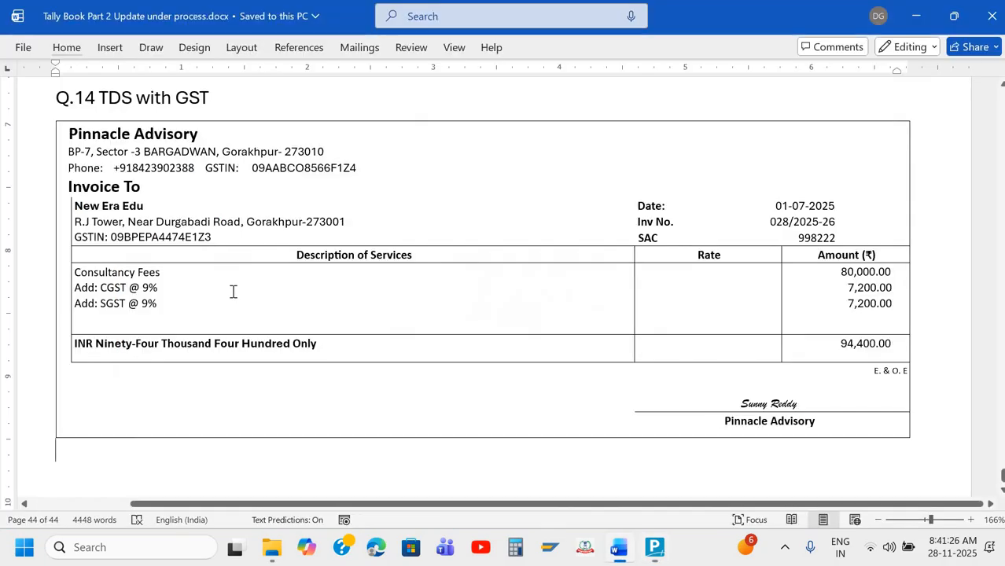
{"action": "double_click", "coordinate": [208, 236]}
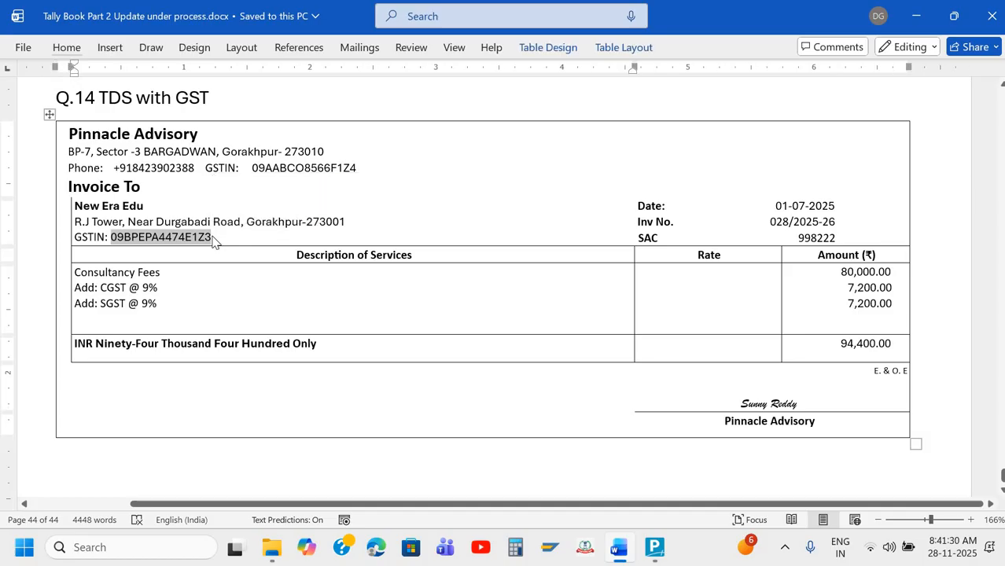
{"action": "key", "text": "ctrl+c"}
{"action": "key", "text": "alt+Tab"}
{"action": "key", "text": "ctrl+alt+v"}
{"action": "key", "text": "Return"}
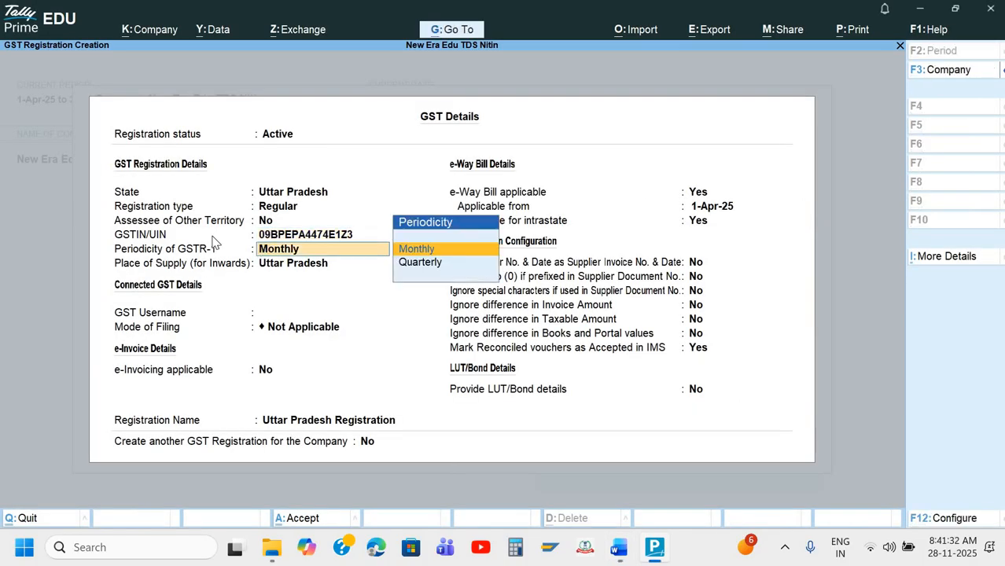
Accept Monthly GSTR-1 periodicity and Uttar Pradesh as place of supply, and save the GST registration and company features
{"action": "key", "text": "Return"}
{"action": "key", "text": "Return"}
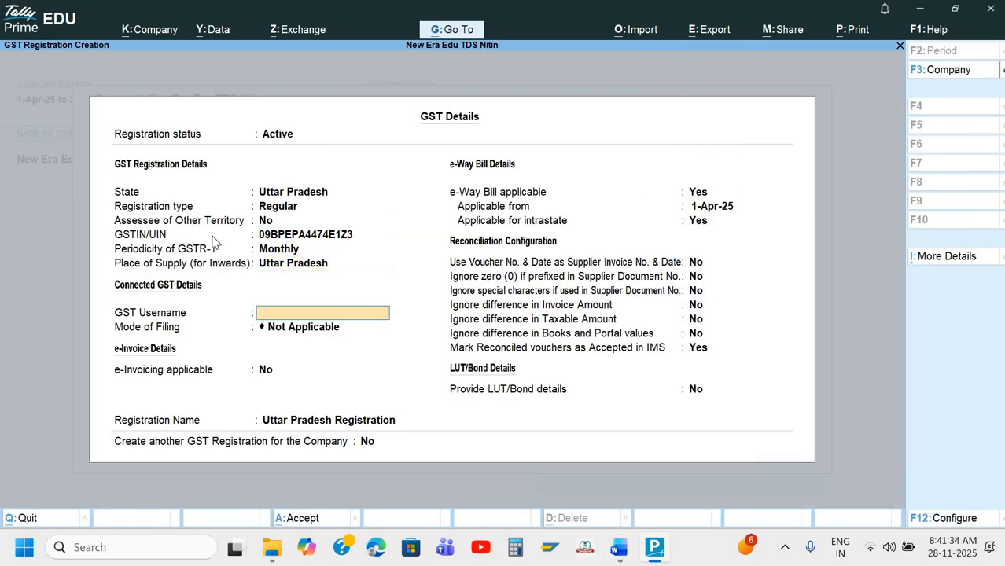
{"action": "key", "text": "Return"}
{"action": "key", "text": "Return"}
{"action": "key", "text": "Return"}
{"action": "key", "text": "Return"}
{"action": "key", "text": "Return"}
{"action": "key", "text": "Return"}
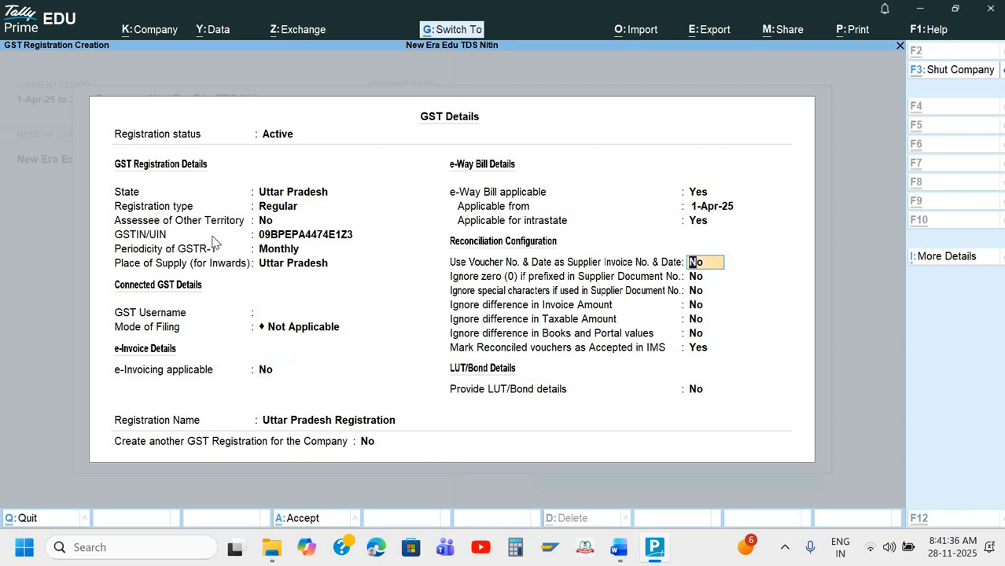
{"action": "key", "text": "ctrl+a"}
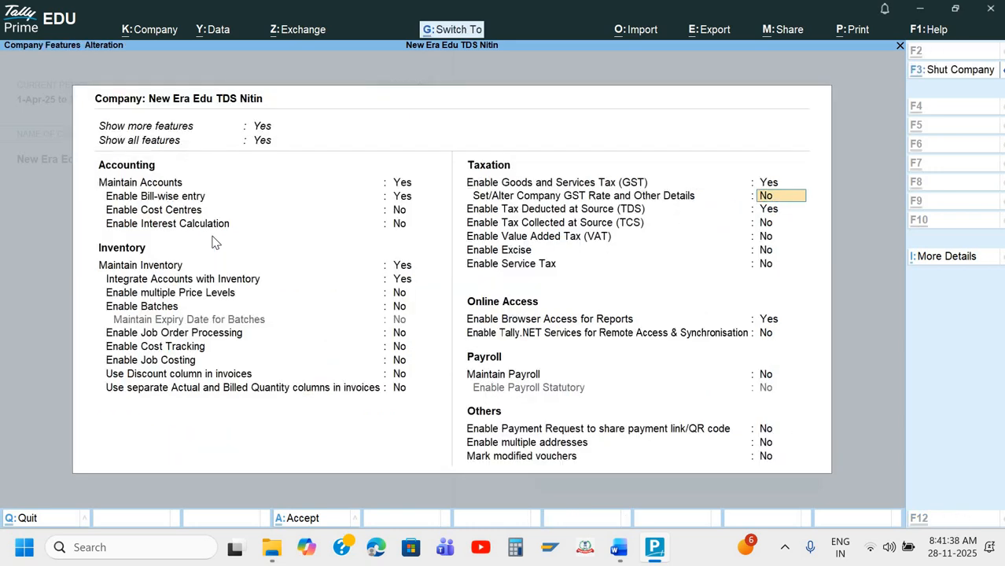
{"action": "key", "text": "ctrl+a"}
{"action": "key", "text": "alt+Tab"}
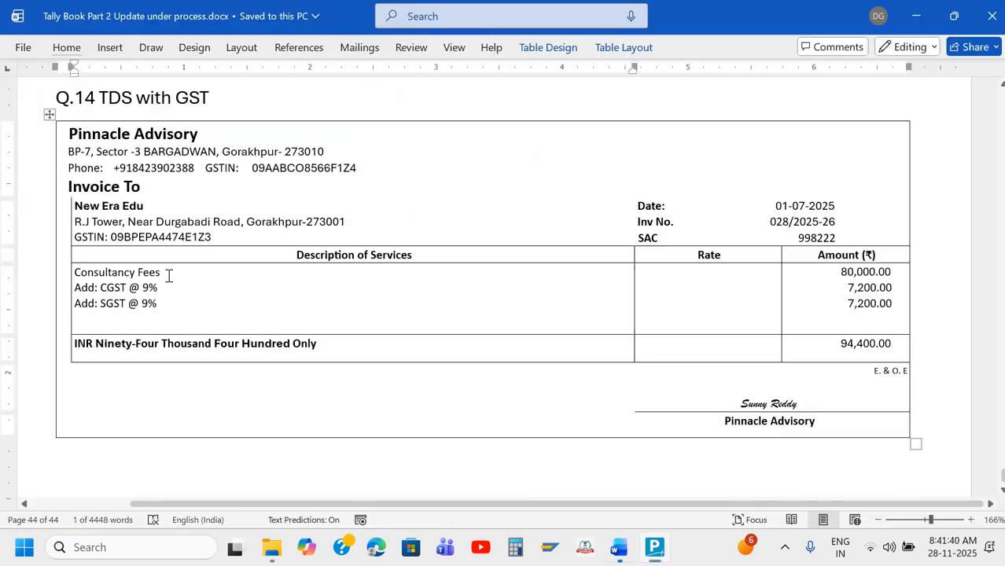
{"action": "key", "text": "alt+Tab"}
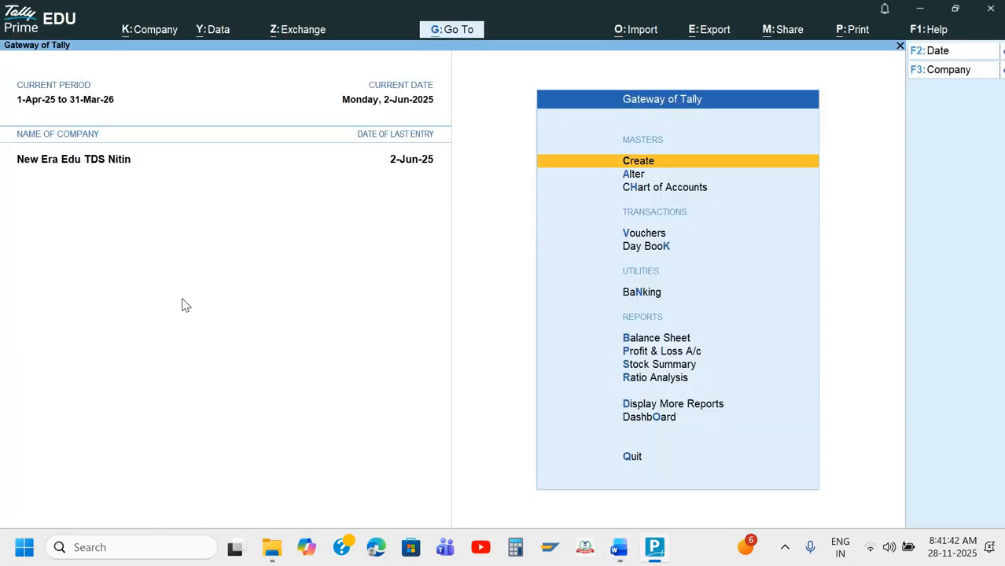
{"action": "key", "text": "Down"}
{"action": "key", "text": "Down"}
{"action": "key", "text": "Down"}
{"action": "key", "text": "Down"}
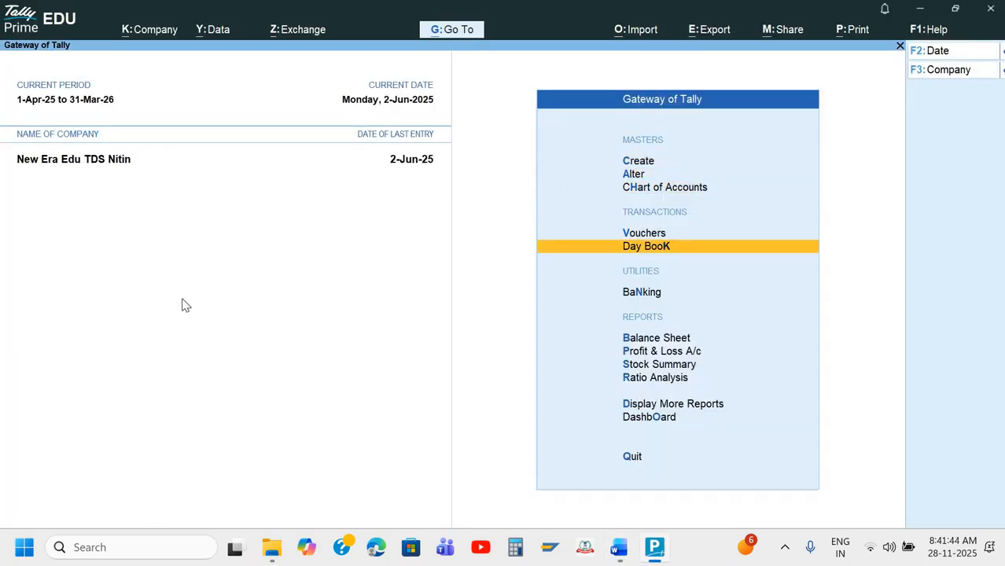
{"action": "key", "text": "Up"}
{"action": "key", "text": "alt+Tab"}
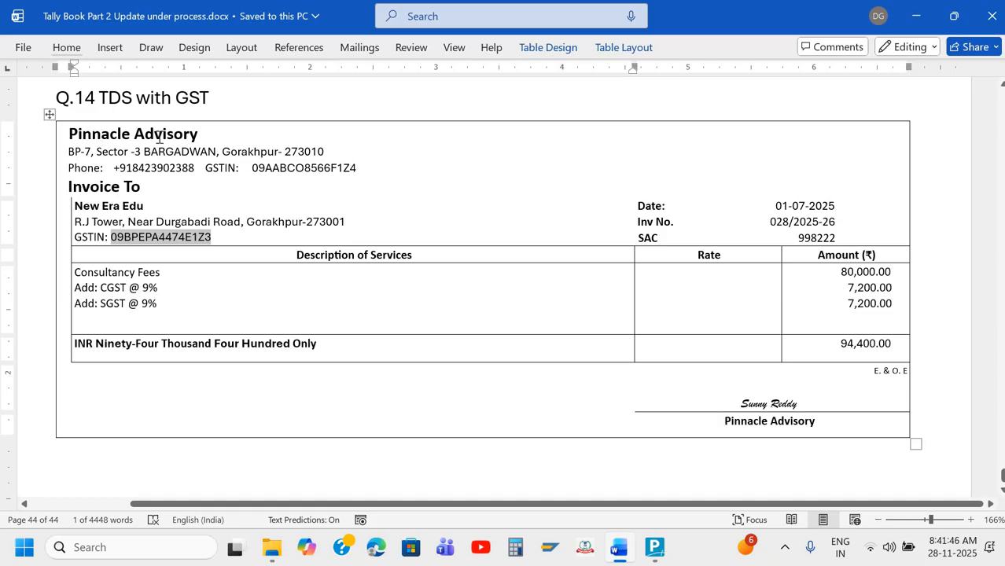
{"action": "key", "text": "alt+Tab"}
{"action": "key", "text": "Up"}
{"action": "key", "text": "Up"}
{"action": "key", "text": "Up"}
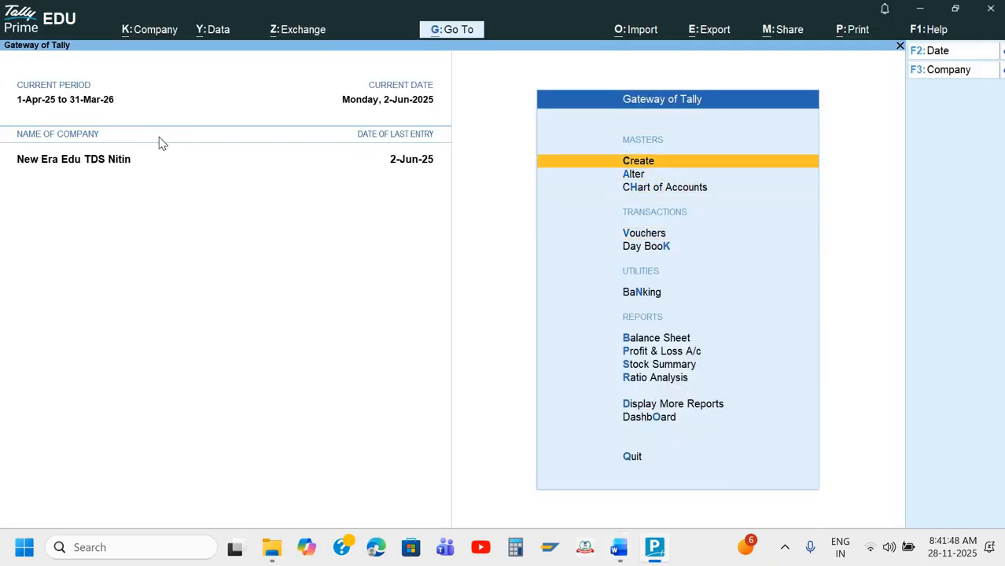
{"action": "key", "text": "Return"}
{"action": "key", "text": "Down"}
{"action": "key", "text": "Return"}
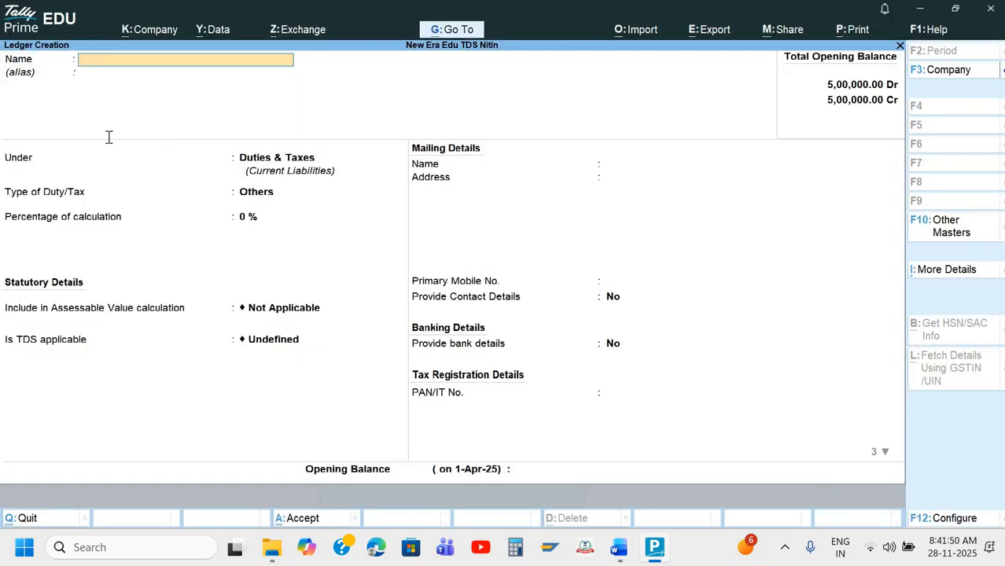
{"action": "key", "text": "alt+Tab"}
{"action": "left_click_drag", "start_coordinate": [69, 135], "coordinate": [191, 135]}
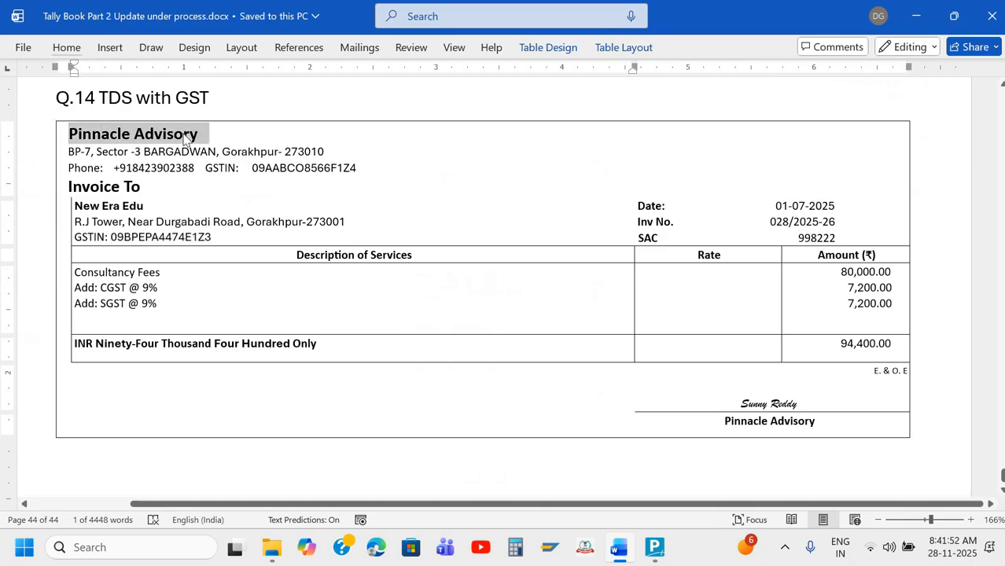
{"action": "key", "text": "ctrl+c"}
{"action": "key", "text": "alt+Tab"}
{"action": "key", "text": "ctrl+v"}
{"action": "key", "text": "Return"}
{"action": "type", "text": "S"}
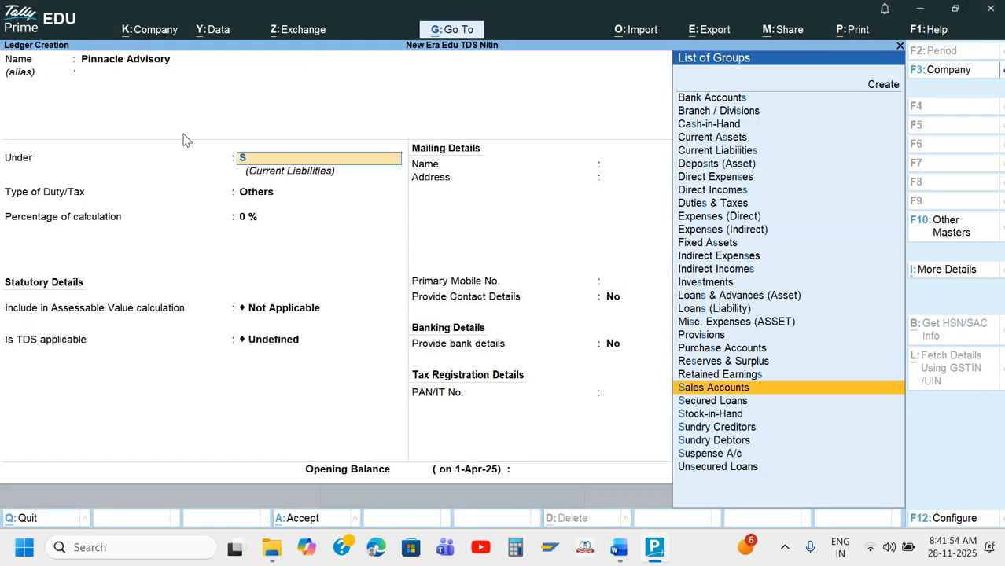
{"action": "key", "text": "Down"}
{"action": "key", "text": "Down"}
{"action": "key", "text": "Down"}
{"action": "key", "text": "Down"}
{"action": "key", "text": "Up"}
{"action": "key", "text": "Return"}
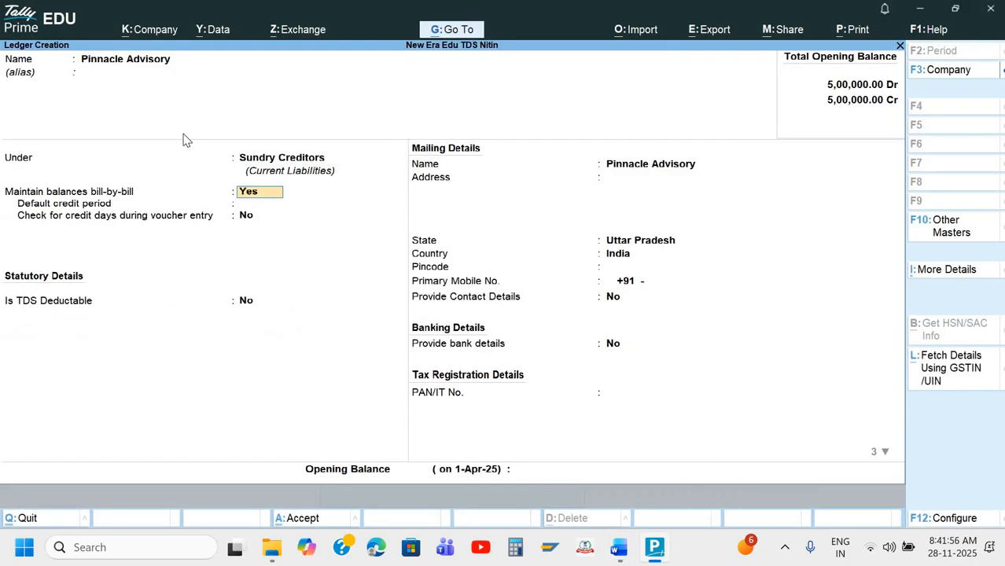
{"action": "key", "text": "Return"}
{"action": "key", "text": "Return"}
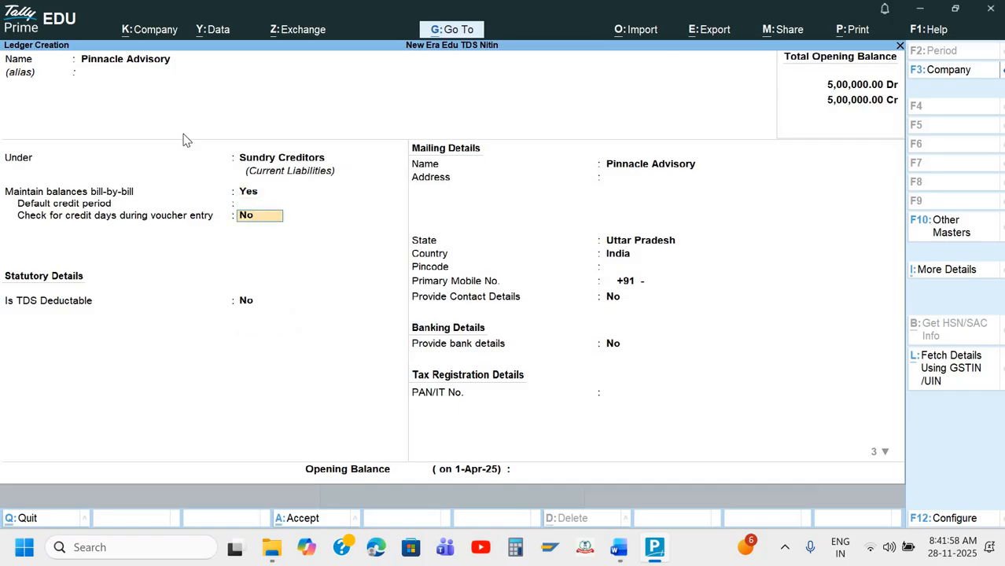
{"action": "key", "text": "Return"}
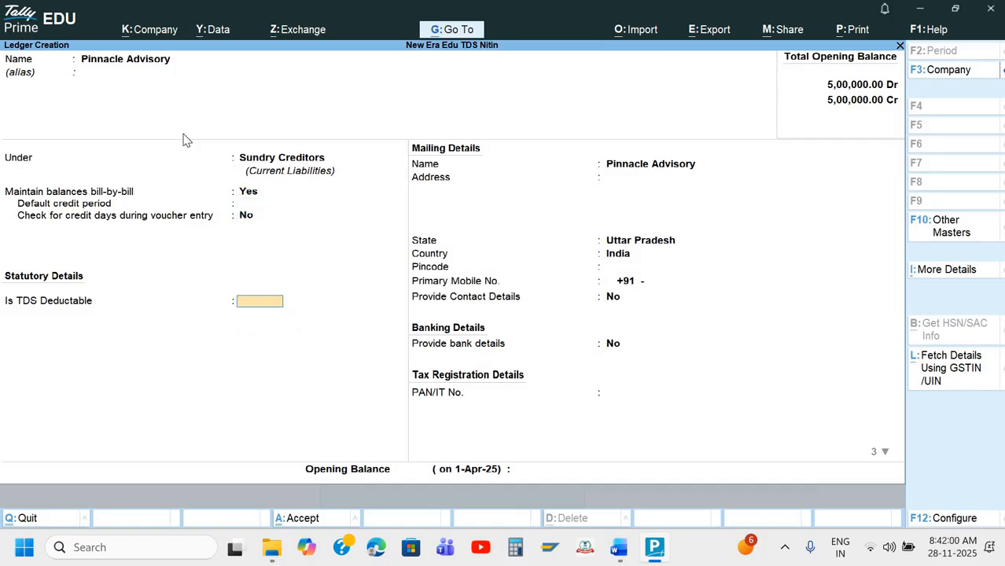
{"action": "type", "text": "y"}
{"action": "key", "text": "Return"}
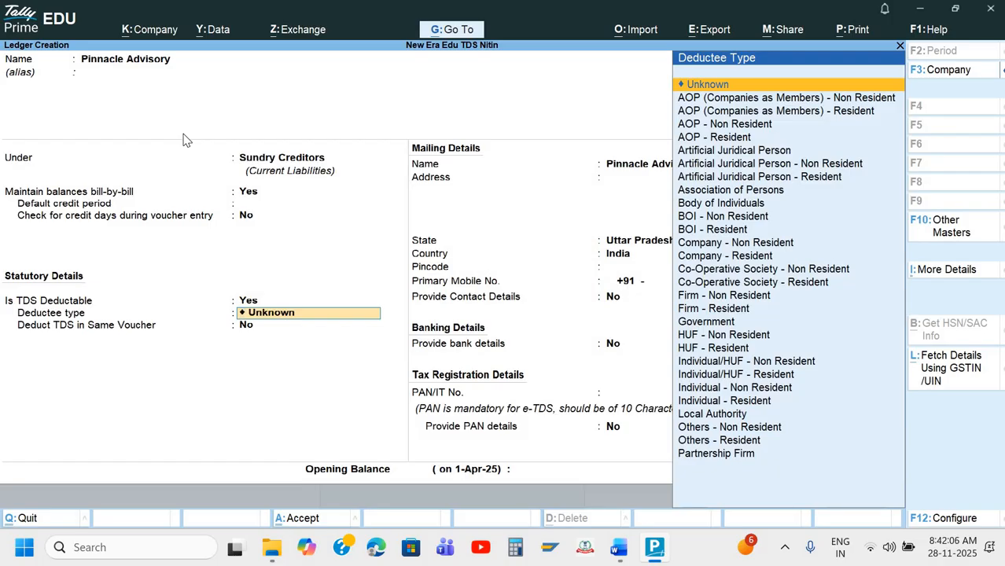
{"action": "key", "text": "Escape"}
{"action": "key", "text": "Escape"}
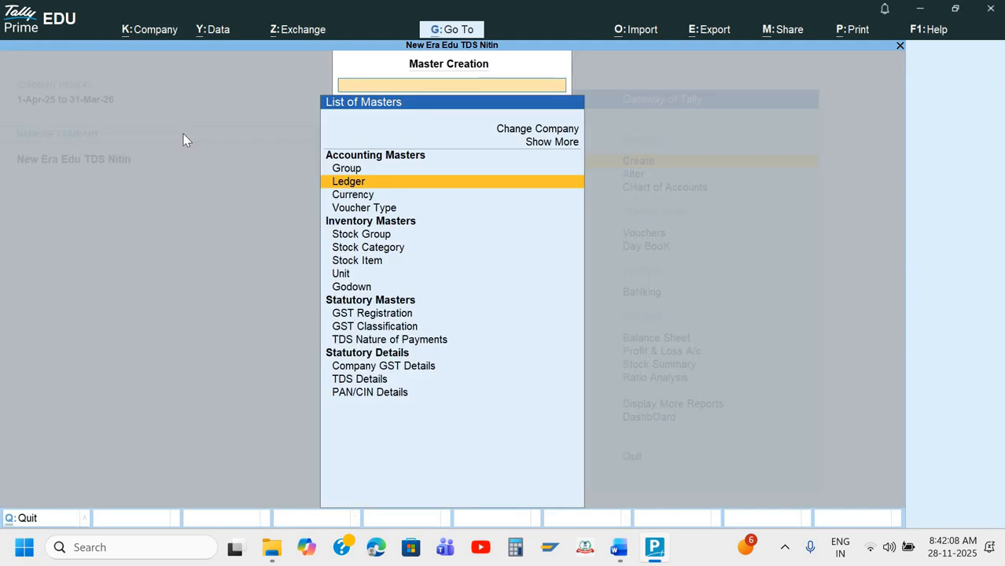
Start a ledger named Consultancy Fees, copied from the Word invoice, and place it under Indirect Expenses
{"action": "key", "text": "Return"}
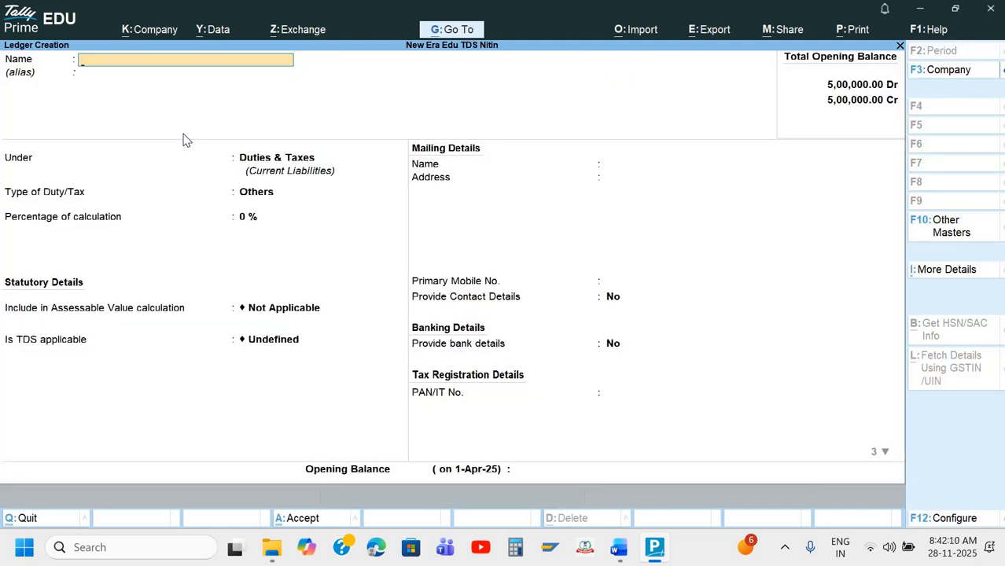
{"action": "key", "text": "alt+Tab"}
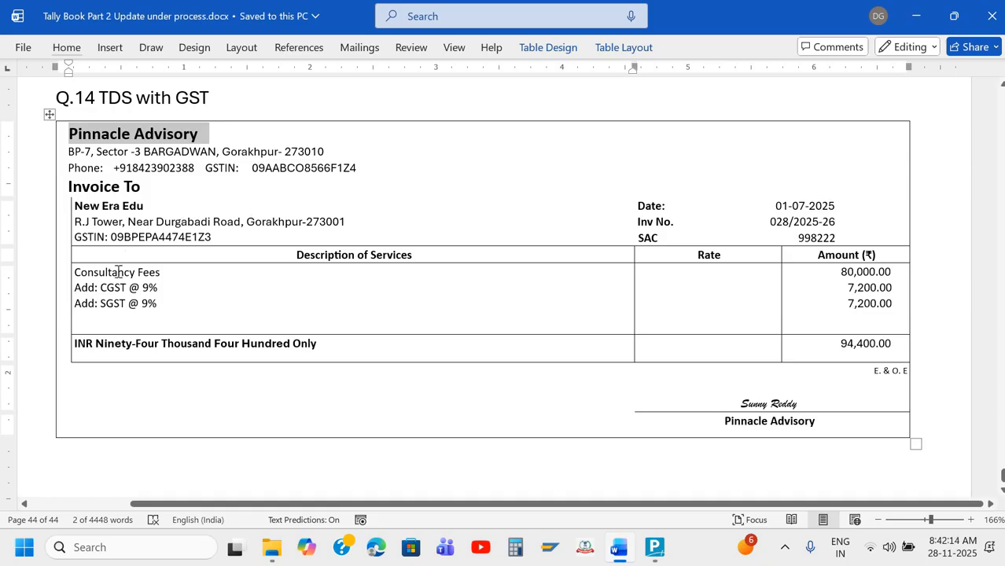
{"action": "triple_click", "coordinate": [159, 274]}
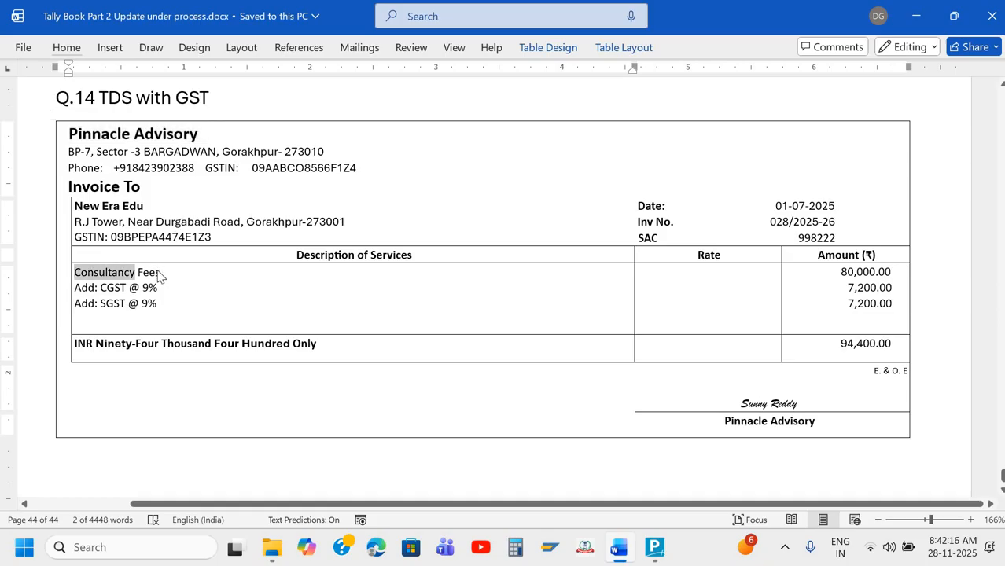
{"action": "key", "text": "ctrl+c"}
{"action": "key", "text": "alt+Tab"}
{"action": "key", "text": "ctrl+v"}
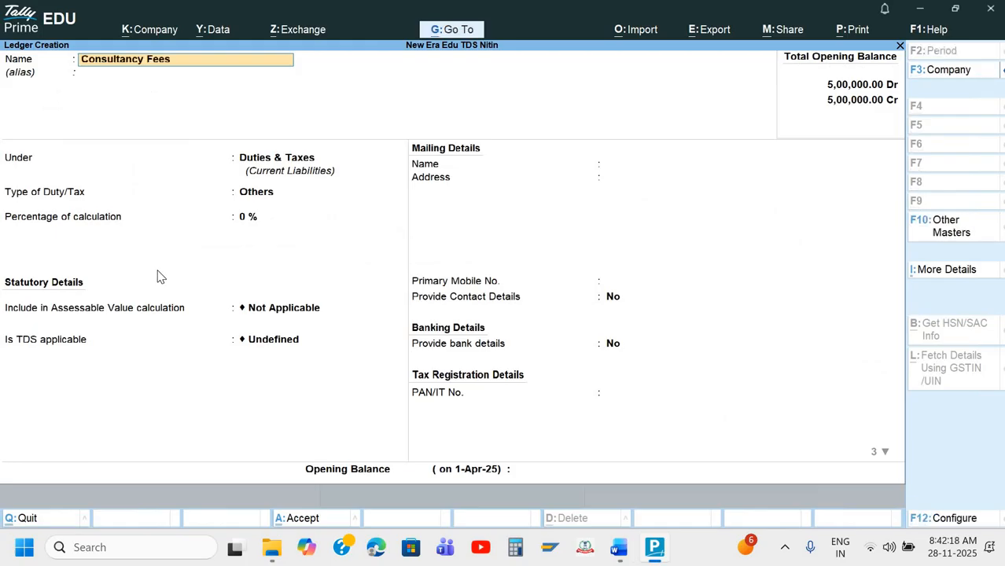
{"action": "key", "text": "Return"}
{"action": "type", "text": "In"}
{"action": "key", "text": "Down"}
{"action": "key", "text": "Down"}
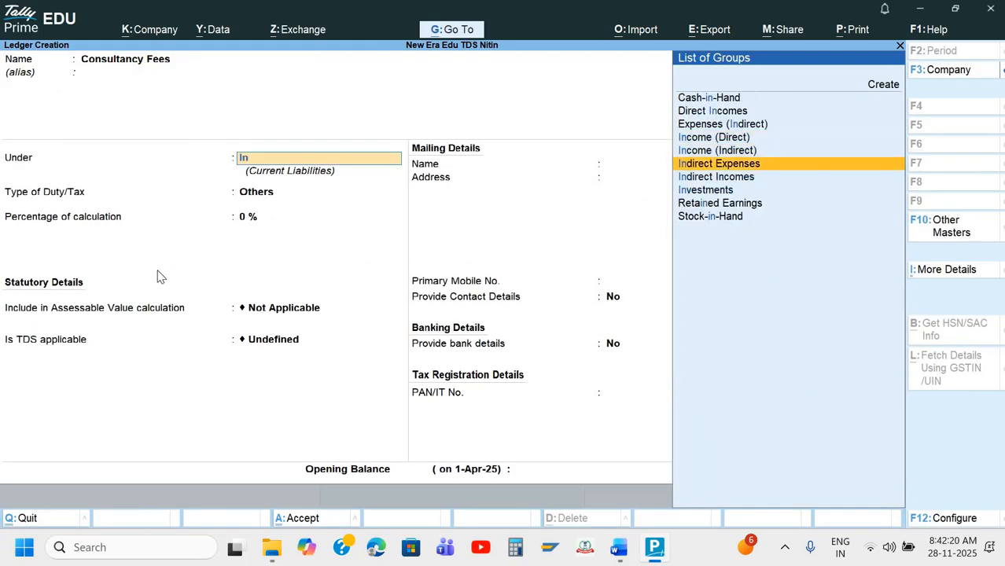
{"action": "key", "text": "Return"}
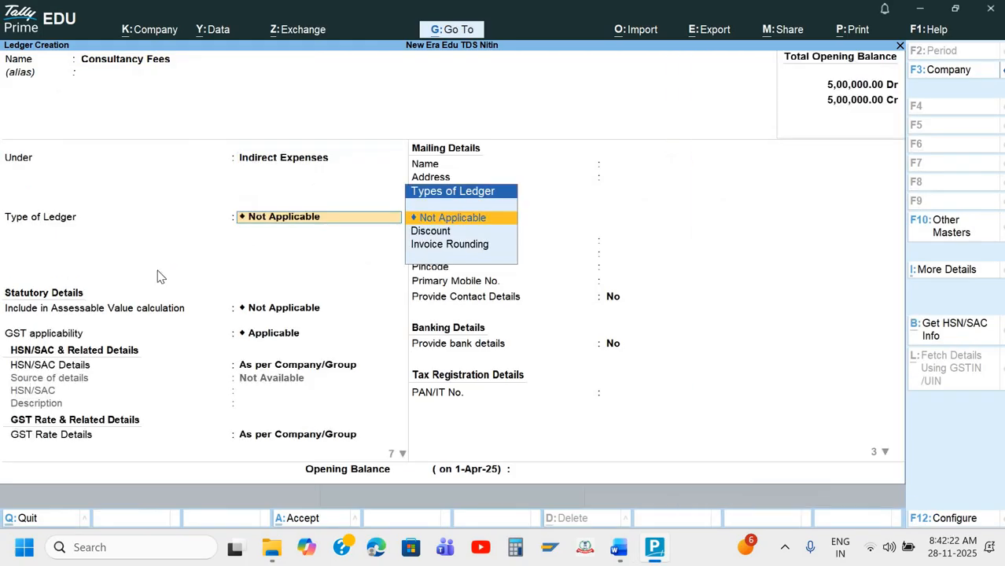
Keep the ledger type and assessable value as Not Applicable, keep GST applicable, and set HSN/SAC Details to Specify Details Here
{"action": "key", "text": "Return"}
{"action": "key", "text": "Return"}
{"action": "key", "text": "Return"}
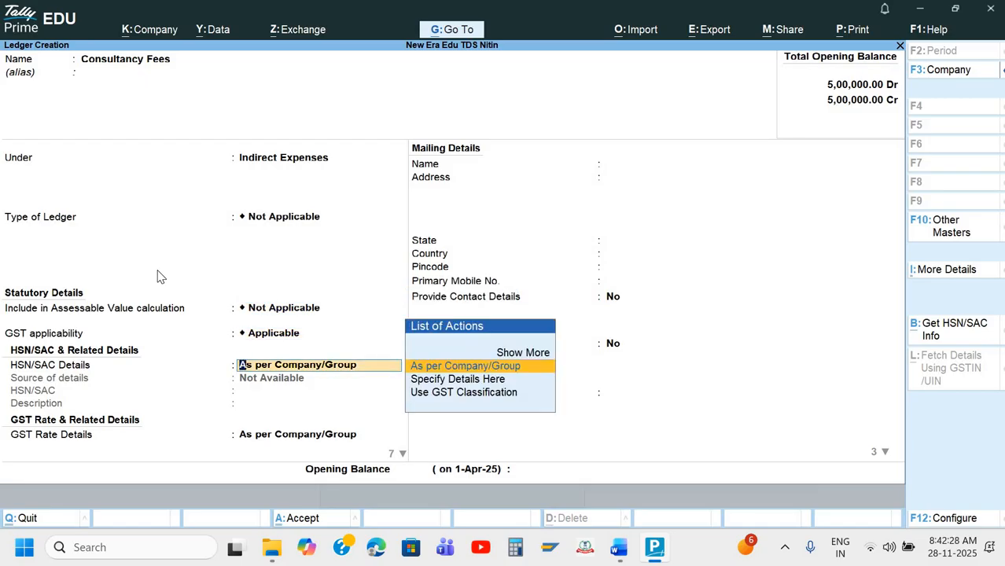
{"action": "key", "text": "Down"}
{"action": "key", "text": "Return"}
Copy the SAC 998222 from the Word invoice into the ledger's HSN/SAC field and set the description to CF
{"action": "key", "text": "alt+Tab"}
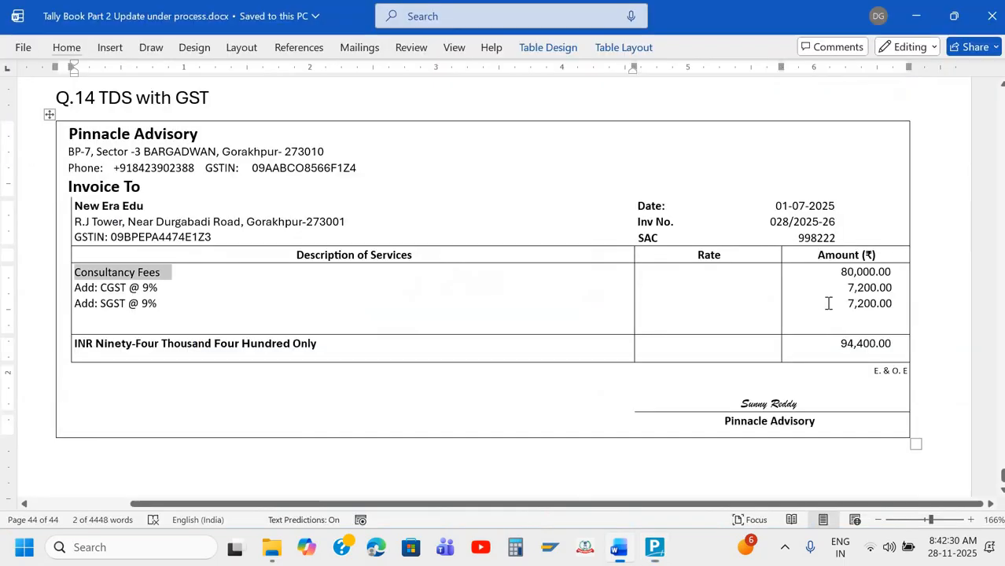
{"action": "double_click", "coordinate": [830, 239]}
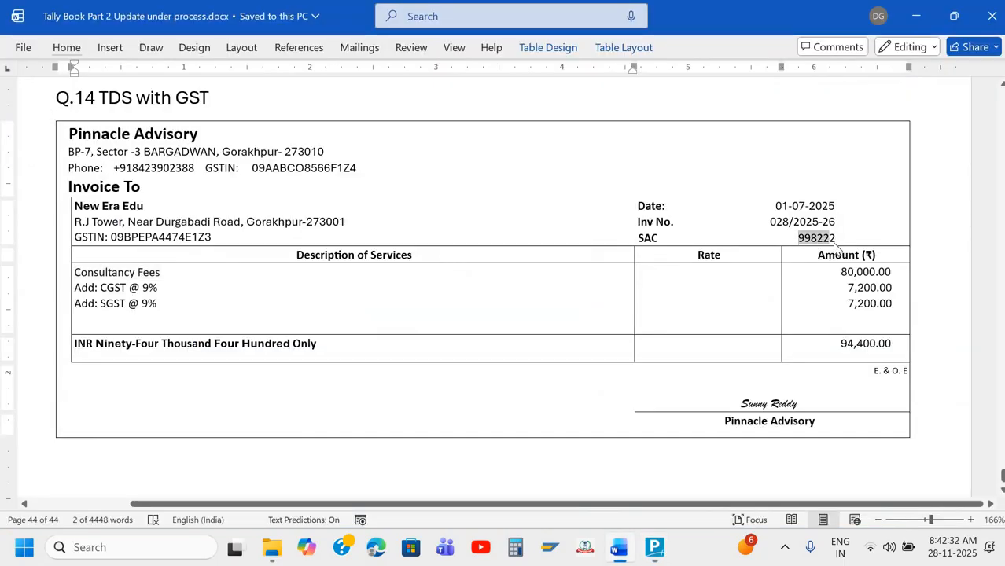
{"action": "key", "text": "ctrl+c"}
{"action": "key", "text": "alt+Tab"}
{"action": "key", "text": "ctrl+v"}
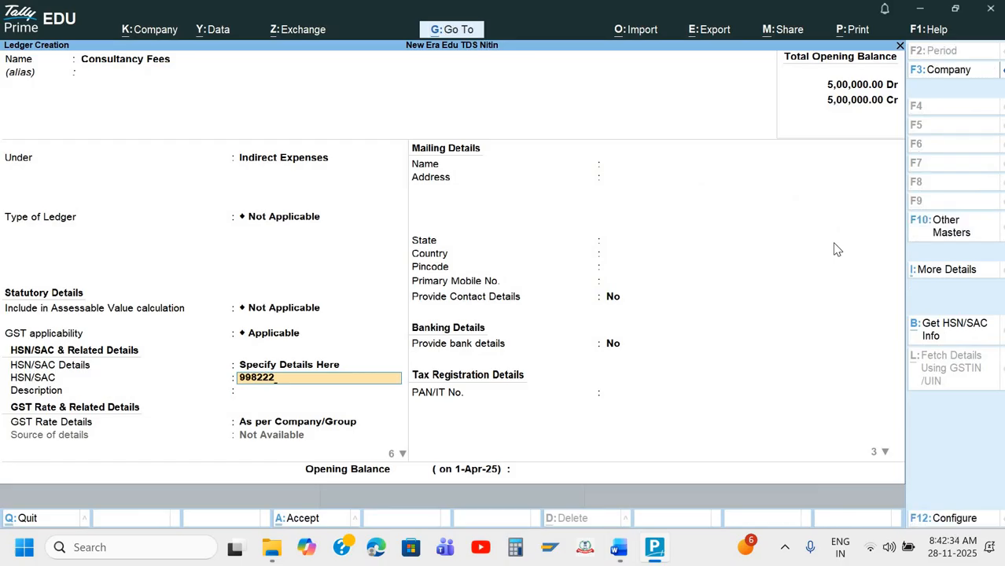
{"action": "key", "text": "Return"}
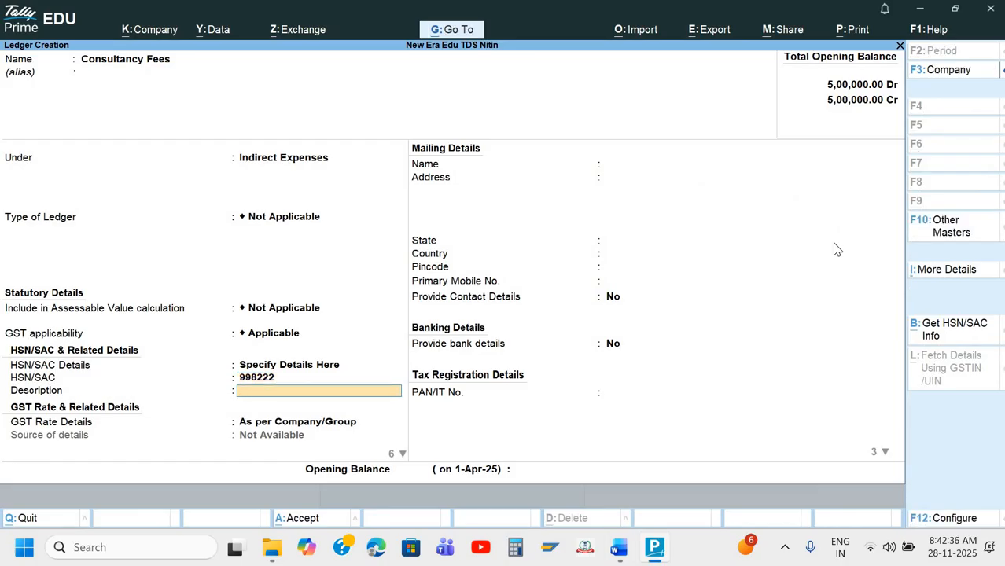
{"action": "key", "text": "BackSpace"}
{"action": "key", "text": "Return"}
Set GST Rate Details to Specify Details Here, with taxability type Taxable and nature of transaction System Inferred
{"action": "key", "text": "Down"}
{"action": "key", "text": "Return"}
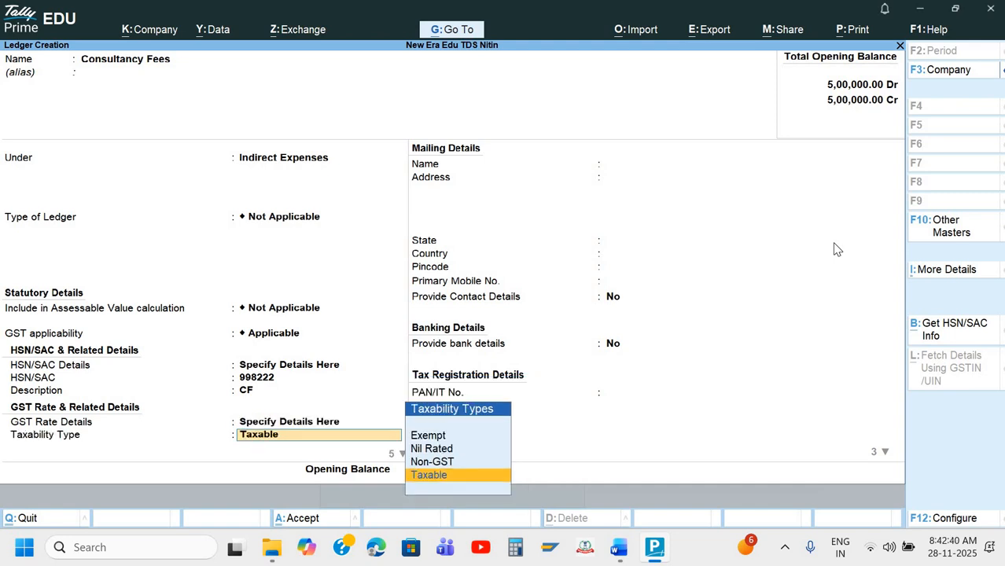
{"action": "key", "text": "Return"}
{"action": "key", "text": "alt+Tab"}
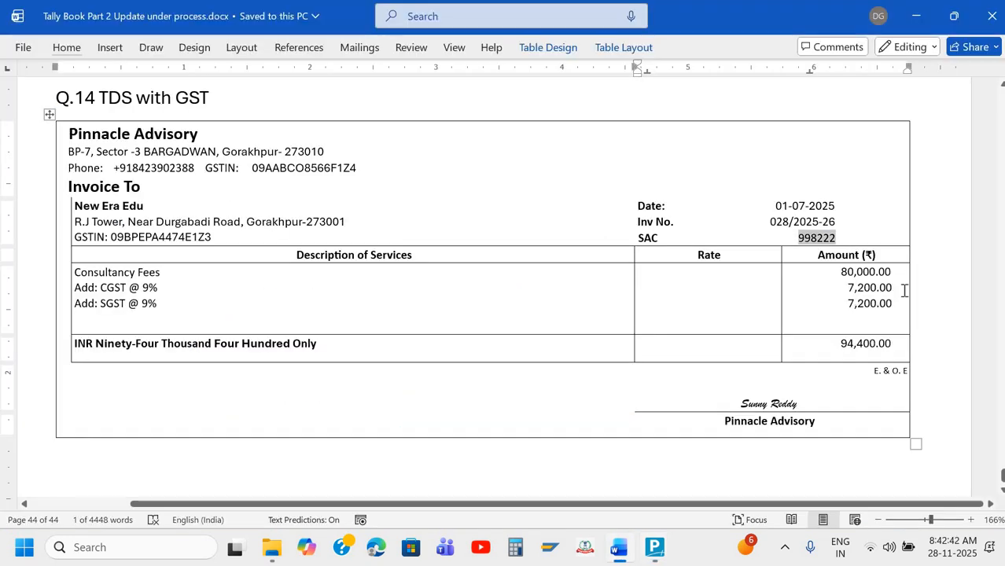
{"action": "key", "text": "alt+Tab"}
{"action": "key", "text": "ctrl+v"}
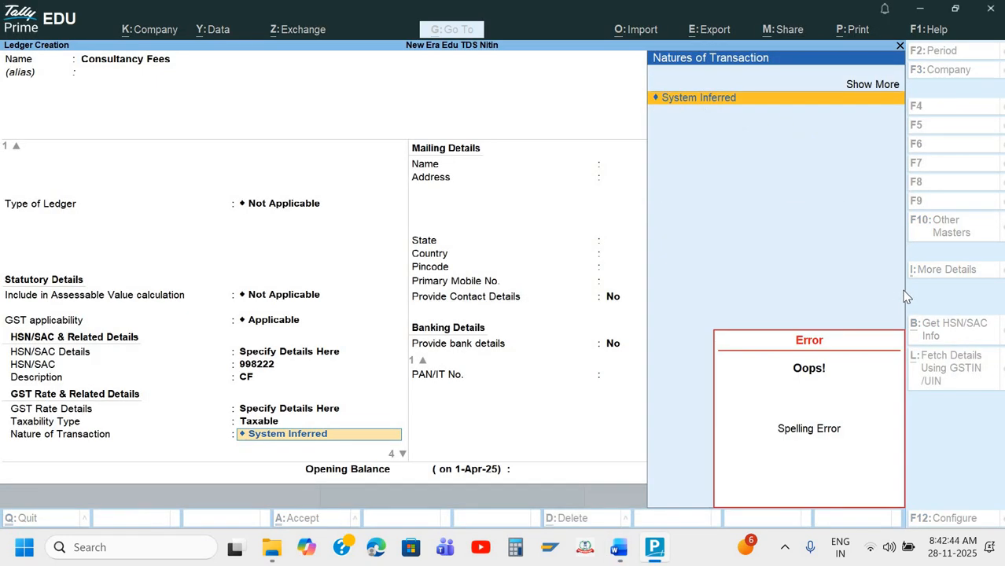
{"action": "key", "text": "Up"}
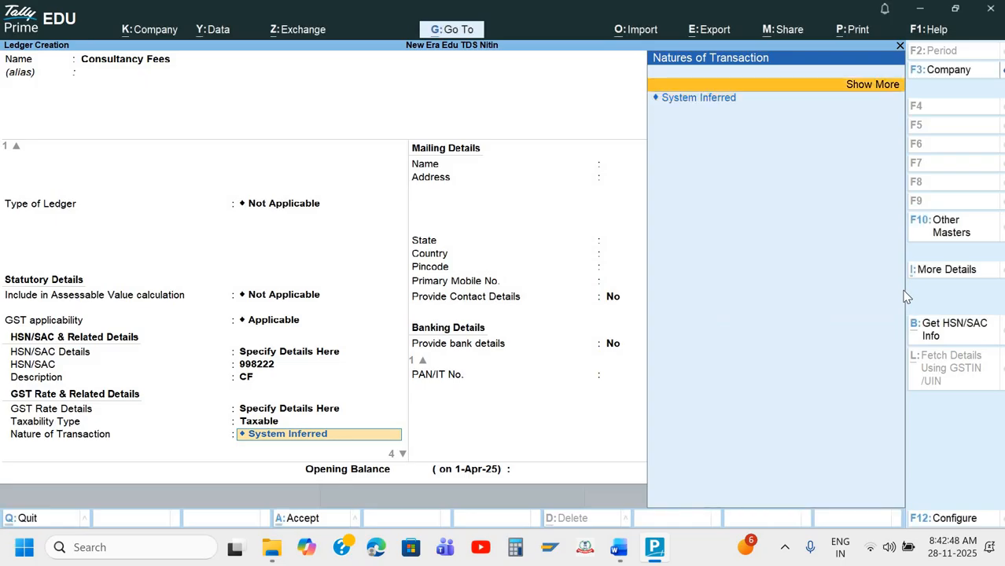
{"action": "key", "text": "Return"}
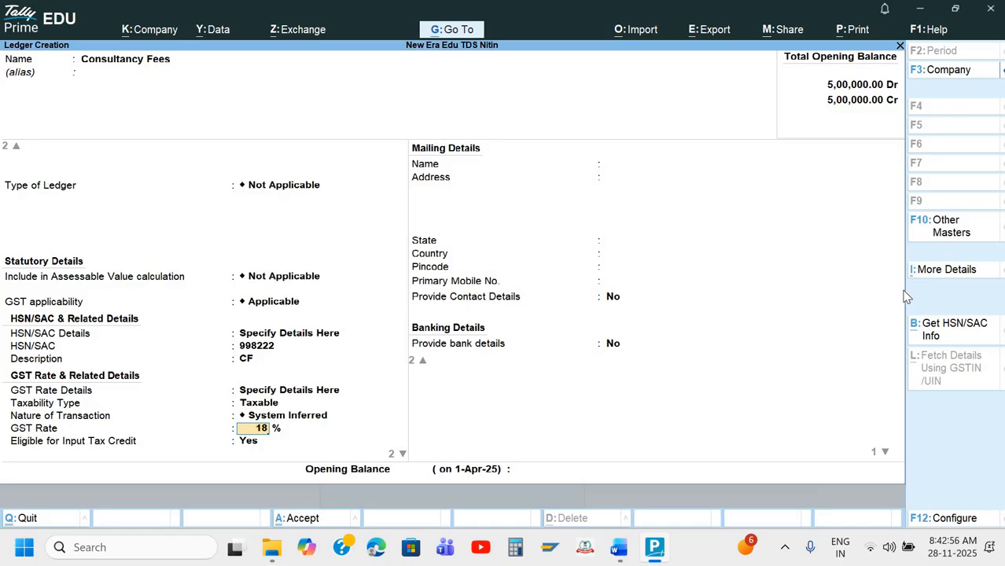
Set the GST rate to 18%, keep input tax credit eligibility at Yes, and keep Services as the type of supply
{"action": "type", "text": "18"}
{"action": "key", "text": "Return"}
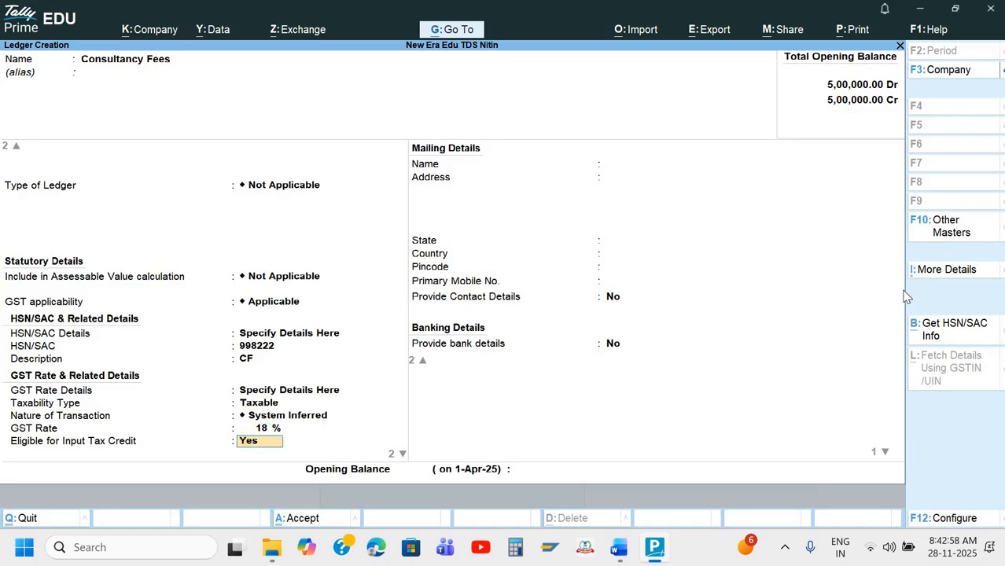
{"action": "key", "text": "Return"}
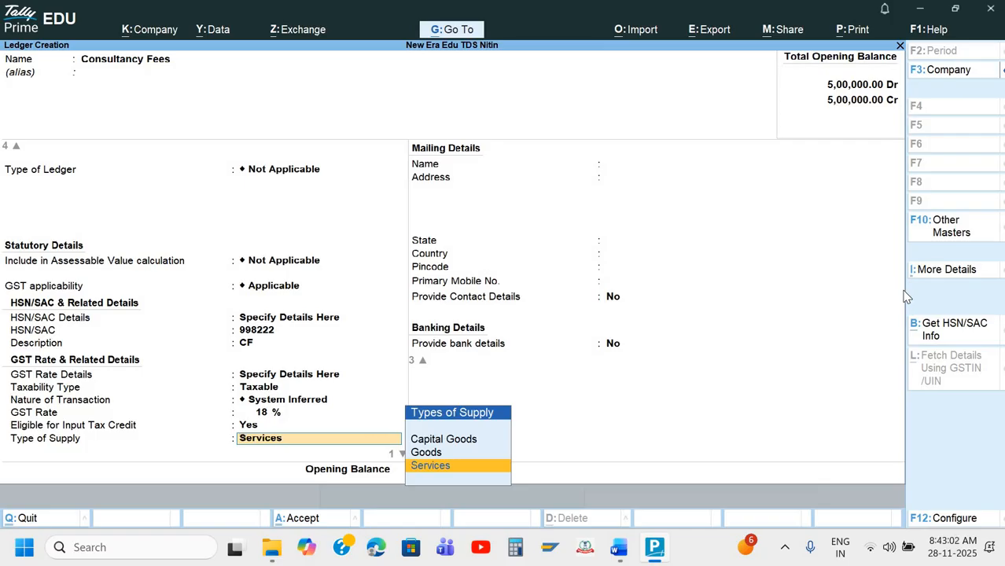
{"action": "key", "text": "Return"}
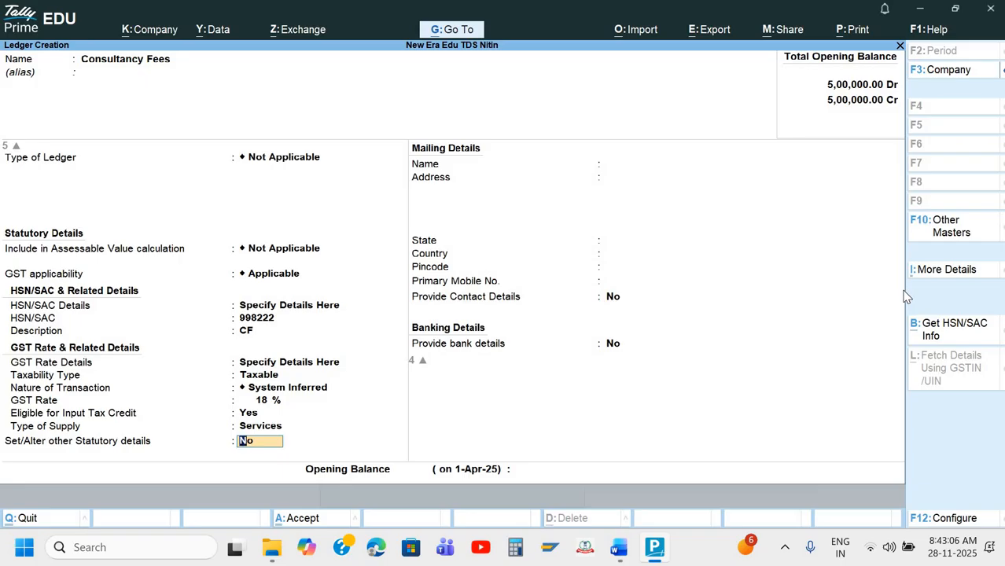
Enable other statutory details for Consultancy Fees, make TDS applicable, and start creating a new nature of payment
{"action": "type", "text": "y"}
{"action": "key", "text": "Return"}
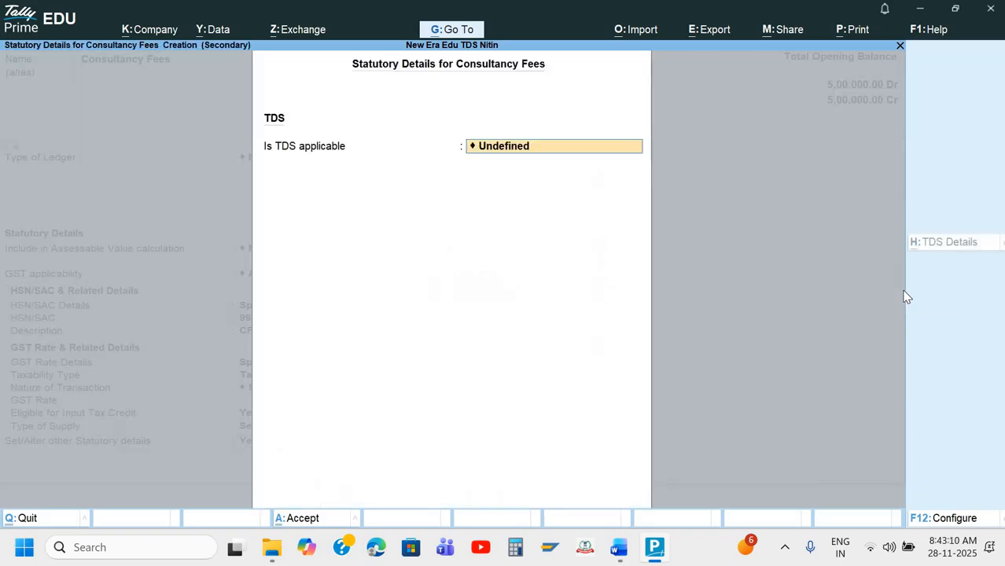
{"action": "key", "text": "BackSpace"}
{"action": "key", "text": "Return"}
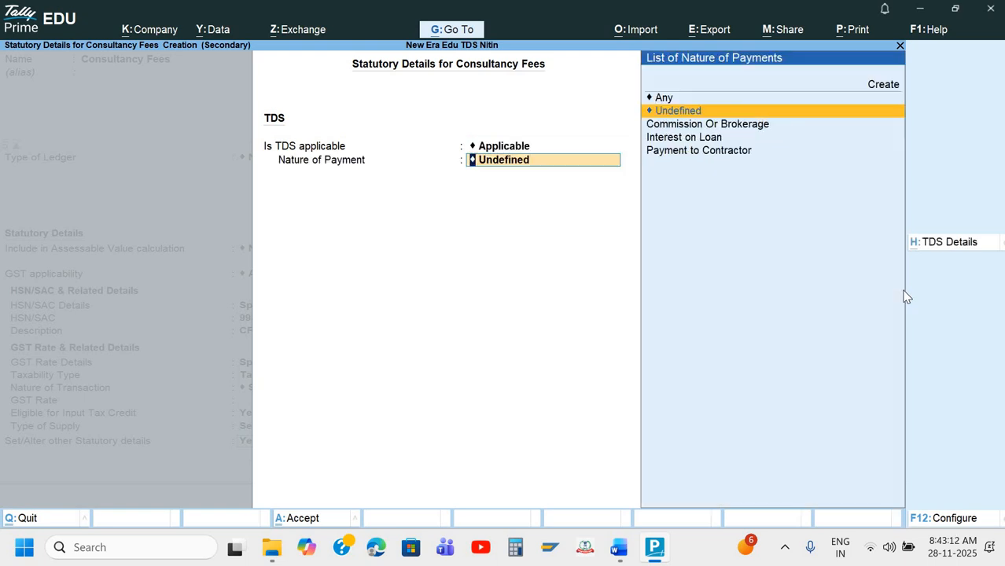
{"action": "key", "text": "Up"}
{"action": "key", "text": "Up"}
{"action": "key", "text": "Return"}
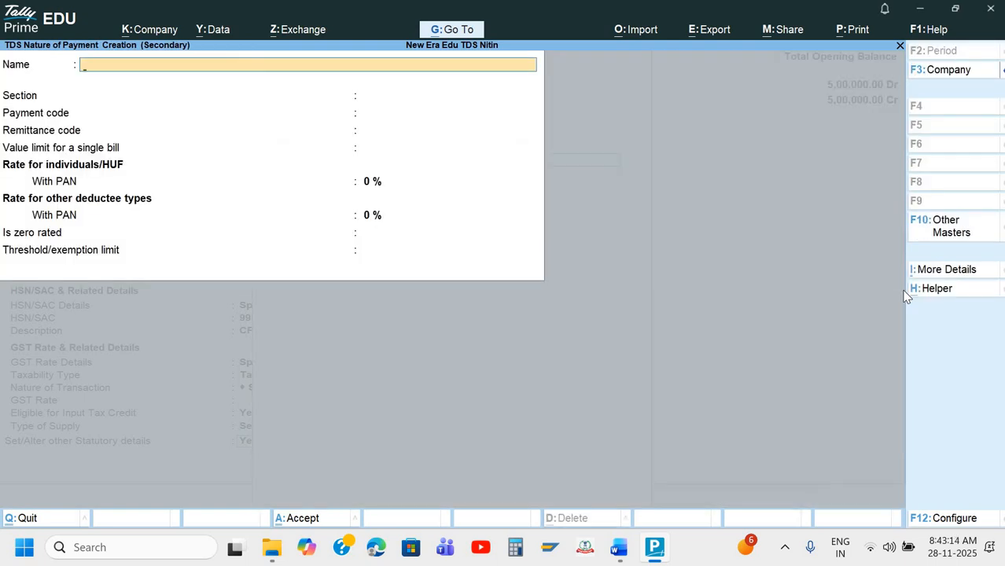
Name the nature of payment Fee for Professional, with section 194J(B) and payment code 94J
{"action": "type", "text": "Fee for Professi"}
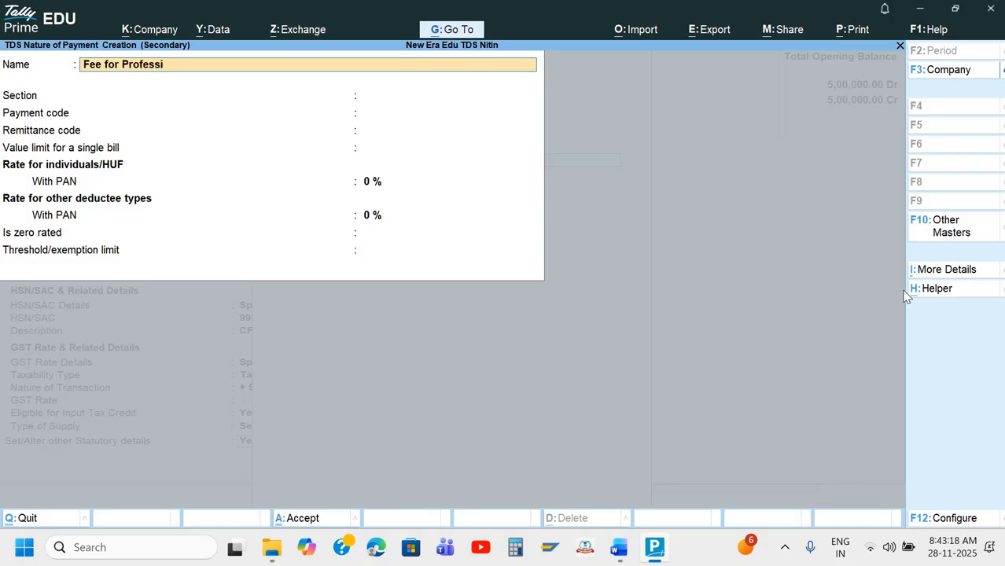
{"action": "type", "text": "onal"}
{"action": "key", "text": "Return"}
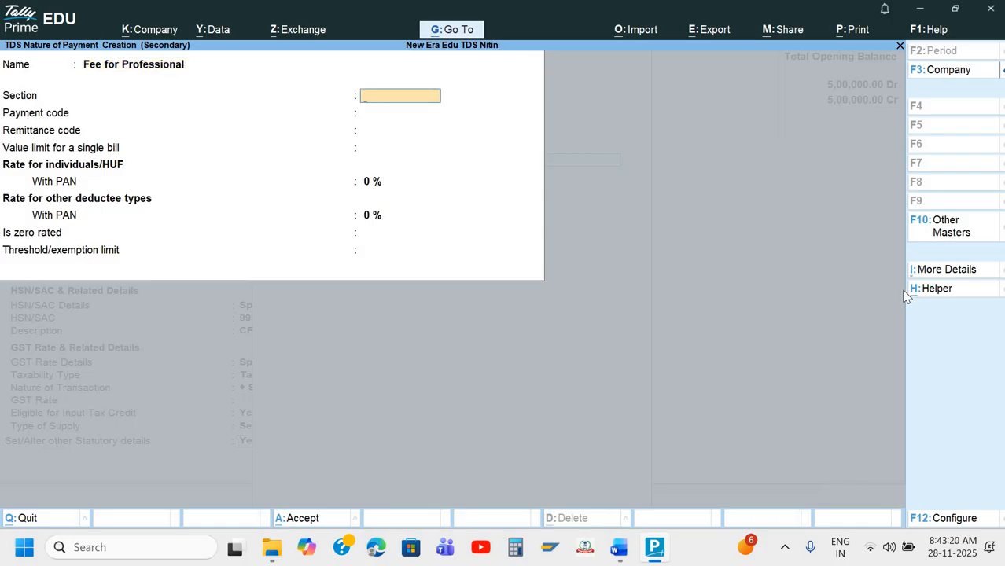
{"action": "type", "text": "194J(B)"}
{"action": "key", "text": "Return"}
{"action": "type", "text": "94"}
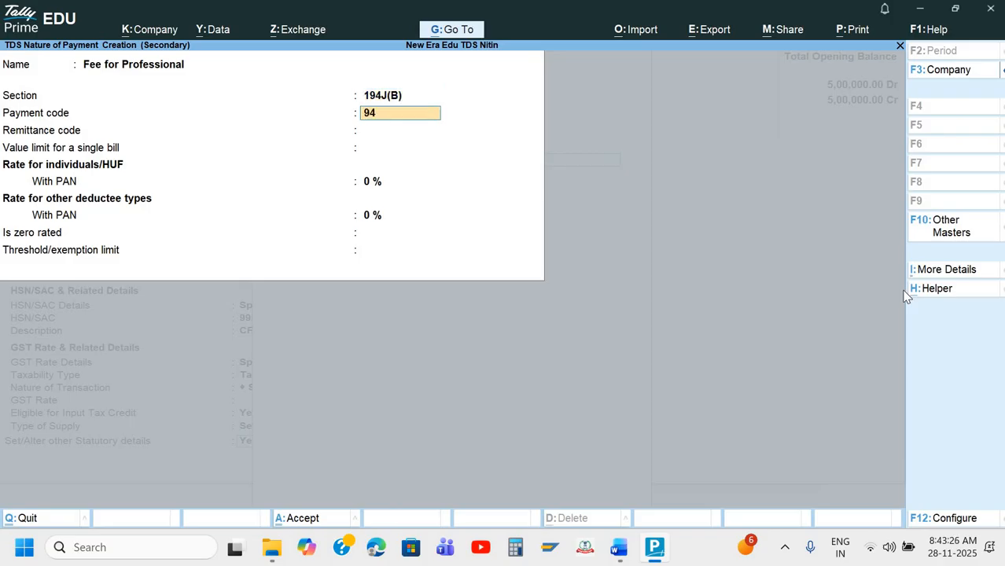
{"action": "key", "text": "Return"}
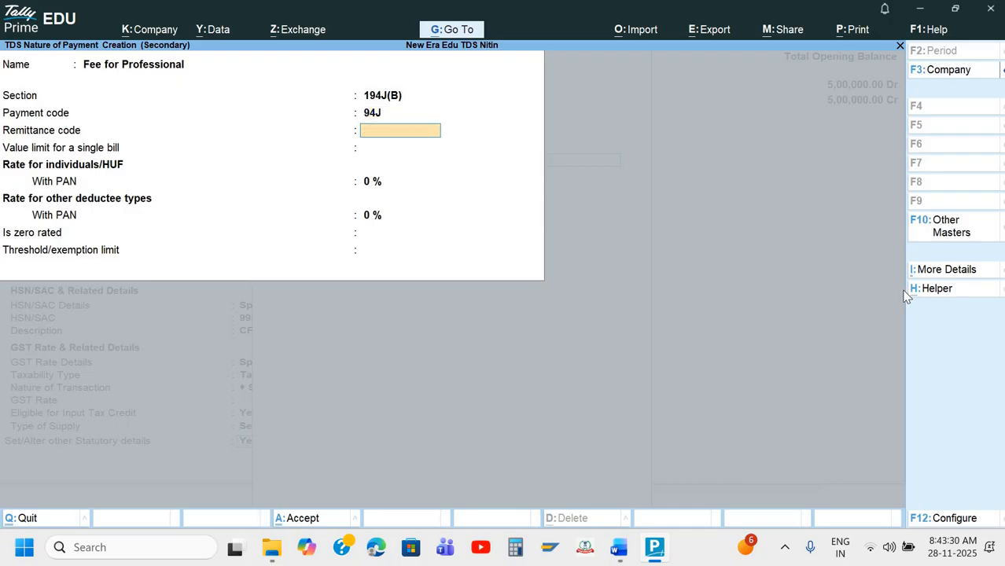
Leave the remittance code and bill limit blank, set both with-PAN rates to 10% and the threshold to 50,000, and save the nature of payment
{"action": "key", "text": "Return"}
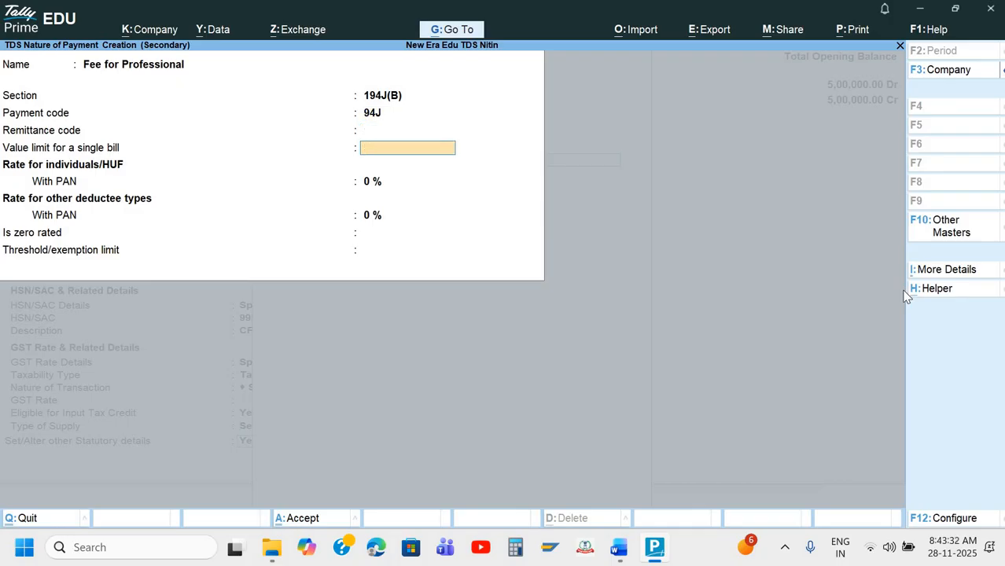
{"action": "key", "text": "Return"}
{"action": "type", "text": "10"}
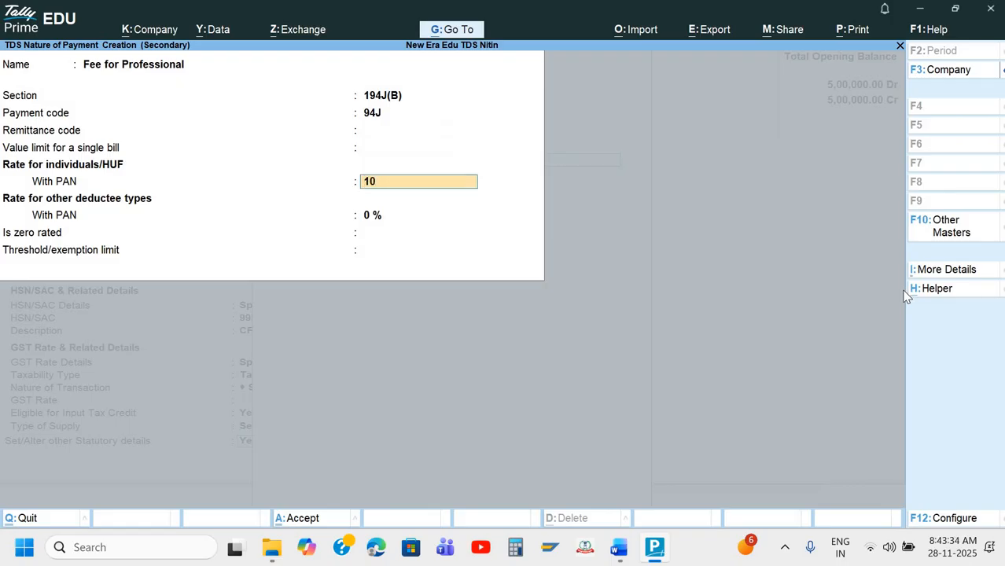
{"action": "key", "text": "Return"}
{"action": "key", "text": "Return"}
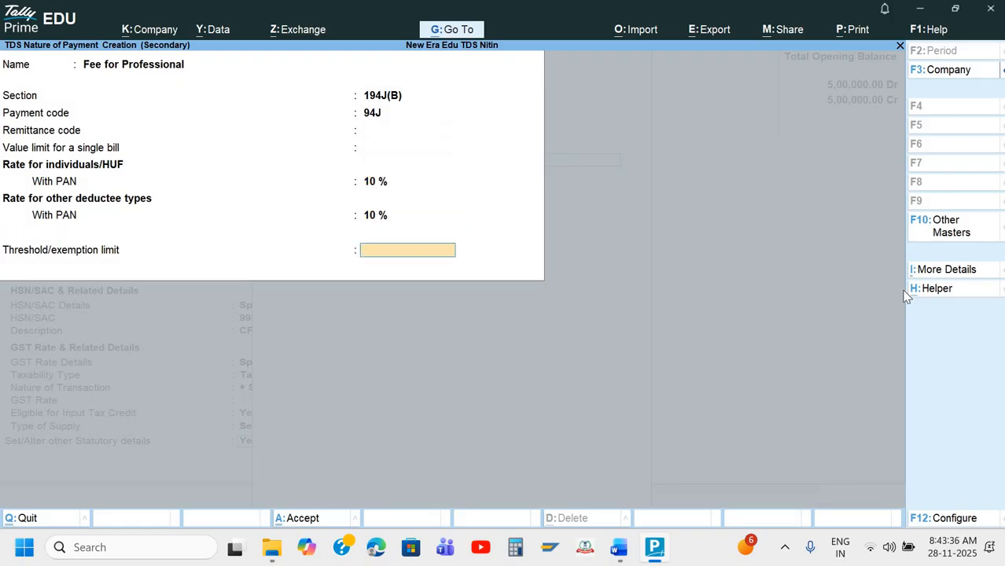
{"action": "type", "text": "50000"}
{"action": "key", "text": "Return"}
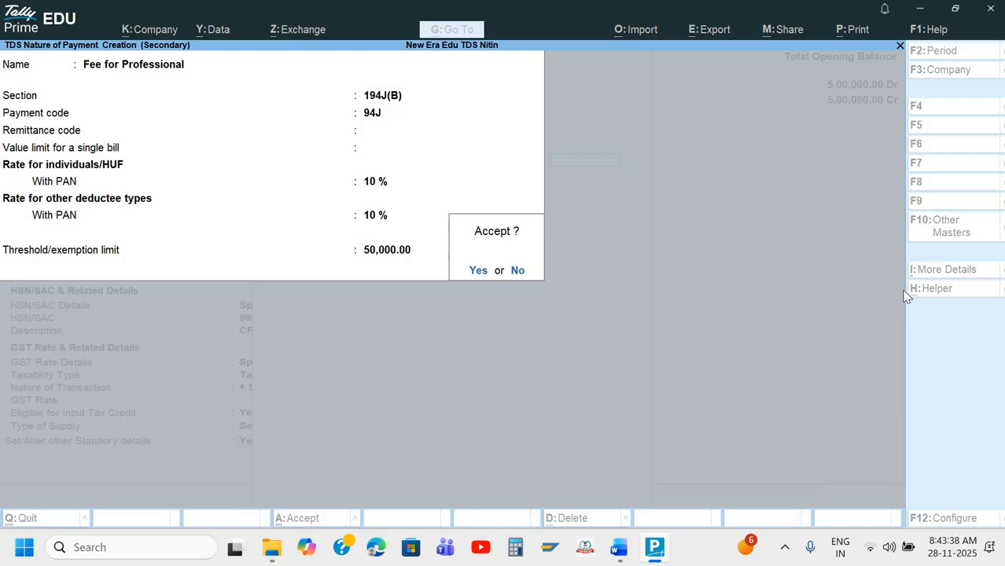
{"action": "key", "text": "Return"}
Accept the TDS statutory details and save the Consultancy Fees ledger without an opening balance
{"action": "key", "text": "Return"}
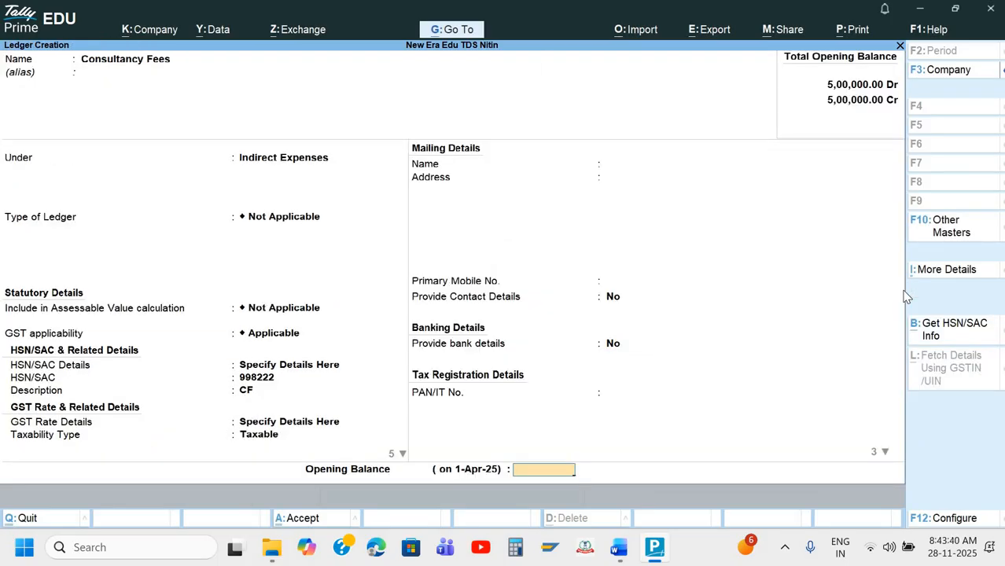
{"action": "key", "text": "Return"}
{"action": "key", "text": "Return"}
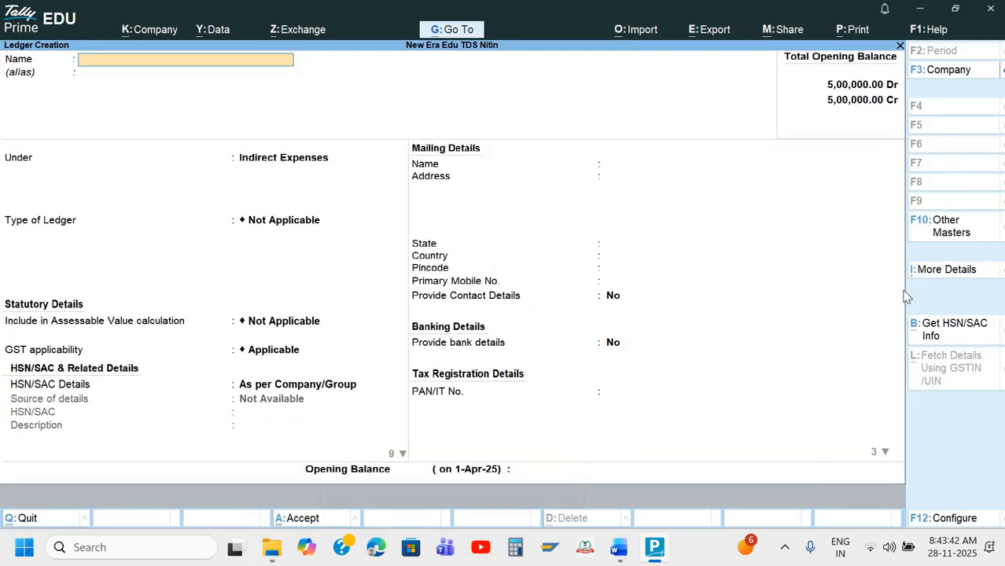
Start a ledger named Pinnacle Advisory, copied from the Word invoice, and place it under Sundry Creditors
{"action": "key", "text": "alt+Tab"}
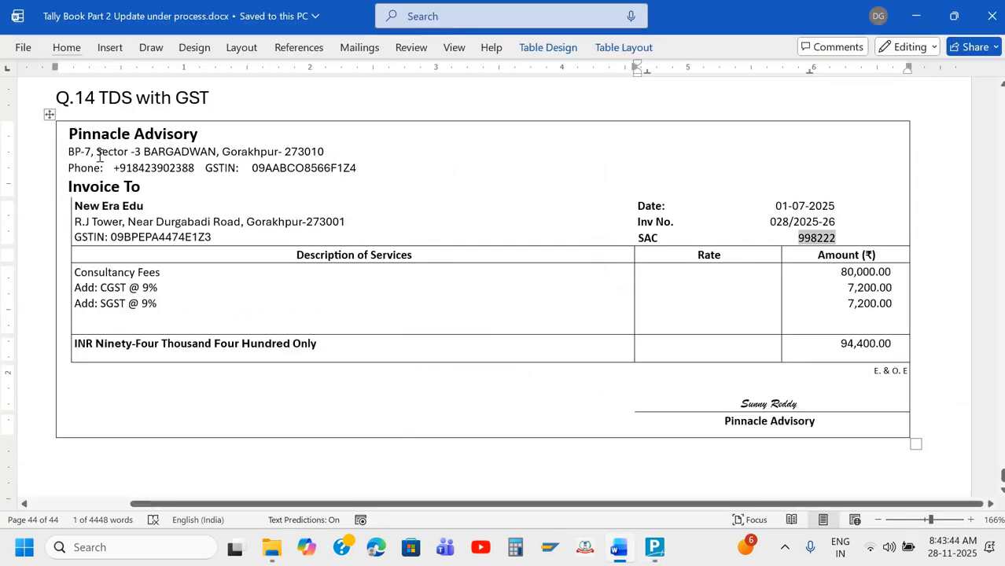
{"action": "triple_click", "coordinate": [196, 135]}
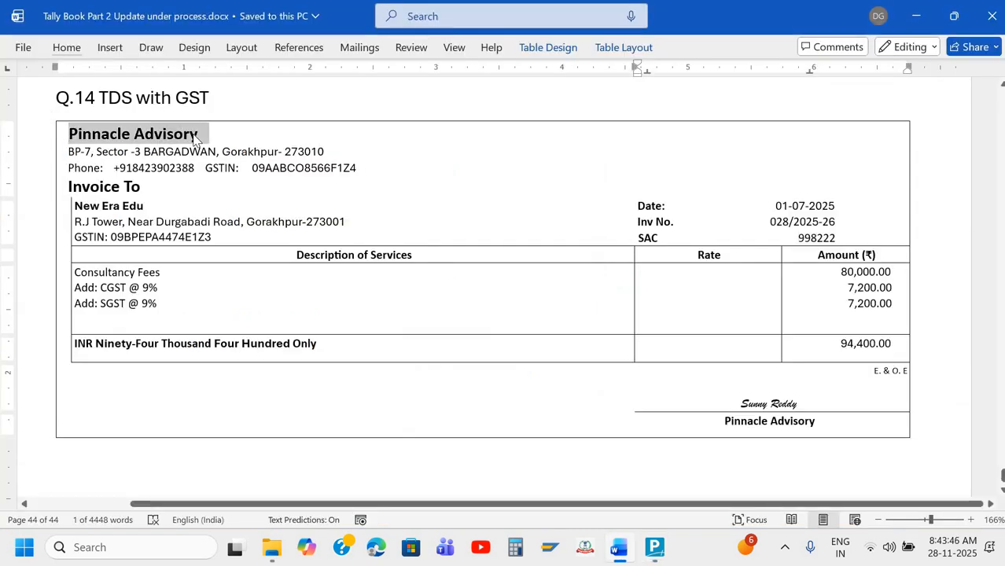
{"action": "key", "text": "alt+Tab"}
{"action": "type", "text": "V"}
{"action": "key", "text": "ctrl+alt+v"}
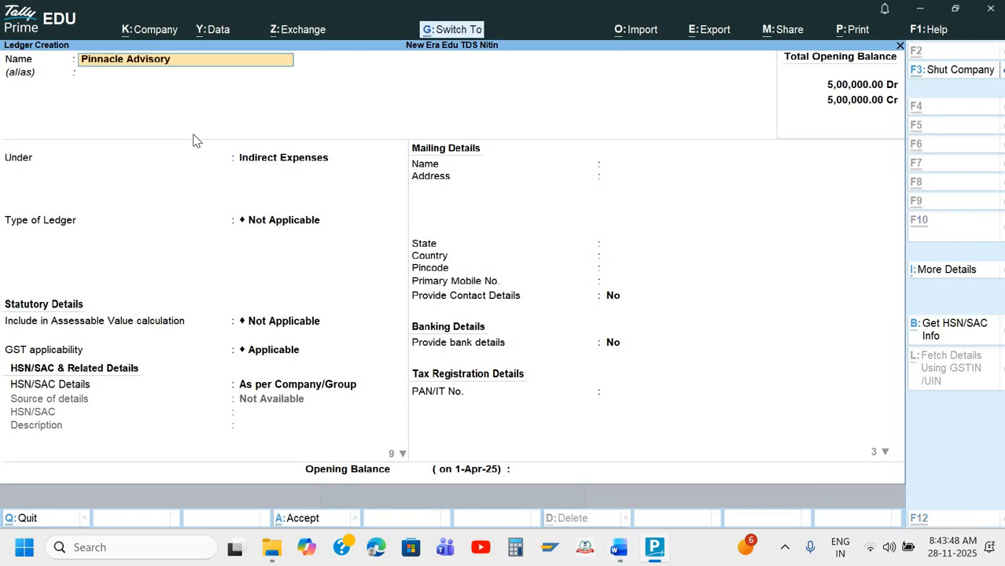
{"action": "key", "text": "Return"}
{"action": "type", "text": "S"}
{"action": "key", "text": "Down"}
{"action": "key", "text": "Down"}
{"action": "key", "text": "Down"}
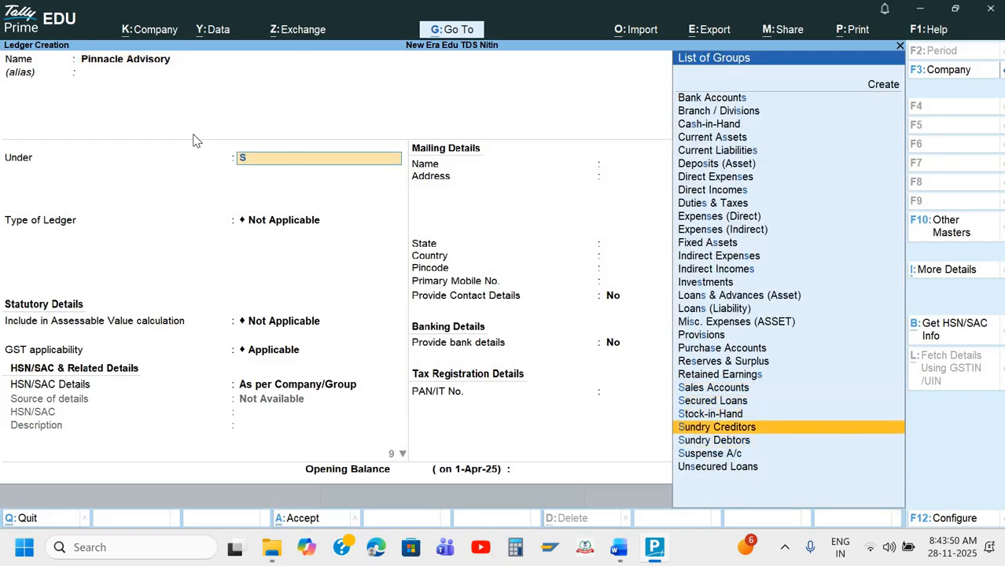
{"action": "key", "text": "Return"}
Accept the default bill-by-bill and credit period settings for Pinnacle Advisory and set Is TDS Deductable to Yes
{"action": "key", "text": "Return"}
{"action": "key", "text": "Return"}
{"action": "key", "text": "Return"}
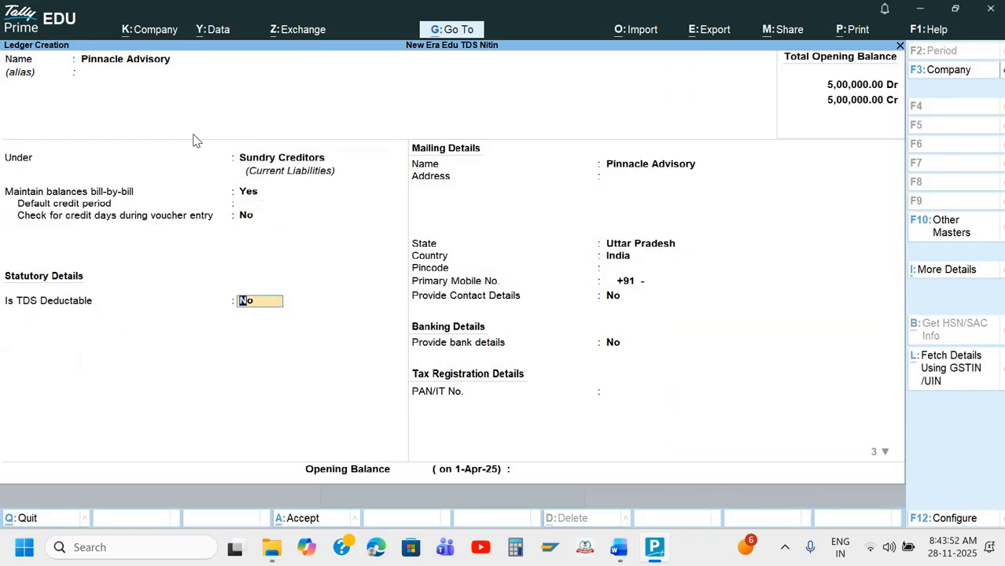
{"action": "type", "text": "y"}
{"action": "key", "text": "Return"}
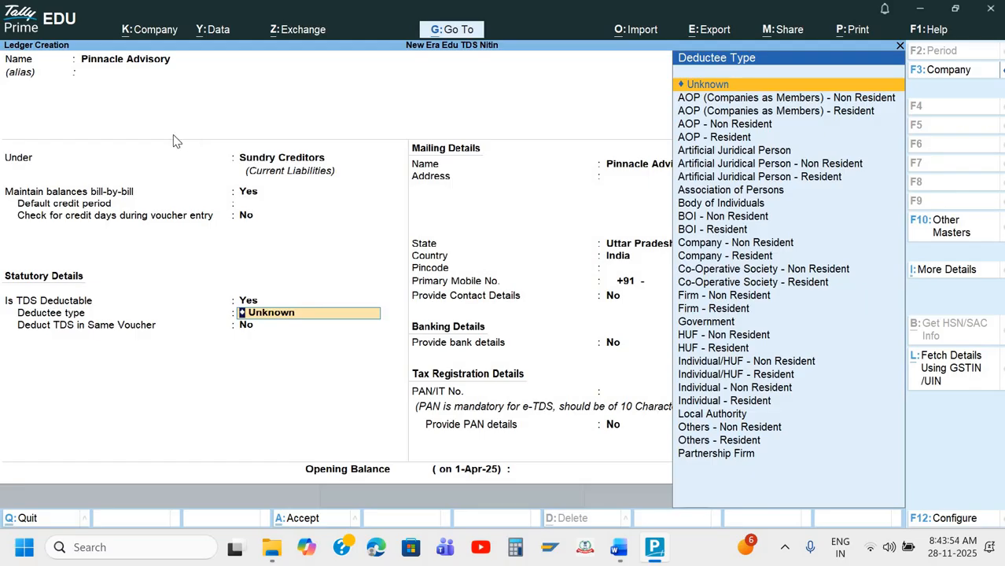
Check the supplier's GSTIN in the Word invoice and set Pinnacle Advisory's deductee type to Company - Resident
{"action": "key", "text": "alt+Tab"}
{"action": "key", "text": "alt+Tab"}
{"action": "key", "text": "alt+Tab"}
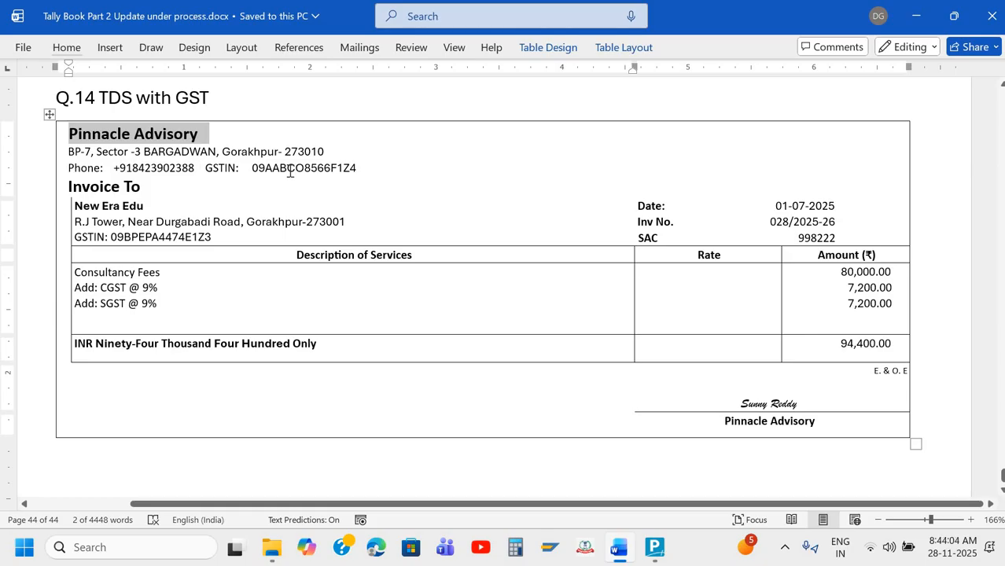
{"action": "left_click_drag", "start_coordinate": [287, 168], "coordinate": [294, 168]}
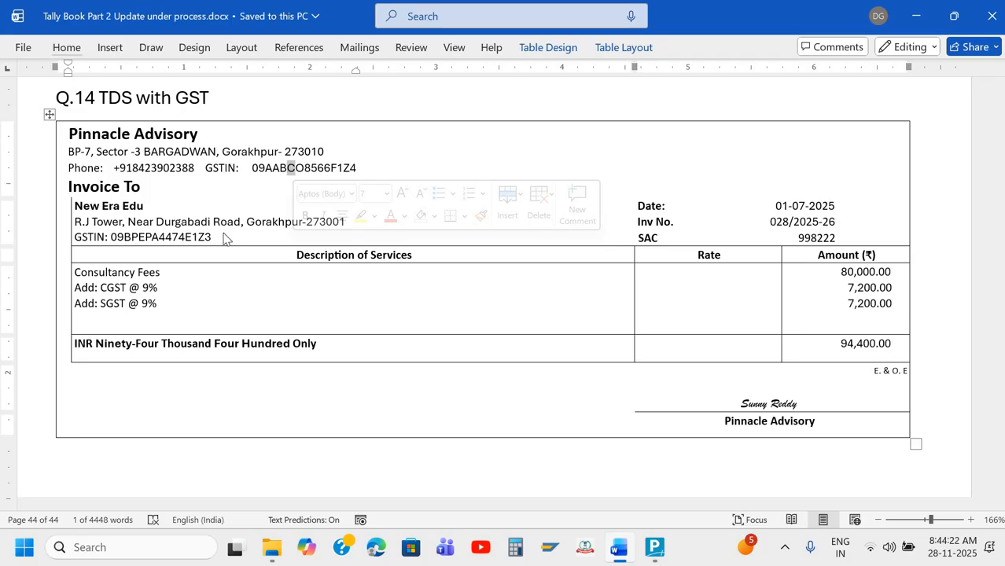
{"action": "key", "text": "alt+Tab"}
{"action": "type", "text": "Co"}
{"action": "key", "text": "Down"}
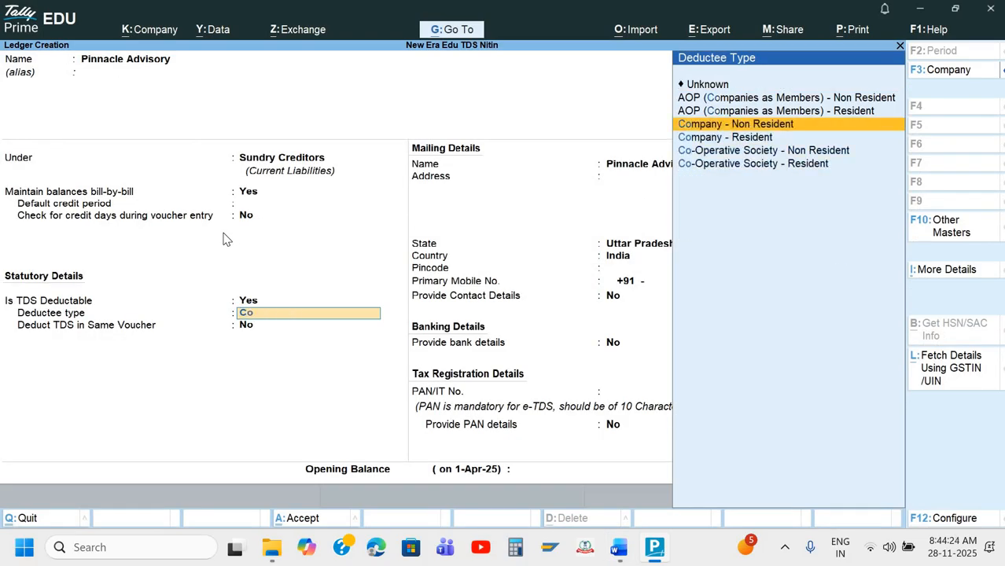
{"action": "key", "text": "Down"}
{"action": "key", "text": "Return"}
Enable Deduct TDS in Same Voucher for Fee for Professional and keep Use Advanced TDS Entries at No
{"action": "key", "text": "Return"}
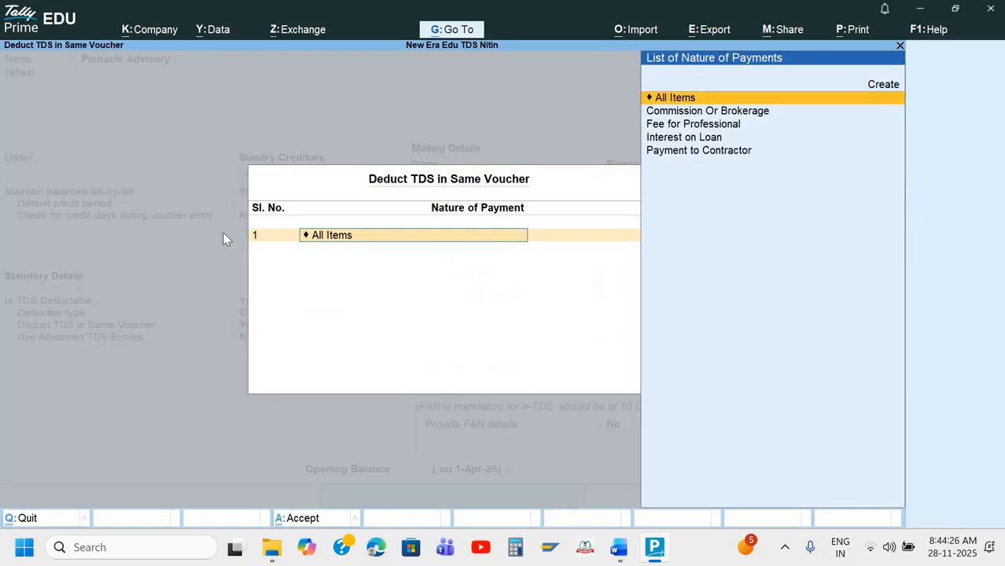
{"action": "key", "text": "Down"}
{"action": "key", "text": "Down"}
{"action": "key", "text": "Down"}
{"action": "key", "text": "Up"}
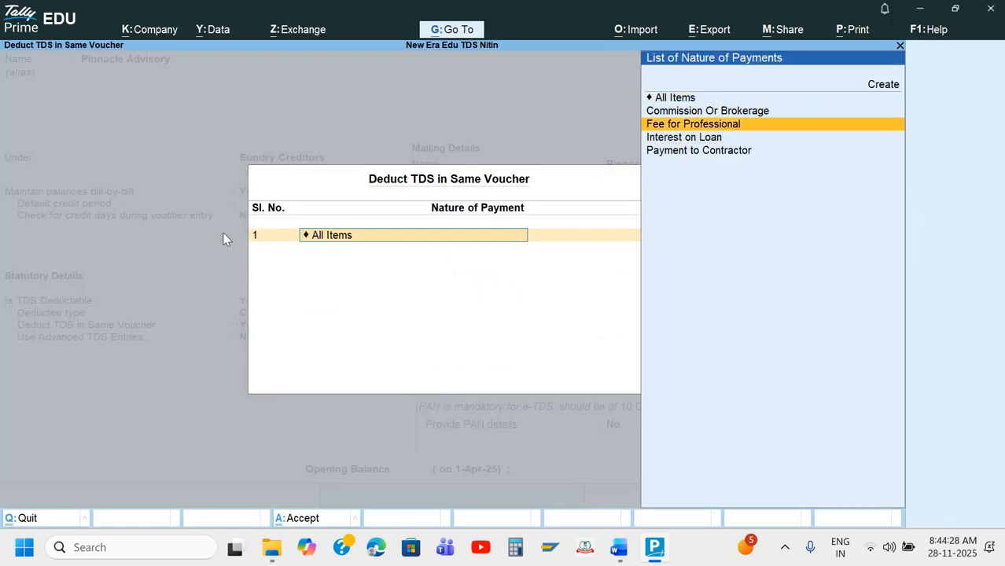
{"action": "key", "text": "Return"}
{"action": "key", "text": "Return"}
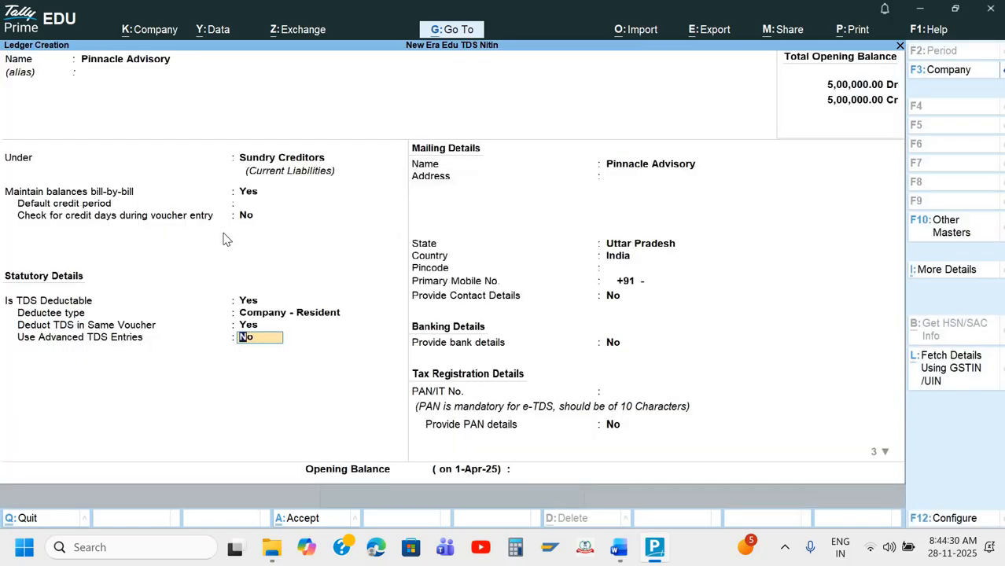
{"action": "key", "text": "Return"}
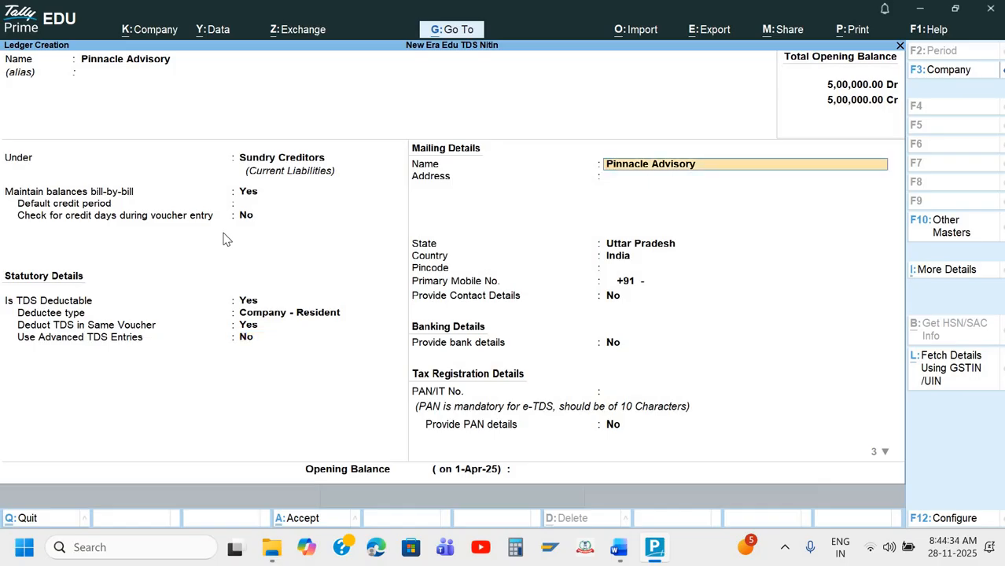
Copy the supplier's address from the Word invoice into the mailing details, keeping Uttar Pradesh and India
{"action": "key", "text": "Return"}
{"action": "key", "text": "alt+Tab"}
{"action": "left_click_drag", "start_coordinate": [69, 150], "coordinate": [331, 153]}
{"action": "key", "text": "ctrl+c"}
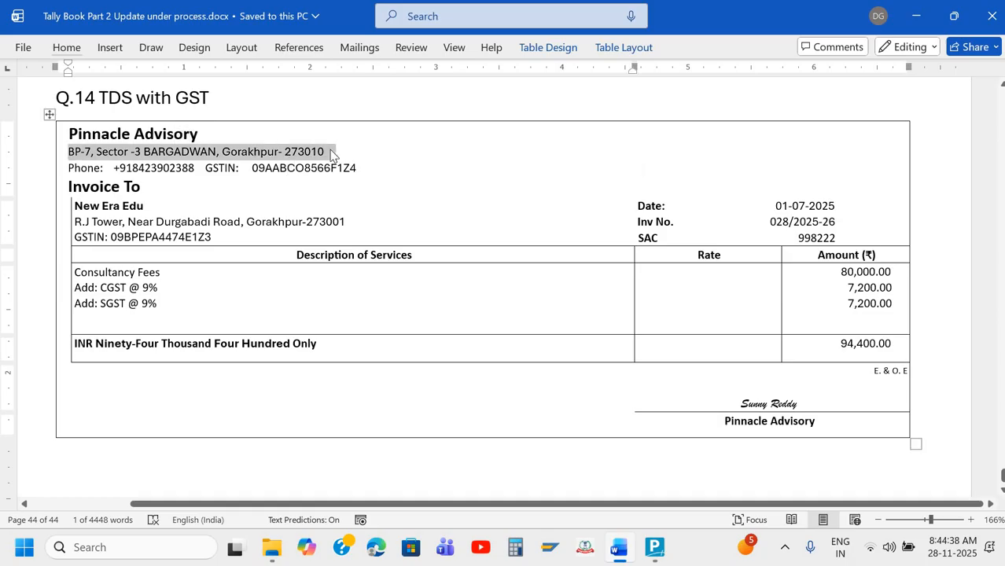
{"action": "key", "text": "alt+Tab"}
{"action": "key", "text": "ctrl+alt+v"}
{"action": "key", "text": "Return"}
{"action": "key", "text": "Return"}
{"action": "key", "text": "Return"}
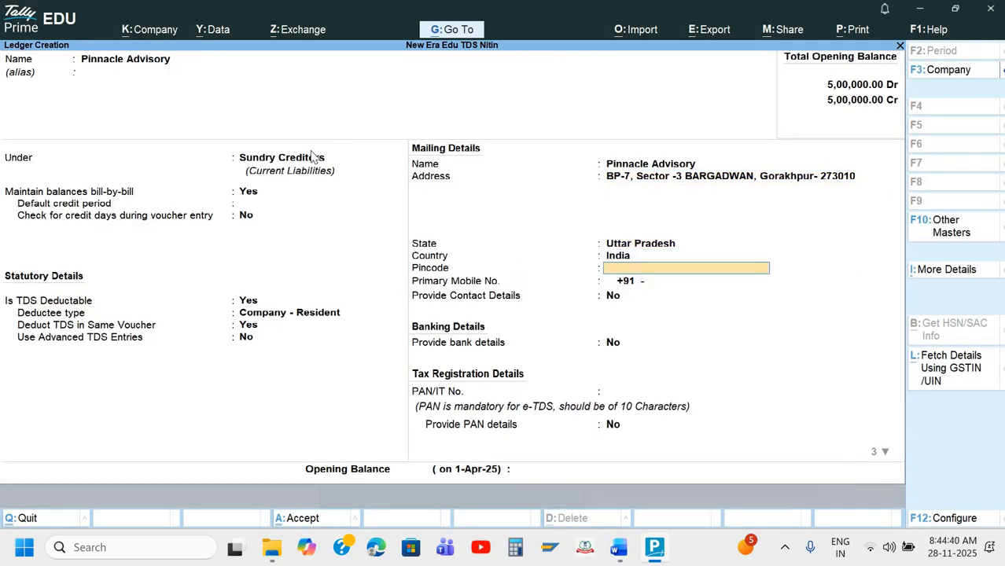
Enter the supplier's pincode from the Word invoice in the mailing details
{"action": "key", "text": "alt+Tab"}
{"action": "key", "text": "alt+Tab"}
{"action": "type", "text": "2730"}
{"action": "key", "text": "alt+Tab"}
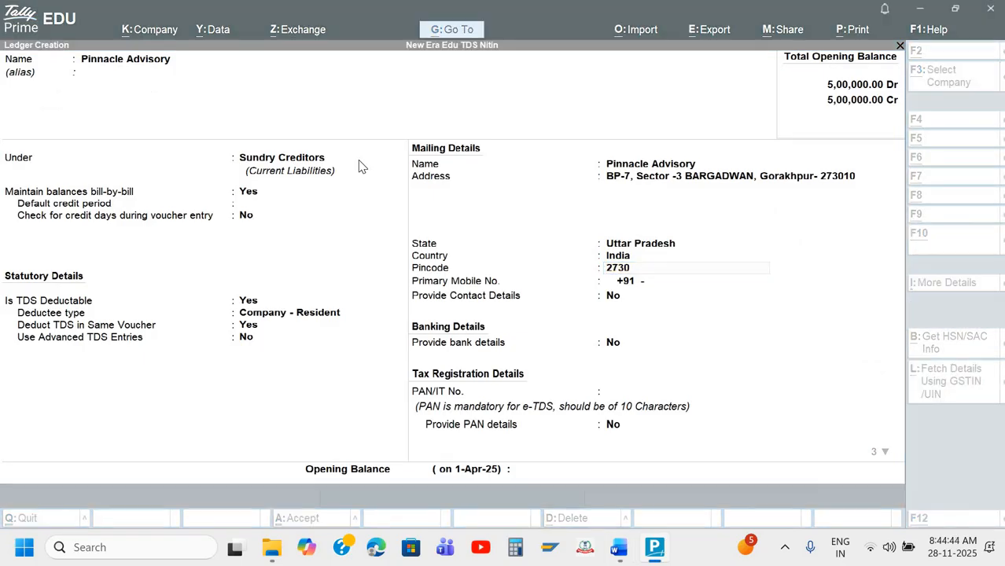
{"action": "key", "text": "alt+Tab"}
{"action": "type", "text": "10"}
{"action": "key", "text": "Return"}
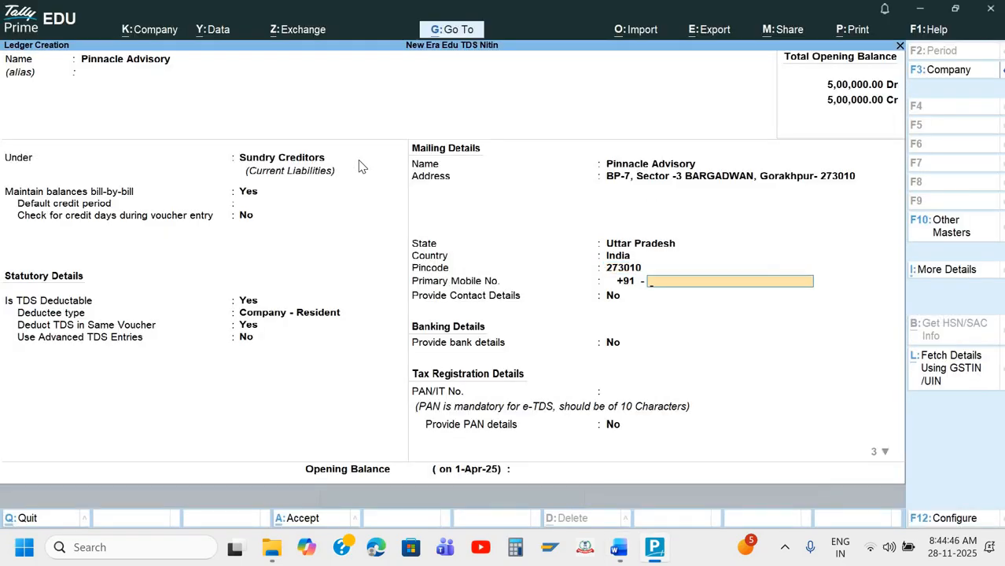
Copy the supplier's phone number from the invoice into Primary Mobile No., keeping contact and bank details at No
{"action": "key", "text": "Return"}
{"action": "key", "text": "alt+Tab"}
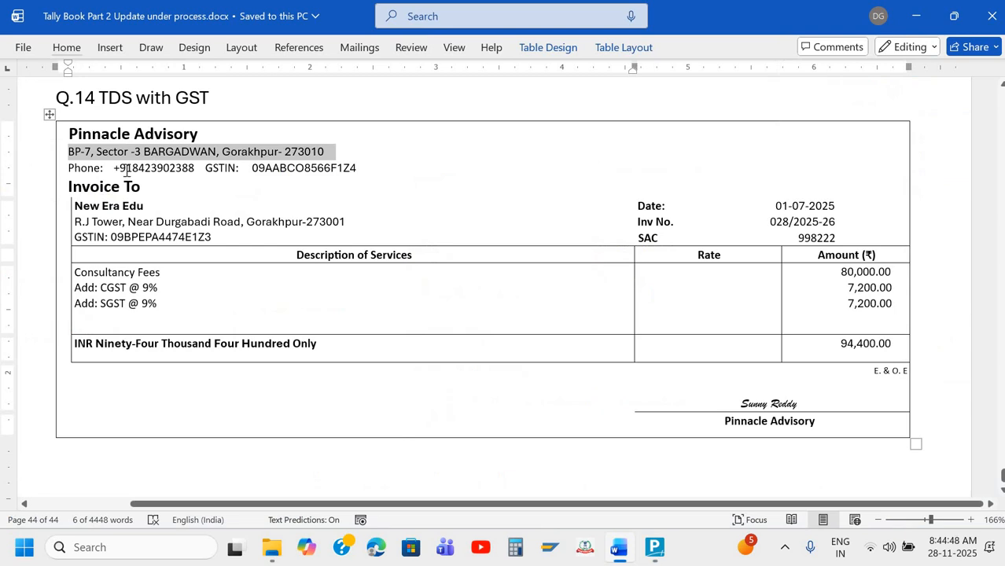
{"action": "left_click_drag", "start_coordinate": [133, 171], "coordinate": [198, 168]}
{"action": "key", "text": "alt+Tab"}
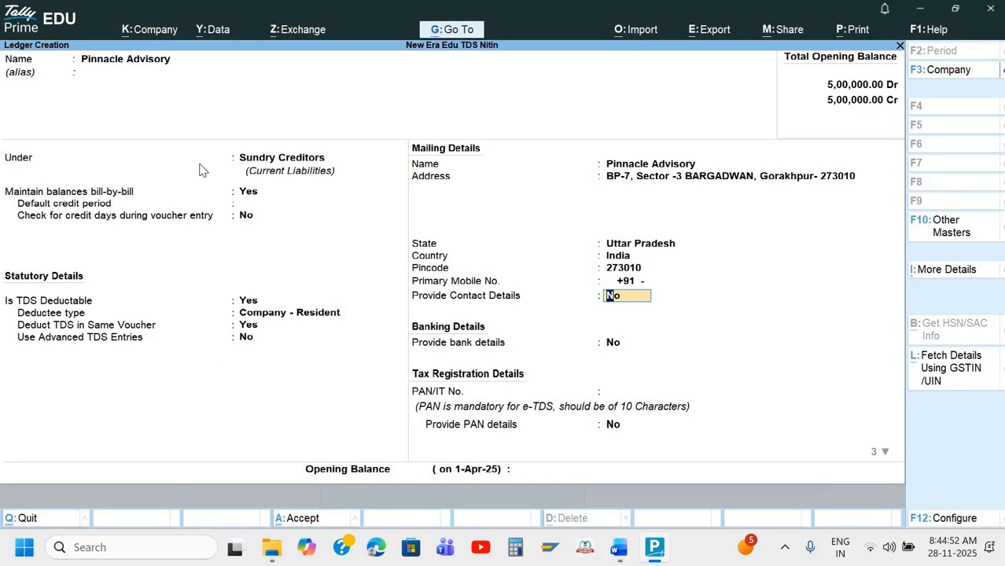
{"action": "key", "text": "Up"}
{"action": "key", "text": "ctrl+alt+v"}
{"action": "key", "text": "Return"}
{"action": "key", "text": "alt+Tab"}
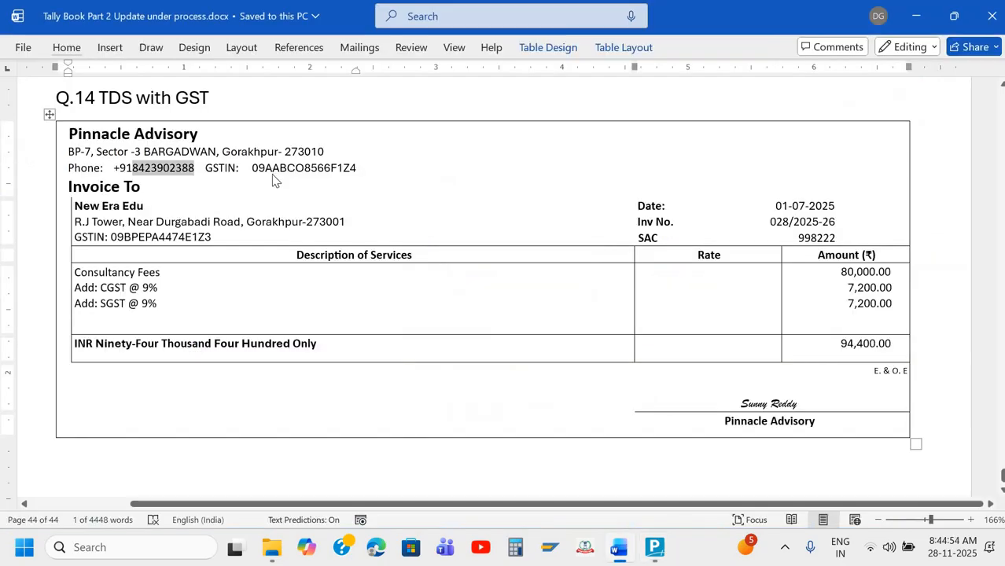
{"action": "key", "text": "alt+Tab"}
{"action": "key", "text": "Return"}
{"action": "key", "text": "Return"}
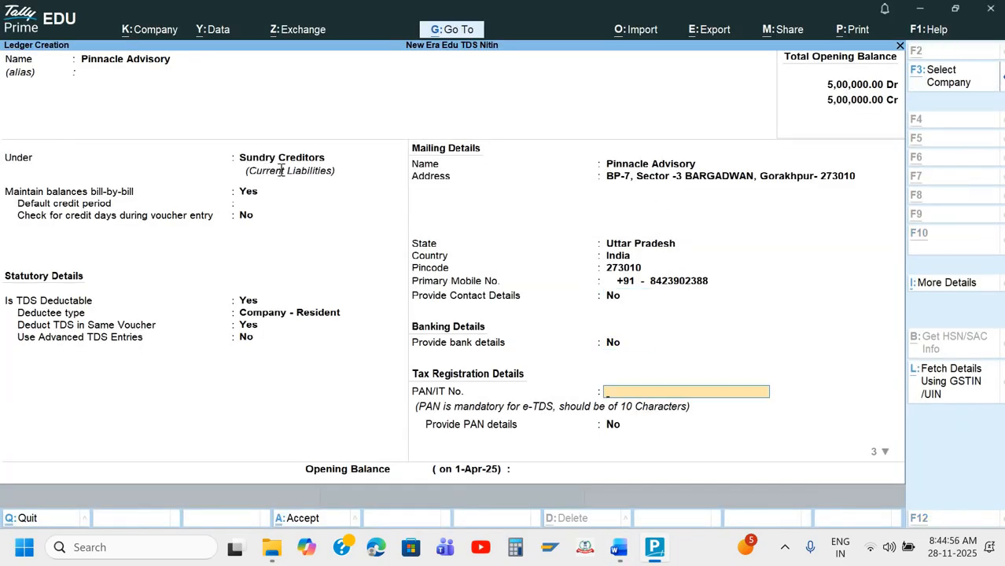
Copy the PAN portion of the supplier's GSTIN from the invoice into PAN/IT No., keeping Provide PAN details at No
{"action": "key", "text": "alt+Tab"}
{"action": "left_click_drag", "start_coordinate": [267, 169], "coordinate": [337, 170]}
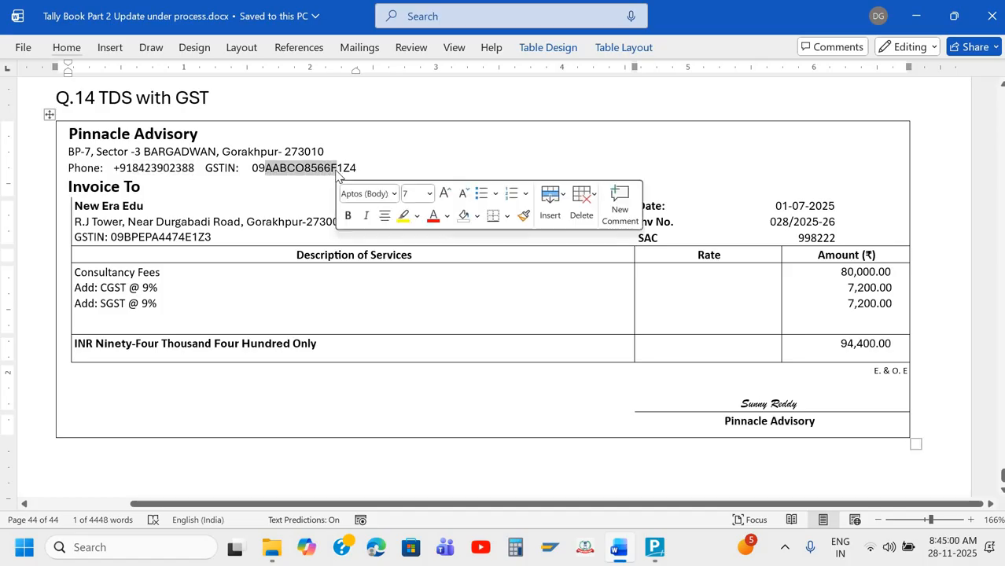
{"action": "key", "text": "ctrl+c"}
{"action": "key", "text": "alt+Tab"}
{"action": "key", "text": "ctrl+alt+v"}
{"action": "key", "text": "Return"}
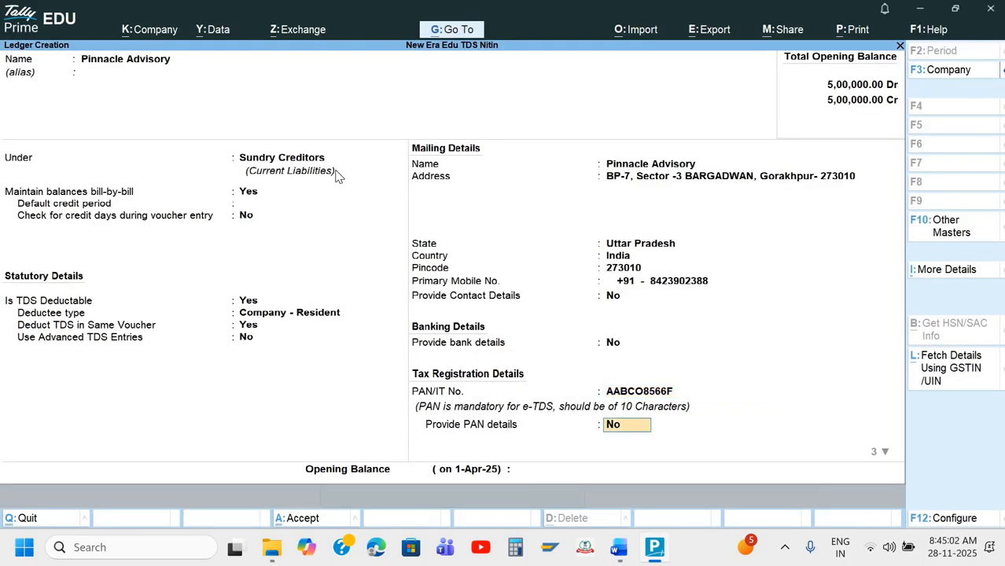
{"action": "key", "text": "Return"}
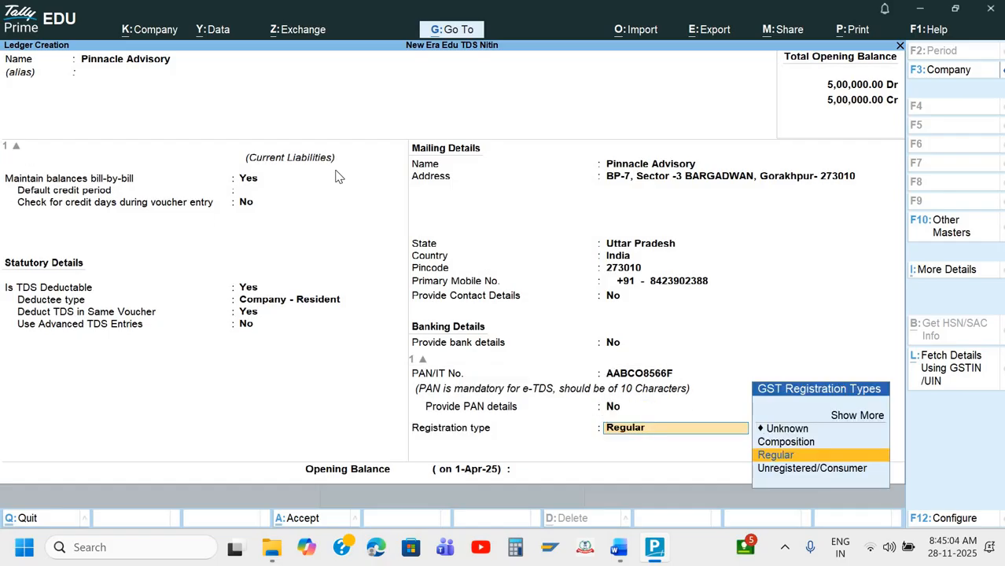
Accept Regular as the registration type and copy the supplier's full GSTIN from the invoice into GSTIN/UIN
{"action": "key", "text": "Return"}
{"action": "key", "text": "alt+Tab"}
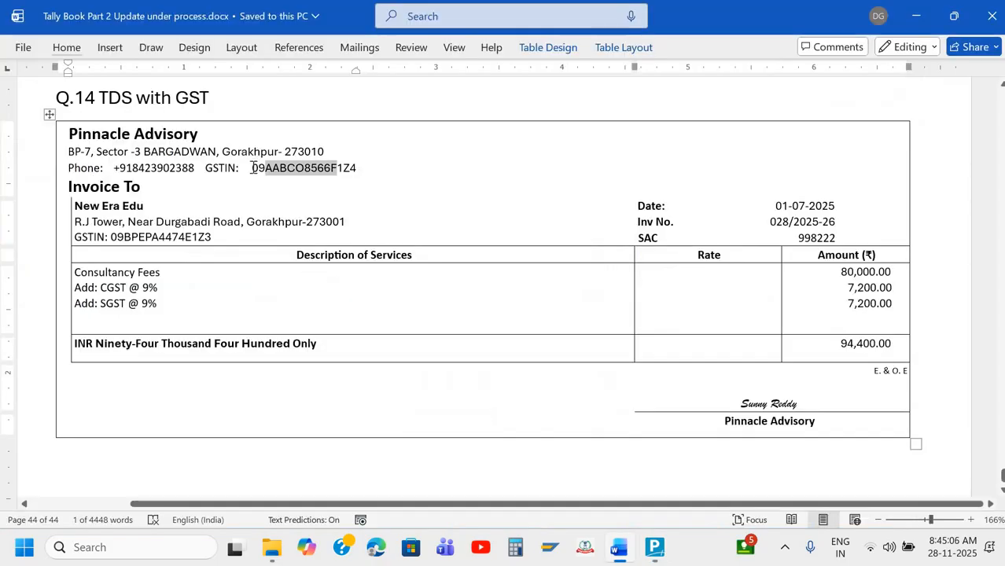
{"action": "triple_click", "coordinate": [356, 167]}
{"action": "double_click", "coordinate": [356, 169]}
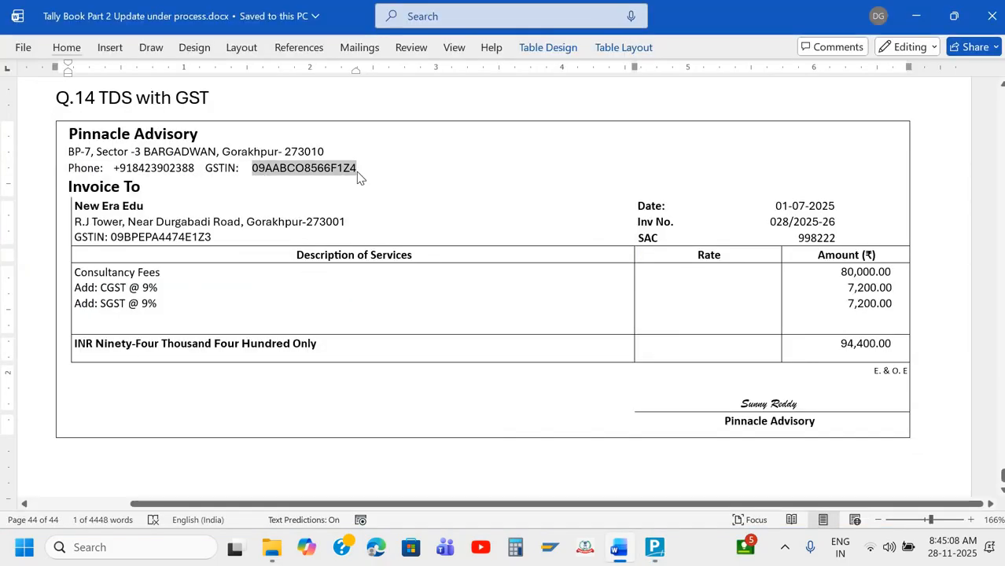
{"action": "key", "text": "ctrl+c"}
{"action": "key", "text": "alt+Tab"}
{"action": "key", "text": "ctrl+alt+v"}
{"action": "key", "text": "Return"}
Skip the additional GST details and save the Pinnacle Advisory ledger without an opening balance
{"action": "key", "text": "Return"}
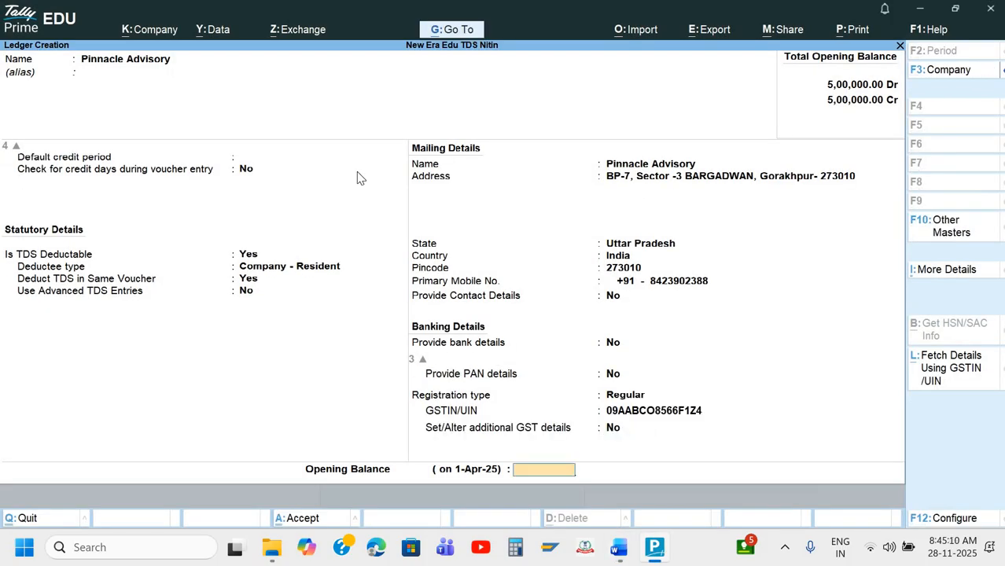
{"action": "key", "text": "Return"}
{"action": "key", "text": "Return"}
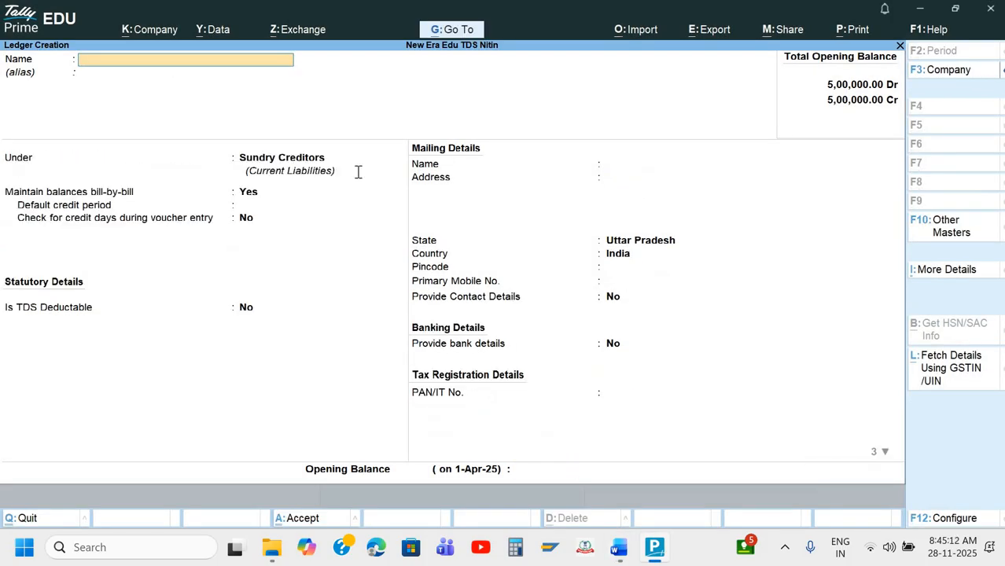
Start a ledger named TDS on Professional Fee and place it under Duties & Taxes
{"action": "key", "text": "alt+Tab"}
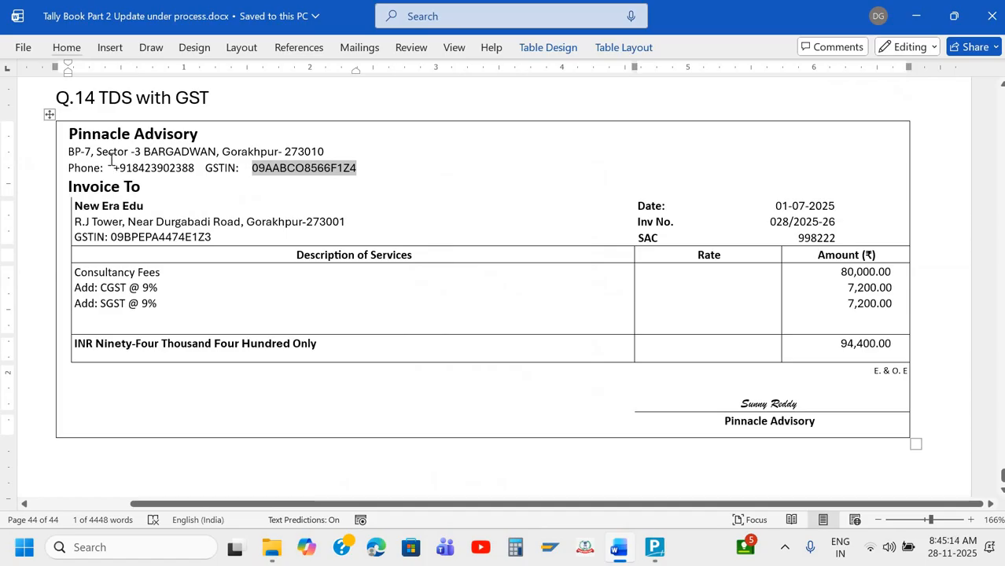
{"action": "key", "text": "alt+Tab"}
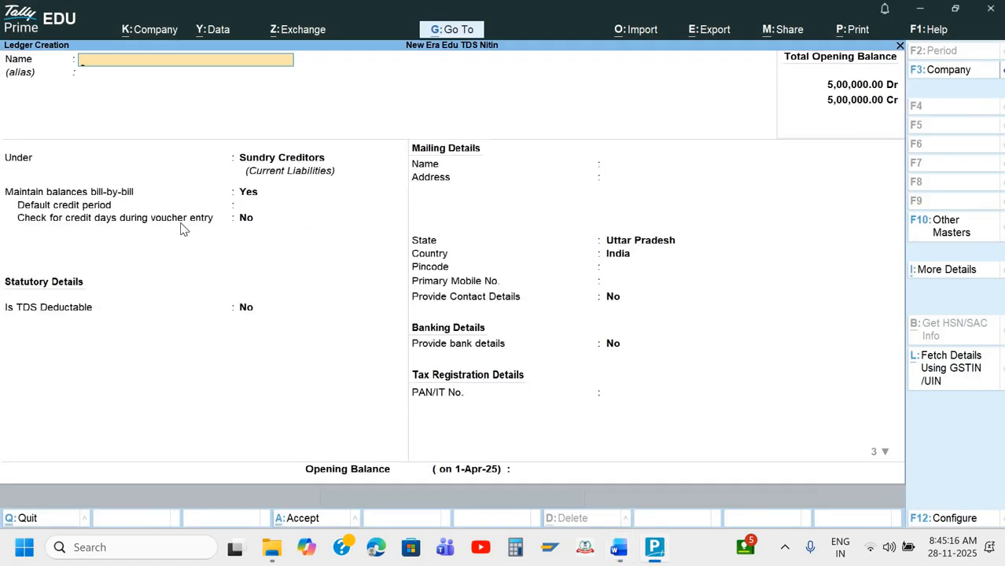
{"action": "type", "text": "TDS on Fee"}
{"action": "key", "text": "BackSpace"}
{"action": "type", "text": "Professional Fee"}
{"action": "key", "text": "Return"}
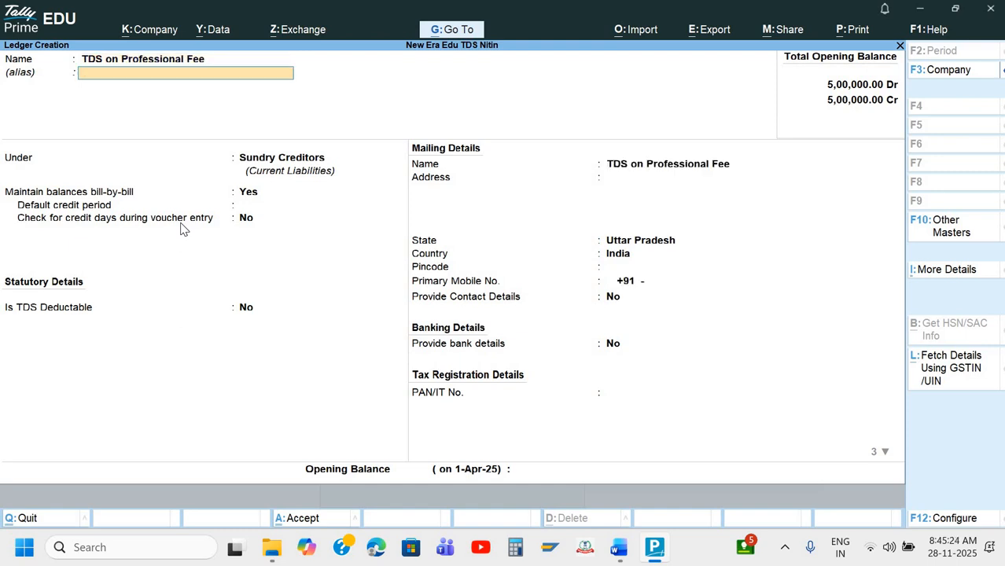
{"action": "key", "text": "Return"}
{"action": "type", "text": "Du"}
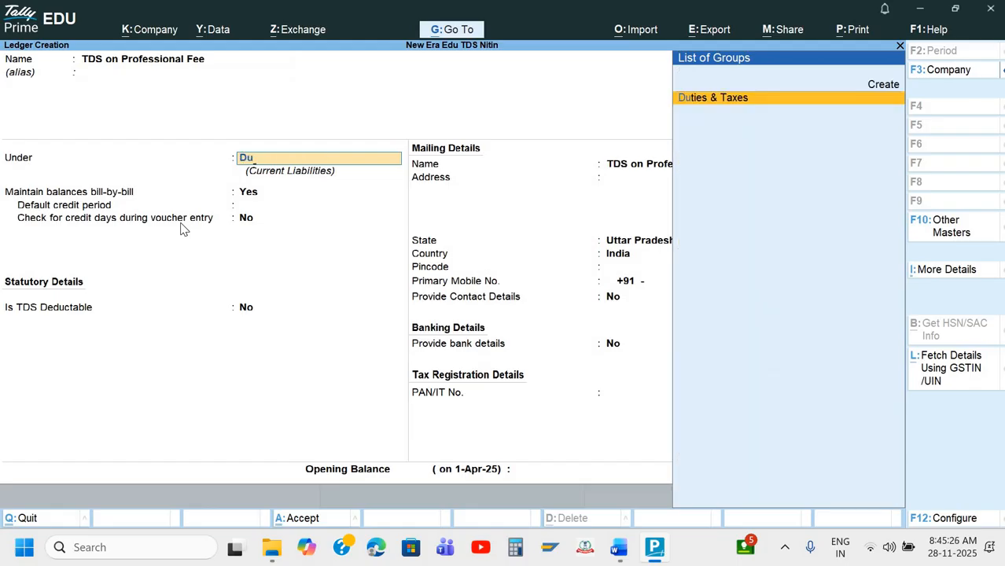
{"action": "key", "text": "Return"}
Set the ledger's type of duty to TDS and its nature of payment to Fee for Professional
{"action": "key", "text": "Up"}
{"action": "key", "text": "Down"}
{"action": "key", "text": "Down"}
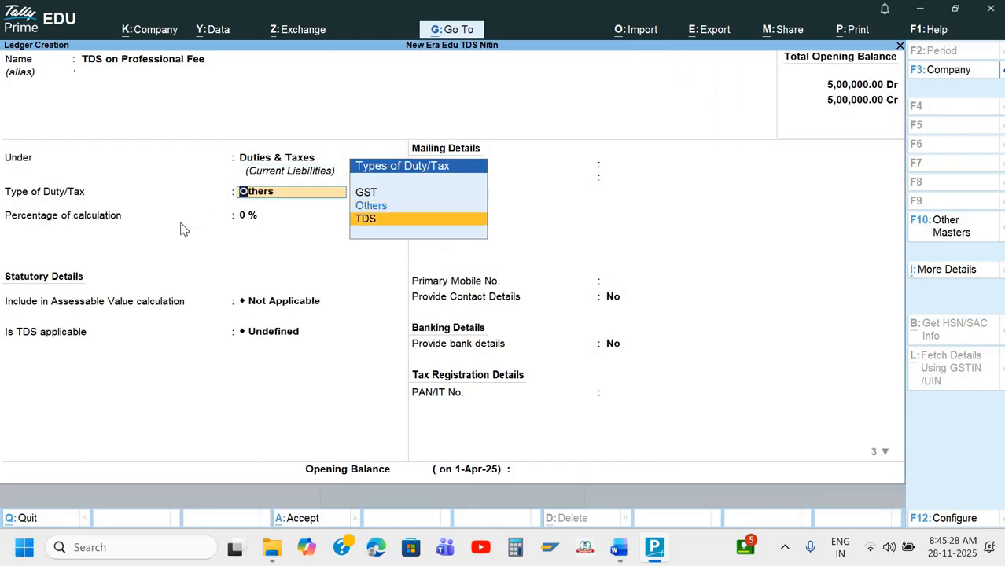
{"action": "key", "text": "Return"}
{"action": "key", "text": "Down"}
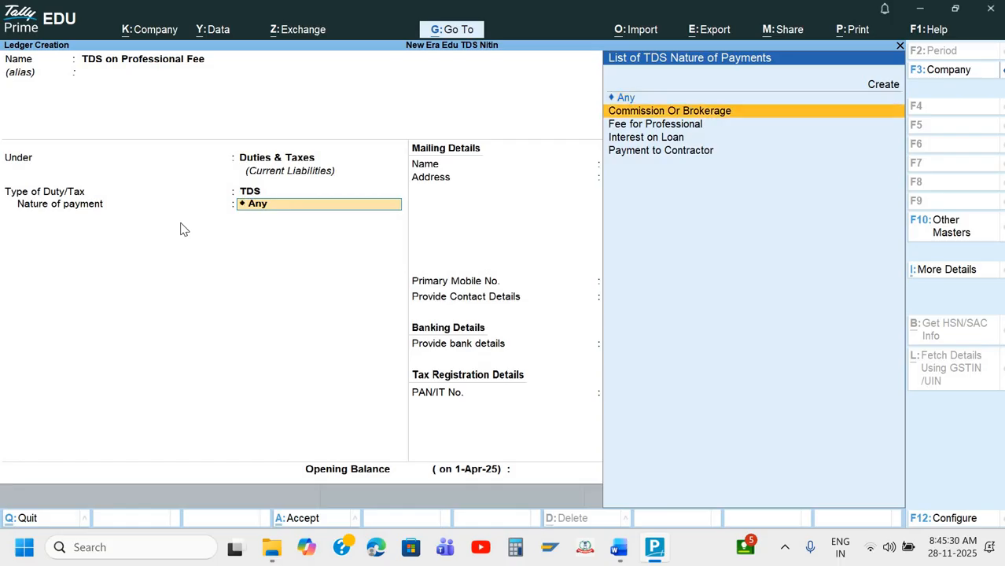
{"action": "key", "text": "Down"}
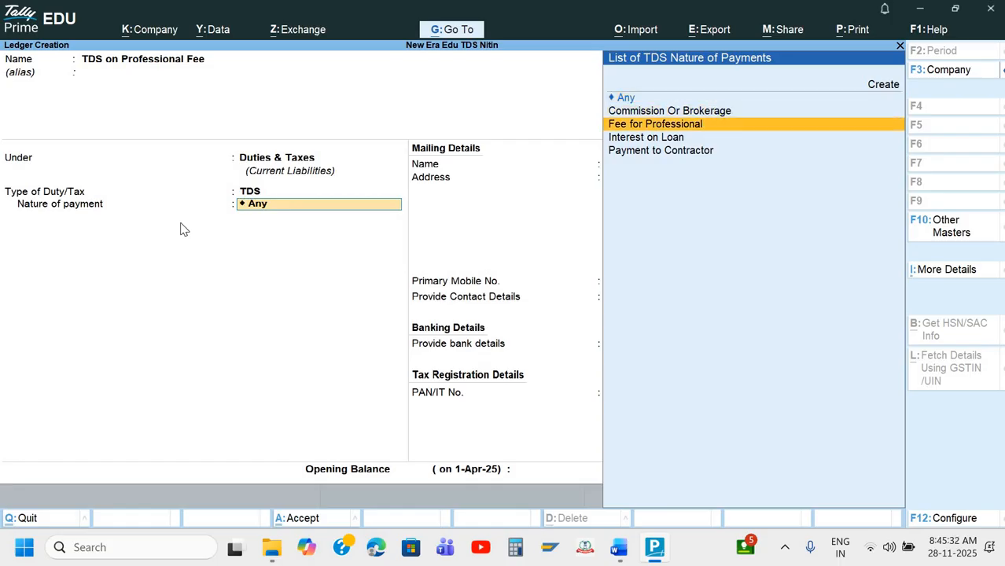
{"action": "key", "text": "Return"}
Accept the remaining defaults and save the TDS on Professional Fee ledger without an opening balance
{"action": "key", "text": "Return"}
{"action": "key", "text": "Return"}
{"action": "key", "text": "Return"}
{"action": "key", "text": "Return"}
{"action": "key", "text": "Return"}
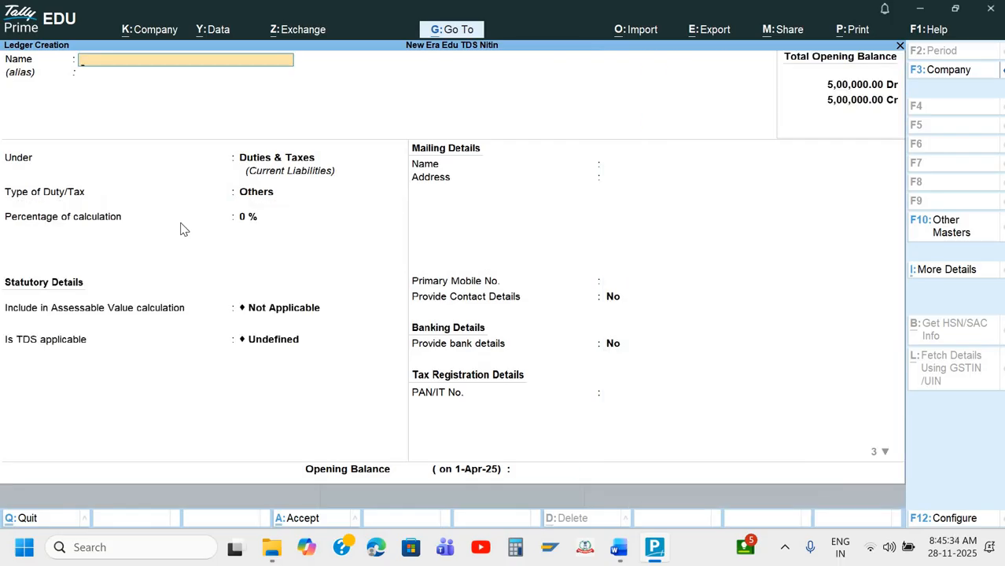
Start a ledger named CGST and keep it under Duties & Taxes
{"action": "type", "text": "CGST"}
{"action": "key", "text": "Return"}
{"action": "key", "text": "Return"}
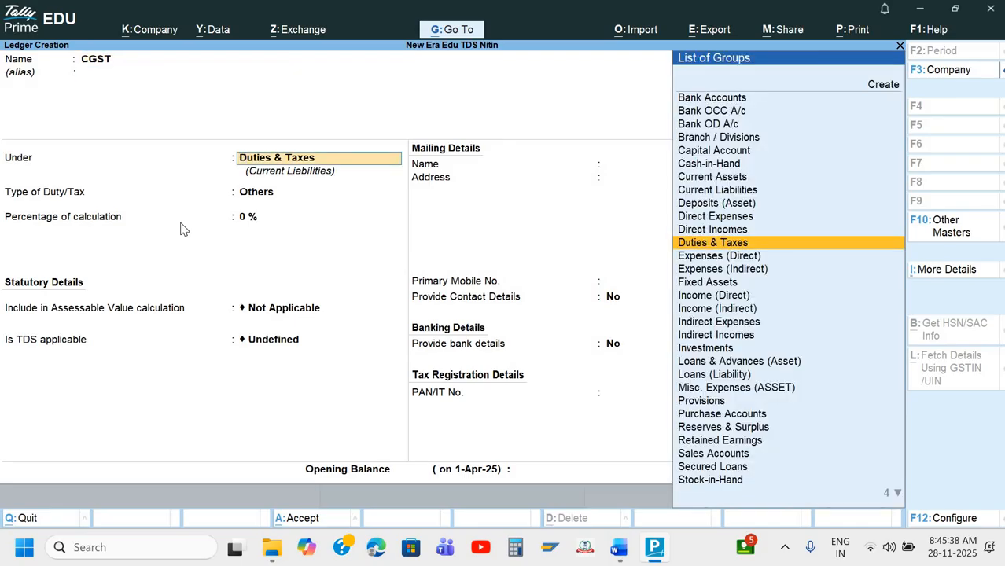
{"action": "key", "text": "Return"}
Set the duty type to GST and tax type to CGST, keeping 0% calculation and Not Applicable rounding
{"action": "key", "text": "Down"}
{"action": "key", "text": "Up"}
{"action": "key", "text": "Up"}
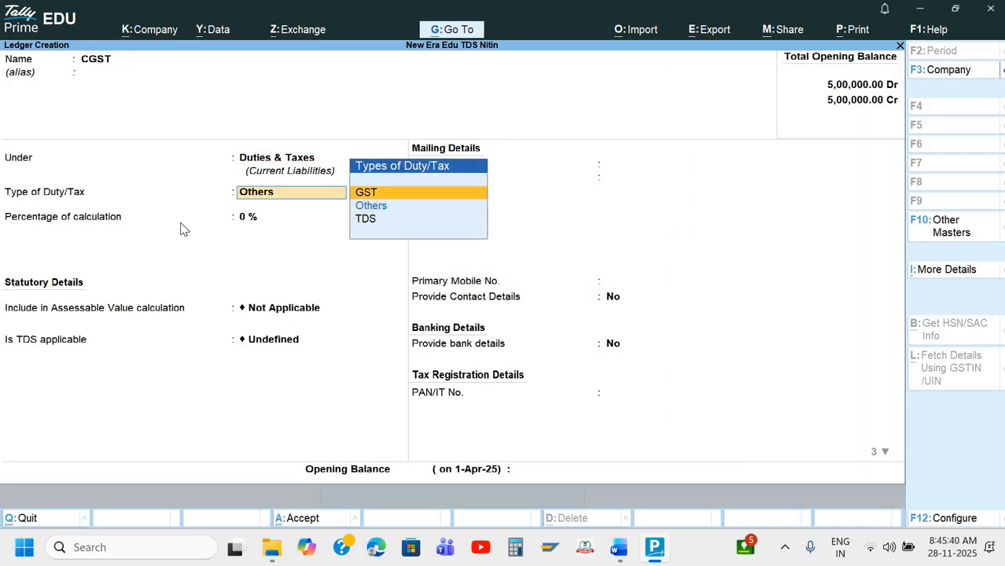
{"action": "key", "text": "Return"}
{"action": "key", "text": "Down"}
{"action": "key", "text": "Return"}
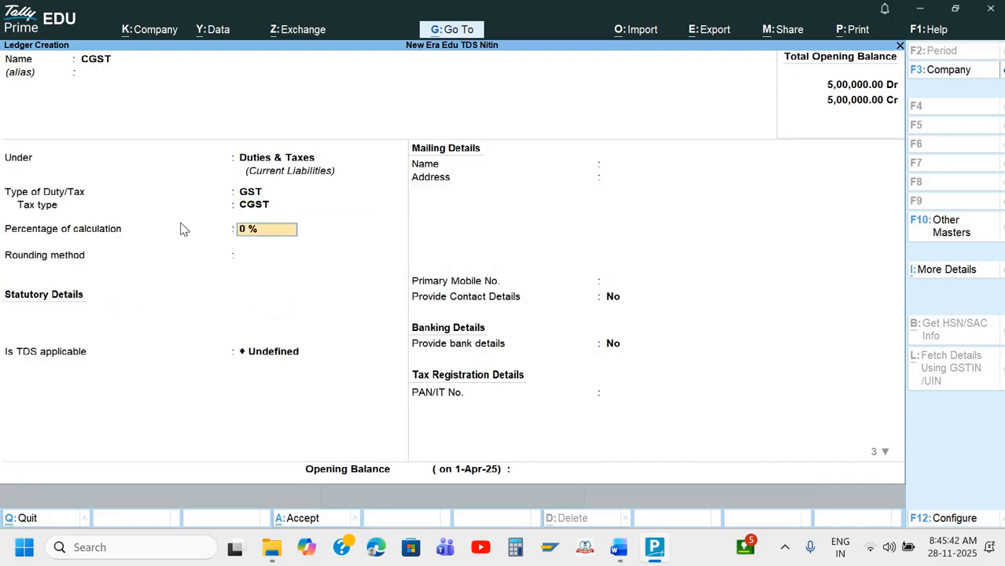
{"action": "key", "text": "Return"}
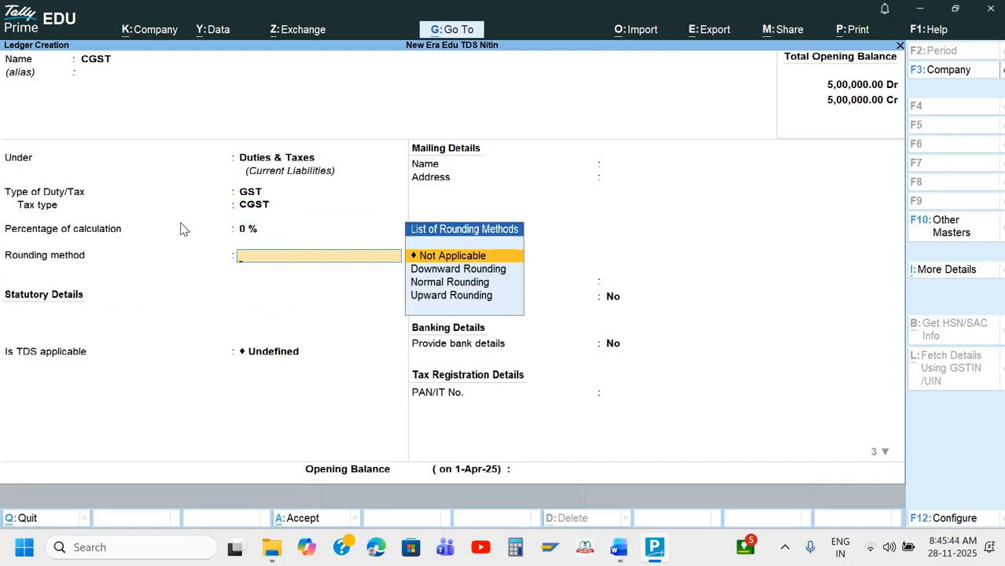
{"action": "key", "text": "Return"}
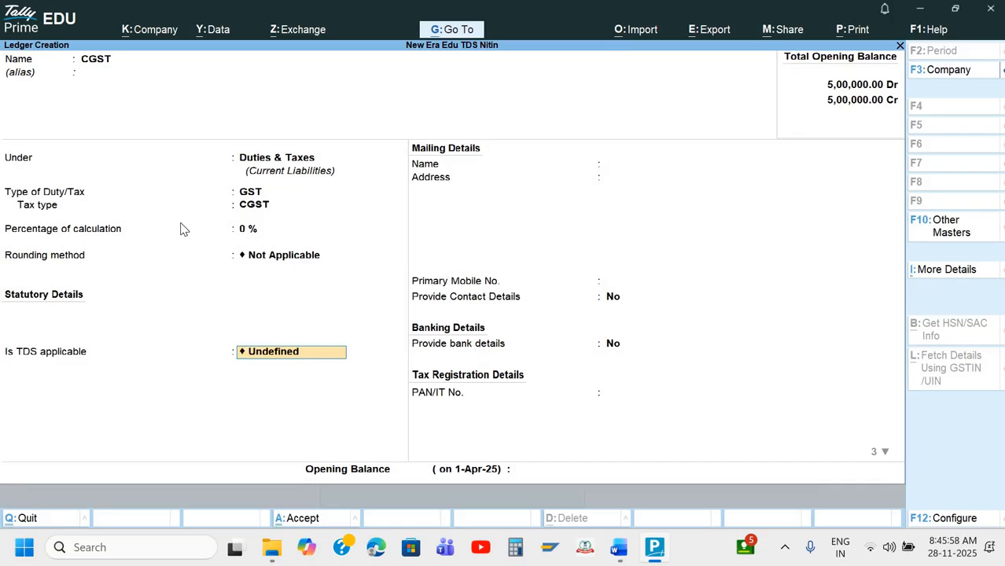
Set TDS applicability to Not Applicable and save the CGST ledger without an opening balance
{"action": "key", "text": "BackSpace"}
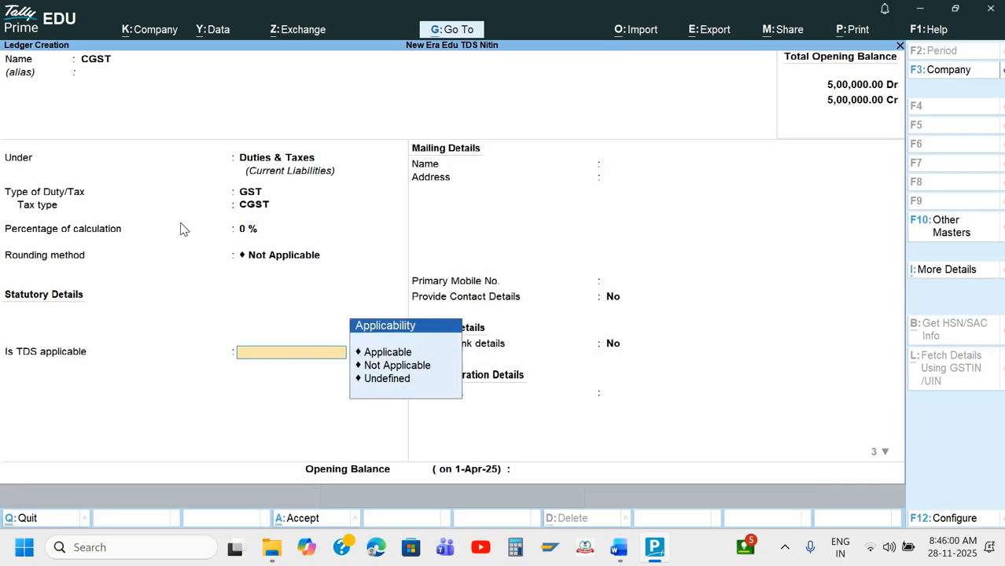
{"action": "key", "text": "Down"}
{"action": "key", "text": "Down"}
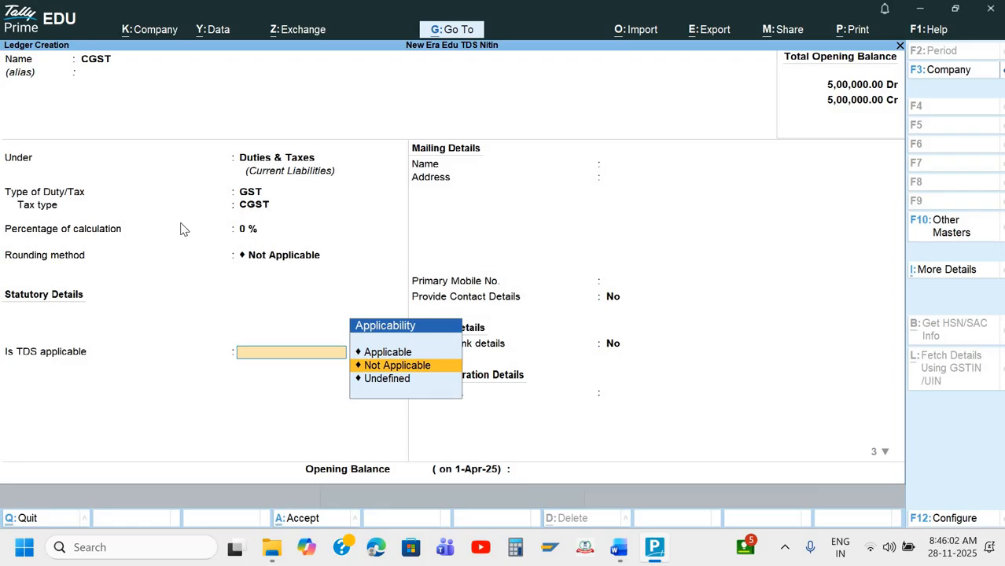
{"action": "key", "text": "Return"}
{"action": "key", "text": "Return"}
{"action": "key", "text": "Return"}
{"action": "key", "text": "Return"}
{"action": "key", "text": "Return"}
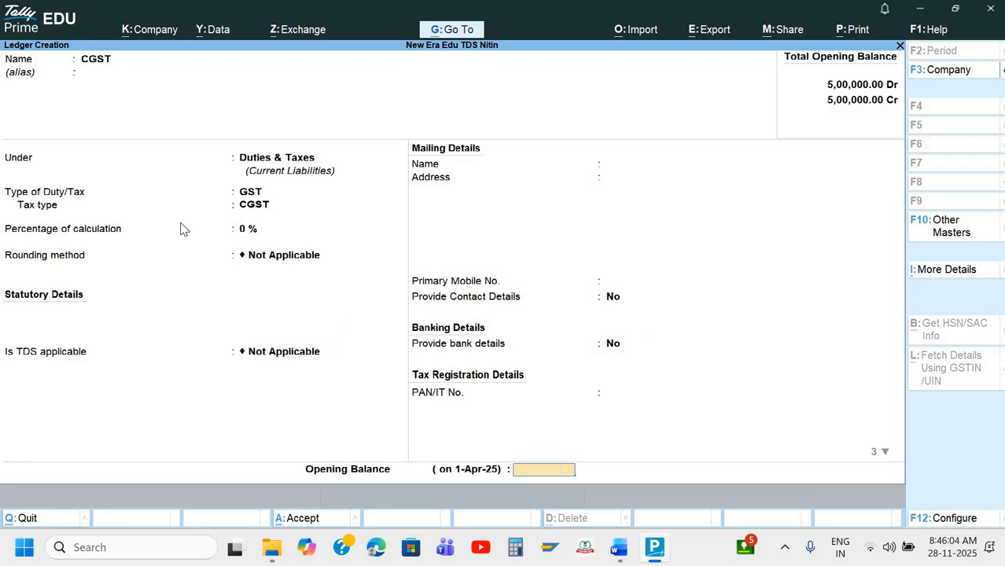
Start an SGST ledger under Duties & Taxes with duty type GST and tax type SGST/UTGST, keeping 0% calculation and Not Applicable rounding
{"action": "type", "text": "SGST"}
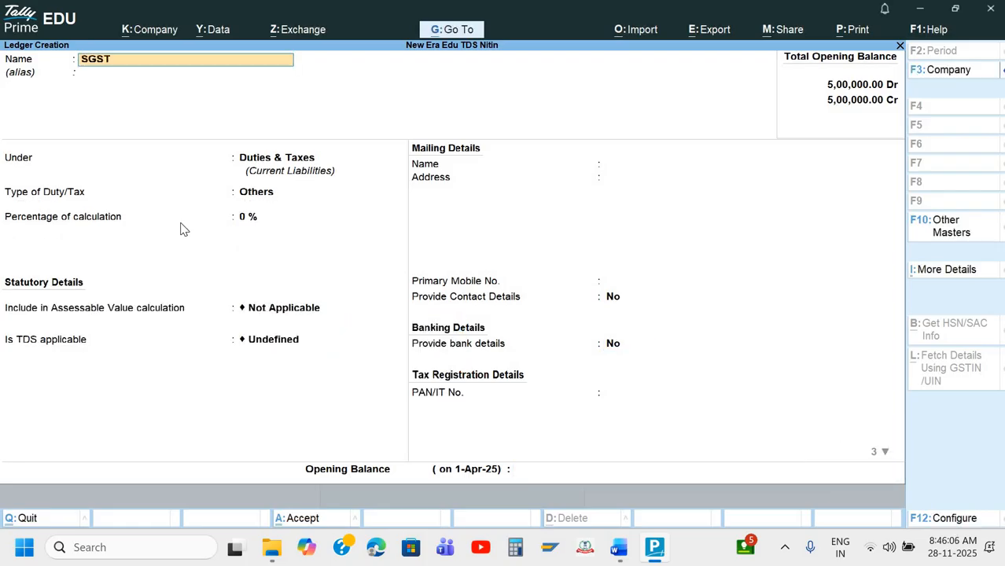
{"action": "key", "text": "Return"}
{"action": "key", "text": "Return"}
{"action": "type", "text": "g"}
{"action": "key", "text": "Return"}
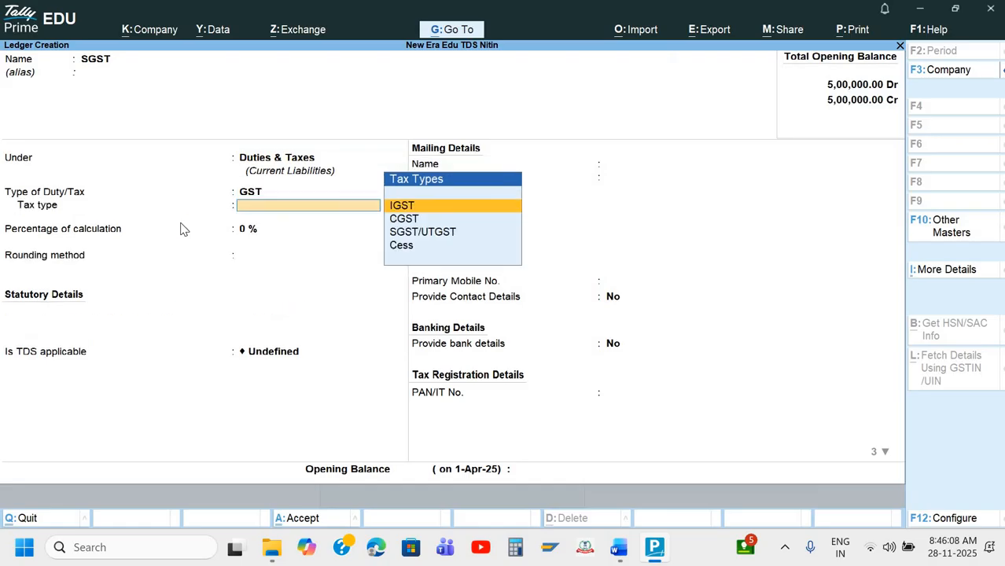
{"action": "key", "text": "Down"}
{"action": "key", "text": "Down"}
{"action": "key", "text": "Return"}
{"action": "key", "text": "Return"}
{"action": "key", "text": "Return"}
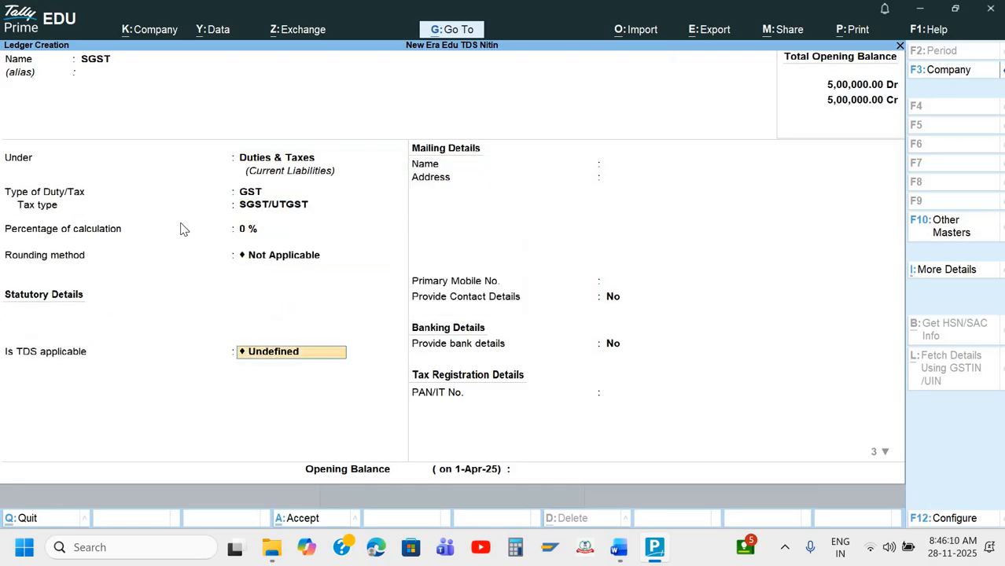
Mark TDS as Not Applicable for the SGST ledger, save it and leave ledger creation
{"action": "key", "text": "Down"}
{"action": "key", "text": "Return"}
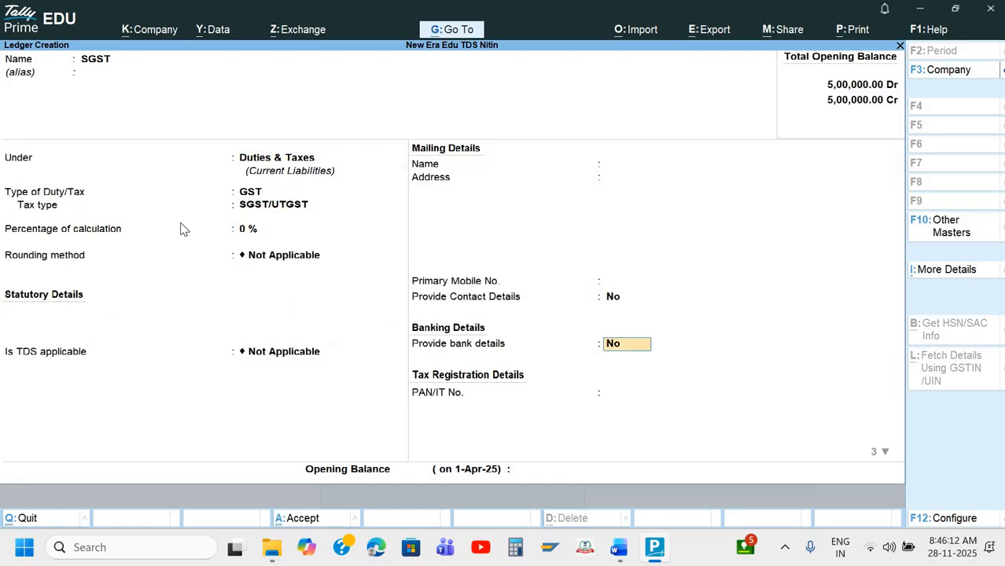
{"action": "key", "text": "ctrl+a"}
{"action": "key", "text": "Escape"}
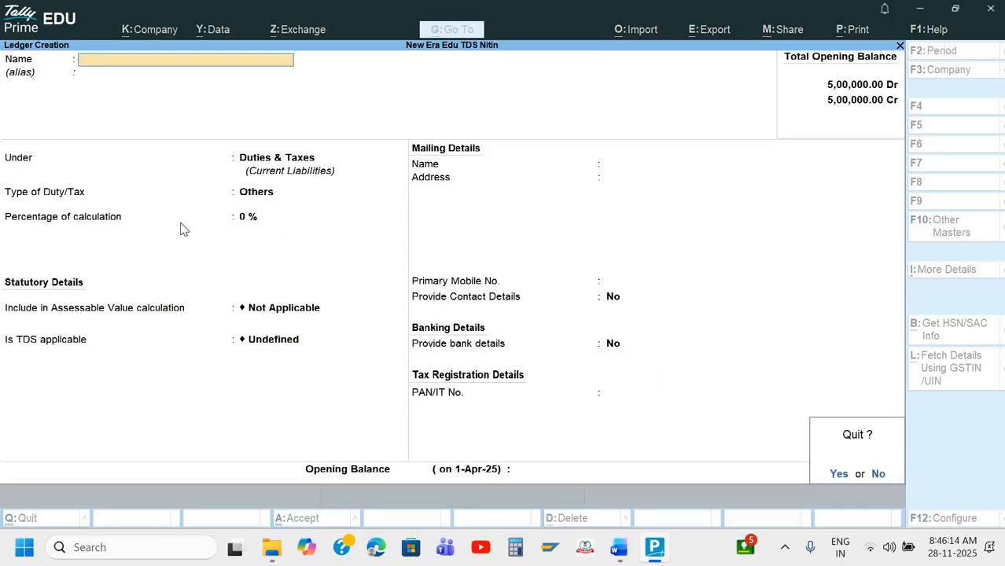
{"action": "key", "text": "y"}
Open voucher entry, review the Q.14 invoice in Word, and switch the voucher type to Purchase
{"action": "key", "text": "Down"}
{"action": "key", "text": "Down"}
{"action": "key", "text": "Down"}
{"action": "key", "text": "Return"}
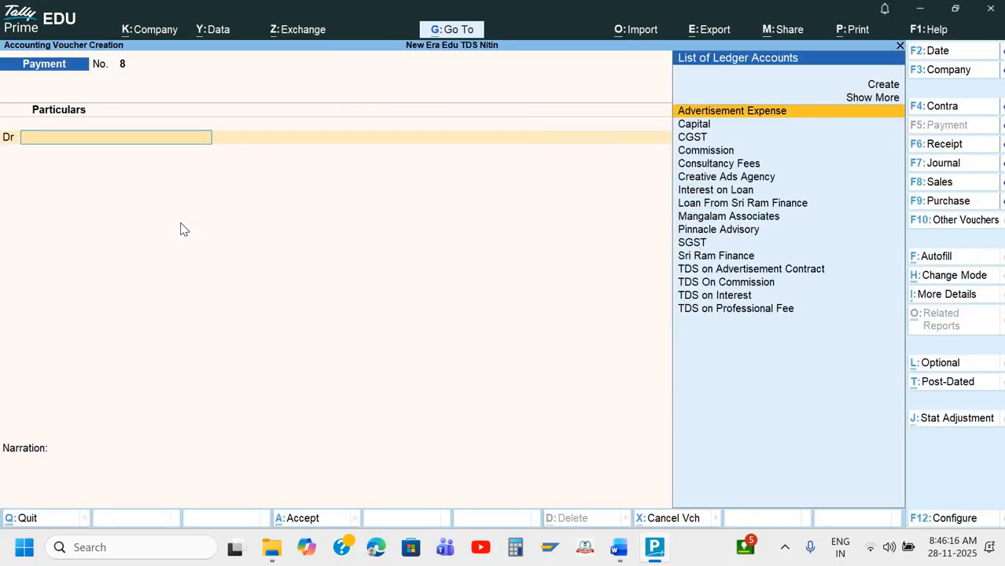
{"action": "key", "text": "F7"}
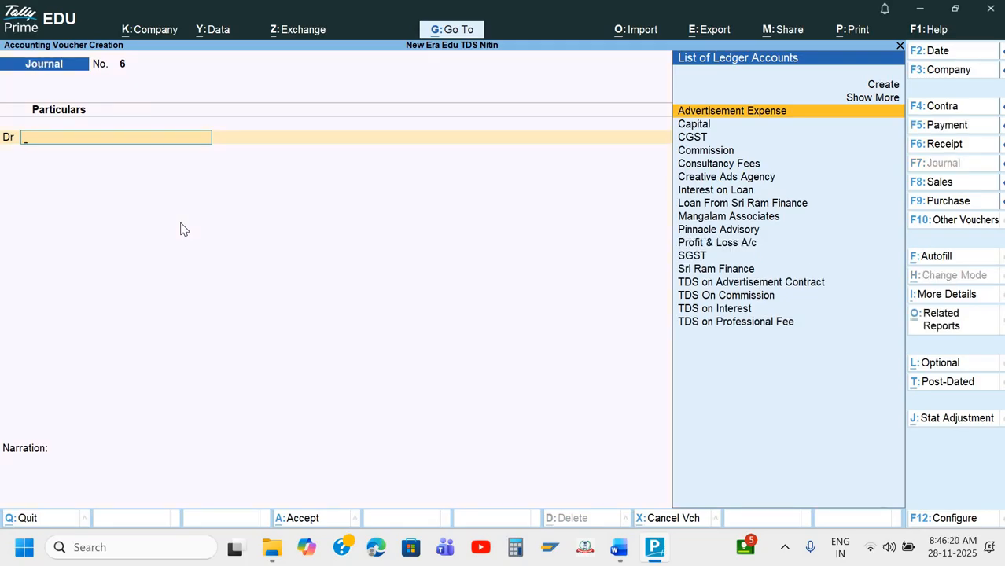
{"action": "key", "text": "alt+Tab"}
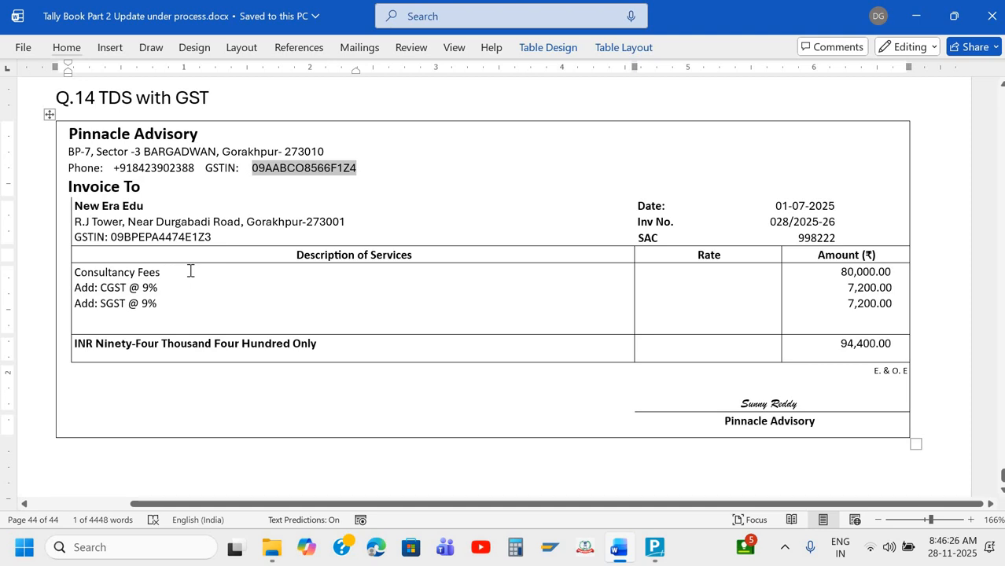
{"action": "key", "text": "alt+Tab"}
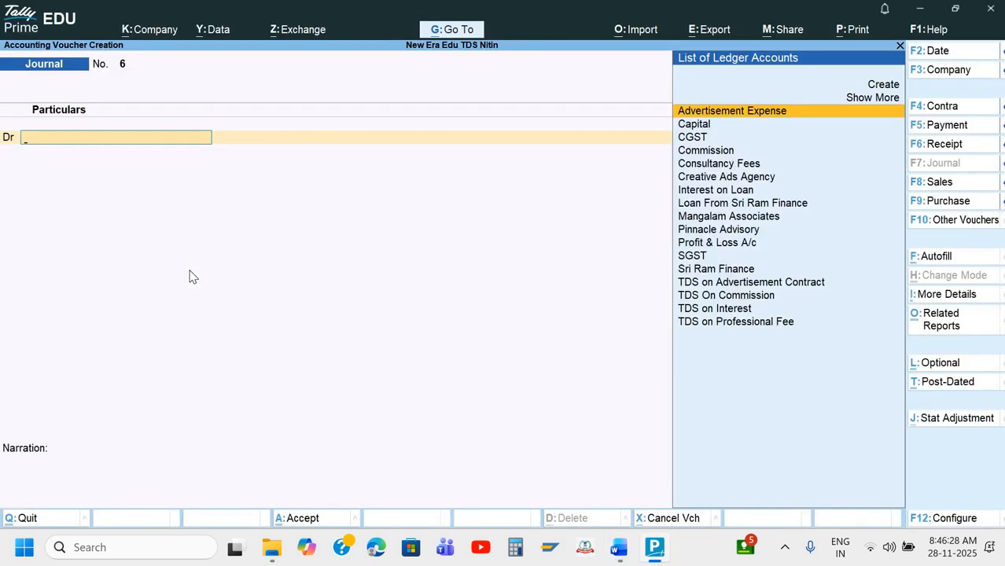
{"action": "key", "text": "F9"}
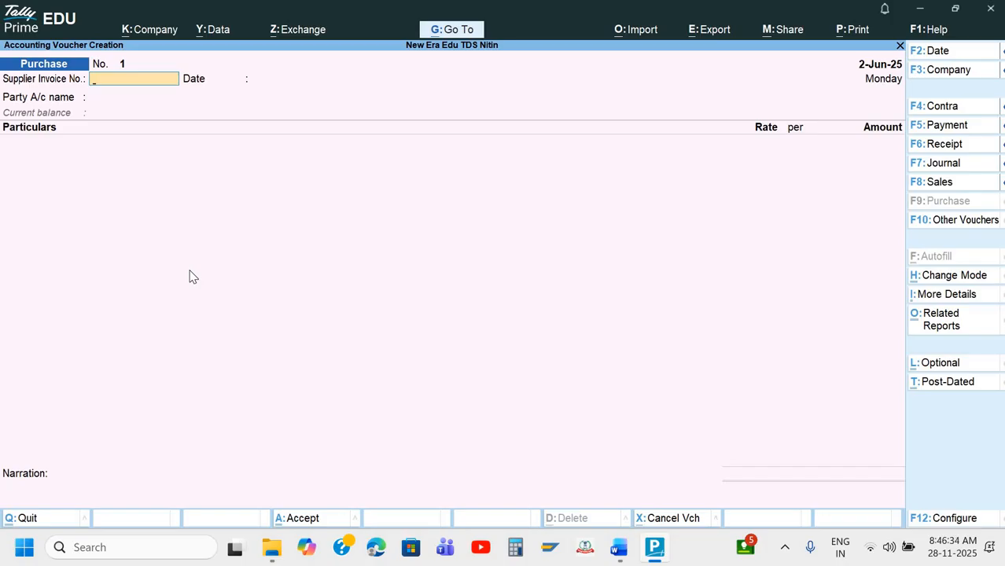
Copy the invoice number from the Word invoice into the purchase voucher's supplier invoice number
{"action": "key", "text": "alt+Tab"}
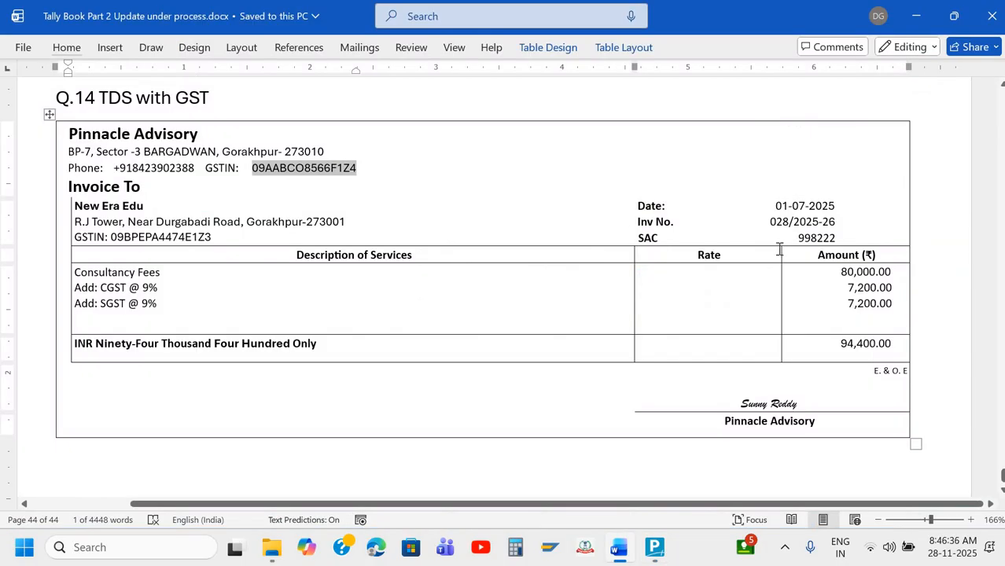
{"action": "left_click_drag", "start_coordinate": [770, 222], "coordinate": [839, 226]}
{"action": "key", "text": "ctrl+c"}
{"action": "key", "text": "alt+Tab"}
{"action": "key", "text": "ctrl+alt+v"}
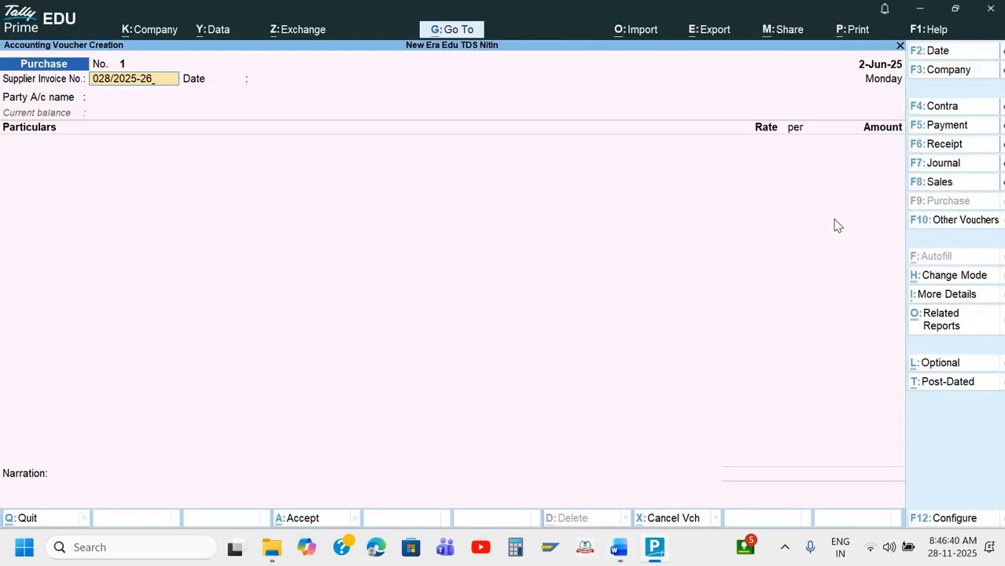
{"action": "key", "text": "Return"}
Set both the voucher date and the supplier invoice date to 1-Jul-25, as on the invoice
{"action": "key", "text": "alt+Tab"}
{"action": "key", "text": "alt+Tab"}
{"action": "type", "text": "1"}
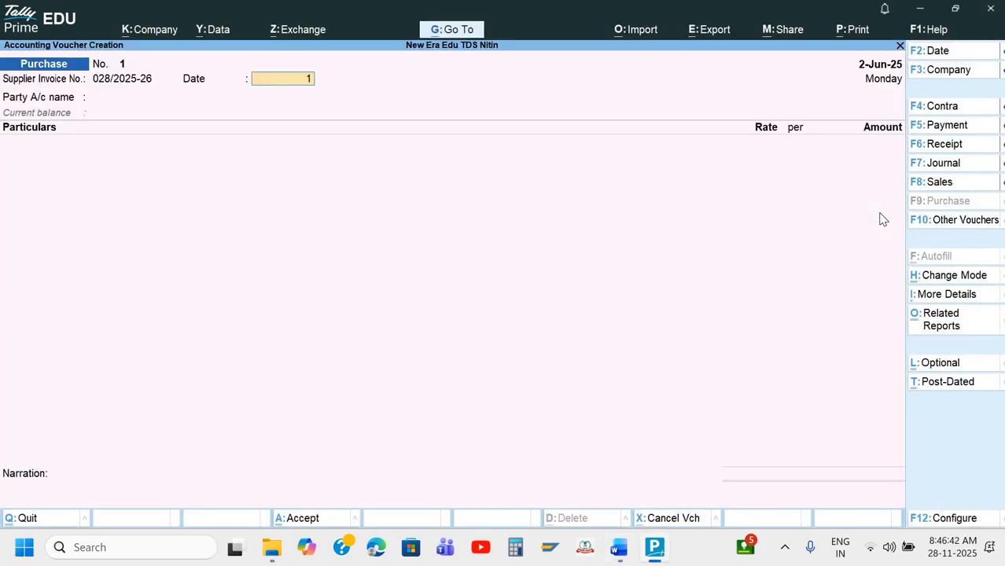
{"action": "key", "text": "BackSpace"}
{"action": "key", "text": "F2"}
{"action": "type", "text": "1-7"}
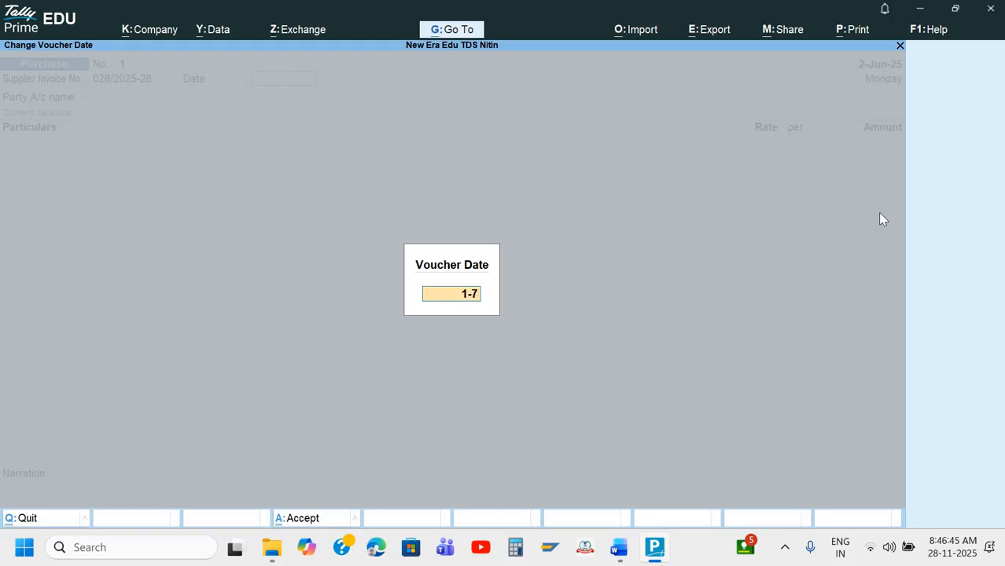
{"action": "key", "text": "Return"}
{"action": "key", "text": "Return"}
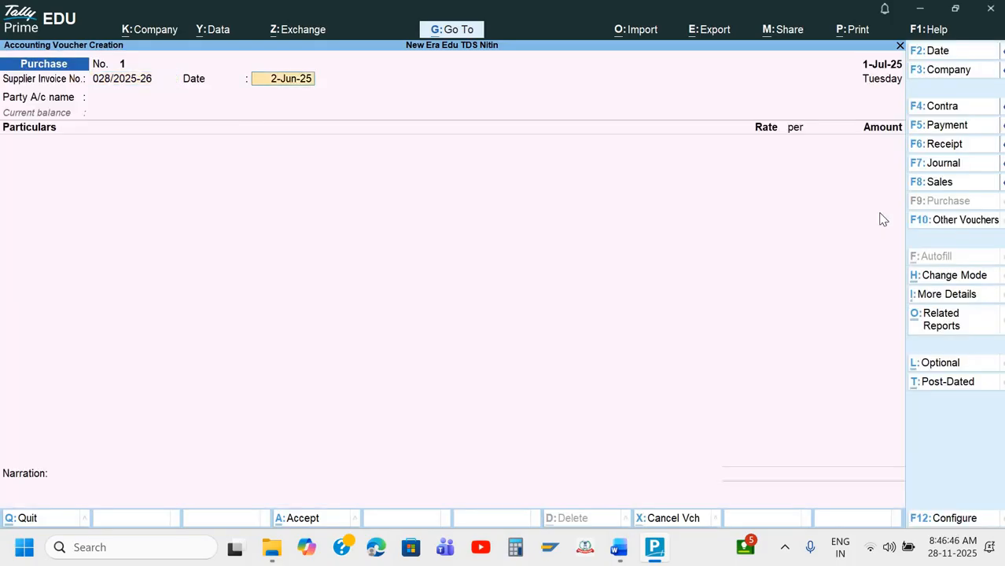
{"action": "type", "text": "1-7"}
{"action": "key", "text": "Return"}
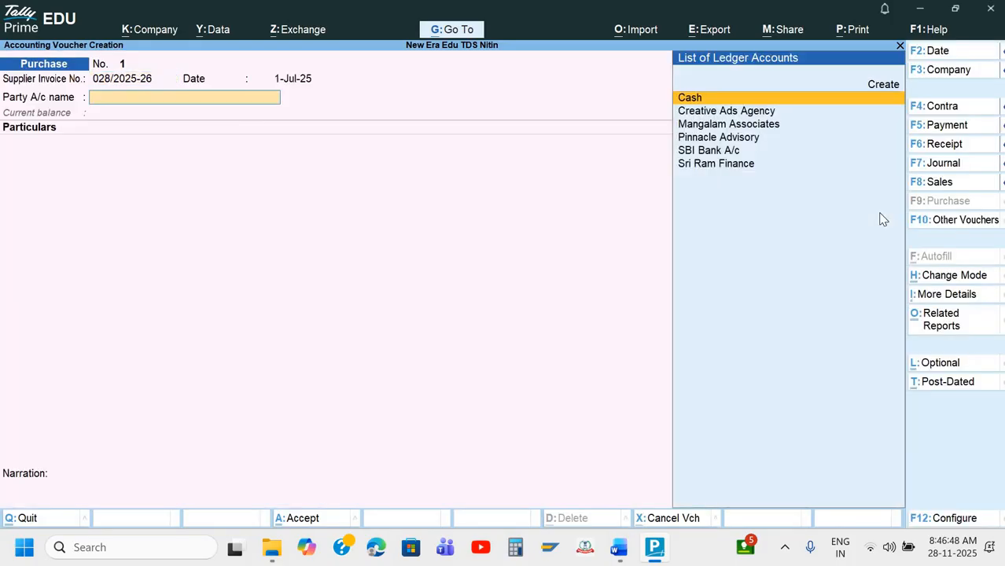
Choose Pinnacle Advisory as the party account and accept its supplier and consignee details
{"action": "key", "text": "Down"}
{"action": "key", "text": "Down"}
{"action": "key", "text": "Down"}
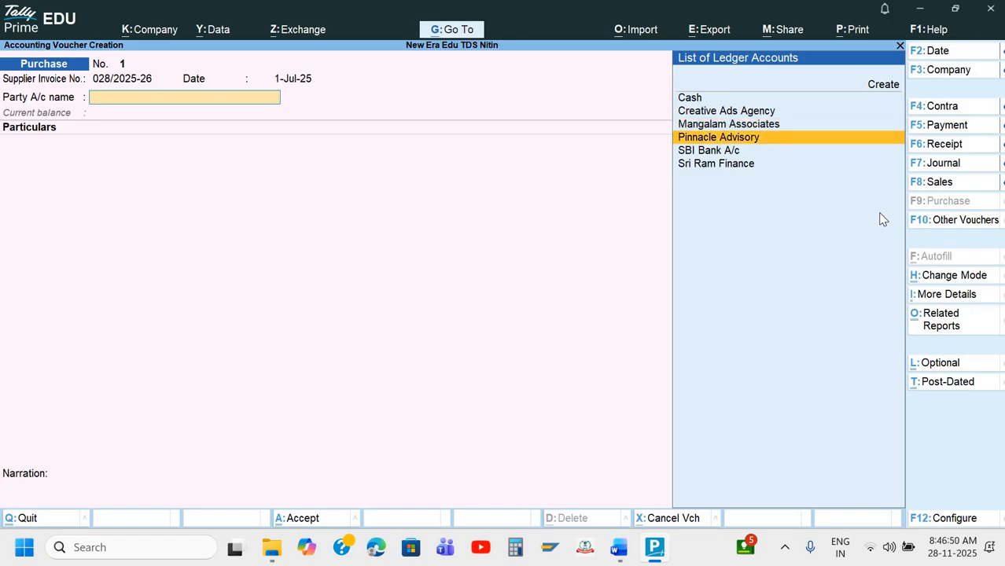
{"action": "key", "text": "Return"}
{"action": "key", "text": "Return"}
{"action": "key", "text": "Return"}
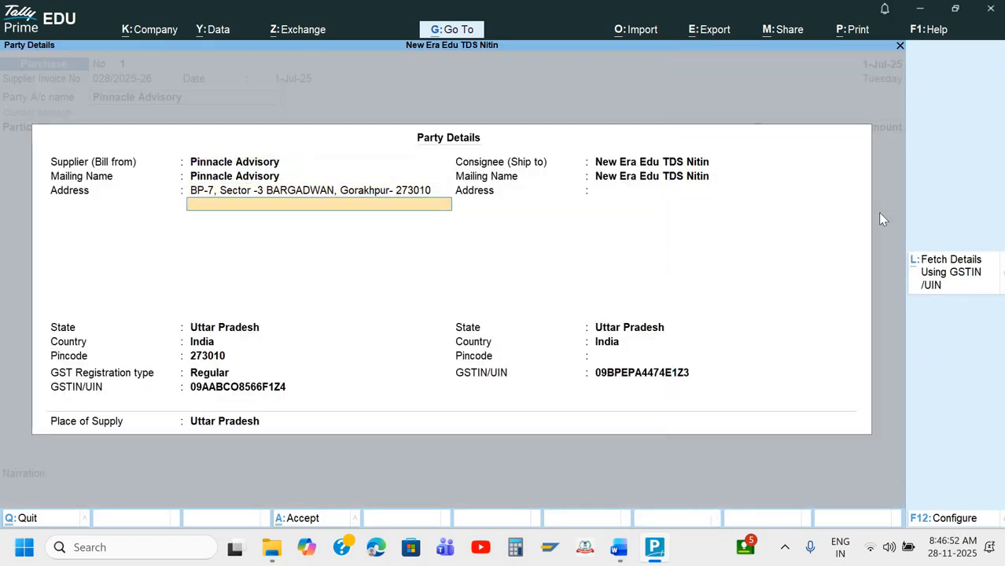
{"action": "key", "text": "Return"}
{"action": "key", "text": "Return"}
{"action": "key", "text": "Return"}
{"action": "key", "text": "Return"}
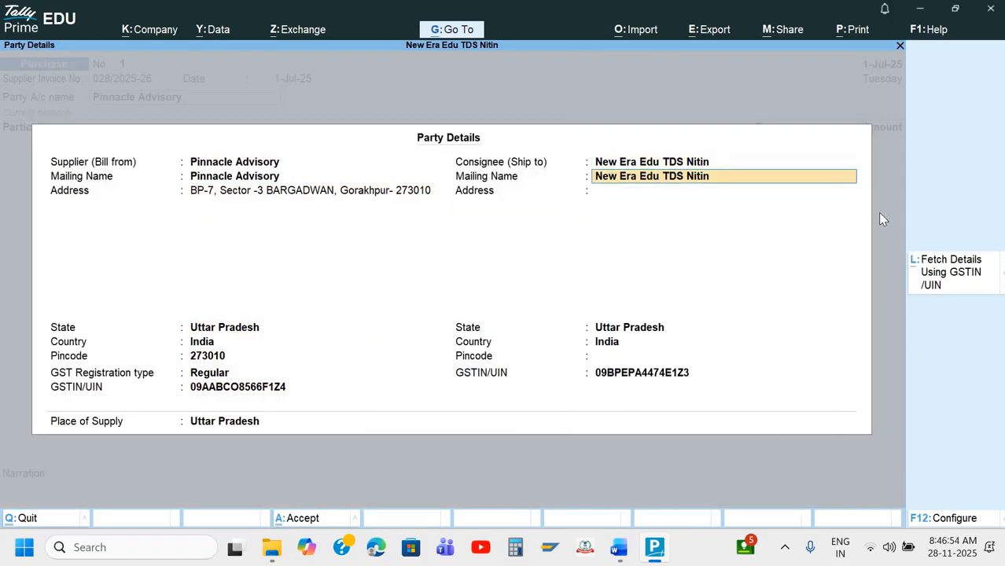
{"action": "key", "text": "ctrl+a"}
Add the Consultancy Fees ledger with an amount of 80,000, dismissing the Inclusive of GST amount entry
{"action": "key", "text": "Down"}
{"action": "key", "text": "Down"}
{"action": "key", "text": "Down"}
{"action": "key", "text": "Down"}
{"action": "key", "text": "Down"}
{"action": "key", "text": "Down"}
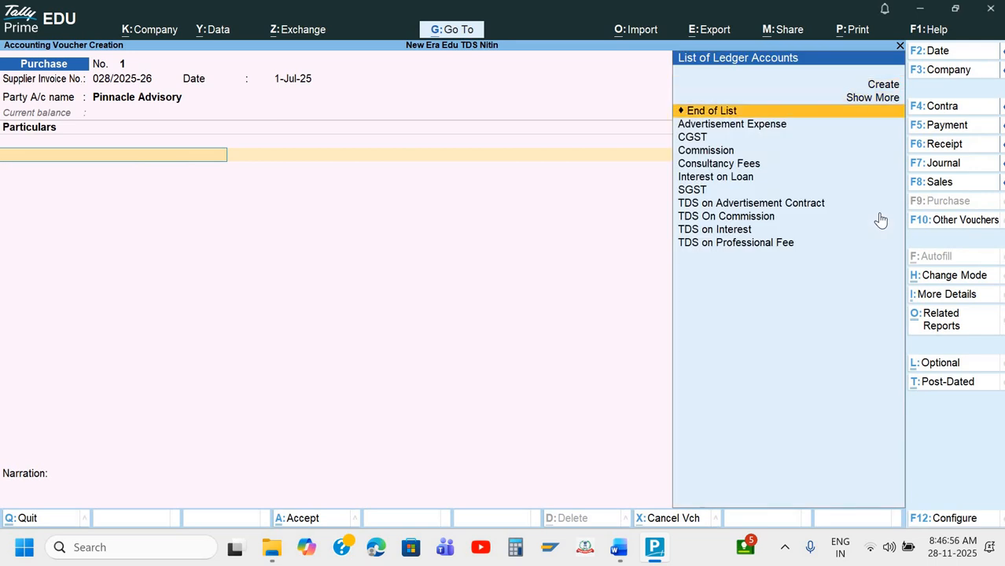
{"action": "key", "text": "Return"}
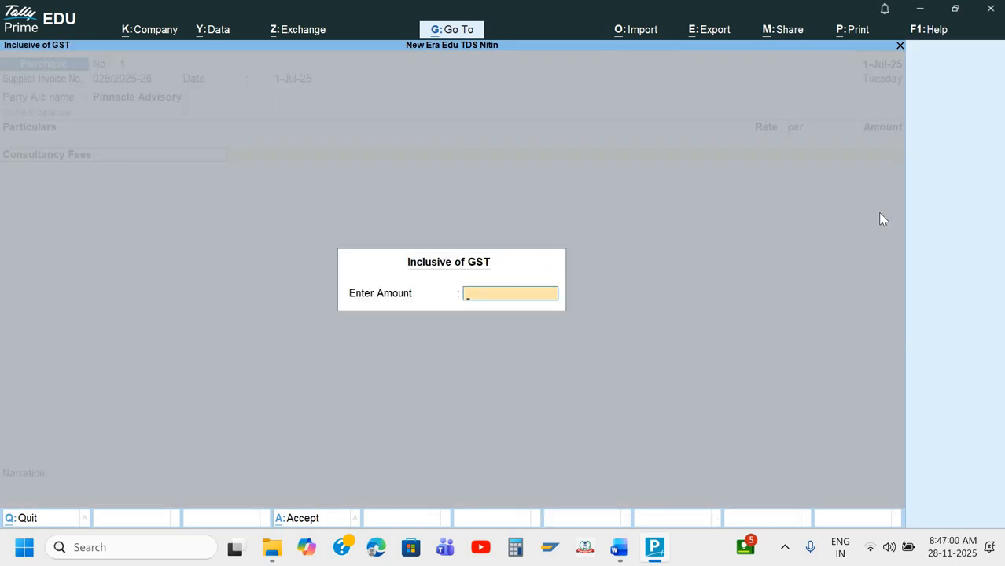
{"action": "key", "text": "Escape"}
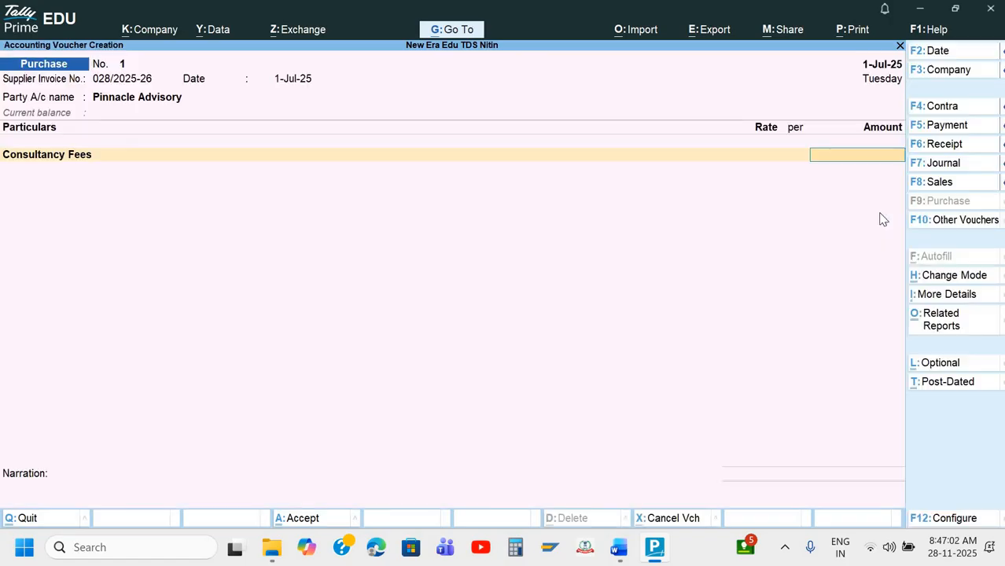
{"action": "key", "text": "alt+Tab"}
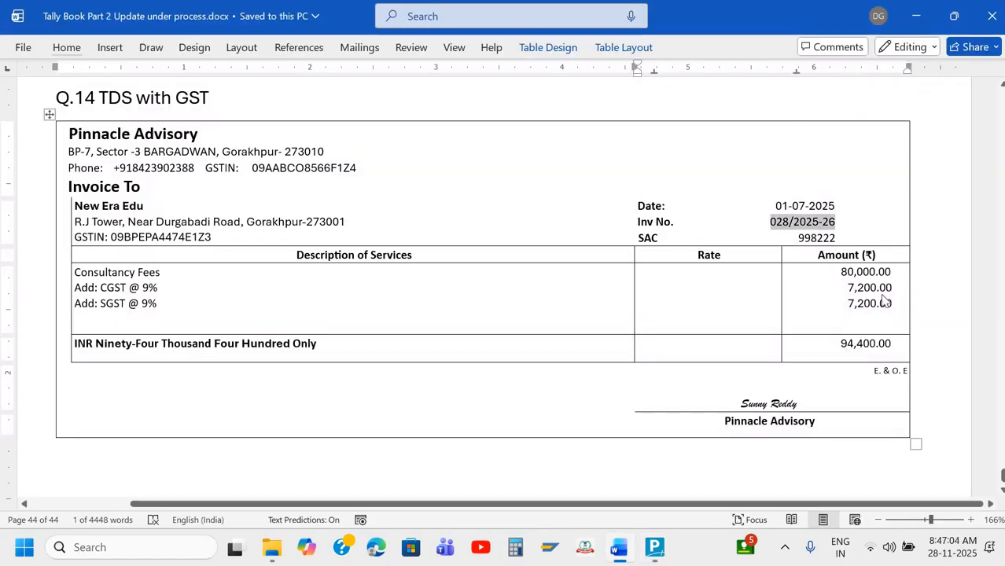
{"action": "key", "text": "alt+Tab"}
{"action": "type", "text": "80000"}
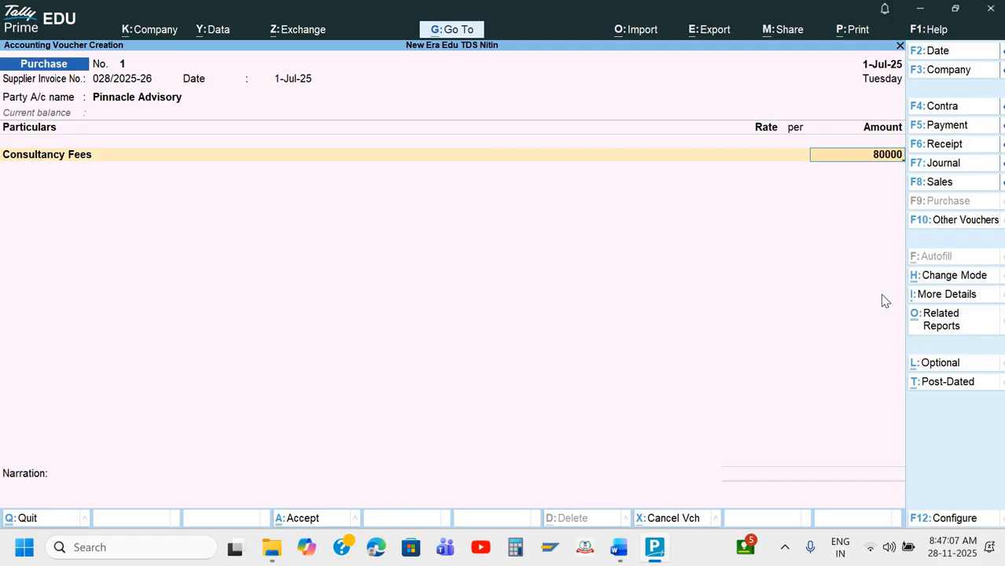
{"action": "key", "text": "Return"}
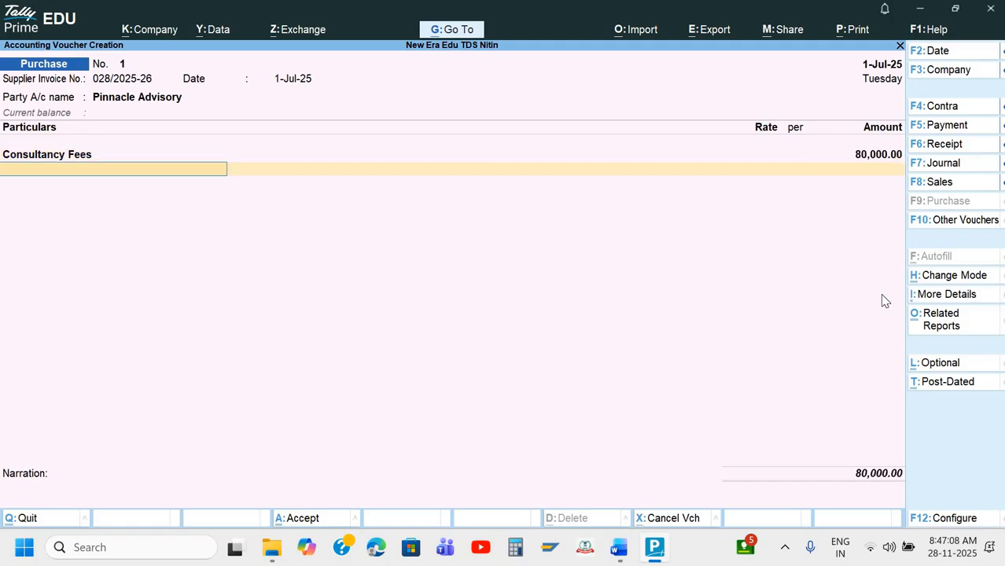
Add the CGST and SGST ledgers with their calculated amounts and compare them with the Word invoice
{"action": "type", "text": "C"}
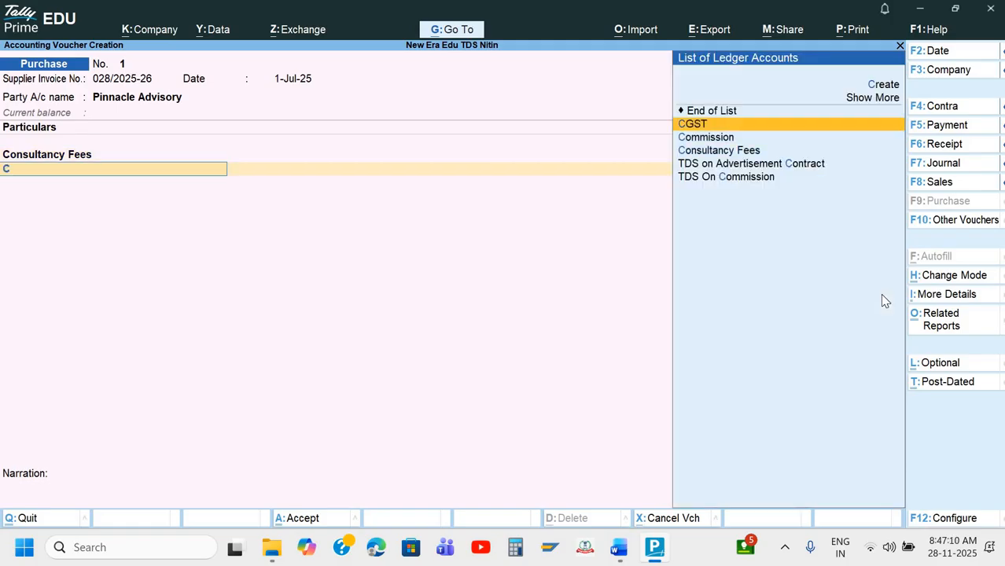
{"action": "key", "text": "Return"}
{"action": "key", "text": "Return"}
{"action": "type", "text": "S"}
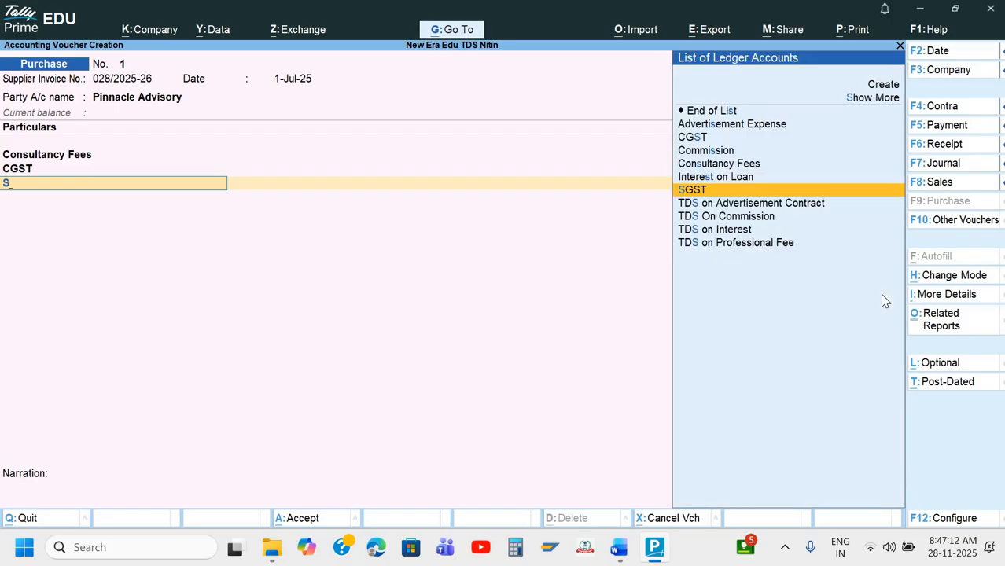
{"action": "key", "text": "Return"}
{"action": "key", "text": "alt+Tab"}
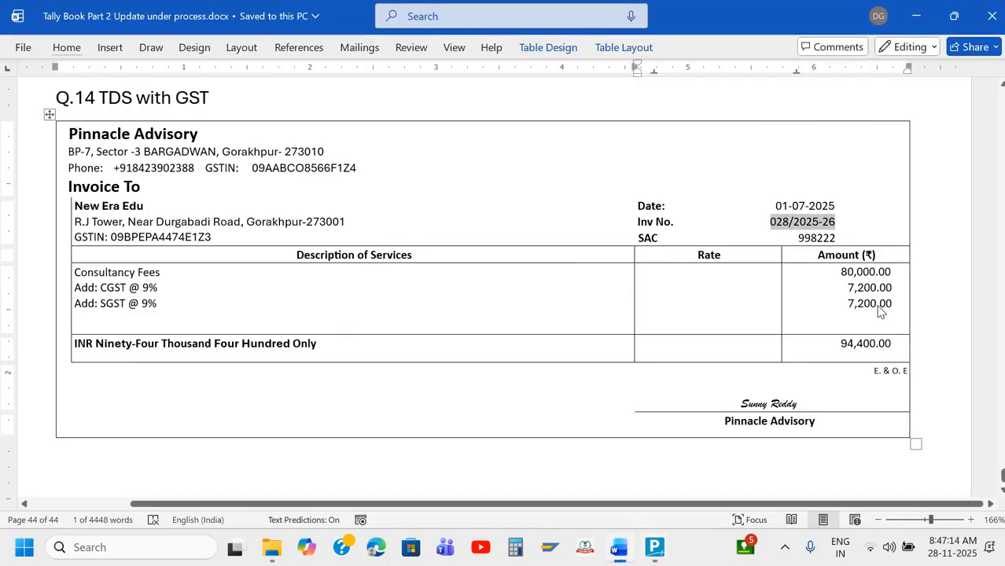
{"action": "key", "text": "alt+Tab"}
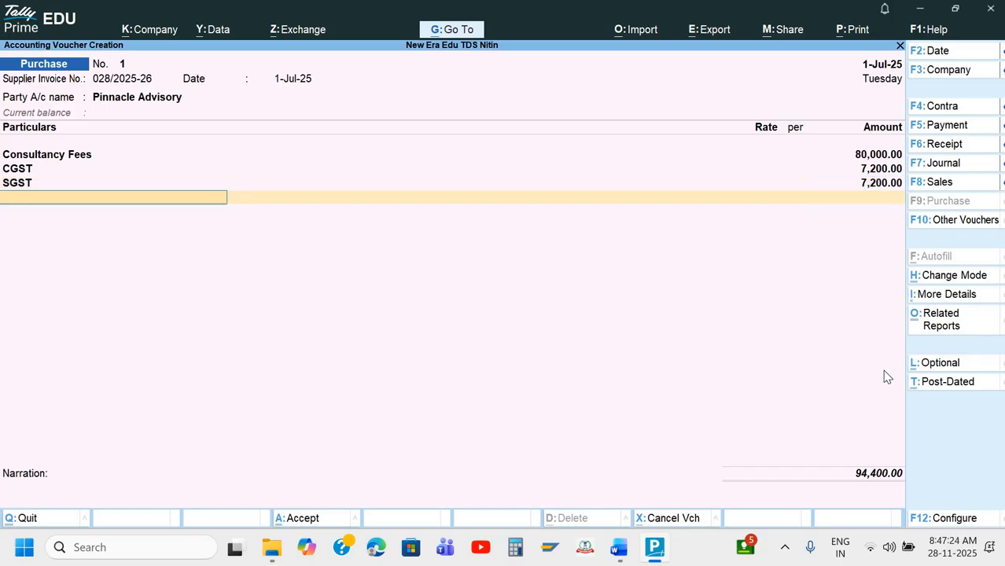
Add the TDS on Professional Fee ledger below SGST to deduct the tax from the purchase voucher
{"action": "key", "text": "Return"}
{"action": "type", "text": "Td"}
{"action": "key", "text": "Down"}
{"action": "key", "text": "Down"}
{"action": "key", "text": "Down"}
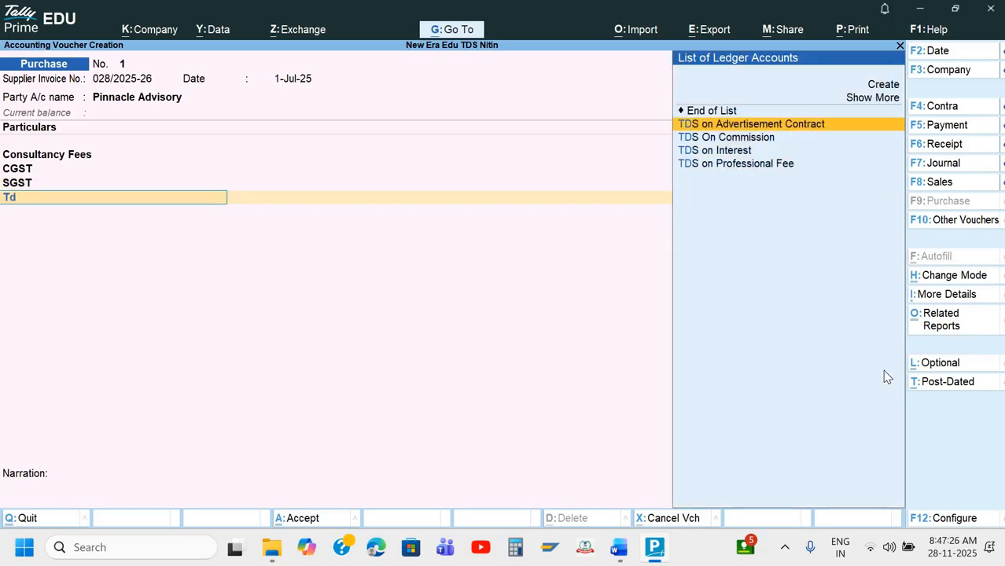
{"action": "key", "text": "Up"}
{"action": "key", "text": "Down"}
{"action": "key", "text": "Down"}
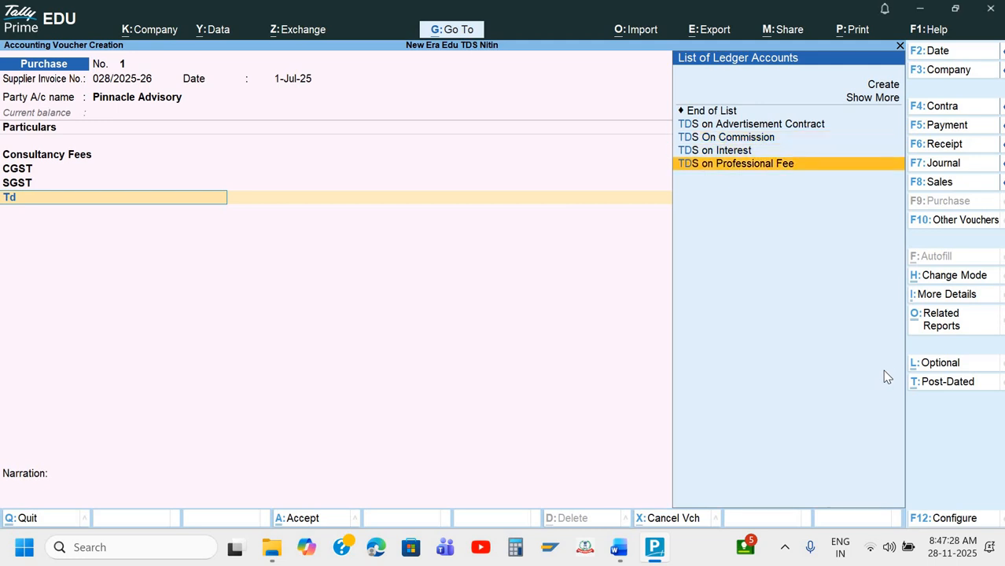
{"action": "key", "text": "Return"}
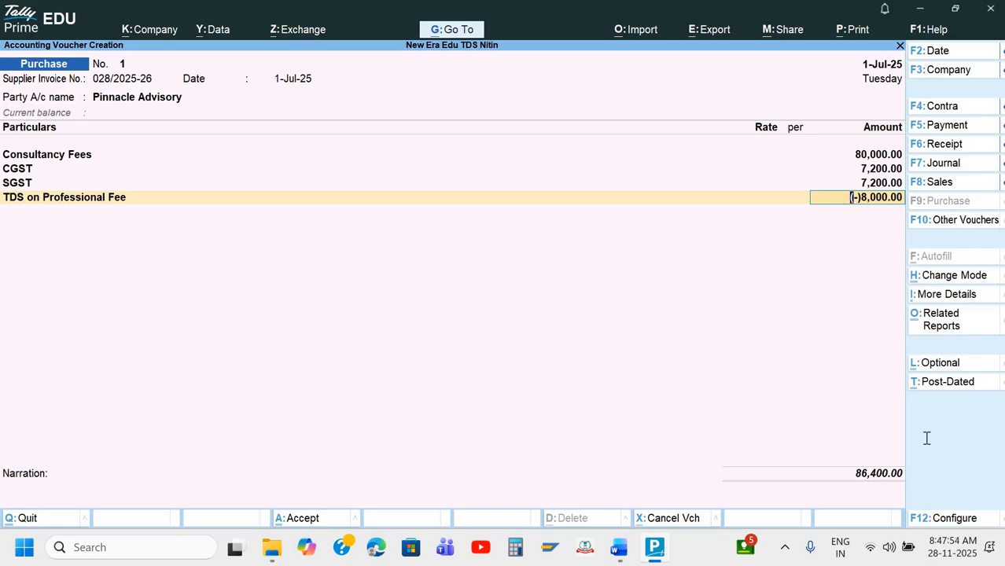
Remove the TDS on Professional Fee line from the purchase voucher by replacing it with End of List
{"action": "key", "text": "alt+Tab"}
{"action": "key", "text": "alt+Tab"}
{"action": "key", "text": "BackSpace"}
{"action": "key", "text": "Up"}
{"action": "key", "text": "Up"}
{"action": "key", "text": "Up"}
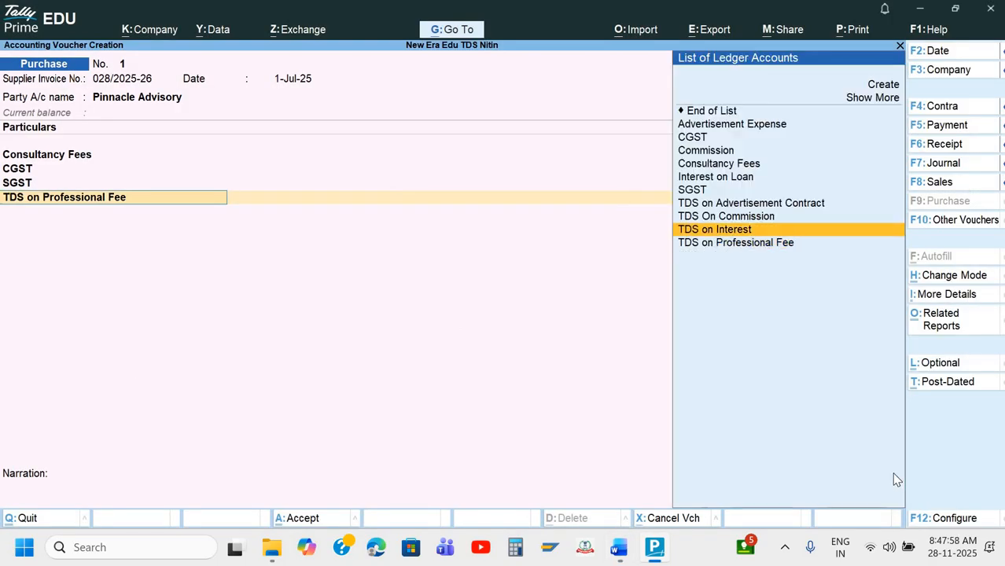
{"action": "key", "text": "Up"}
{"action": "key", "text": "Up"}
{"action": "key", "text": "Up"}
{"action": "key", "text": "Up"}
{"action": "key", "text": "Up"}
{"action": "key", "text": "Up"}
{"action": "key", "text": "Up"}
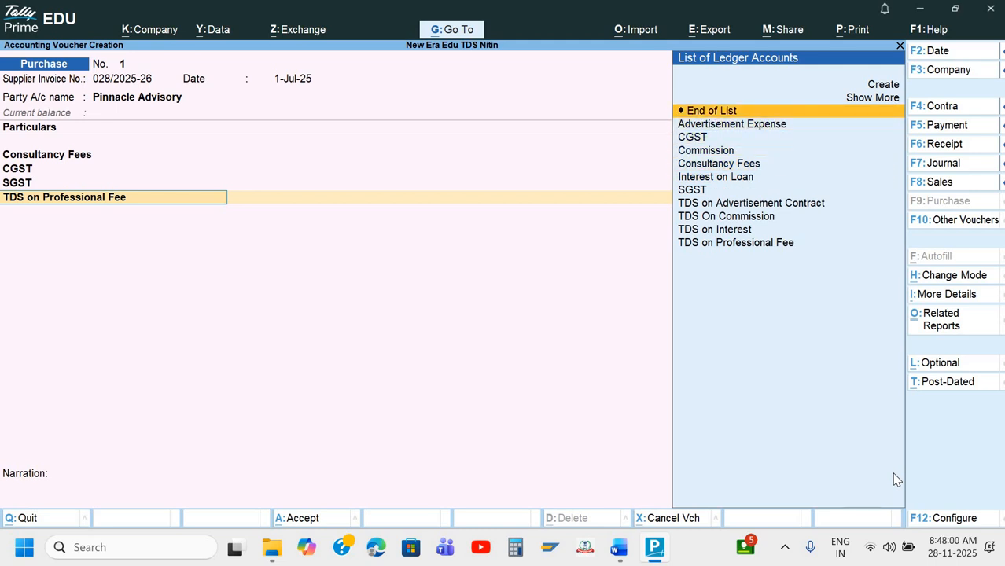
{"action": "key", "text": "Return"}
Accept Pinnacle Advisory's bill-wise details as New Ref 028/2025-26 for the 94,400 credit
{"action": "key", "text": "Return"}
{"action": "key", "text": "Return"}
{"action": "key", "text": "Return"}
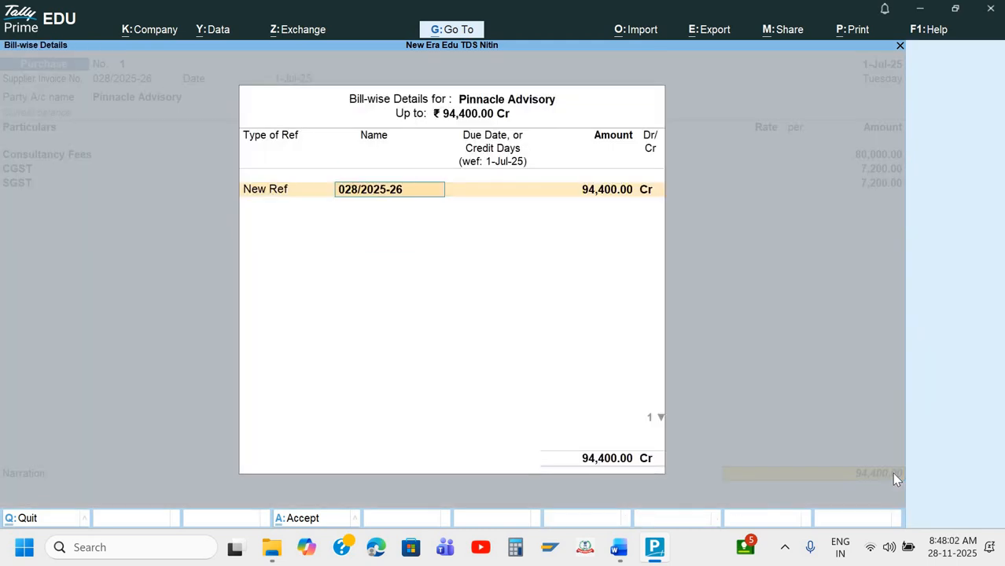
{"action": "key", "text": "Return"}
{"action": "key", "text": "Return"}
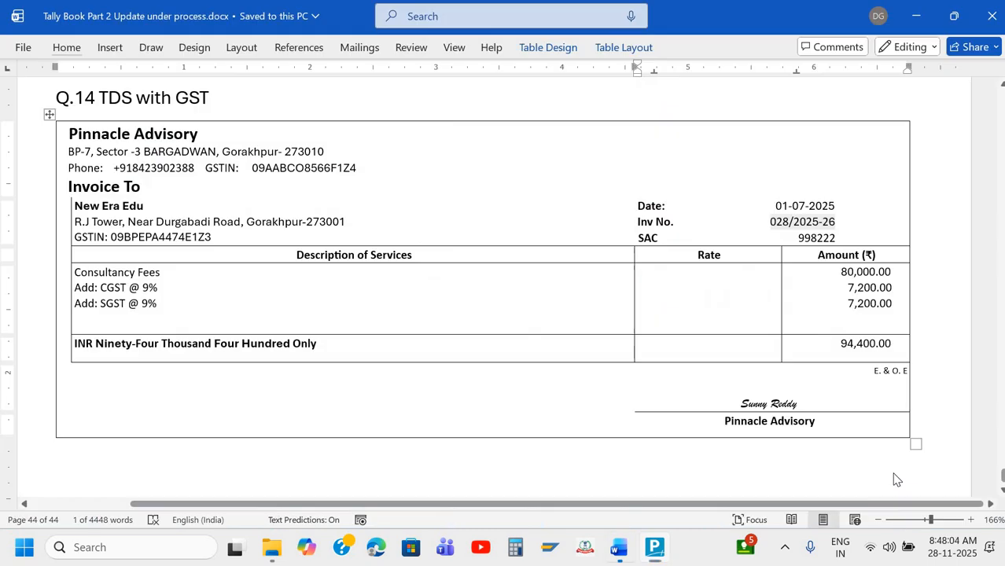
Enter the narration "Being service bill rec." and save the purchase voucher
{"action": "key", "text": "alt+Tab"}
{"action": "key", "text": "alt+Tab"}
{"action": "type", "text": "Being ser"}
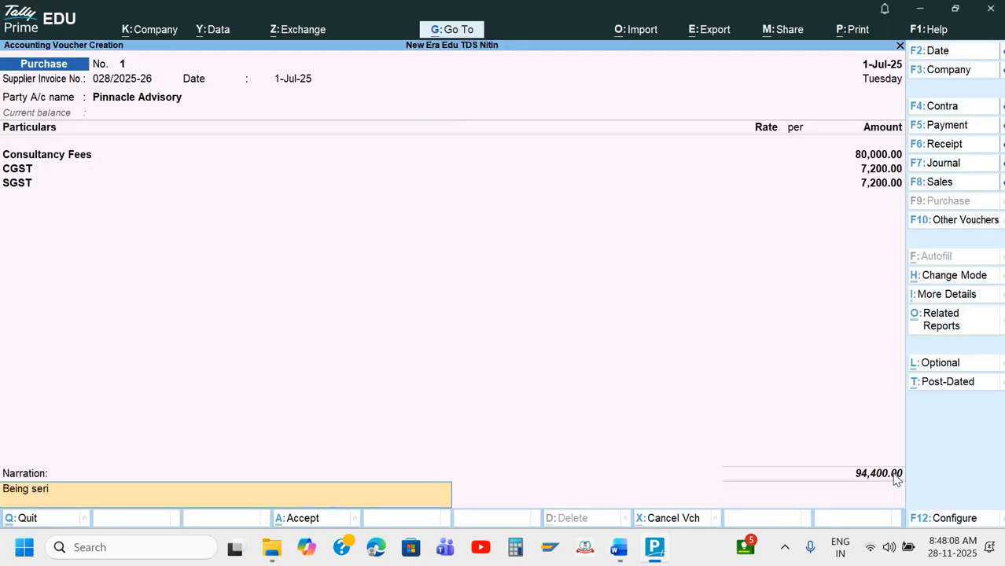
{"action": "type", "text": "vice bill rec."}
{"action": "key", "text": "Return"}
{"action": "key", "text": "Return"}
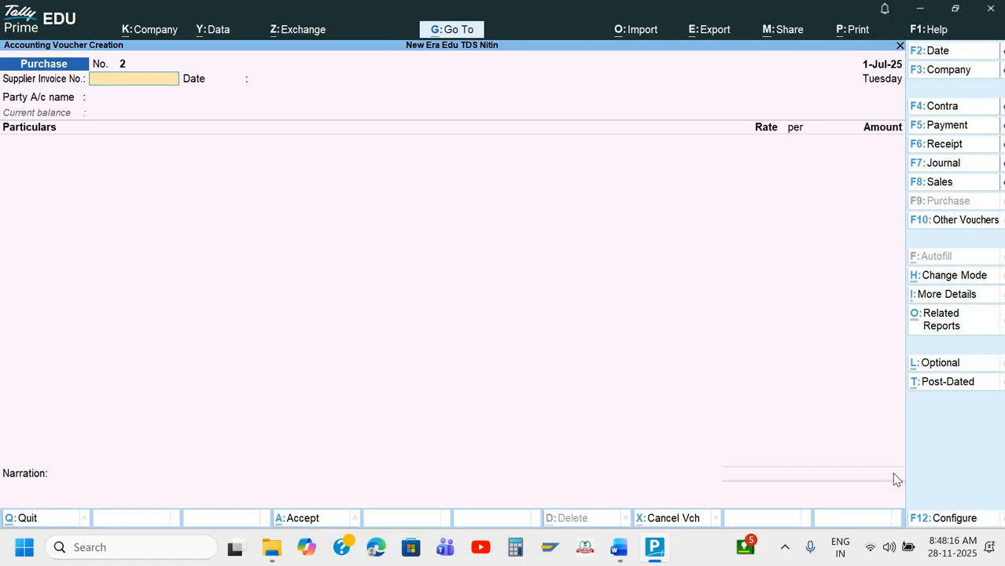
Autofill a journal voucher with the TDS Deduction till 1-Jul-25 for Pinnacle Advisory, Fee for Professional, using the TDS on Professional Fee ledger
{"action": "key", "text": "F7"}
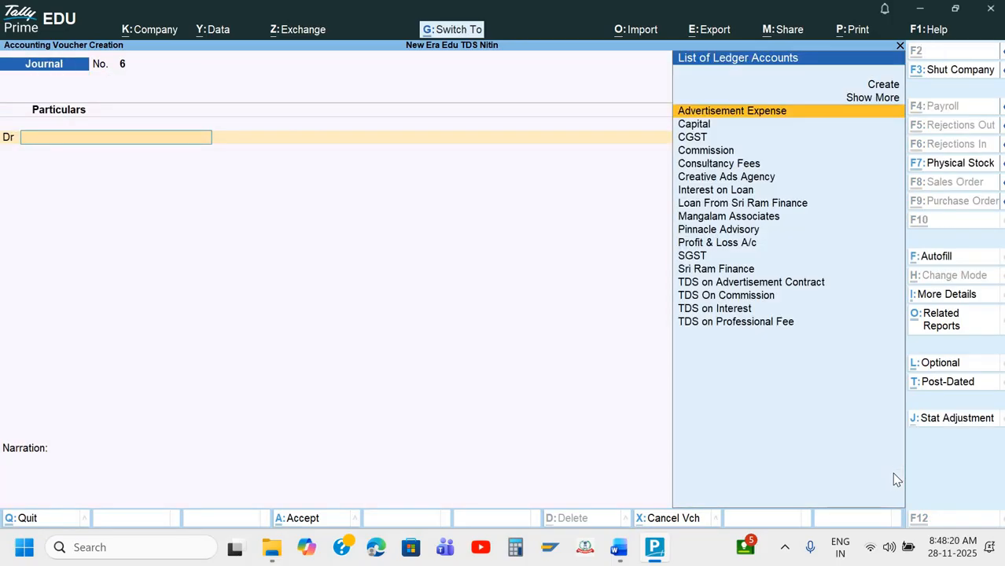
{"action": "key", "text": "ctrl+f"}
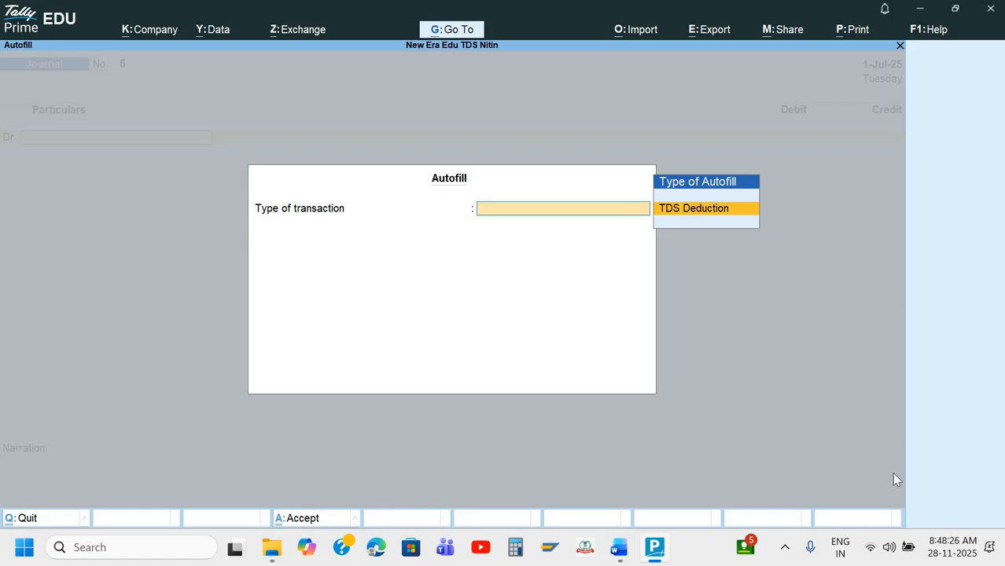
{"action": "key", "text": "Escape"}
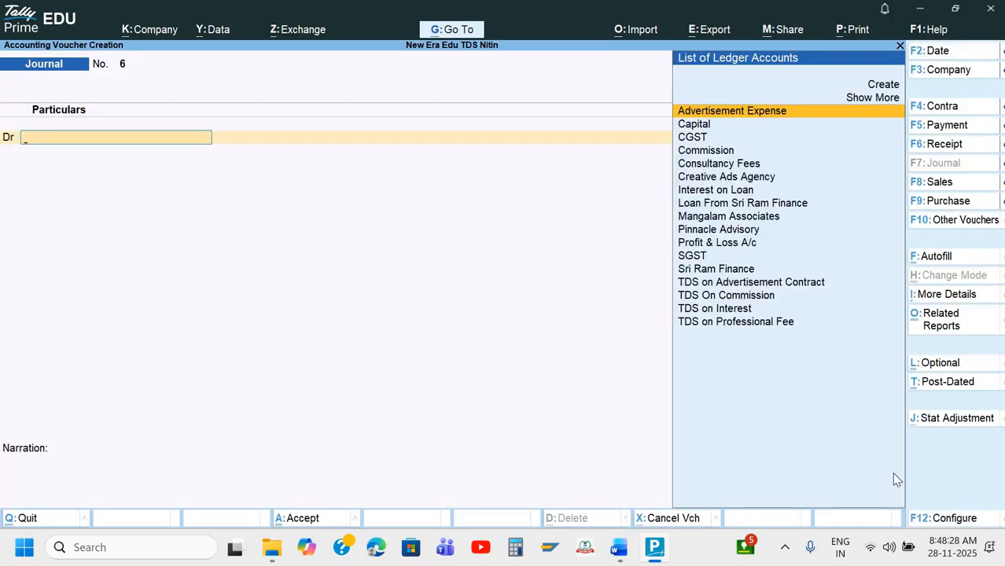
{"action": "key", "text": "ctrl+f"}
{"action": "key", "text": "Return"}
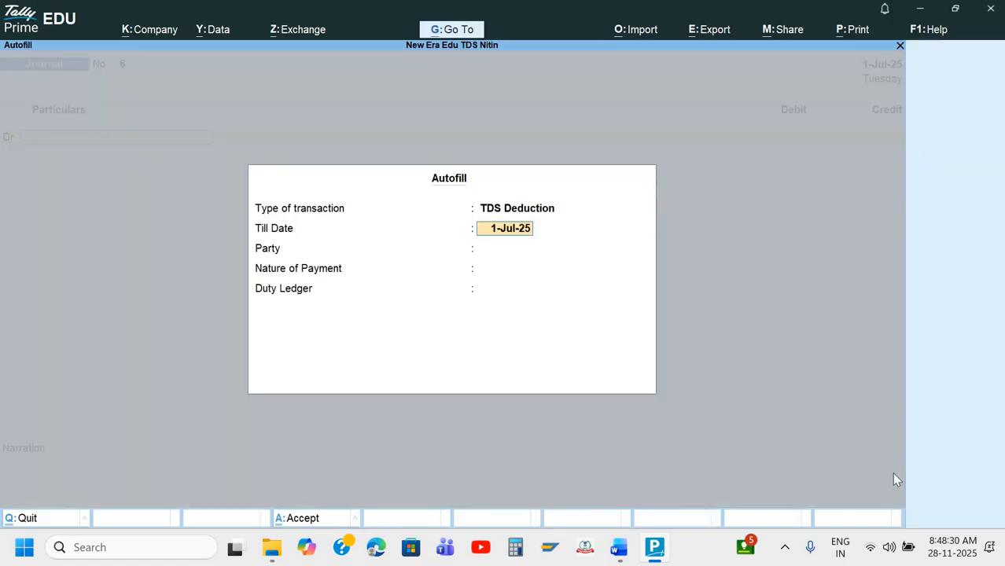
{"action": "key", "text": "Return"}
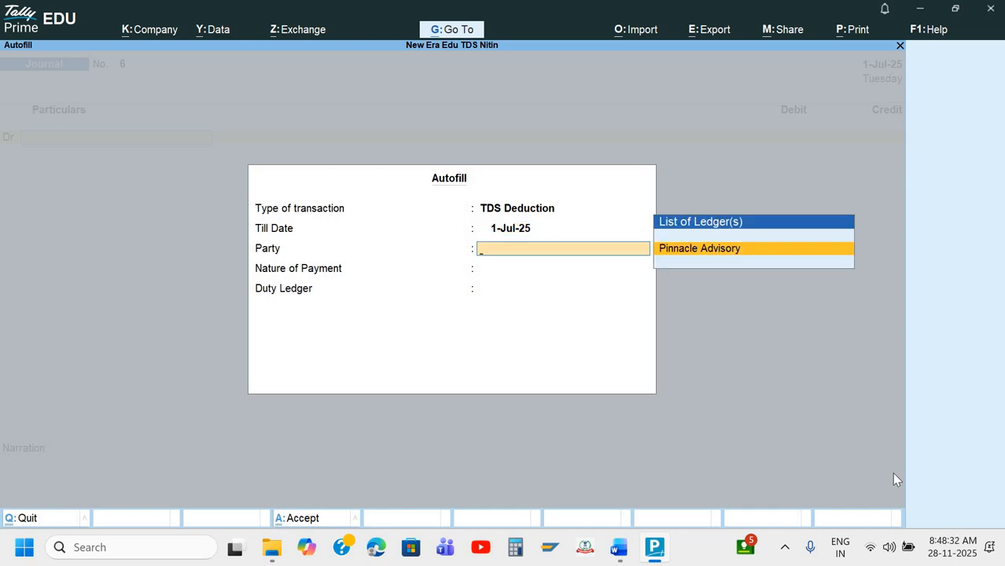
{"action": "key", "text": "Return"}
{"action": "key", "text": "Return"}
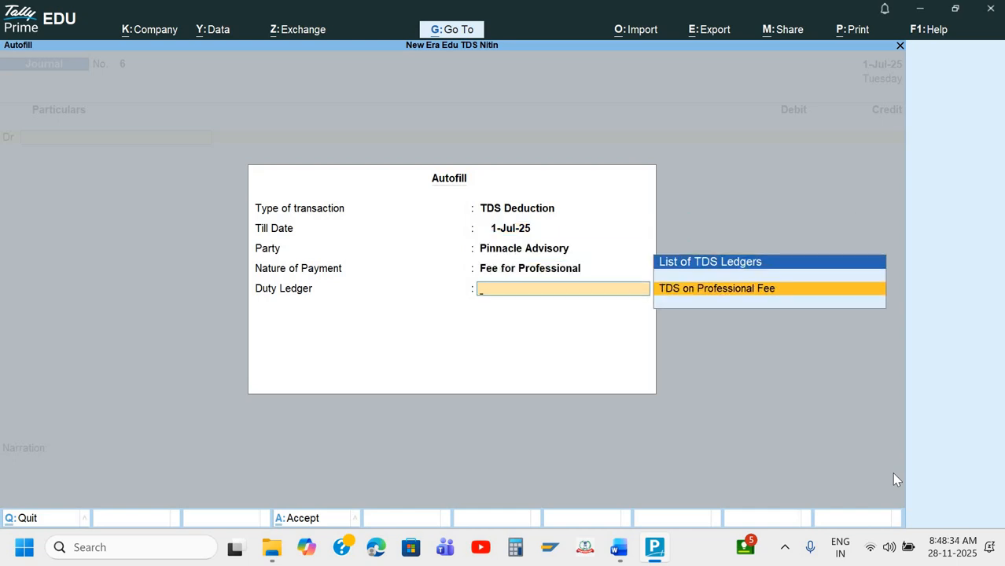
{"action": "key", "text": "Return"}
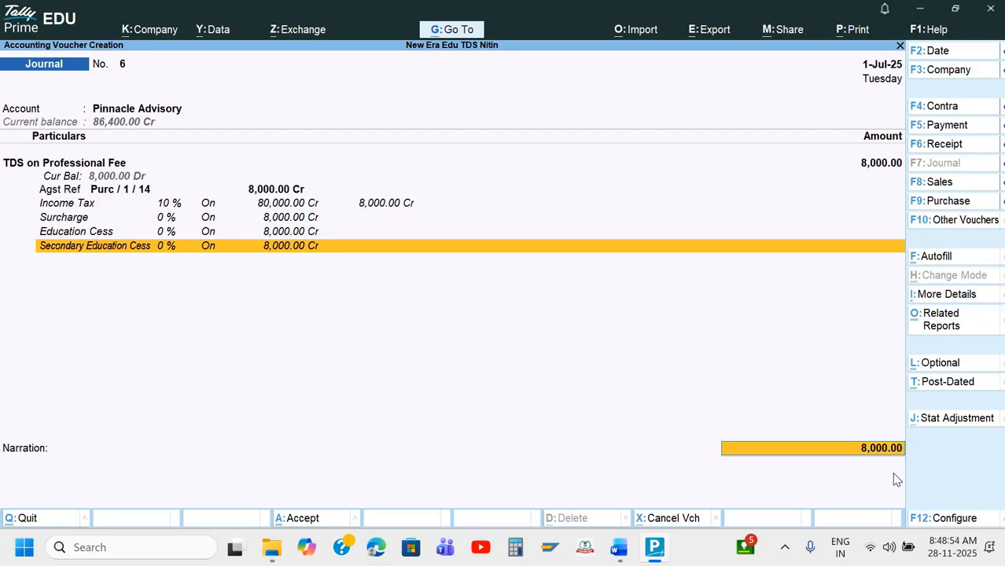
Accept the autofilled TDS amount and allocate it against Pinnacle Advisory's pending bill 028/2025-26 as Agst Ref
{"action": "key", "text": "Return"}
{"action": "key", "text": "Return"}
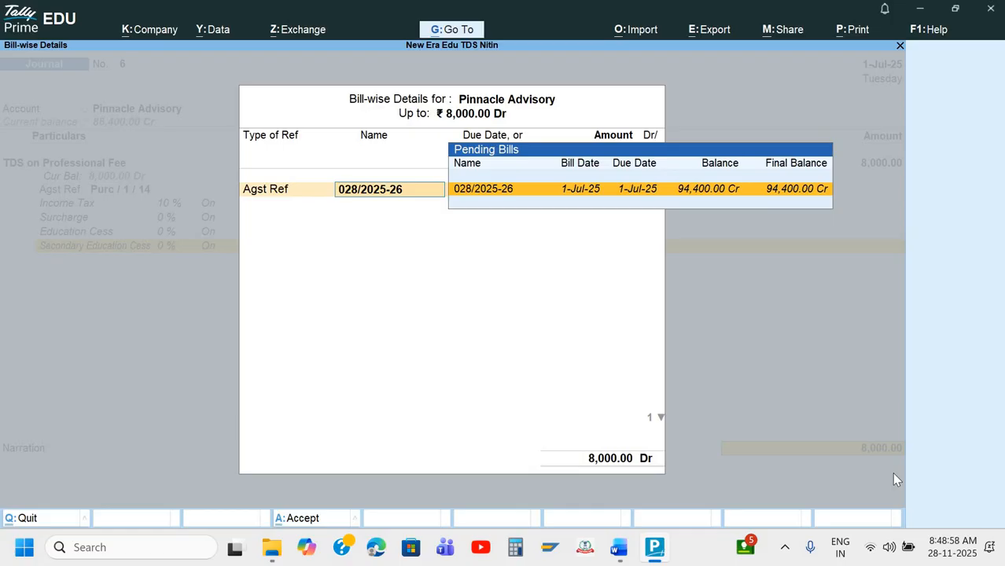
{"action": "key", "text": "Return"}
{"action": "key", "text": "Return"}
{"action": "key", "text": "Return"}
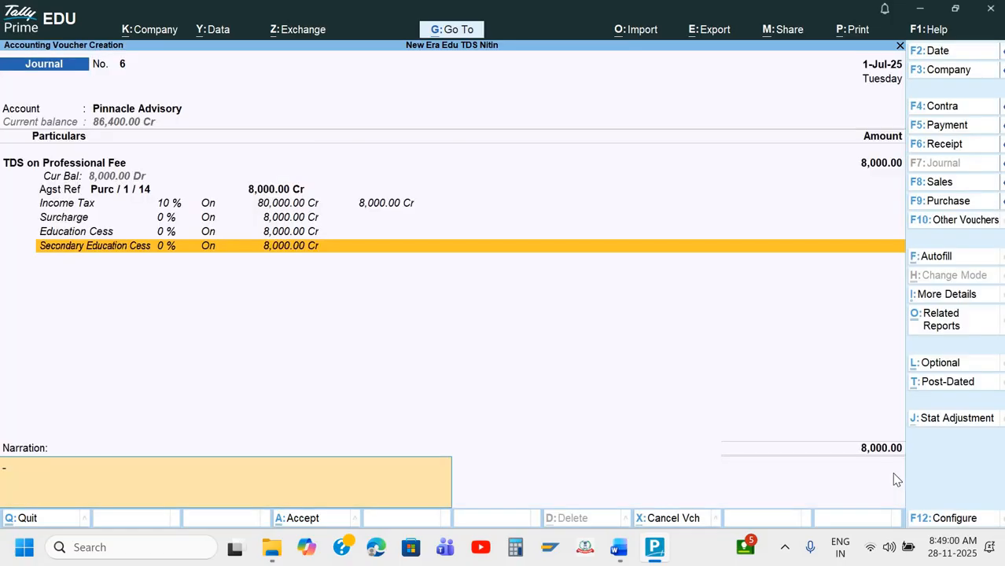
Enter the narration "Being TDS deducted on bill no. 028/2025-26" and save the journal voucher
{"action": "type", "text": "Being TDS deduct"}
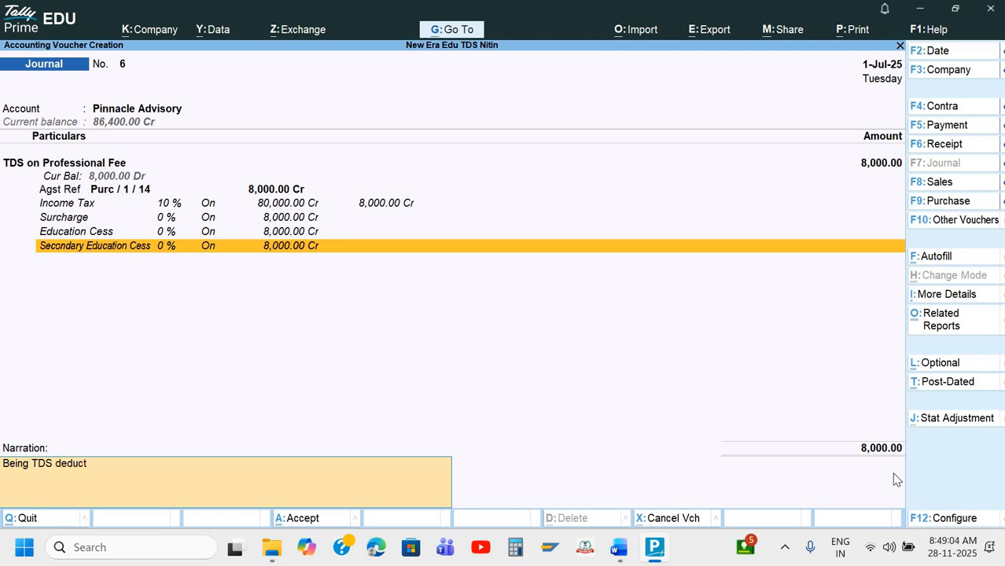
{"action": "type", "text": "ed on"}
{"action": "key", "text": "alt+Tab"}
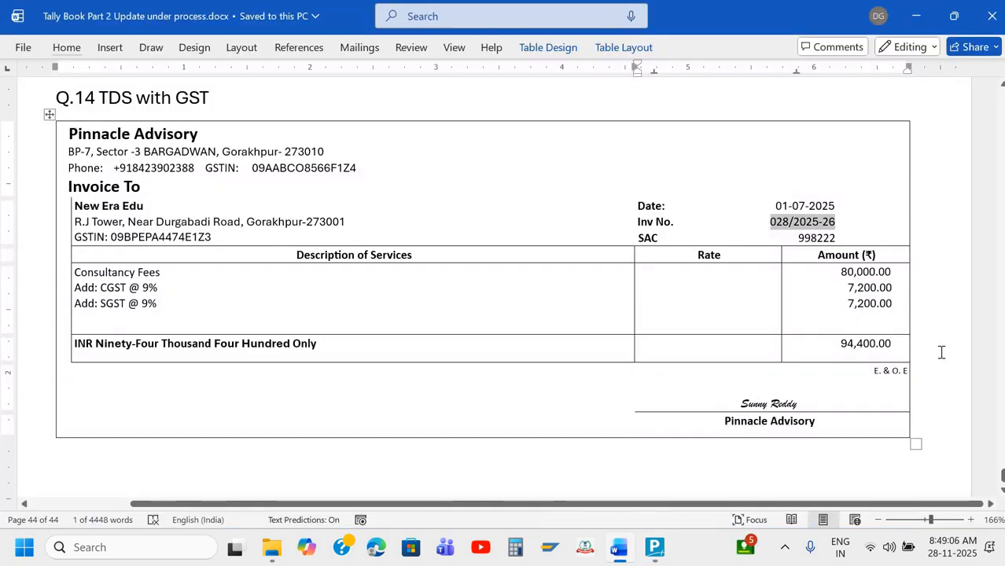
{"action": "key", "text": "alt+Tab"}
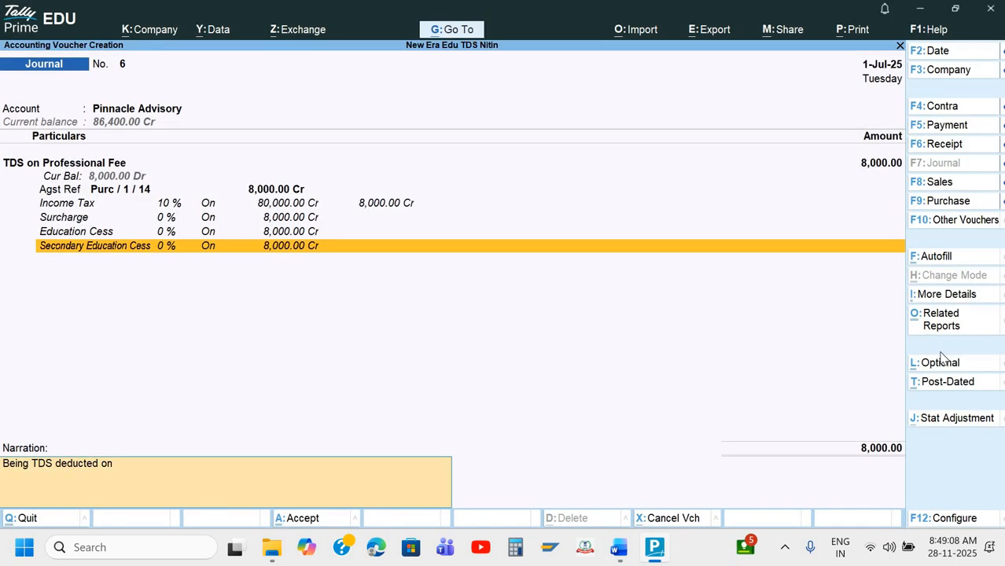
{"action": "type", "text": "bill no."}
{"action": "key", "text": "ctrl+alt+v"}
{"action": "key", "text": "Return"}
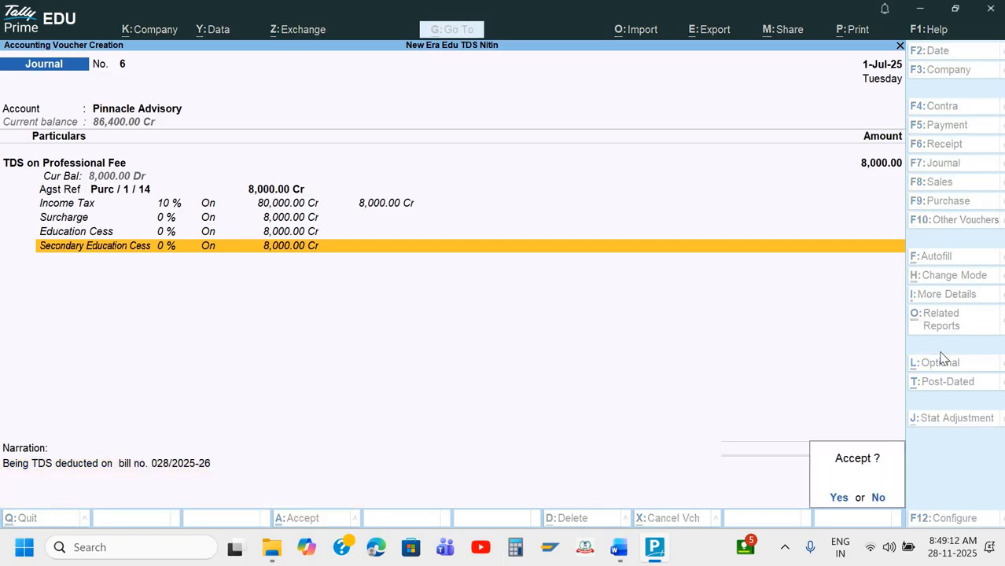
{"action": "key", "text": "Return"}
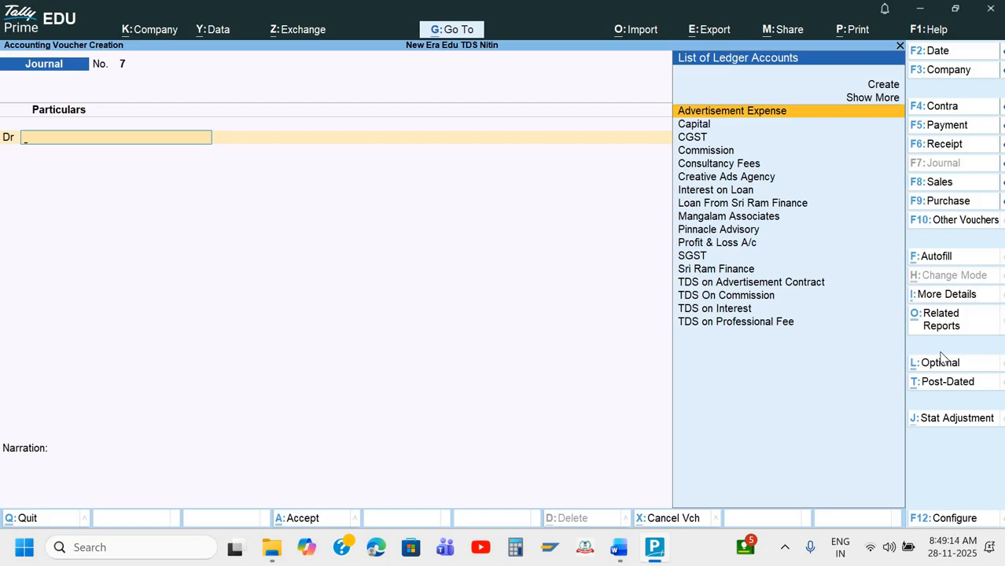
{"action": "key", "text": "alt+Tab"}
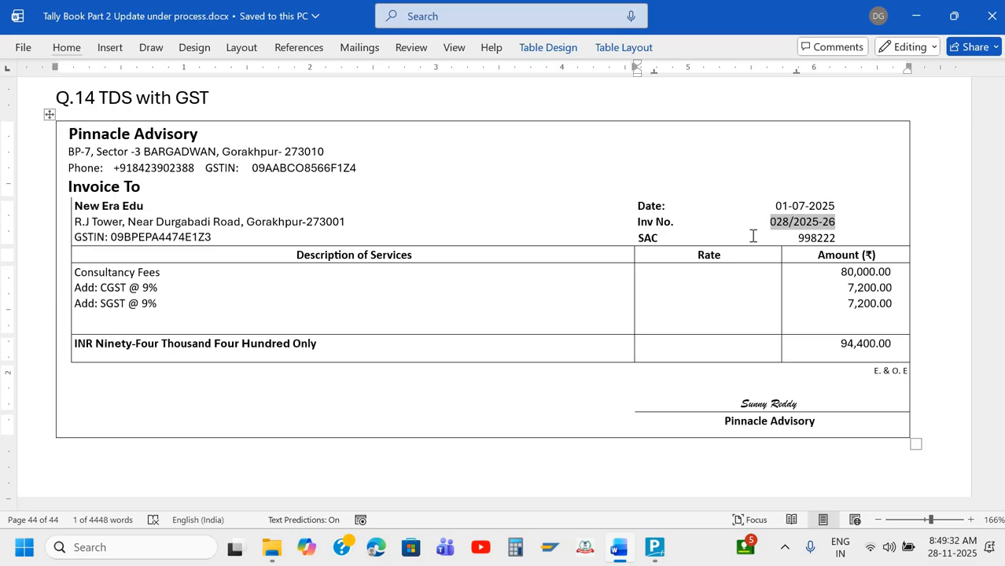
{"action": "key", "text": "alt+Tab"}
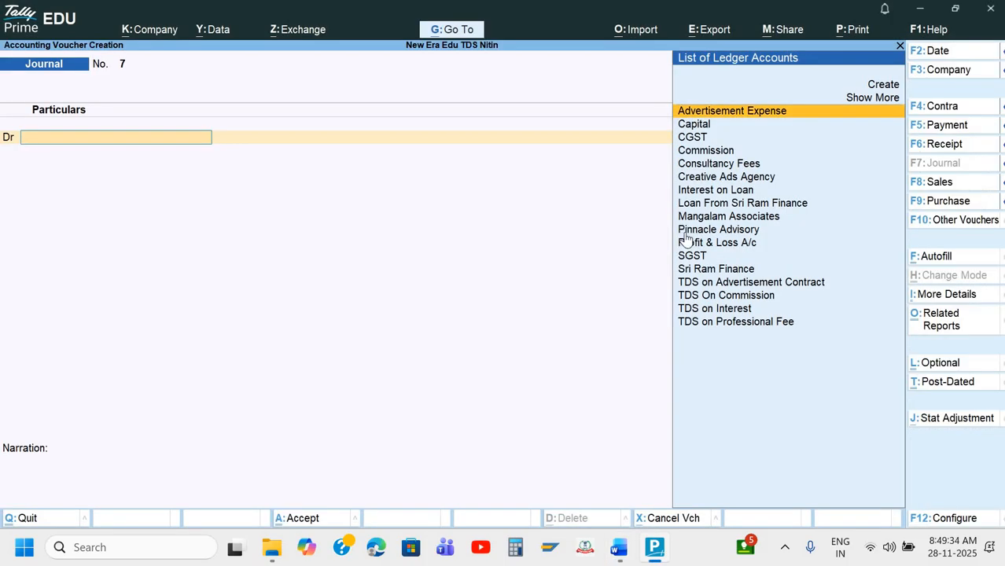
{"action": "key", "text": "alt+Tab"}
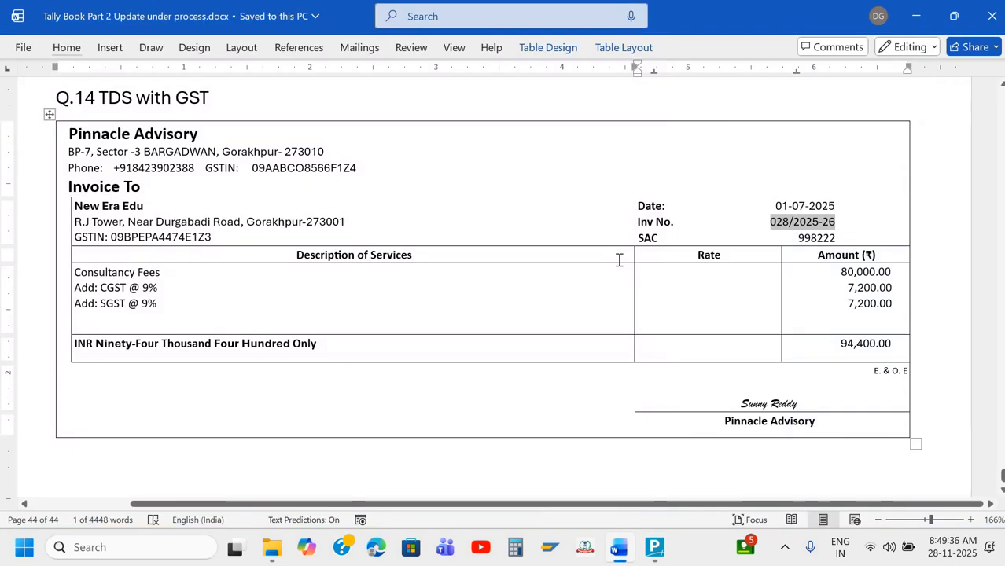
{"action": "key", "text": "alt+Tab"}
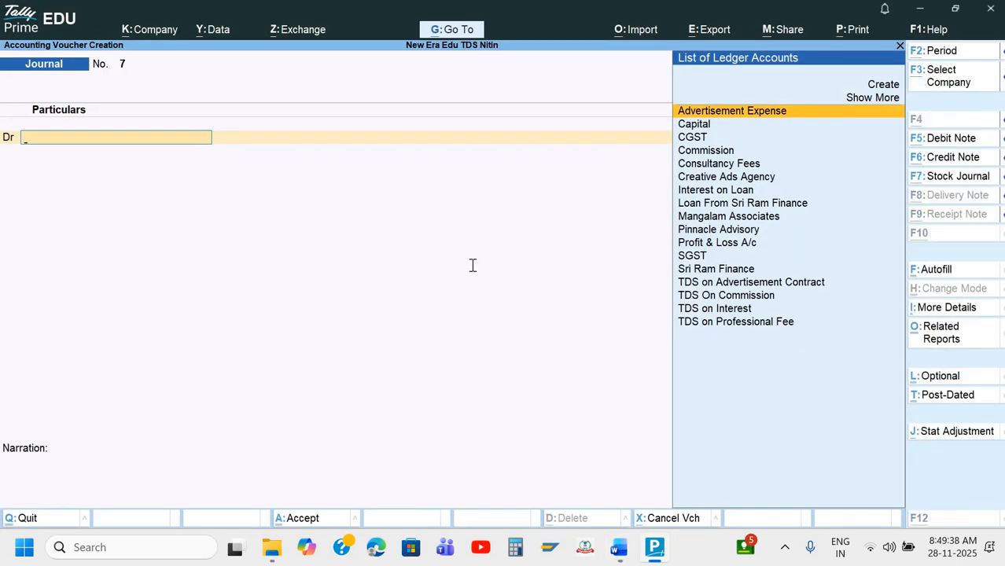
{"action": "key", "text": "alt+Tab"}
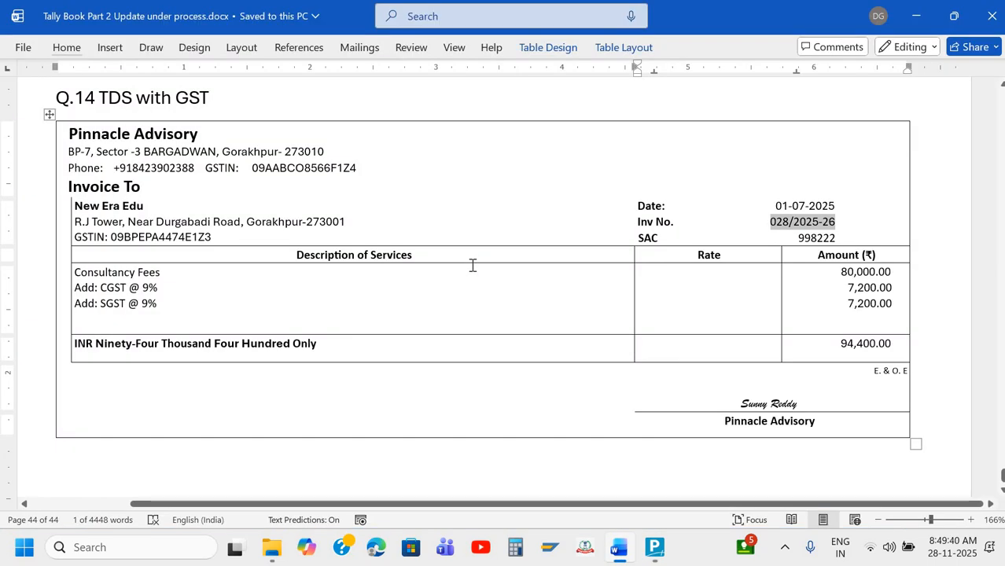